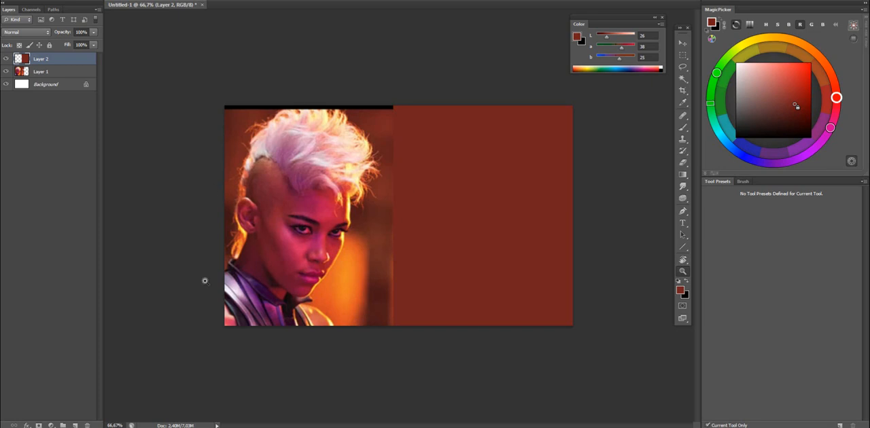
Add a new layer for the sketch and set up the Brush with the Aragorn preset and a near-black purple colour.
{"action": "left_click", "coordinate": [75, 425]}
{"action": "key", "text": "b"}
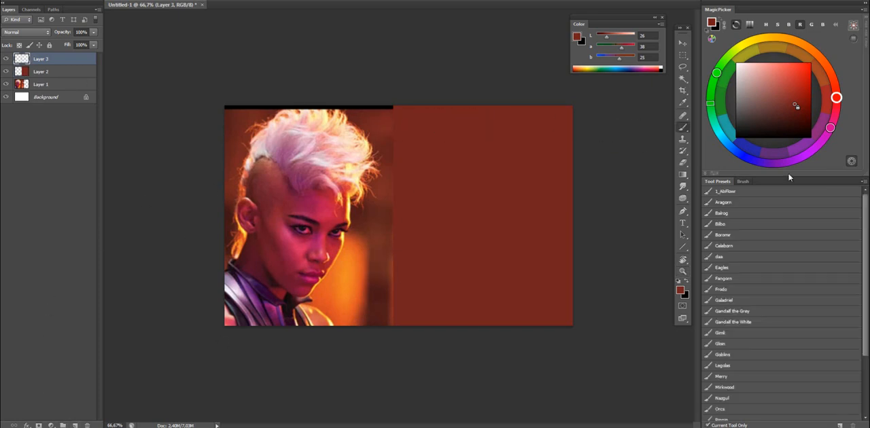
{"action": "left_click", "coordinate": [737, 203]}
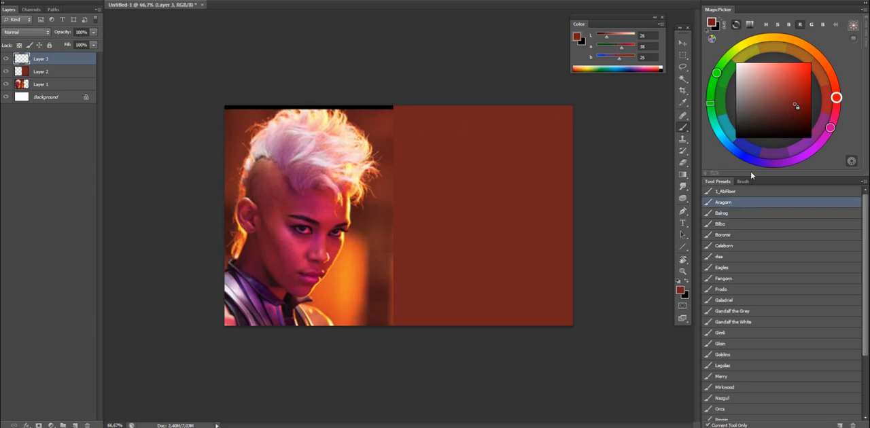
{"action": "left_click", "coordinate": [797, 133]}
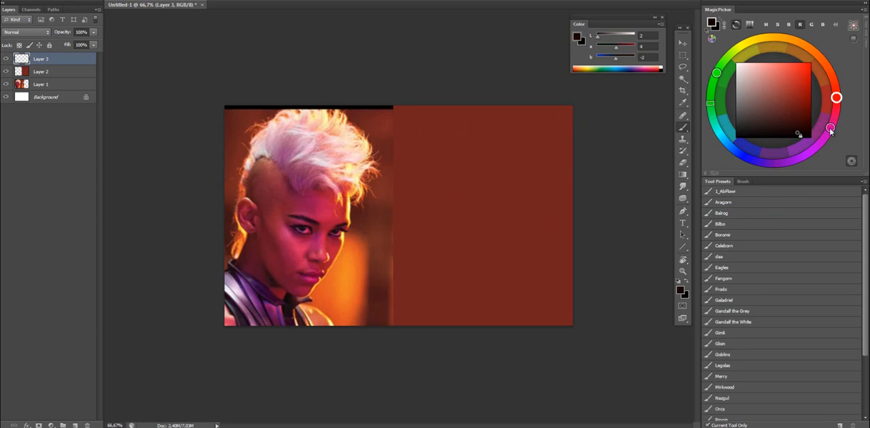
{"action": "left_click_drag", "start_coordinate": [829, 127], "coordinate": [804, 155]}
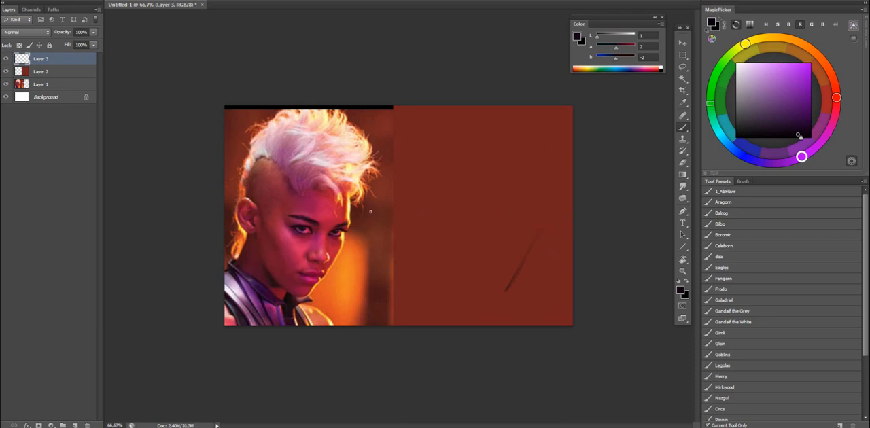
Sketch the face contour with the Bilbo brush preset on the red area, from the forehead edge around the chin and up the jaw.
{"action": "left_click", "coordinate": [733, 225]}
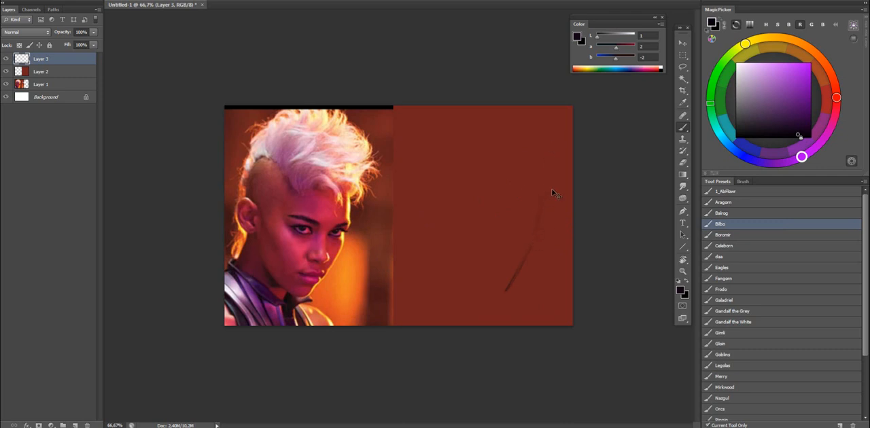
{"action": "left_click_drag", "start_coordinate": [534, 237], "coordinate": [544, 178]}
{"action": "key", "text": "]"}
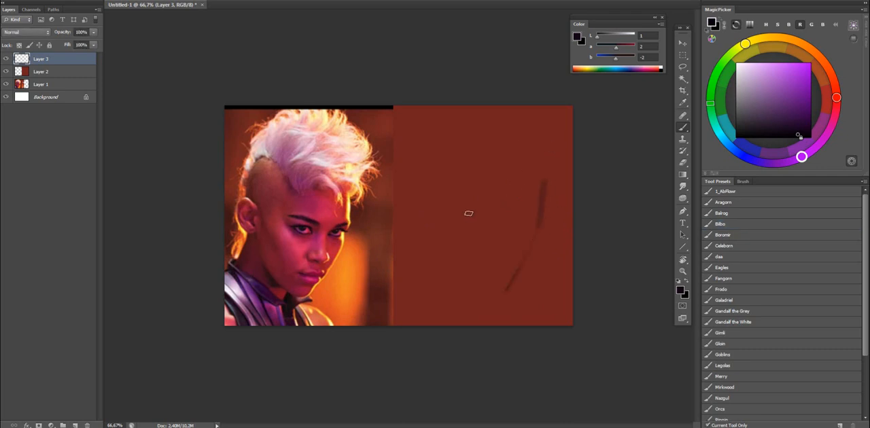
{"action": "mouse_move", "coordinate": [507, 291]}
{"action": "left_mouse_down"}
{"action": "mouse_move", "coordinate": [460, 272]}
{"action": "mouse_move", "coordinate": [501, 307]}
{"action": "mouse_move", "coordinate": [446, 266]}
{"action": "mouse_move", "coordinate": [494, 302]}
{"action": "mouse_move", "coordinate": [440, 253]}
{"action": "mouse_move", "coordinate": [433, 230]}
{"action": "left_mouse_up"}
{"action": "mouse_move", "coordinate": [442, 219]}
{"action": "left_mouse_down"}
{"action": "mouse_move", "coordinate": [537, 233]}
{"action": "mouse_move", "coordinate": [413, 213]}
{"action": "left_mouse_up"}
Sketch a slanted brow line across the face and extend the far contour up towards the hair.
{"action": "mouse_move", "coordinate": [407, 171]}
{"action": "left_mouse_down"}
{"action": "mouse_move", "coordinate": [456, 138]}
{"action": "mouse_move", "coordinate": [463, 173]}
{"action": "mouse_move", "coordinate": [398, 175]}
{"action": "mouse_move", "coordinate": [467, 174]}
{"action": "left_mouse_up"}
{"action": "left_click_drag", "start_coordinate": [400, 174], "coordinate": [469, 173]}
{"action": "key", "text": "ctrl+z"}
{"action": "key", "text": "e"}
{"action": "key", "text": "b"}
{"action": "left_click_drag", "start_coordinate": [540, 195], "coordinate": [550, 167]}
{"action": "key", "text": "ctrl+z"}
Try tracing the reference portrait's far contour from the hair down to the chin, and undo the strokes.
{"action": "mouse_move", "coordinate": [344, 111]}
{"action": "left_mouse_down"}
{"action": "mouse_move", "coordinate": [379, 153]}
{"action": "mouse_move", "coordinate": [309, 301]}
{"action": "left_mouse_up"}
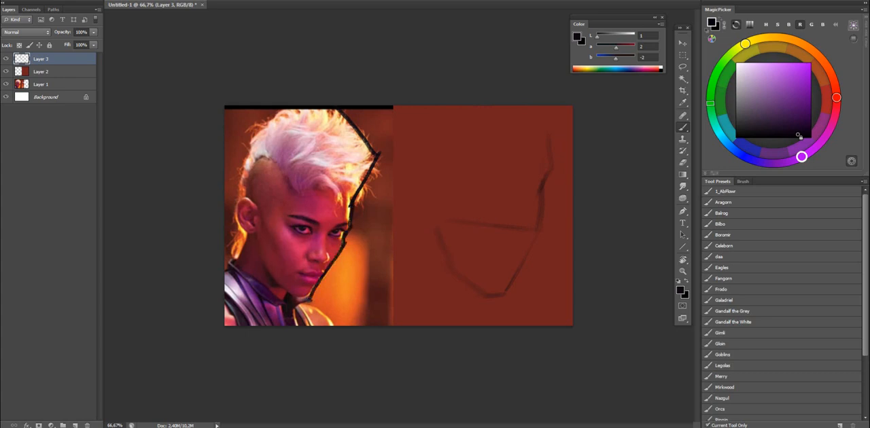
{"action": "key", "text": "ctrl+alt+z"}
{"action": "key", "text": "ctrl+alt+z"}
{"action": "key", "text": "ctrl+alt+z"}
{"action": "key", "text": "ctrl+alt+z"}
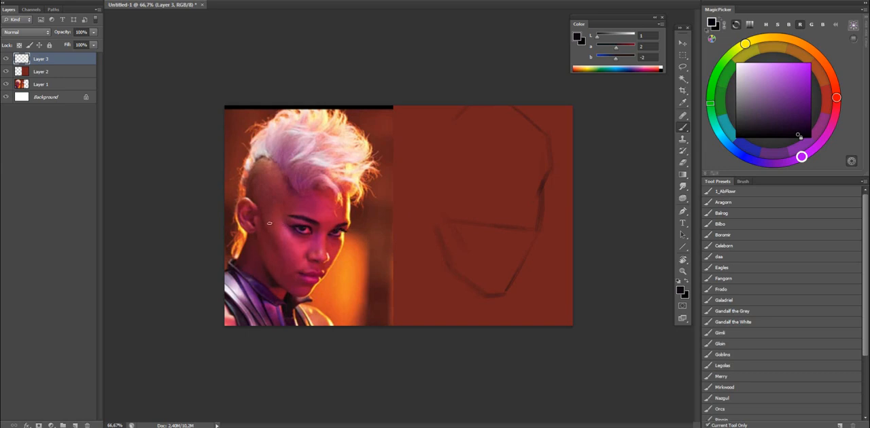
Mark the ear point beside the face sketch, draw the jaw side down from it and lighten stray contour lines with the eraser.
{"action": "left_click", "coordinate": [429, 206]}
{"action": "left_click_drag", "start_coordinate": [431, 209], "coordinate": [437, 248]}
{"action": "key", "text": "e"}
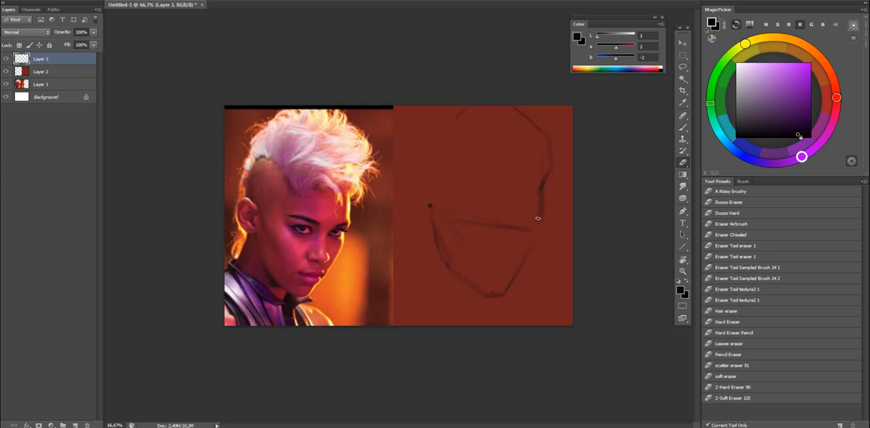
{"action": "key", "text": "b"}
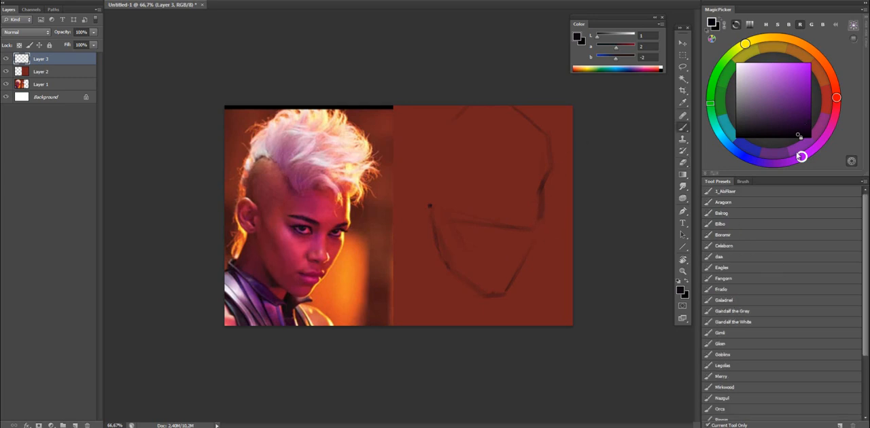
Change the brush colour to a very dark blue-violet and redraw the ear point and the line running down from it.
{"action": "left_click_drag", "start_coordinate": [801, 157], "coordinate": [776, 159]}
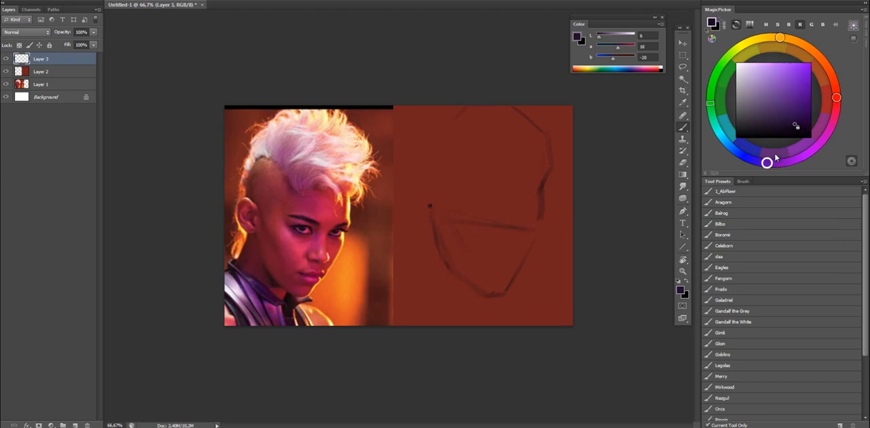
{"action": "left_click", "coordinate": [801, 126]}
{"action": "left_click_drag", "start_coordinate": [434, 198], "coordinate": [435, 231]}
{"action": "key", "text": "e"}
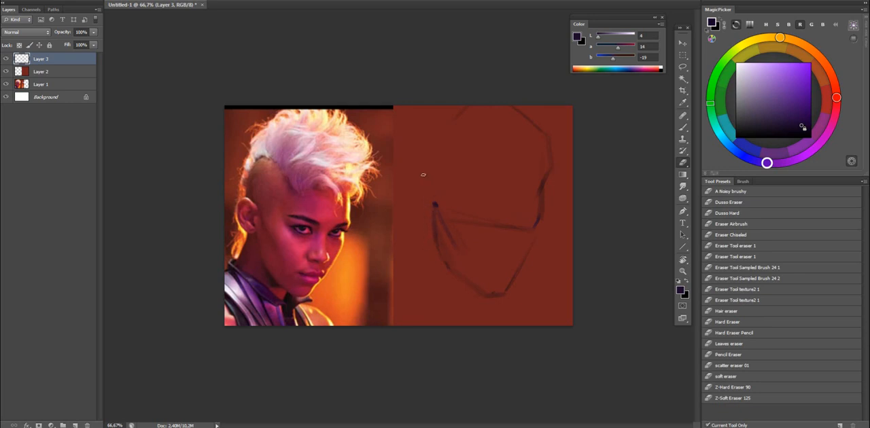
{"action": "key", "text": "b"}
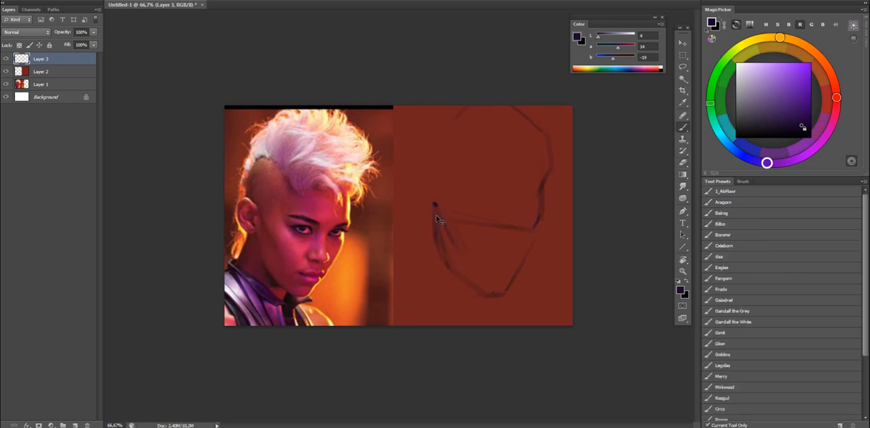
Rework the jaw line below the ear point and trim the ear mark with the eraser.
{"action": "key", "text": "ctrl+z"}
{"action": "left_click_drag", "start_coordinate": [436, 204], "coordinate": [448, 261]}
{"action": "left_click_drag", "start_coordinate": [299, 298], "coordinate": [554, 298]}
{"action": "key", "text": "ctrl+z"}
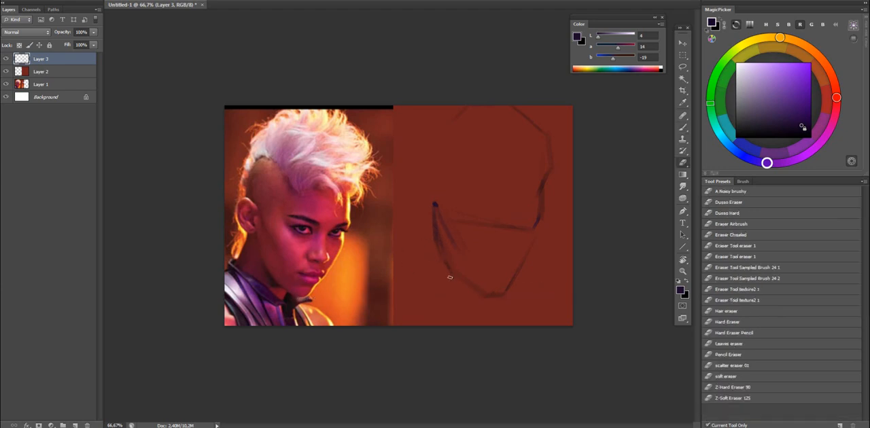
{"action": "key", "text": "e"}
{"action": "key", "text": "b"}
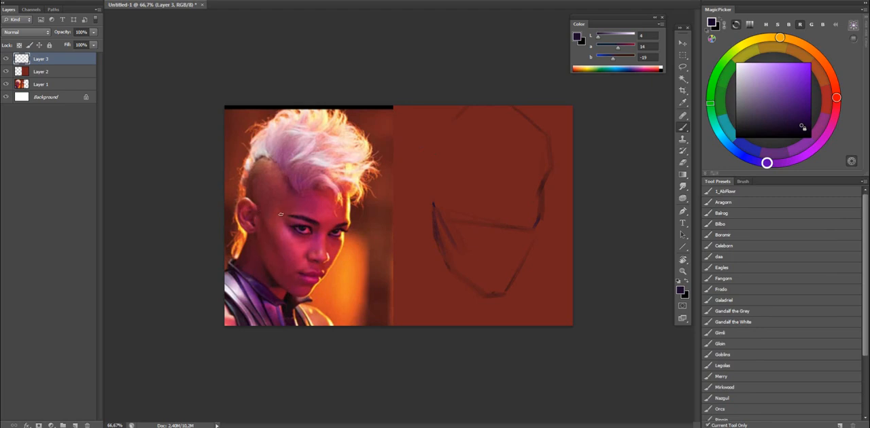
Draw the temple line rising from the sketch's ear point towards the forehead and clean it up with the eraser.
{"action": "mouse_move", "coordinate": [264, 205]}
{"action": "left_mouse_down"}
{"action": "mouse_move", "coordinate": [294, 189]}
{"action": "mouse_move", "coordinate": [287, 214]}
{"action": "left_mouse_up"}
{"action": "key", "text": "ctrl+z"}
{"action": "left_click_drag", "start_coordinate": [435, 204], "coordinate": [459, 188]}
{"action": "left_click_drag", "start_coordinate": [437, 201], "coordinate": [473, 181]}
{"action": "key", "text": "e"}
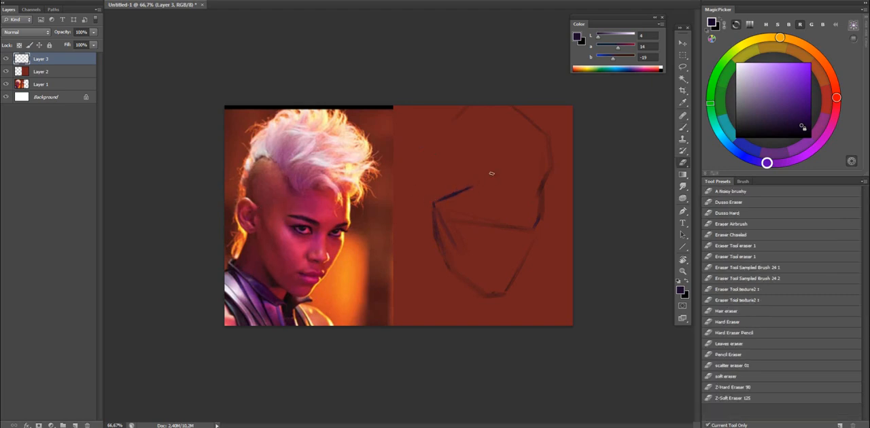
{"action": "key", "text": "b"}
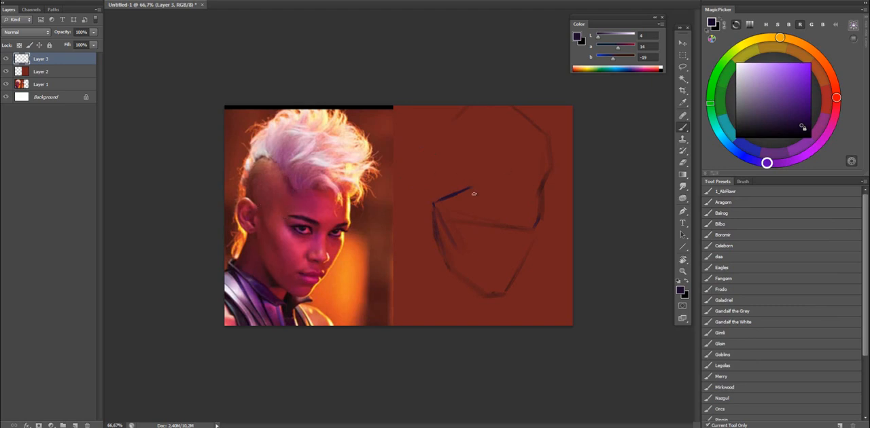
Extend the temple line across the forehead to the far contour, undoing unsuitable strokes along the way.
{"action": "key", "text": "ctrl+z"}
{"action": "left_click_drag", "start_coordinate": [466, 190], "coordinate": [520, 170]}
{"action": "key", "text": "ctrl+z"}
{"action": "left_click_drag", "start_coordinate": [467, 189], "coordinate": [524, 168]}
{"action": "key", "text": "ctrl+z"}
{"action": "left_click_drag", "start_coordinate": [479, 180], "coordinate": [475, 192]}
{"action": "key", "text": "ctrl+alt+z"}
{"action": "key", "text": "ctrl+alt+z"}
{"action": "key", "text": "ctrl+alt+z"}
{"action": "key", "text": "ctrl+alt+z"}
{"action": "key", "text": "q"}
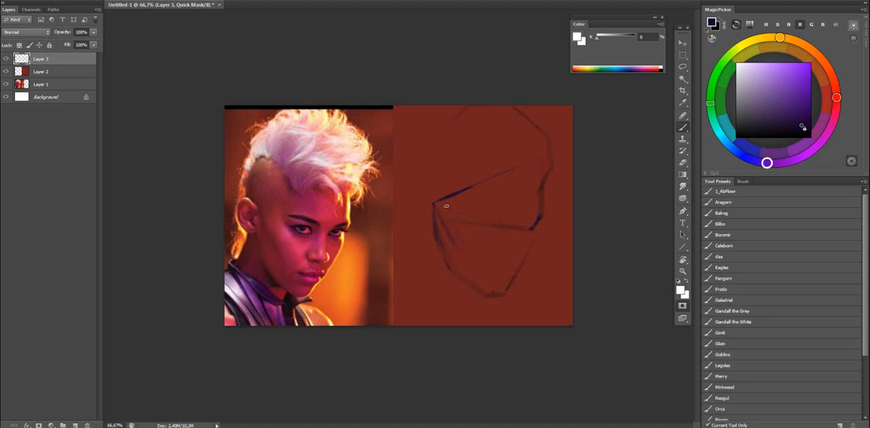
{"action": "key", "text": "q"}
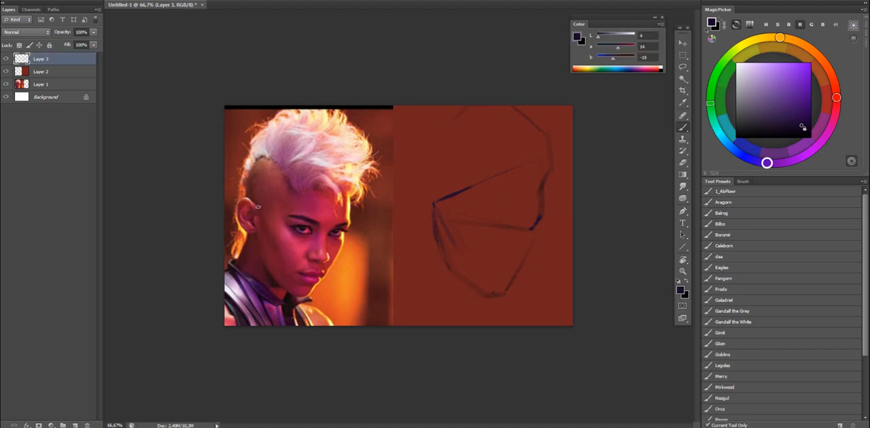
Try long slanted guide lines from the ear through the brows on the reference and sketch, and undo them.
{"action": "left_click_drag", "start_coordinate": [256, 206], "coordinate": [430, 256]}
{"action": "left_click_drag", "start_coordinate": [548, 235], "coordinate": [574, 244]}
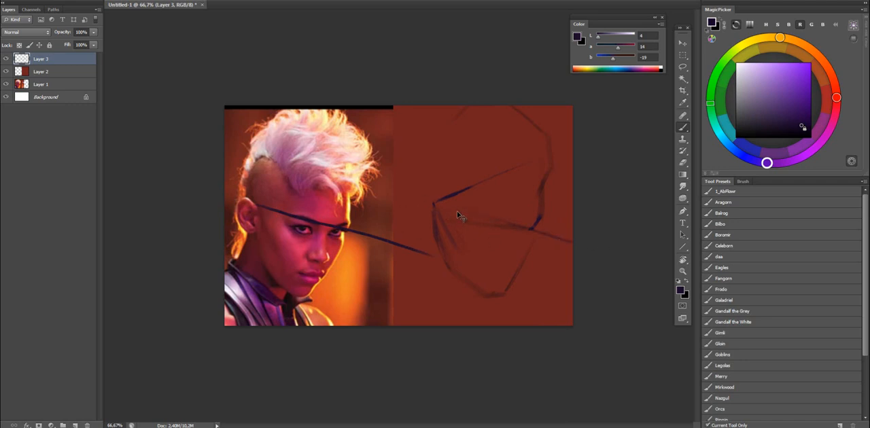
{"action": "key", "text": "ctrl+z"}
{"action": "left_click_drag", "start_coordinate": [408, 199], "coordinate": [623, 247]}
{"action": "key", "text": "ctrl+z"}
Erase the rough lines inside the cheek and redraw the brow line from the ear point to the far contour.
{"action": "key", "text": "e"}
{"action": "right_click", "coordinate": [299, 219], "text": "alt"}
{"action": "mouse_move", "coordinate": [312, 230]}
{"action": "left_mouse_down"}
{"action": "mouse_move", "coordinate": [261, 197]}
{"action": "mouse_move", "coordinate": [389, 257]}
{"action": "left_mouse_up"}
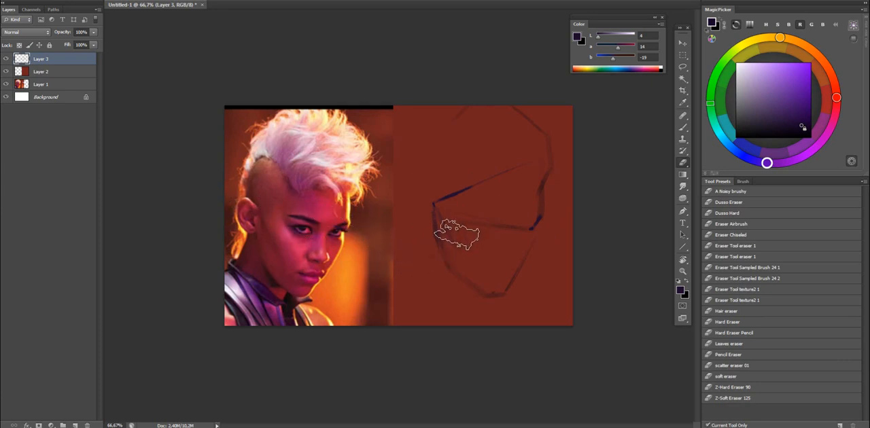
{"action": "key", "text": "b"}
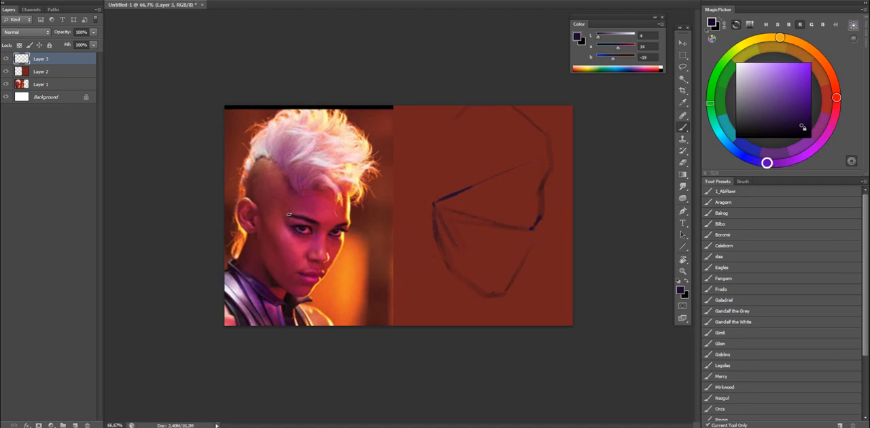
Try a guide line on the reference portrait from the ear through the brows, and undo it.
{"action": "left_click_drag", "start_coordinate": [253, 208], "coordinate": [372, 235]}
{"action": "key", "text": "ctrl+z"}
{"action": "left_click_drag", "start_coordinate": [257, 207], "coordinate": [379, 240]}
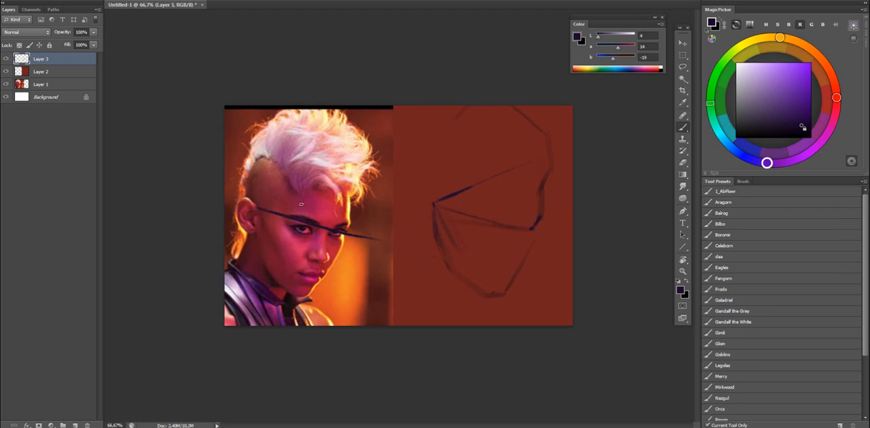
{"action": "key", "text": "ctrl+z"}
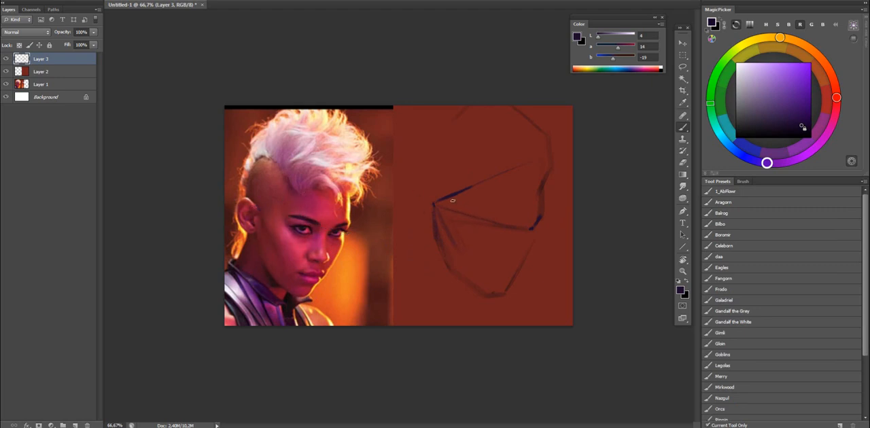
Mark the outer end of the near eyebrow on the sketch's brow line, comparing its distance from the ear on the reference.
{"action": "left_click_drag", "start_coordinate": [439, 207], "coordinate": [466, 214]}
{"action": "left_click_drag", "start_coordinate": [256, 208], "coordinate": [290, 215]}
{"action": "key", "text": "ctrl+z"}
{"action": "mouse_move", "coordinate": [437, 205]}
{"action": "left_mouse_down"}
{"action": "mouse_move", "coordinate": [466, 218]}
{"action": "mouse_move", "coordinate": [482, 180]}
{"action": "mouse_move", "coordinate": [466, 214]}
{"action": "mouse_move", "coordinate": [430, 204]}
{"action": "mouse_move", "coordinate": [471, 213]}
{"action": "left_mouse_up"}
{"action": "key", "text": "ctrl+z"}
{"action": "key", "text": "e"}
{"action": "key", "text": "b"}
Draw a triangle joining ear, hairline corner and eyebrow end on the reference, and repeat it on the sketch.
{"action": "mouse_move", "coordinate": [258, 207]}
{"action": "left_mouse_down"}
{"action": "mouse_move", "coordinate": [291, 213]}
{"action": "mouse_move", "coordinate": [295, 190]}
{"action": "mouse_move", "coordinate": [257, 204]}
{"action": "left_mouse_up"}
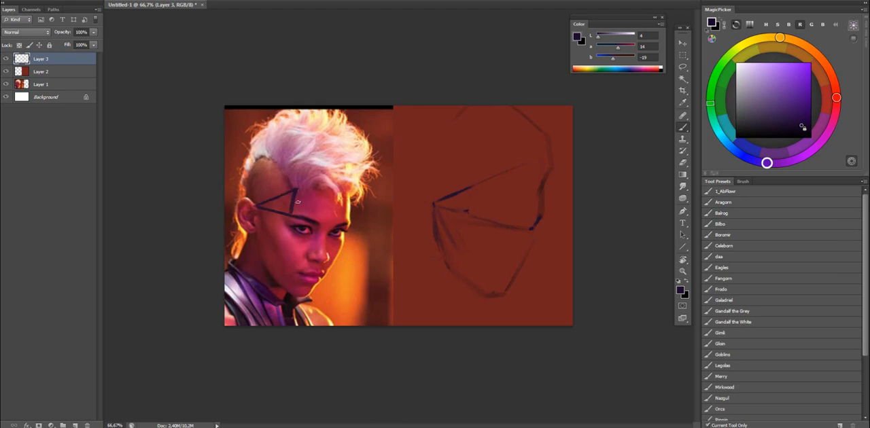
{"action": "left_click_drag", "start_coordinate": [469, 192], "coordinate": [466, 212]}
{"action": "left_click_drag", "start_coordinate": [475, 184], "coordinate": [474, 185]}
Erase the triangle lines from the reference and sketch, keeping the mark at the sketch's hairline corner.
{"action": "key", "text": "e"}
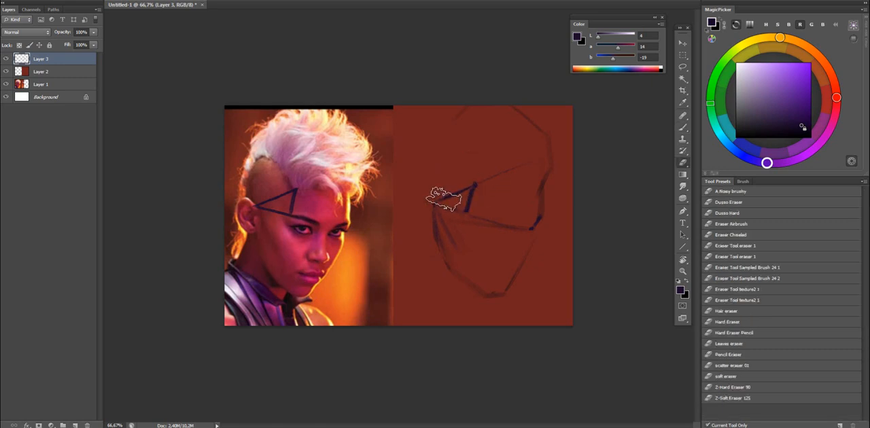
{"action": "left_click_drag", "start_coordinate": [462, 202], "coordinate": [474, 193]}
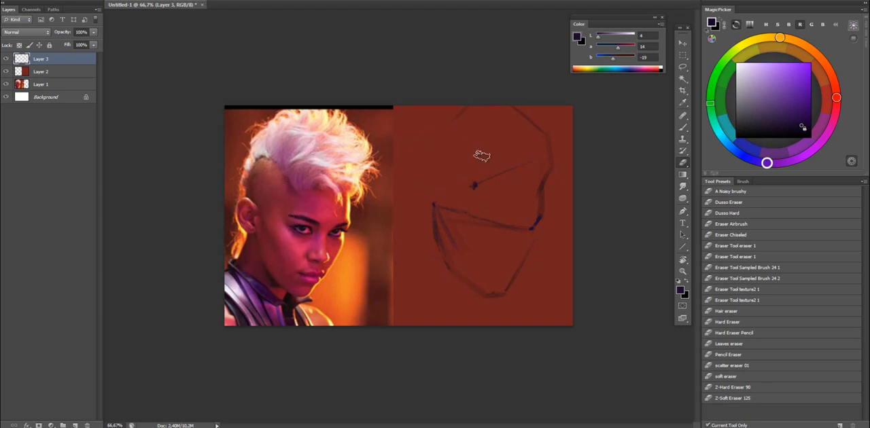
{"action": "key", "text": "b"}
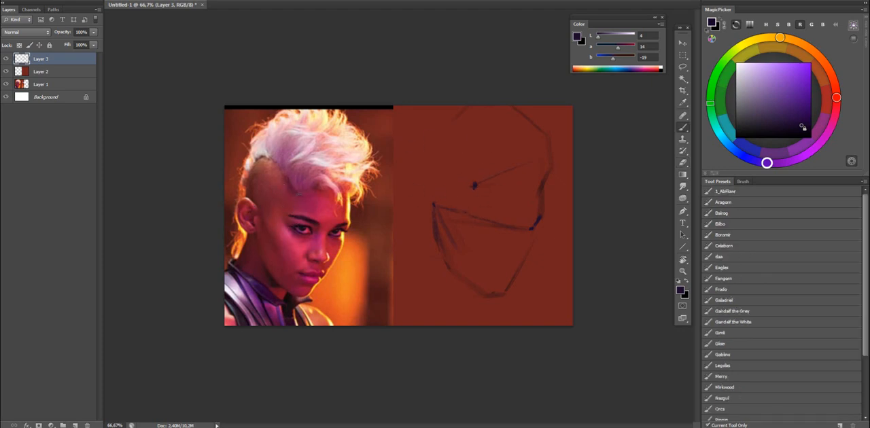
Draw the forehead hairline from the corner mark to the far contour, darken the forehead edge and add hair fringe strokes.
{"action": "left_click_drag", "start_coordinate": [552, 174], "coordinate": [476, 185]}
{"action": "left_click_drag", "start_coordinate": [540, 214], "coordinate": [541, 187]}
{"action": "left_click_drag", "start_coordinate": [538, 221], "coordinate": [542, 179]}
{"action": "left_click_drag", "start_coordinate": [544, 213], "coordinate": [542, 183]}
{"action": "key", "text": "e"}
{"action": "key", "text": "b"}
{"action": "left_click_drag", "start_coordinate": [509, 183], "coordinate": [529, 191]}
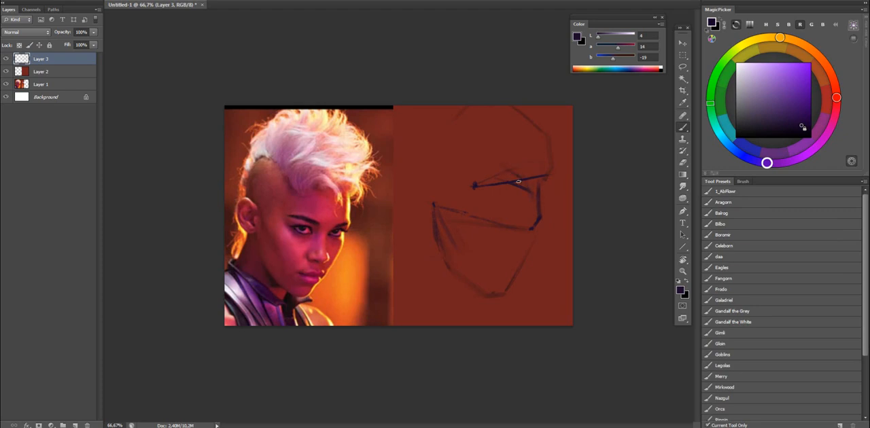
Erase the upper brow construction line and sketch the near eyebrow inward from its outer end mark.
{"action": "key", "text": "e"}
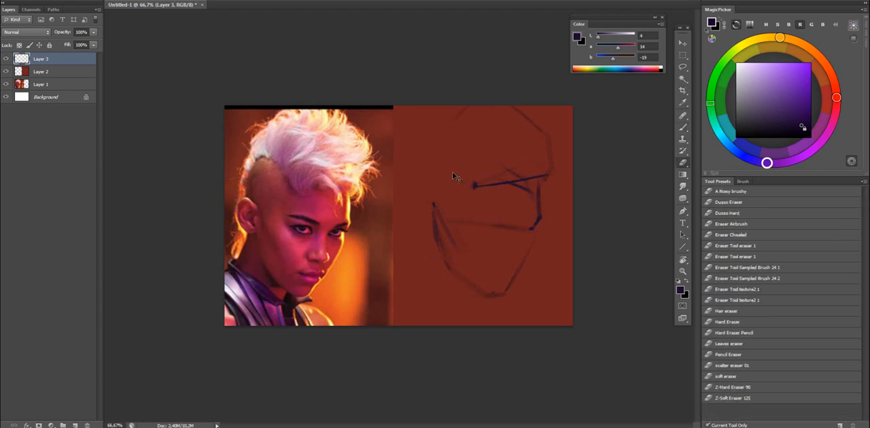
{"action": "key", "text": "b"}
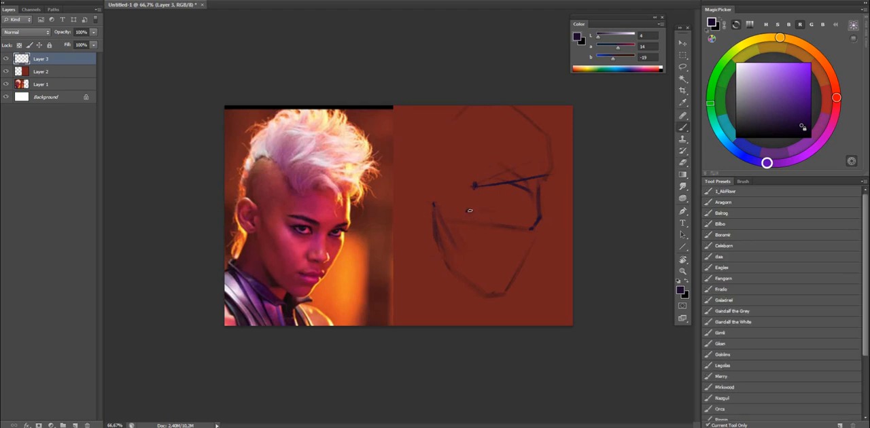
{"action": "left_click_drag", "start_coordinate": [467, 210], "coordinate": [510, 224]}
{"action": "key", "text": "e"}
{"action": "key", "text": "b"}
Sketch the curved hairline above the shaved temple, the back of the head and the jagged outer outline of the hair.
{"action": "mouse_move", "coordinate": [472, 185]}
{"action": "left_mouse_down"}
{"action": "mouse_move", "coordinate": [446, 151]}
{"action": "mouse_move", "coordinate": [429, 146]}
{"action": "mouse_move", "coordinate": [459, 168]}
{"action": "mouse_move", "coordinate": [435, 146]}
{"action": "mouse_move", "coordinate": [442, 151]}
{"action": "left_mouse_up"}
{"action": "key", "text": "e"}
{"action": "key", "text": "b"}
{"action": "mouse_move", "coordinate": [432, 157]}
{"action": "left_mouse_down"}
{"action": "mouse_move", "coordinate": [423, 197]}
{"action": "mouse_move", "coordinate": [438, 147]}
{"action": "mouse_move", "coordinate": [429, 166]}
{"action": "mouse_move", "coordinate": [439, 164]}
{"action": "mouse_move", "coordinate": [418, 185]}
{"action": "mouse_move", "coordinate": [417, 170]}
{"action": "mouse_move", "coordinate": [418, 202]}
{"action": "mouse_move", "coordinate": [417, 148]}
{"action": "left_mouse_up"}
{"action": "key", "text": "e"}
{"action": "key", "text": "b"}
{"action": "mouse_move", "coordinate": [420, 140]}
{"action": "left_mouse_down"}
{"action": "mouse_move", "coordinate": [450, 106]}
{"action": "mouse_move", "coordinate": [429, 123]}
{"action": "mouse_move", "coordinate": [462, 106]}
{"action": "mouse_move", "coordinate": [526, 127]}
{"action": "left_mouse_up"}
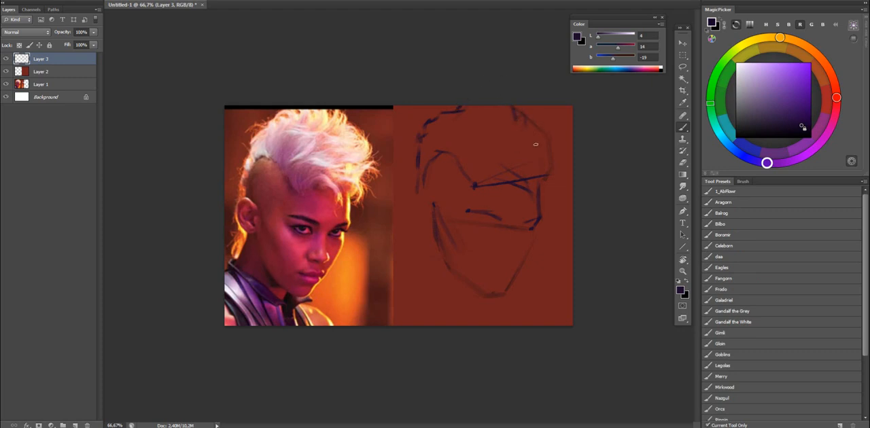
{"action": "left_click_drag", "start_coordinate": [539, 129], "coordinate": [544, 140]}
Flip the canvas horizontally to check the sketch's proportions against the reference, and flip it back.
{"action": "key", "text": "e"}
{"action": "key", "text": "ctrl+comma"}
{"action": "key", "text": "ctrl+comma"}
{"action": "key", "text": "ctrl+shift+h"}
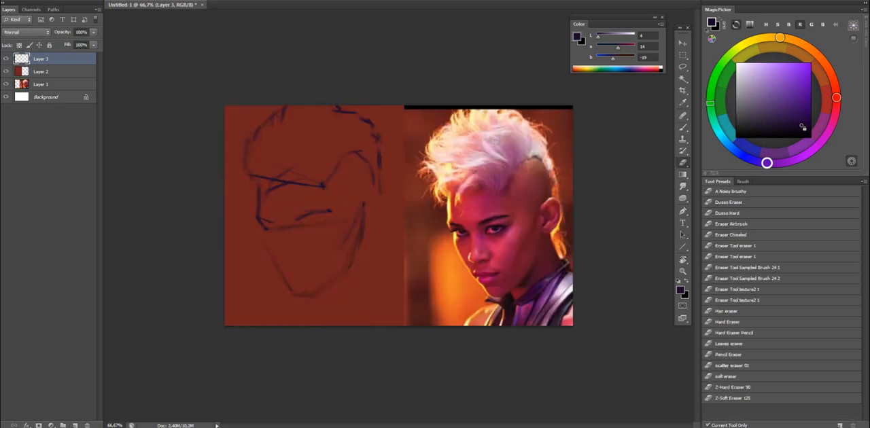
{"action": "key", "text": "ctrl+shift+h"}
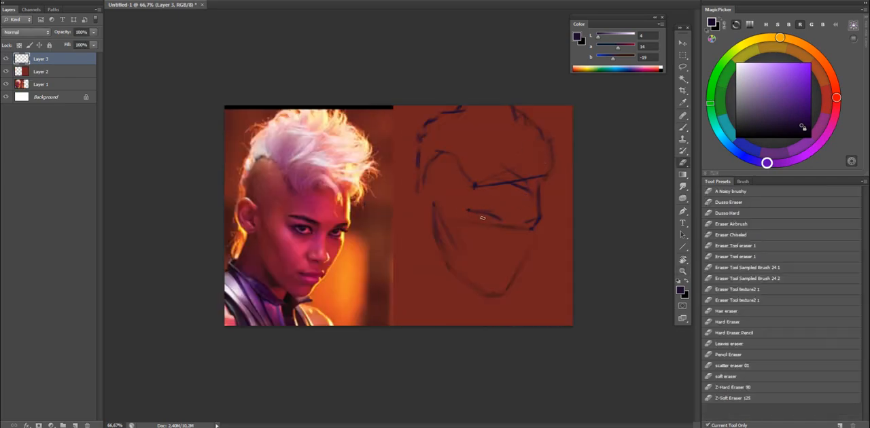
{"action": "key", "text": "b"}
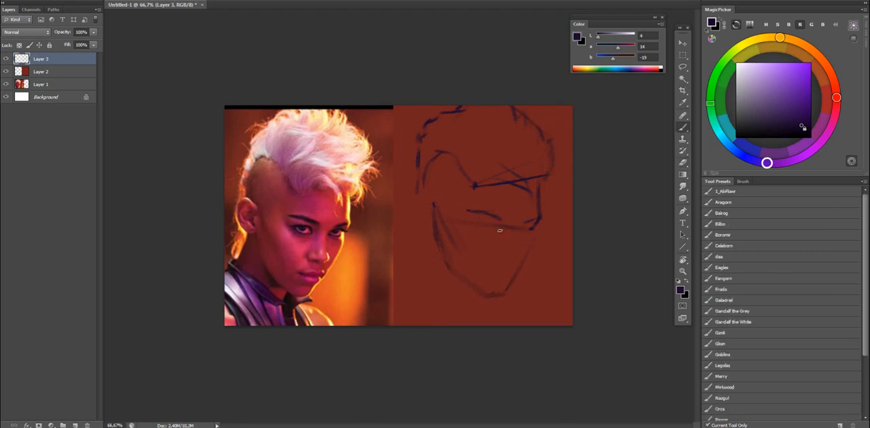
Refine the far cheek line below the brow and the upper part of the near jawline, comparing them in mirrored view.
{"action": "left_click_drag", "start_coordinate": [535, 231], "coordinate": [535, 240]}
{"action": "left_click_drag", "start_coordinate": [535, 232], "coordinate": [532, 248]}
{"action": "key", "text": "ctrl+shift+h"}
{"action": "key", "text": "ctrl+shift+h"}
{"action": "mouse_move", "coordinate": [443, 225]}
{"action": "left_mouse_down"}
{"action": "mouse_move", "coordinate": [445, 269]}
{"action": "mouse_move", "coordinate": [442, 260]}
{"action": "left_mouse_up"}
{"action": "key", "text": "ctrl+comma"}
{"action": "key", "text": "ctrl+comma"}
{"action": "key", "text": "e"}
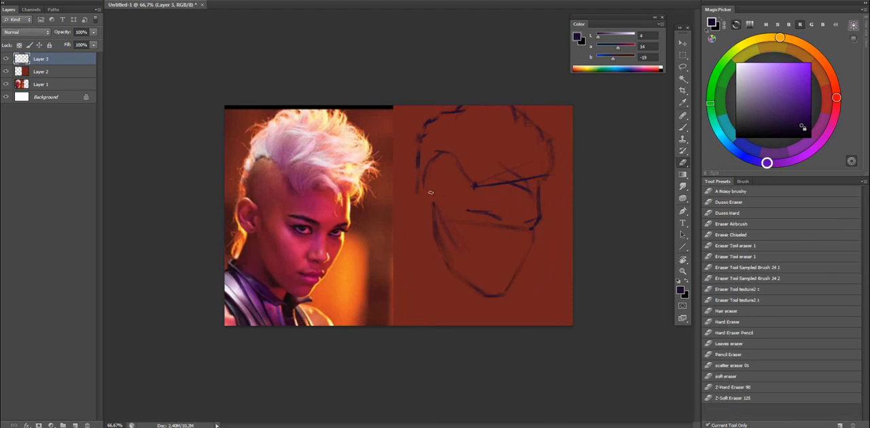
{"action": "key", "text": "b"}
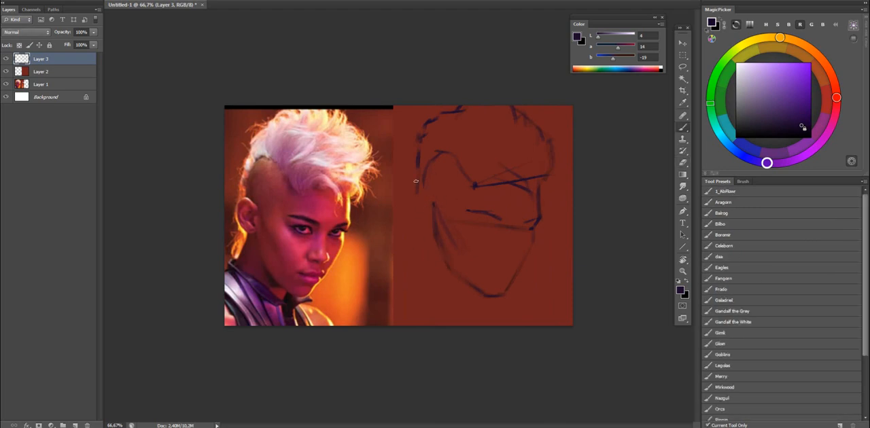
Draw the ear outline beside the upper end of the jaw and join it to the back-of-head line.
{"action": "mouse_move", "coordinate": [428, 198]}
{"action": "left_mouse_down"}
{"action": "mouse_move", "coordinate": [413, 206]}
{"action": "mouse_move", "coordinate": [423, 224]}
{"action": "left_mouse_up"}
{"action": "key", "text": "ctrl+shift+h"}
{"action": "key", "text": "ctrl+shift+h"}
{"action": "key", "text": "e"}
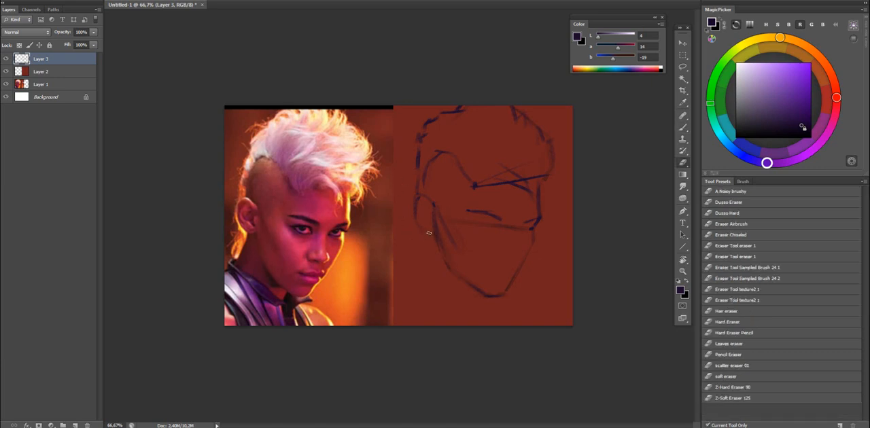
{"action": "key", "text": "b"}
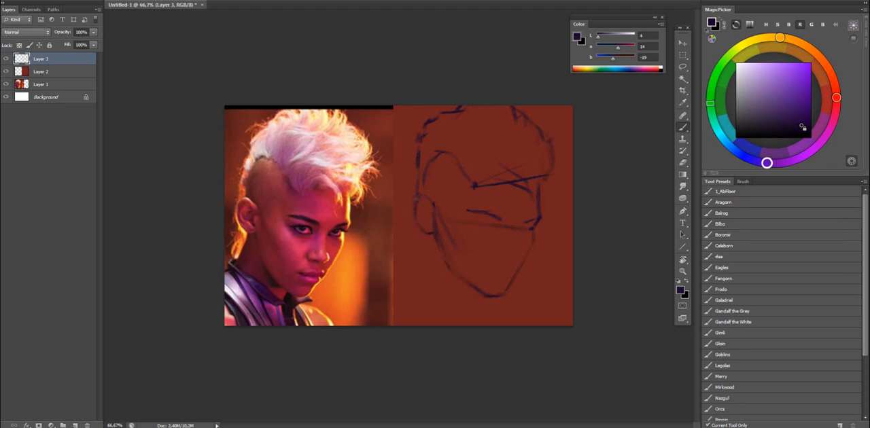
{"action": "key", "text": "e"}
{"action": "key", "text": "b"}
{"action": "key", "text": "e"}
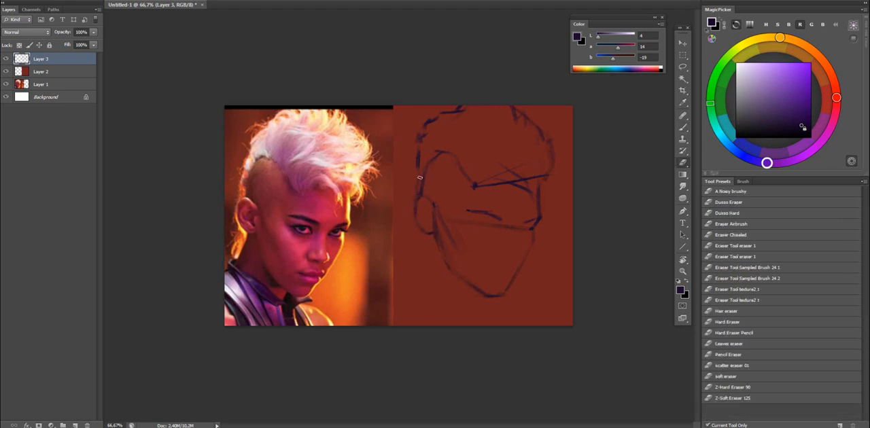
{"action": "key", "text": "b"}
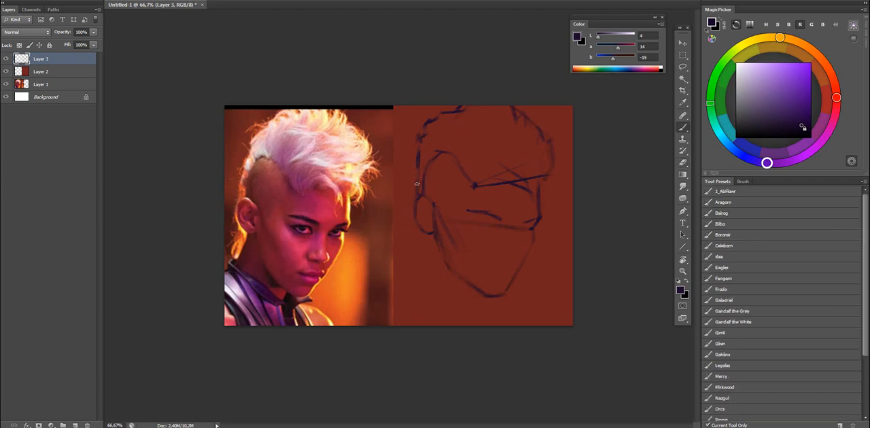
Strengthen the temple hairline, then sketch the back neck line below the ear and a short front neck line under the chin.
{"action": "key", "text": "ctrl+shift+h"}
{"action": "key", "text": "ctrl+shift+h"}
{"action": "left_click_drag", "start_coordinate": [473, 177], "coordinate": [460, 161]}
{"action": "left_click_drag", "start_coordinate": [479, 291], "coordinate": [472, 303]}
{"action": "left_click_drag", "start_coordinate": [431, 235], "coordinate": [419, 278]}
{"action": "key", "text": "ctrl+z"}
{"action": "key", "text": "ctrl+z"}
{"action": "mouse_move", "coordinate": [430, 235]}
{"action": "left_mouse_down"}
{"action": "mouse_move", "coordinate": [422, 256]}
{"action": "mouse_move", "coordinate": [430, 238]}
{"action": "left_mouse_up"}
{"action": "key", "text": "ctrl+z"}
{"action": "key", "text": "ctrl+z"}
Erase the jaw construction line where it runs into the ear and sketch the ear's inner shape.
{"action": "key", "text": "e"}
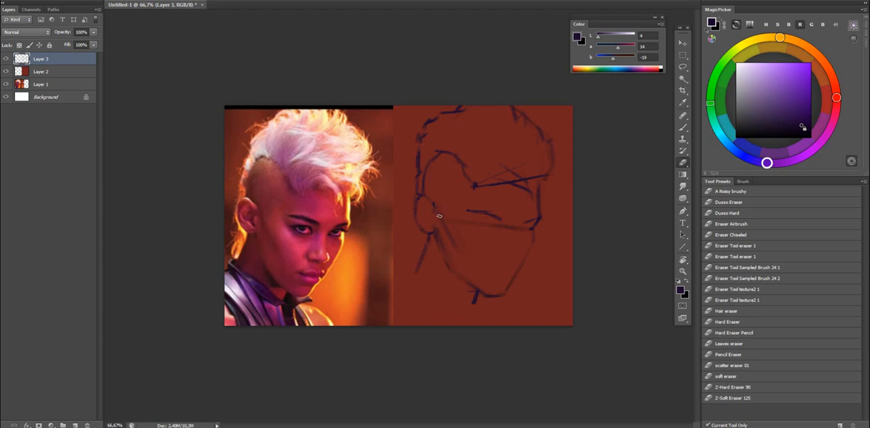
{"action": "key", "text": "b"}
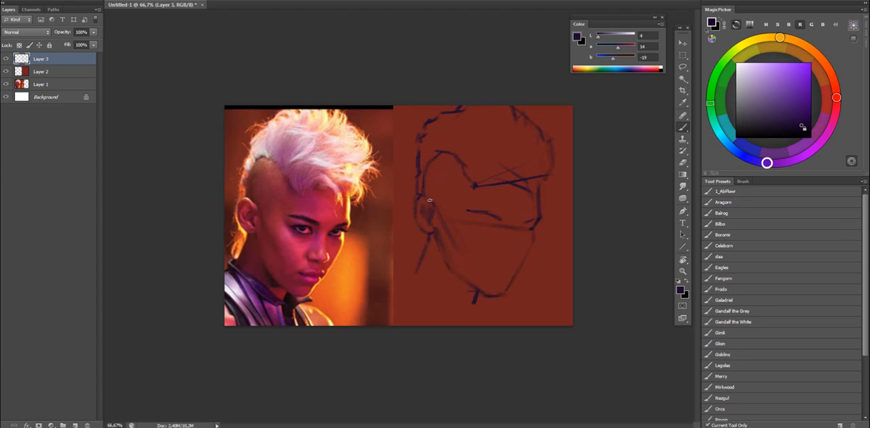
{"action": "key", "text": "e"}
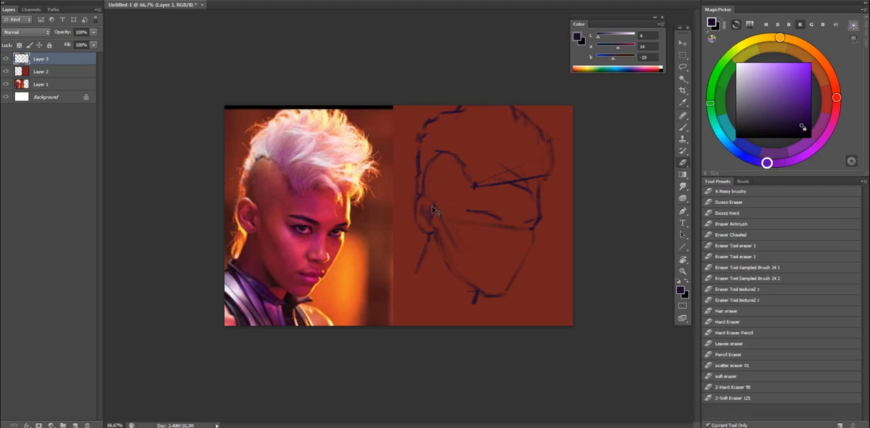
{"action": "key", "text": "b"}
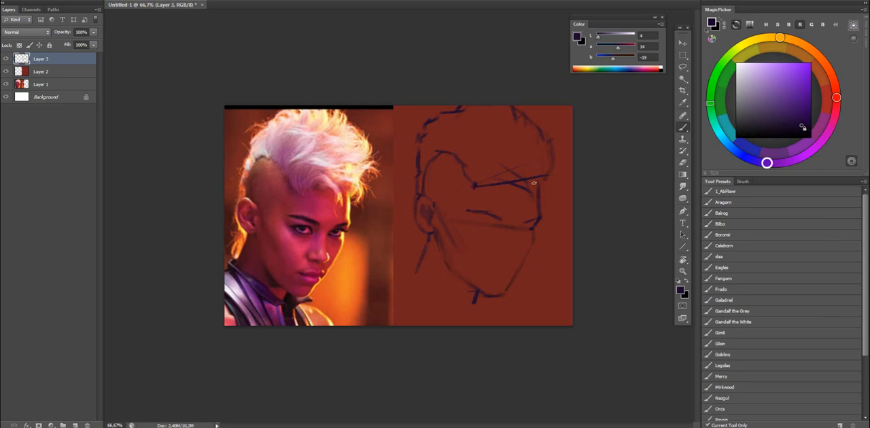
Clean up the near brow and replace the middle of the straight forehead hairline with an irregular fringe edge.
{"action": "key", "text": "e"}
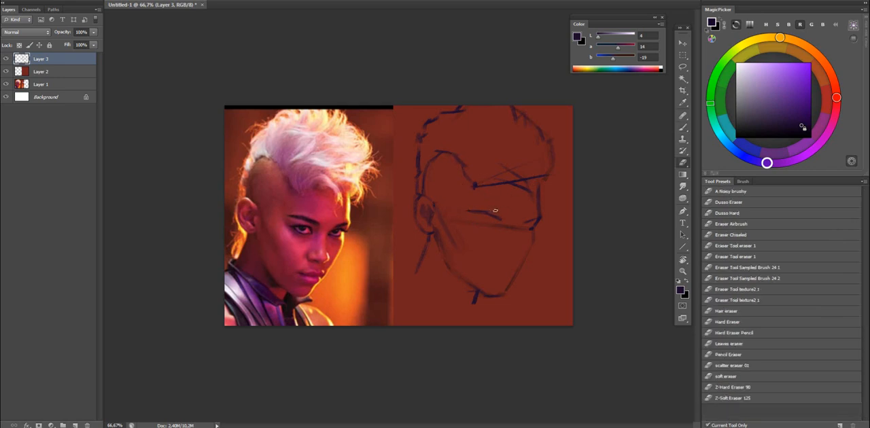
{"action": "key", "text": "b"}
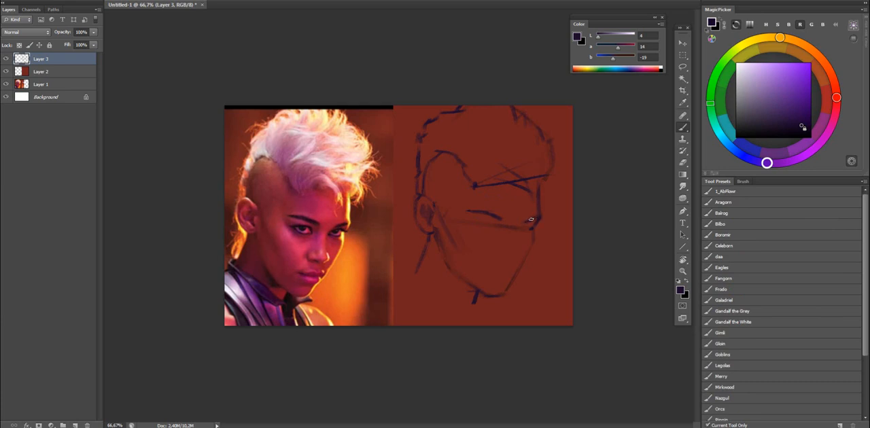
{"action": "key", "text": "e"}
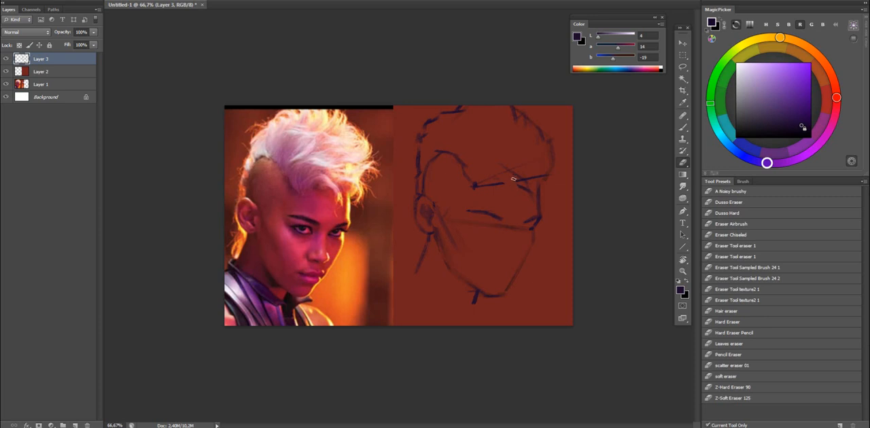
{"action": "key", "text": "b"}
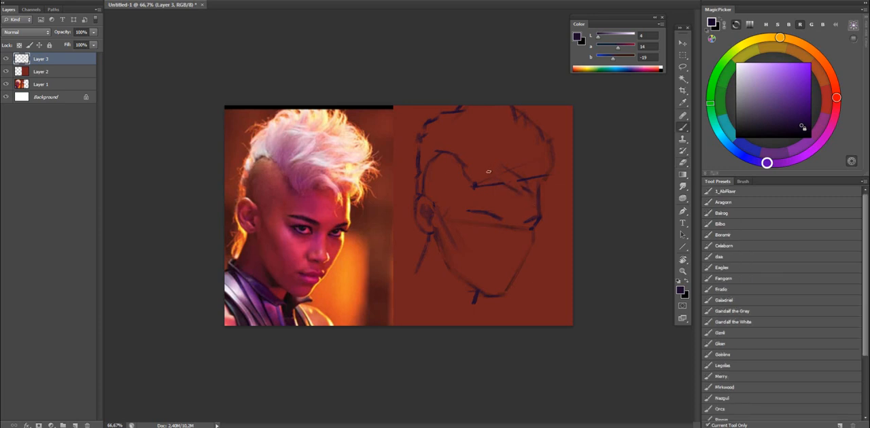
Sketch swept fringe strands above the forehead and curved strands within the hair, checking them in mirrored view.
{"action": "mouse_move", "coordinate": [476, 182]}
{"action": "left_mouse_down"}
{"action": "mouse_move", "coordinate": [479, 164]}
{"action": "mouse_move", "coordinate": [499, 165]}
{"action": "left_mouse_up"}
{"action": "left_click_drag", "start_coordinate": [507, 181], "coordinate": [482, 189]}
{"action": "left_click_drag", "start_coordinate": [468, 127], "coordinate": [459, 158]}
{"action": "key", "text": "ctrl+shift+h"}
{"action": "key", "text": "ctrl+shift+h"}
Tidy the near brow's outer end and touch up the lower jawline and the short neck line under the chin.
{"action": "key", "text": "e"}
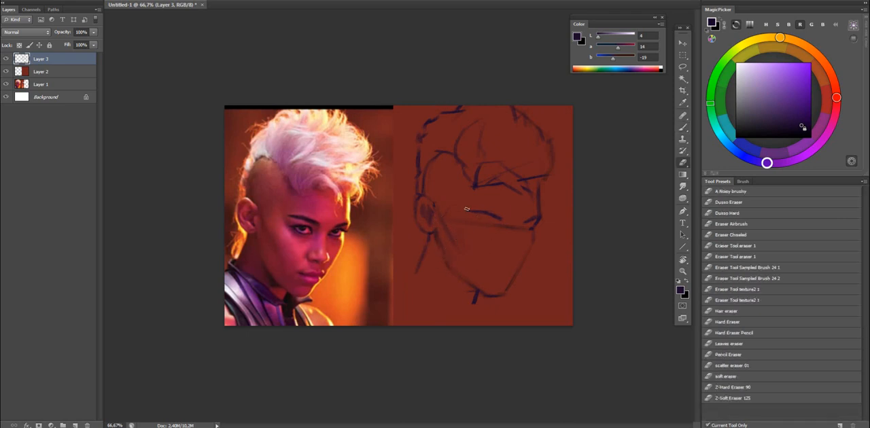
{"action": "key", "text": "b"}
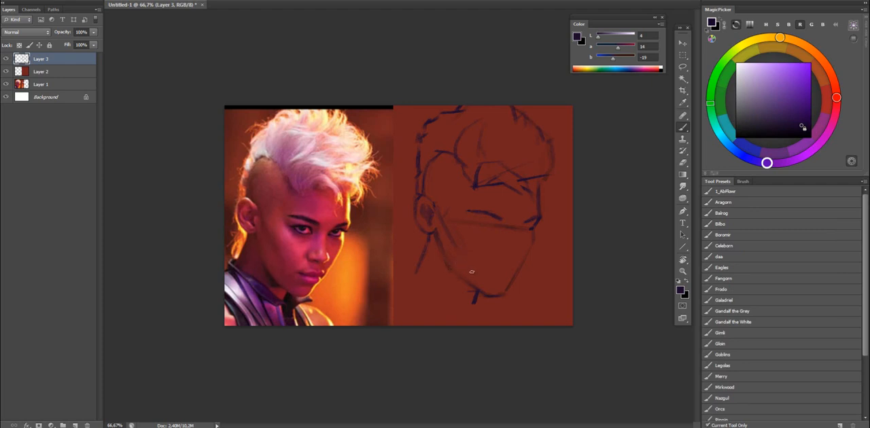
{"action": "key", "text": "e"}
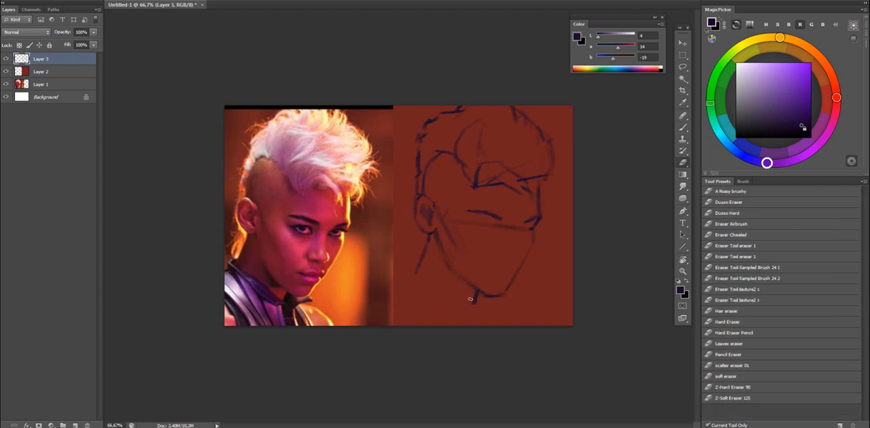
{"action": "key", "text": "b"}
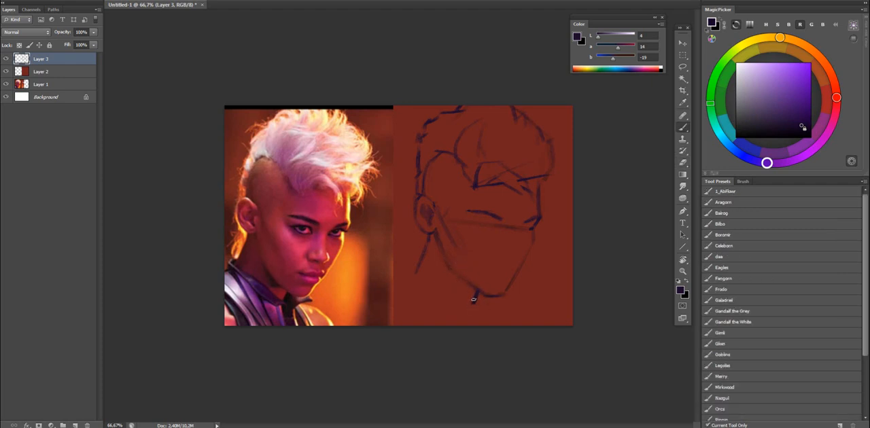
{"action": "key", "text": "e"}
{"action": "key", "text": "b"}
Sketch the collar edge from the nape to below the chin, with short shoulder lines on both sides.
{"action": "mouse_move", "coordinate": [416, 269]}
{"action": "left_mouse_down"}
{"action": "mouse_move", "coordinate": [450, 289]}
{"action": "mouse_move", "coordinate": [434, 278]}
{"action": "mouse_move", "coordinate": [486, 328]}
{"action": "mouse_move", "coordinate": [467, 296]}
{"action": "mouse_move", "coordinate": [431, 280]}
{"action": "mouse_move", "coordinate": [482, 314]}
{"action": "left_mouse_up"}
{"action": "left_click_drag", "start_coordinate": [413, 268], "coordinate": [389, 279]}
{"action": "left_click_drag", "start_coordinate": [525, 325], "coordinate": [491, 310]}
{"action": "left_click_drag", "start_coordinate": [527, 256], "coordinate": [573, 231]}
{"action": "left_click_drag", "start_coordinate": [518, 230], "coordinate": [480, 198]}
{"action": "key", "text": "F2"}
{"action": "key", "text": "F2"}
Compare the heights of the ear's bottom, ear's top and temple hairline with the photo using temporary straight guides, undoing each one.
{"action": "key", "text": "b"}
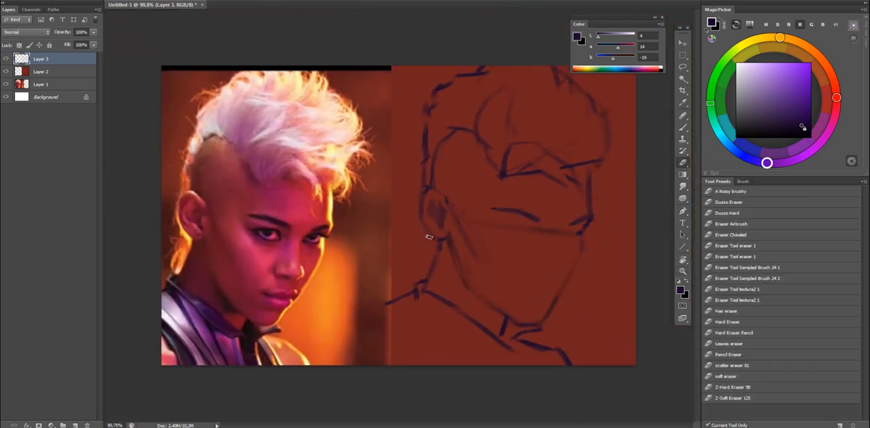
{"action": "left_click_drag", "start_coordinate": [448, 242], "coordinate": [187, 240]}
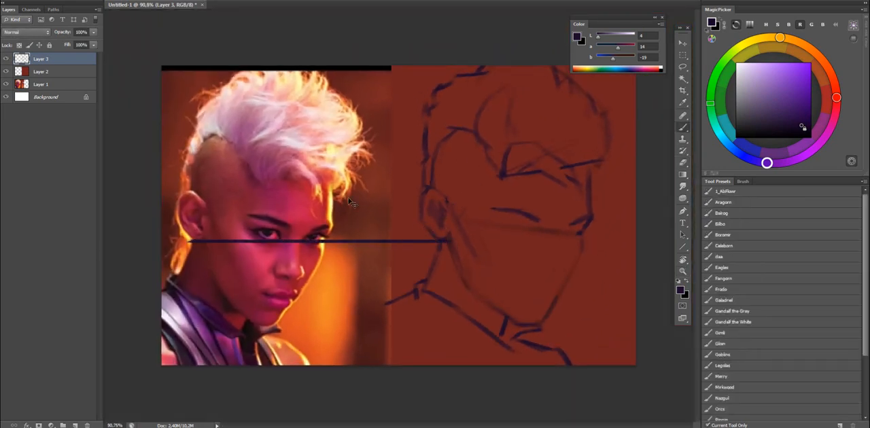
{"action": "key", "text": "ctrl+z"}
{"action": "left_click_drag", "start_coordinate": [439, 189], "coordinate": [188, 190]}
{"action": "key", "text": "ctrl+z"}
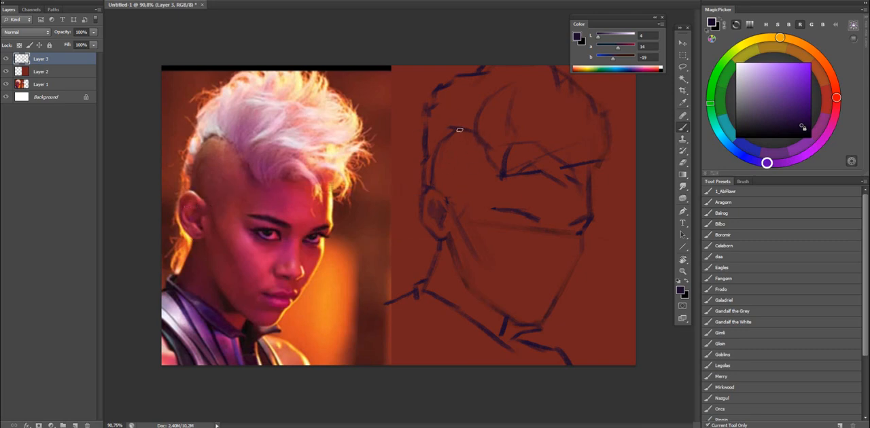
{"action": "left_click_drag", "start_coordinate": [464, 132], "coordinate": [179, 193]}
{"action": "key", "text": "ctrl+z"}
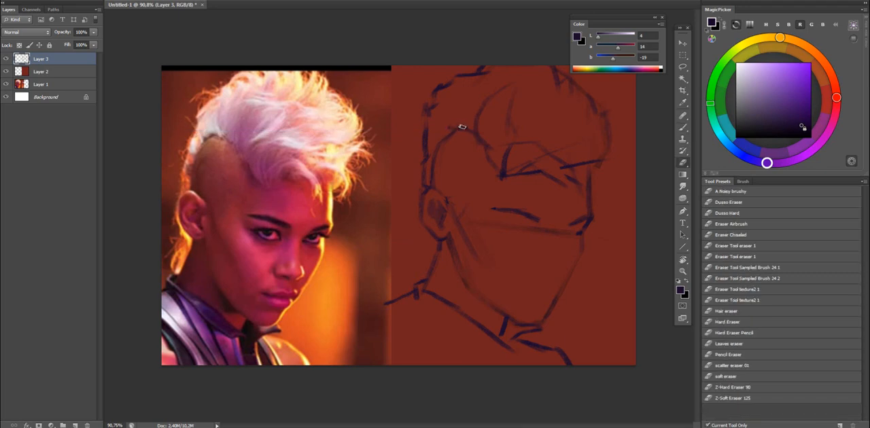
Clean up and reshape the peak of the temple hairline, hiding and reshowing the sketch layer to compare.
{"action": "key", "text": "e"}
{"action": "key", "text": "b"}
{"action": "mouse_move", "coordinate": [450, 135]}
{"action": "left_mouse_down"}
{"action": "mouse_move", "coordinate": [439, 139]}
{"action": "mouse_move", "coordinate": [458, 126]}
{"action": "left_mouse_up"}
{"action": "key", "text": "ctrl+comma"}
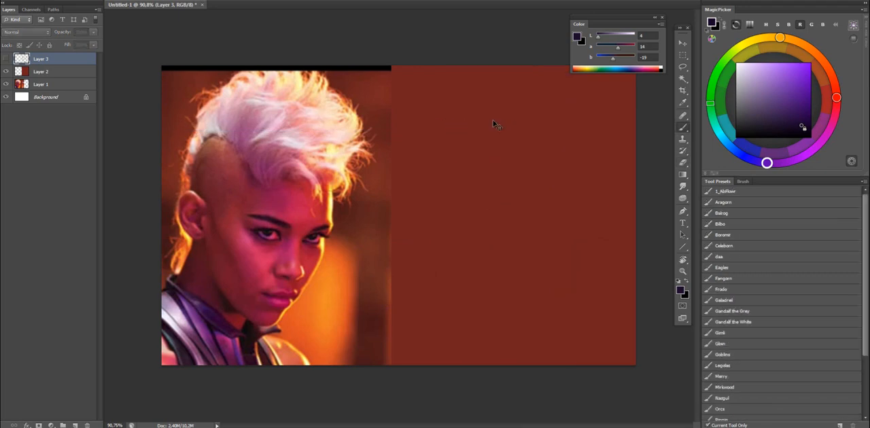
{"action": "key", "text": "ctrl+comma"}
{"action": "key", "text": "e"}
{"action": "key", "text": "ctrl+comma"}
{"action": "key", "text": "ctrl+comma"}
{"action": "key", "text": "b"}
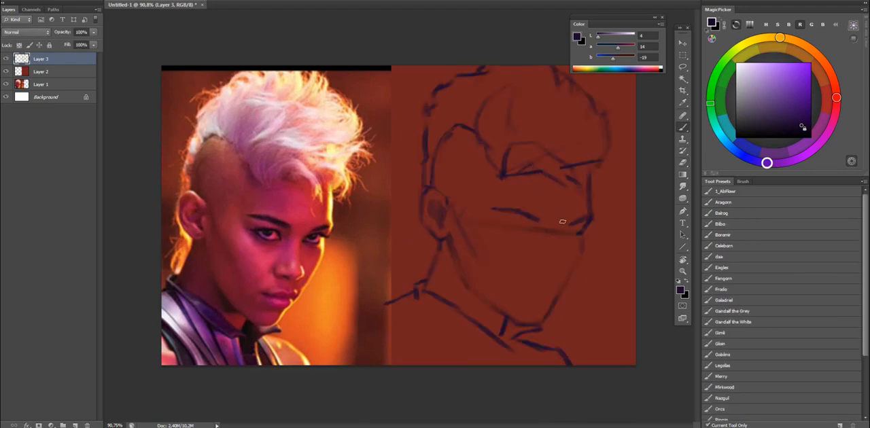
Check the far brow corner, chin and nape heights against the photo with temporary straight guides, undoing each one.
{"action": "left_click_drag", "start_coordinate": [581, 234], "coordinate": [215, 261]}
{"action": "key", "text": "ctrl+z"}
{"action": "left_click_drag", "start_coordinate": [330, 236], "coordinate": [605, 234]}
{"action": "key", "text": "ctrl+z"}
{"action": "left_click_drag", "start_coordinate": [262, 327], "coordinate": [625, 327]}
{"action": "key", "text": "ctrl+z"}
{"action": "left_click_drag", "start_coordinate": [177, 281], "coordinate": [632, 282]}
{"action": "key", "text": "ctrl+z"}
Sketch the nape hair behind the neck line below the ear and check the drawing in mirrored view.
{"action": "key", "text": "e"}
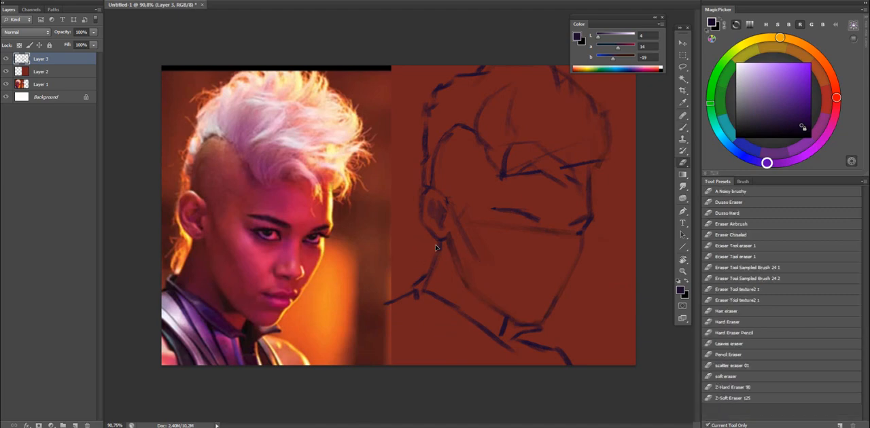
{"action": "left_click_drag", "start_coordinate": [446, 223], "coordinate": [436, 257]}
{"action": "key", "text": "ctrl+z"}
{"action": "key", "text": "b"}
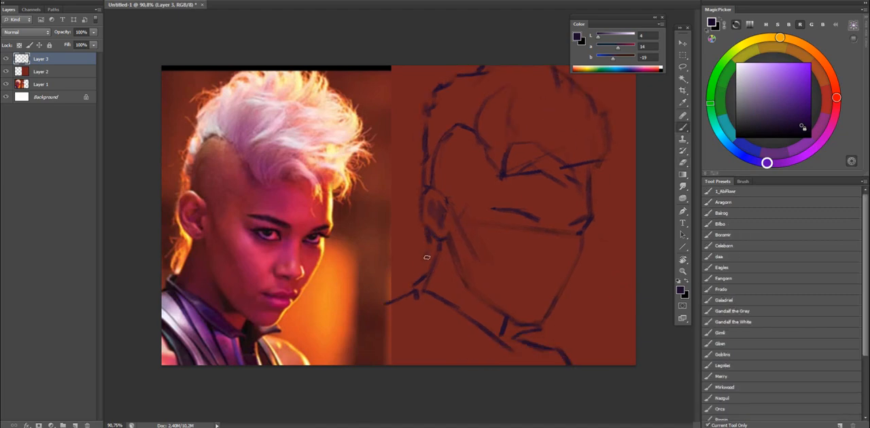
{"action": "key", "text": "ctrl+shift+h"}
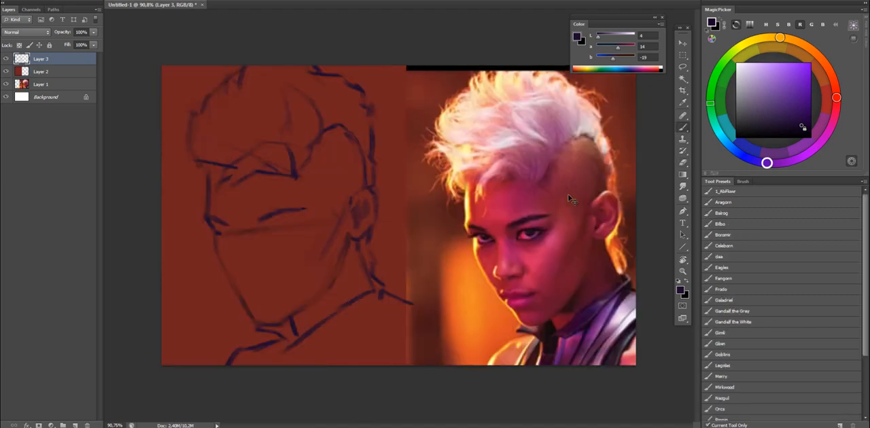
{"action": "key", "text": "ctrl+shift+h"}
Add loose strands inside the hair mass and briefly hide the sketch layer to compare at reduced view size.
{"action": "key", "text": "e"}
{"action": "key", "text": "b"}
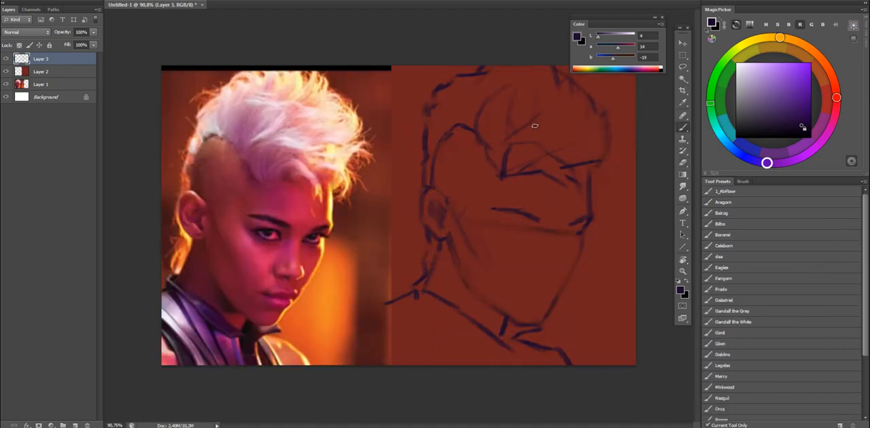
{"action": "key", "text": "z"}
{"action": "left_click_drag", "start_coordinate": [567, 150], "coordinate": [545, 153]}
{"action": "key", "text": "ctrl+comma"}
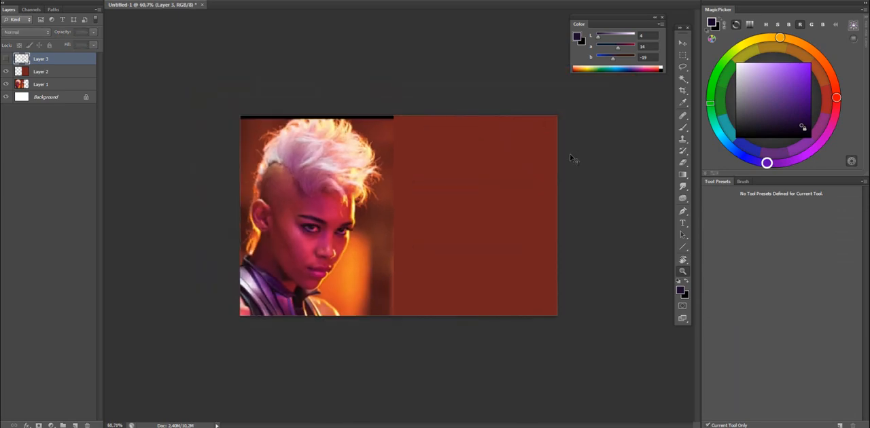
{"action": "key", "text": "ctrl+comma"}
{"action": "left_click_drag", "start_coordinate": [536, 183], "coordinate": [560, 186]}
Trim the near brow, create a new layer and sketch both eyes, the fuller brows, the nose and the mouth.
{"action": "key", "text": "e"}
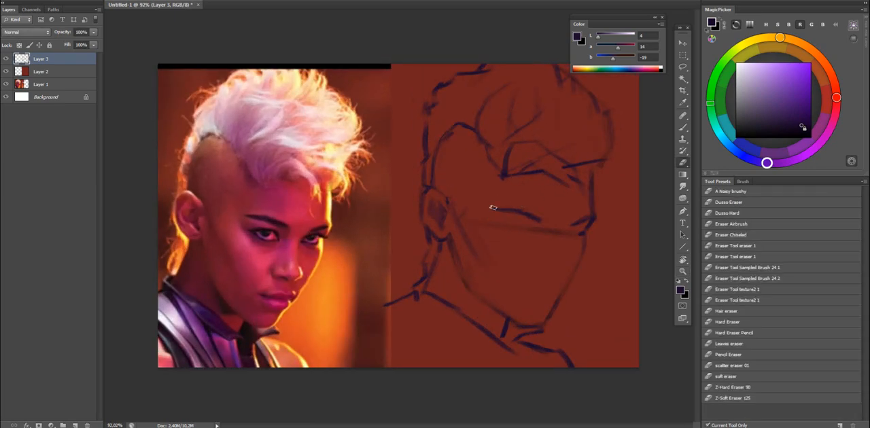
{"action": "left_click", "coordinate": [75, 425]}
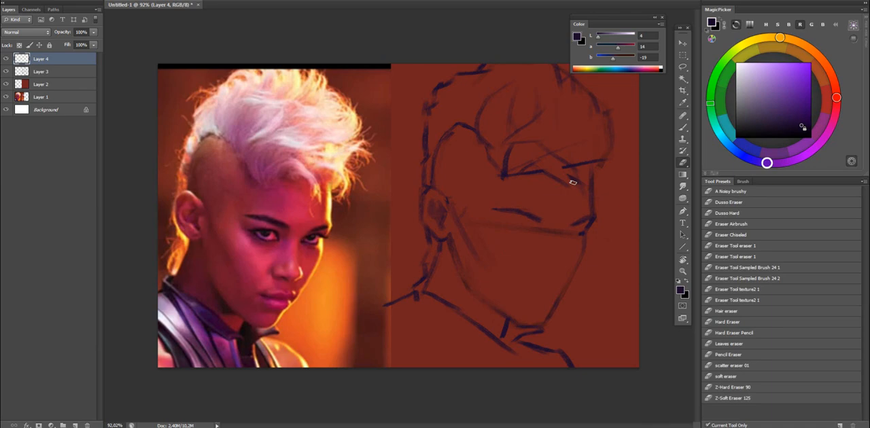
{"action": "key", "text": "b"}
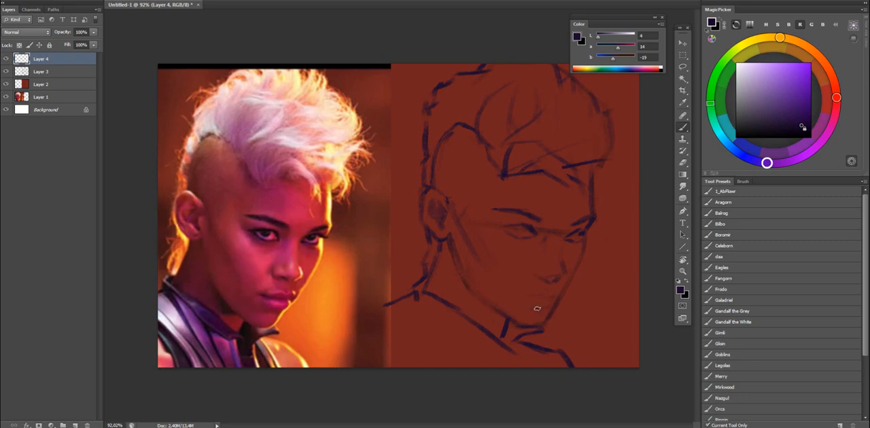
Mirror the canvas and strengthen the mouth corner, the underside of the nose and the near eye.
{"action": "key", "text": "ctrl+shift+h"}
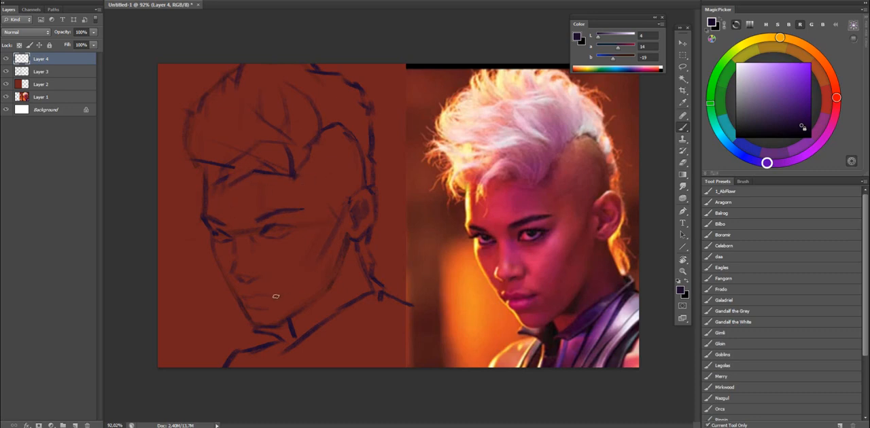
{"action": "left_click_drag", "start_coordinate": [256, 293], "coordinate": [272, 296]}
{"action": "key", "text": "e"}
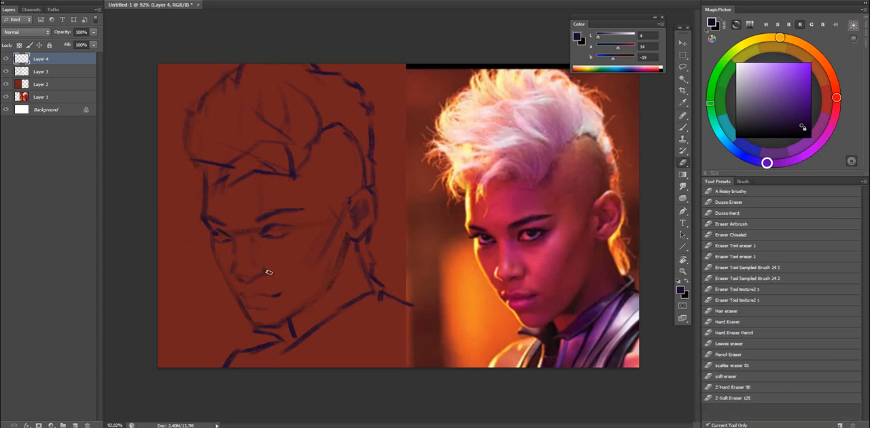
{"action": "key", "text": "b"}
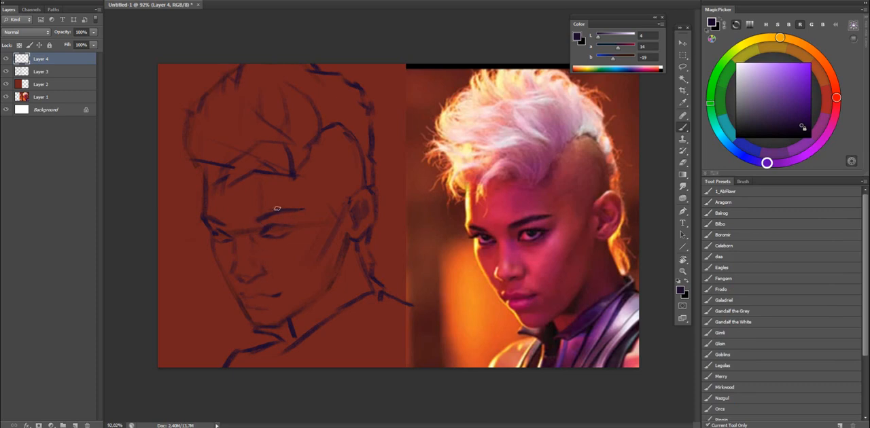
{"action": "key", "text": "e"}
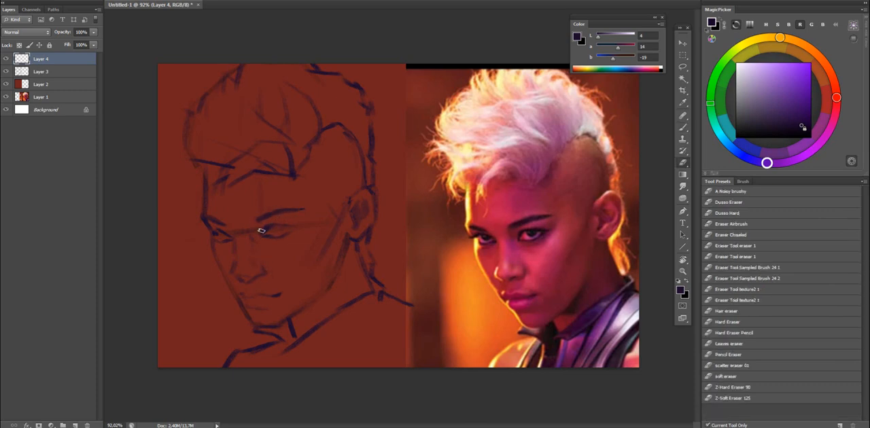
{"action": "key", "text": "b"}
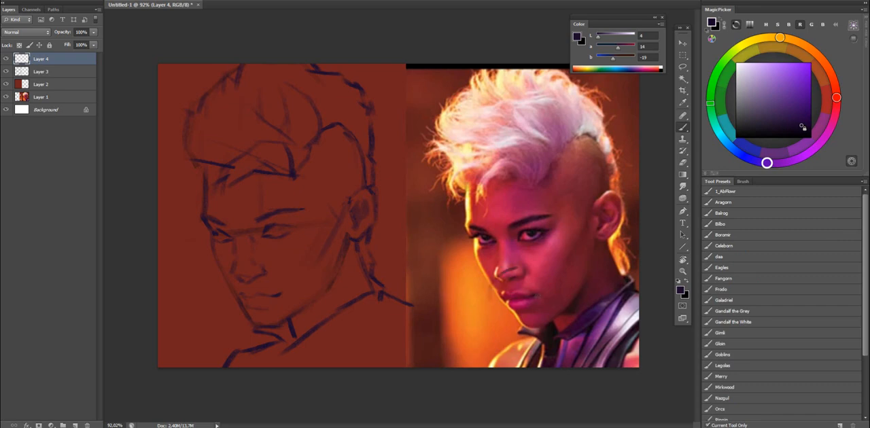
{"action": "key", "text": "ctrl+z"}
{"action": "key", "text": "e"}
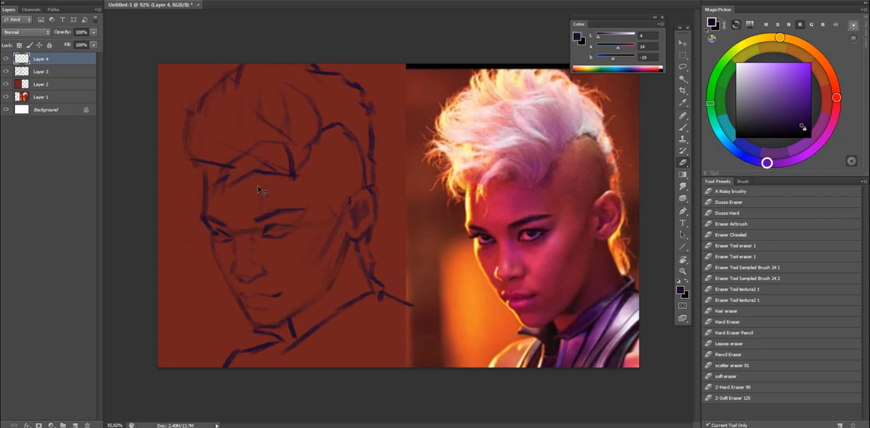
Merge the facial features into Layer 3, erase the guide line across the eyes and tidy the nose bridge and far eye.
{"action": "key", "text": "ctrl+z"}
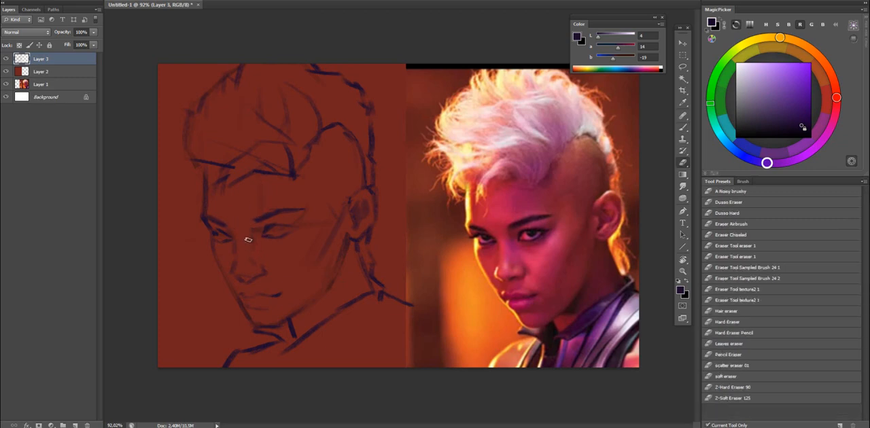
{"action": "key", "text": "b"}
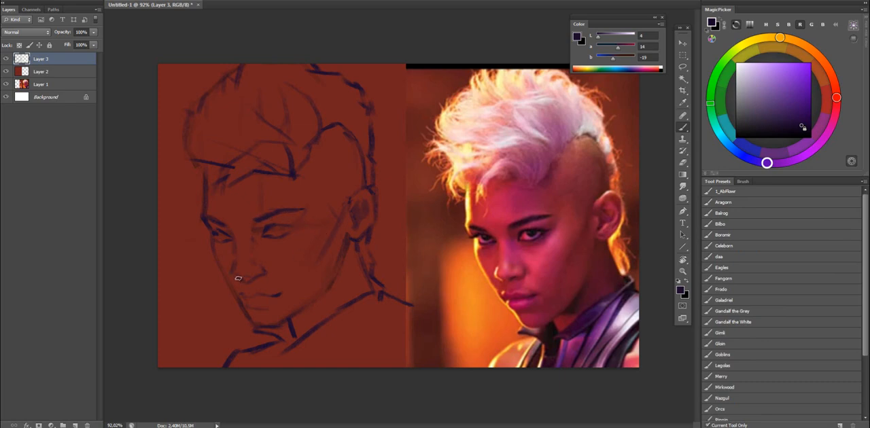
{"action": "key", "text": "e"}
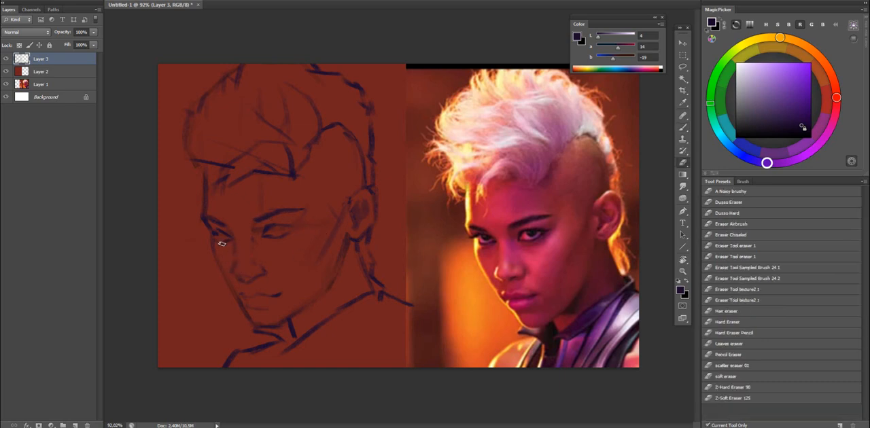
{"action": "key", "text": "b"}
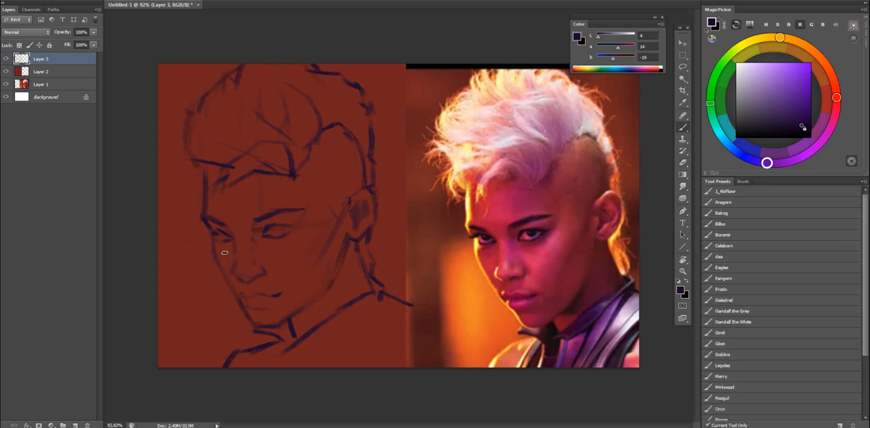
{"action": "left_click_drag", "start_coordinate": [218, 246], "coordinate": [232, 254]}
{"action": "key", "text": "ctrl+z"}
{"action": "key", "text": "ctrl+z"}
Resize the image to a width of 3000 pixels with constrained proportions.
{"action": "key", "text": "ctrl+alt+i"}
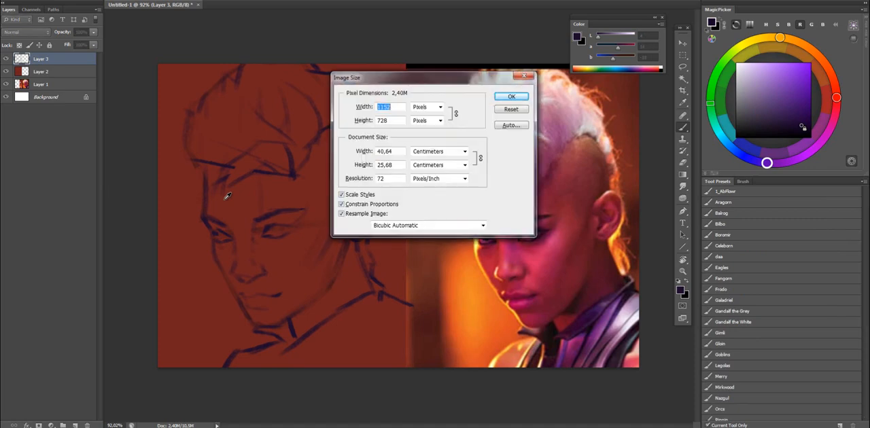
{"action": "type", "text": "3000"}
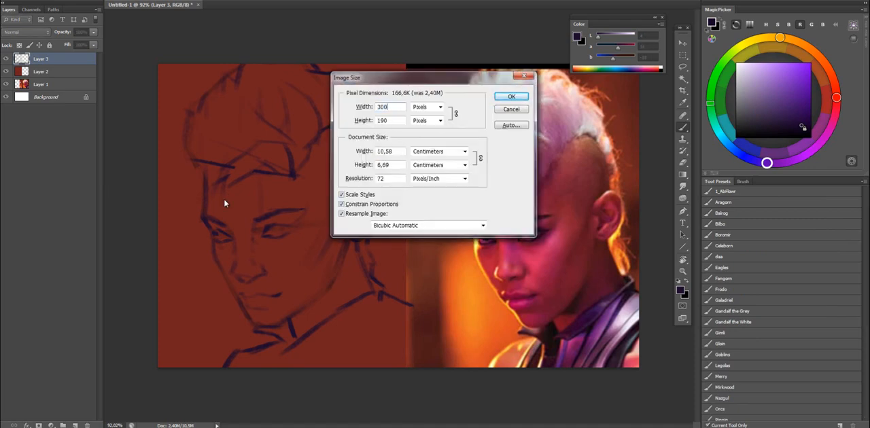
{"action": "key", "text": "Return"}
{"action": "key", "text": "ctrl+space"}
{"action": "left_click_drag", "start_coordinate": [476, 166], "coordinate": [373, 225]}
Redraw the jaw line more firmly from below the ear toward the chin.
{"action": "key", "text": "e"}
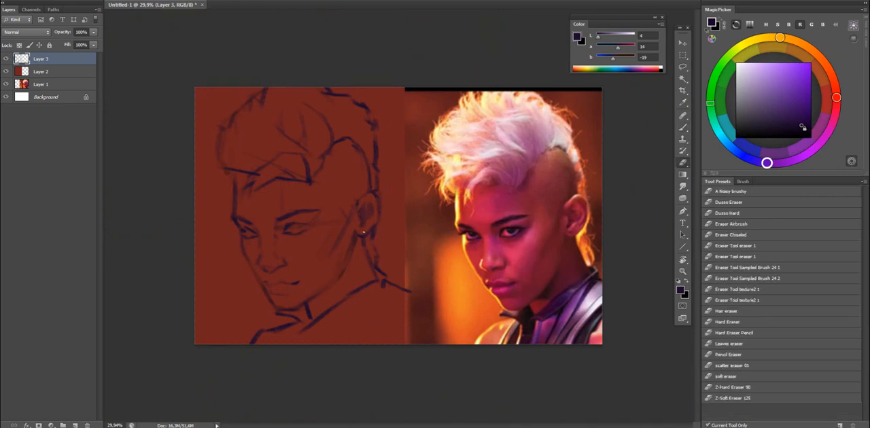
{"action": "key", "text": "b"}
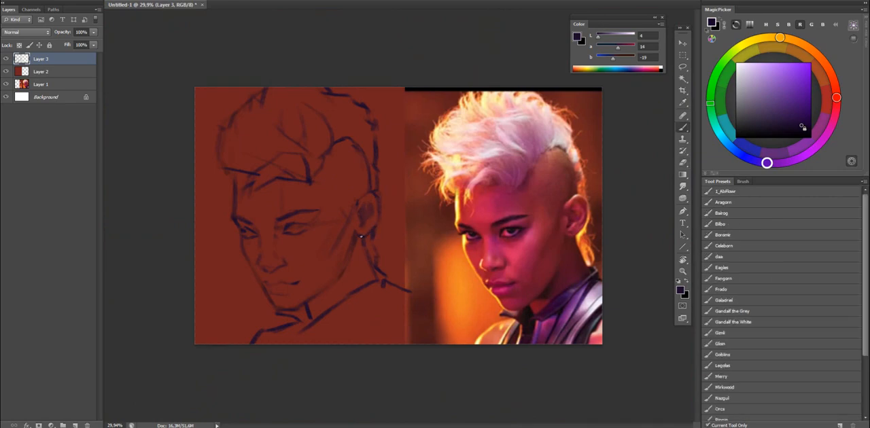
{"action": "key", "text": "ctrl+space"}
{"action": "left_click_drag", "start_coordinate": [346, 247], "coordinate": [356, 244]}
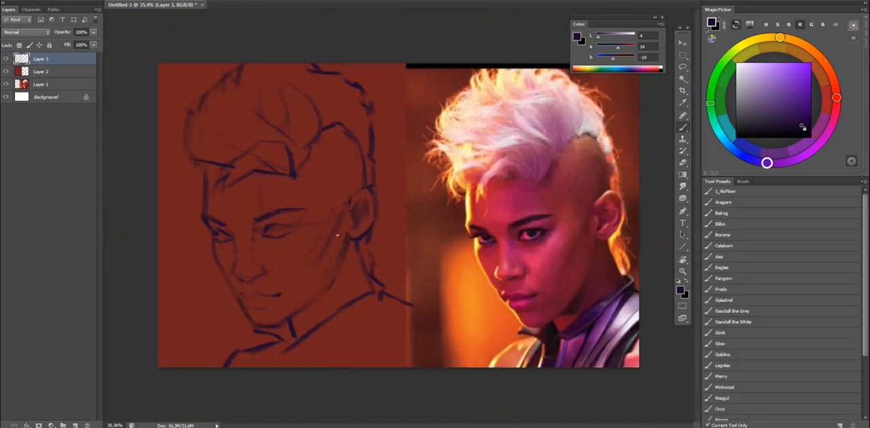
{"action": "left_click_drag", "start_coordinate": [337, 275], "coordinate": [323, 293]}
{"action": "left_click", "coordinate": [311, 313], "text": "alt"}
{"action": "key", "text": "ctrl+alt+z"}
{"action": "key", "text": "ctrl+alt+z"}
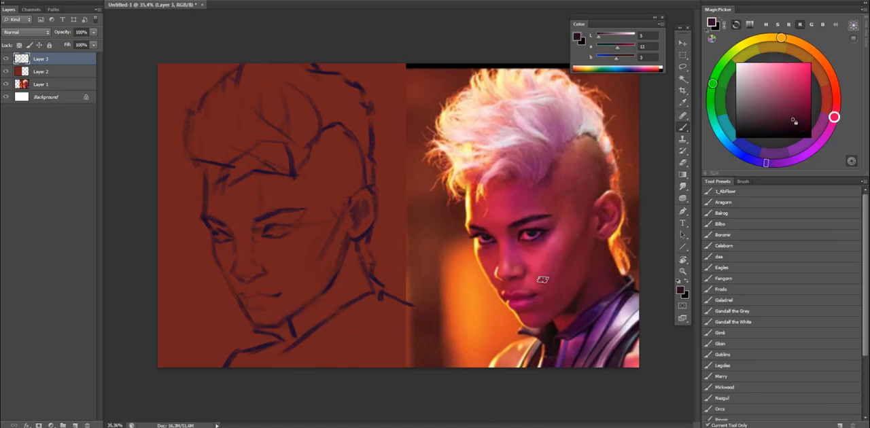
Sketch a faint temple line from the hairline down to the near brow and fill in the near eye's iris in dark purple.
{"action": "left_click", "coordinate": [303, 175], "text": "alt"}
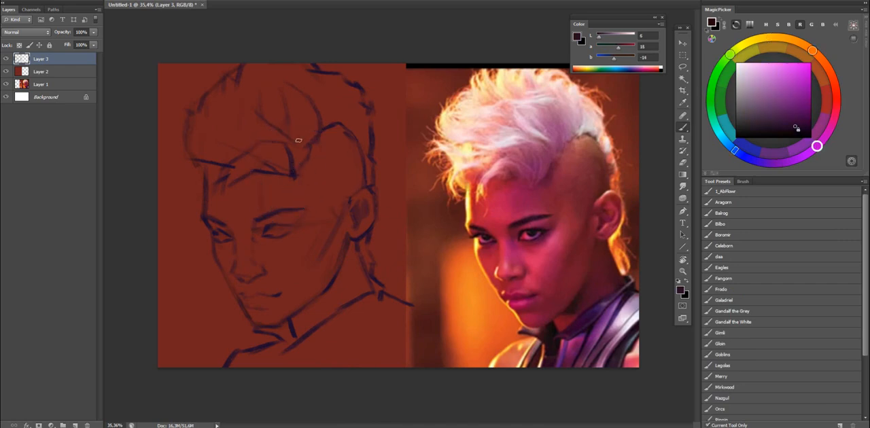
{"action": "left_click", "coordinate": [306, 188], "text": "alt"}
{"action": "key", "text": "ctrl+f"}
{"action": "key", "text": "ctrl+f"}
Refine the far eye's lids and iris with sampled red-brown and dark purple tones, erasing excess marks.
{"action": "left_click", "coordinate": [224, 237], "text": "alt"}
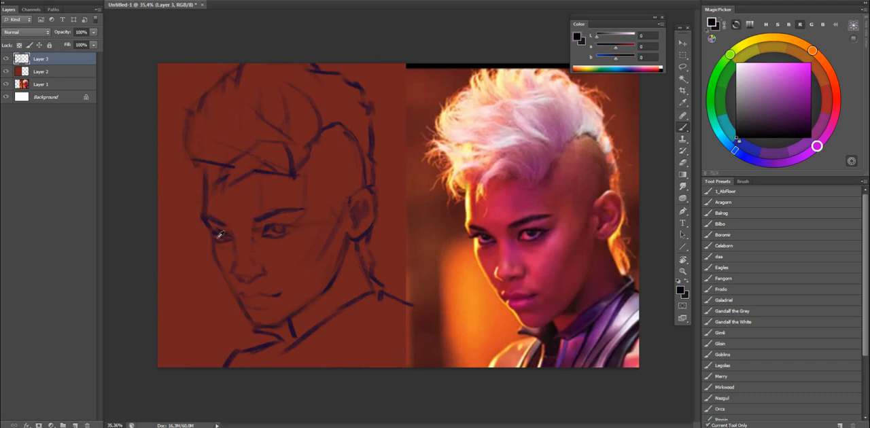
{"action": "right_click", "coordinate": [226, 236]}
{"action": "key", "text": "e"}
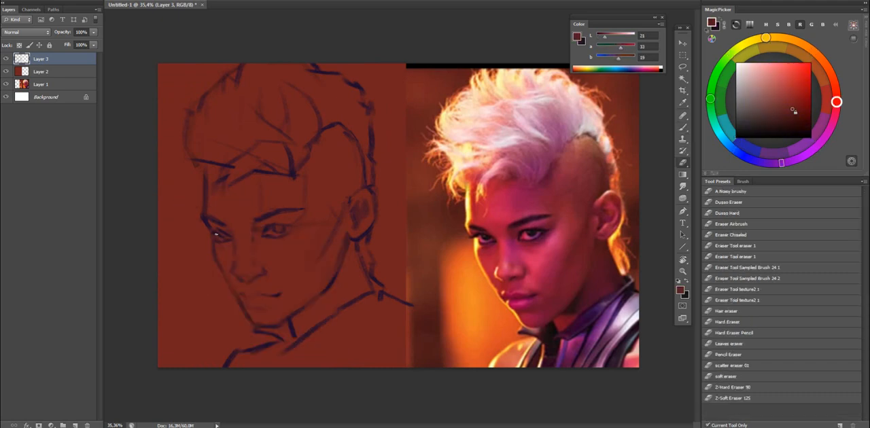
{"action": "key", "text": "b"}
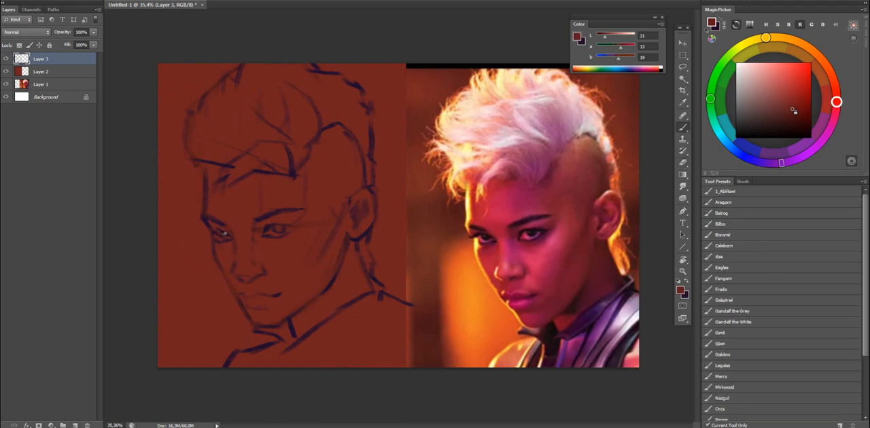
{"action": "key", "text": "x"}
{"action": "key", "text": "e"}
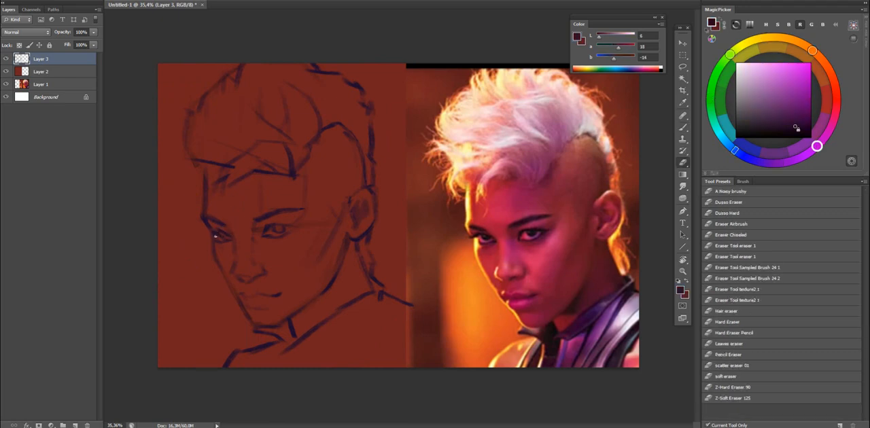
{"action": "key", "text": "b"}
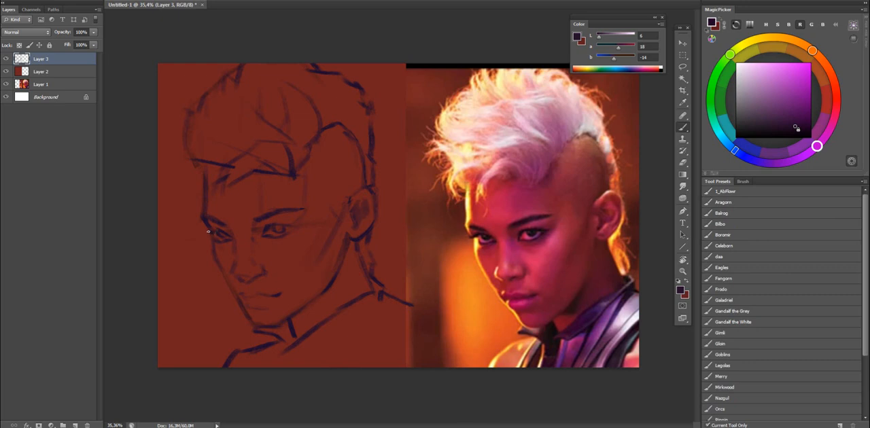
{"action": "key", "text": "e"}
{"action": "key", "text": "b"}
Flip the canvas back and clean up the far eye's lids and outer lashes against the photo.
{"action": "key", "text": "ctrl+shift+h"}
{"action": "key", "text": "e"}
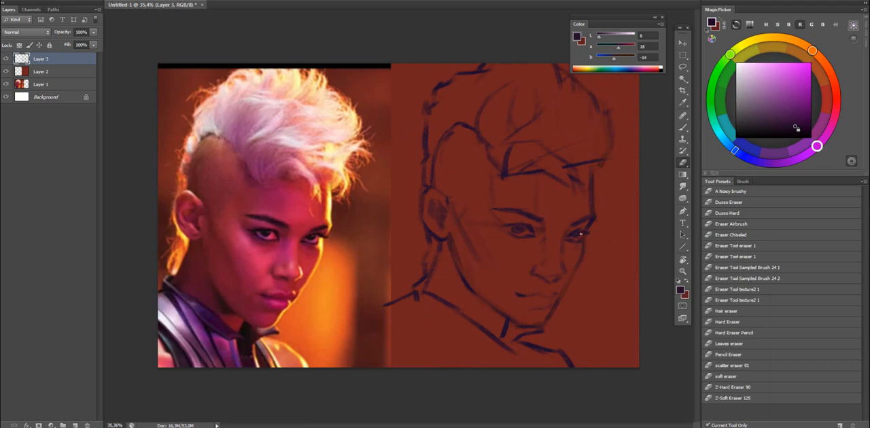
{"action": "scroll", "coordinate": [605, 232], "scroll_direction": "up", "scroll_amount": 2}
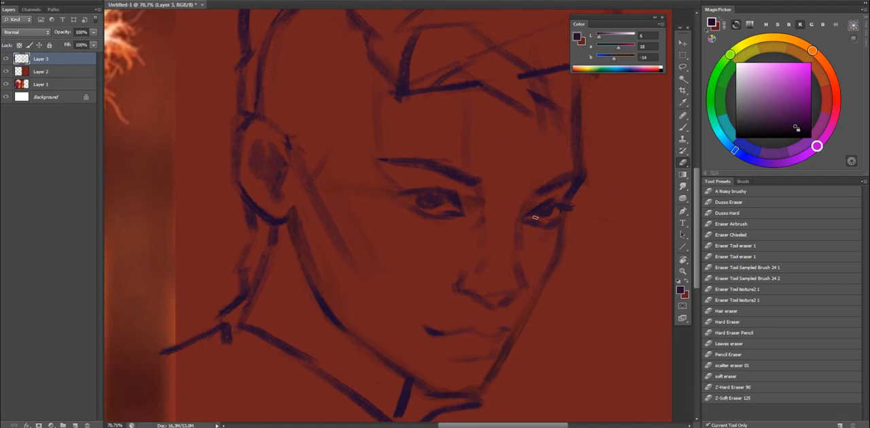
{"action": "scroll", "coordinate": [544, 204], "scroll_direction": "down", "scroll_amount": 2}
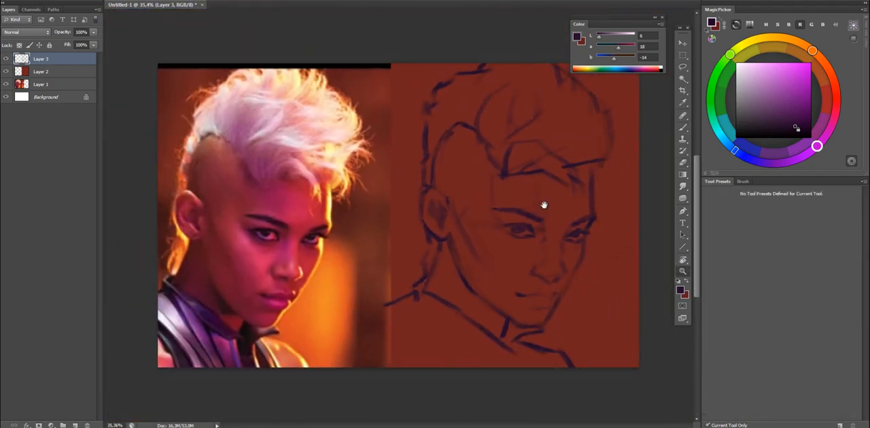
{"action": "scroll", "coordinate": [543, 205], "scroll_direction": "up", "scroll_amount": 1}
{"action": "key", "text": "e"}
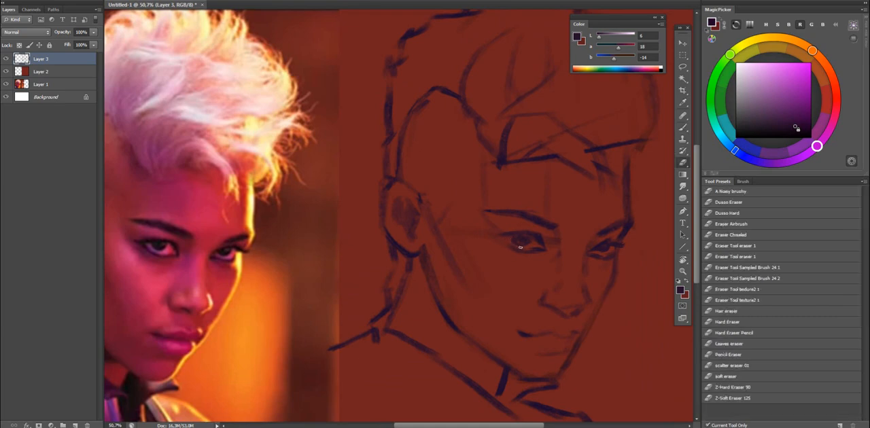
Darken the near eye's iris and upper lid line with deeper purple tones.
{"action": "key", "text": "b"}
{"action": "left_click_drag", "start_coordinate": [522, 238], "coordinate": [564, 210]}
{"action": "scroll", "coordinate": [564, 210], "scroll_direction": "down", "scroll_amount": 1}
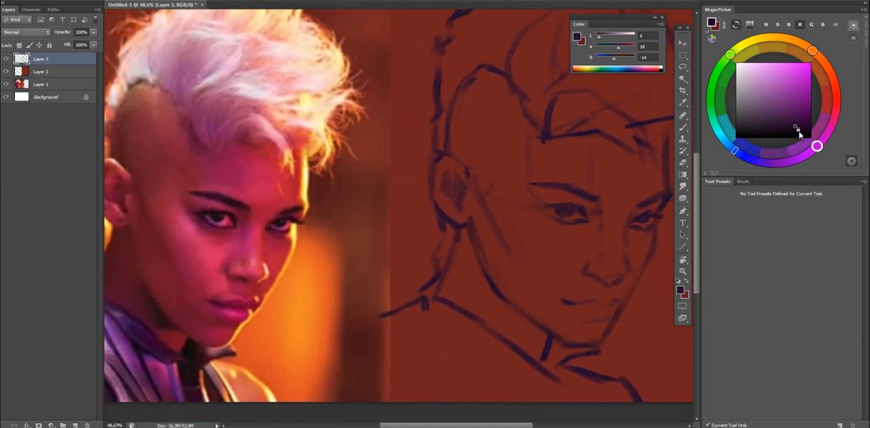
{"action": "left_click", "coordinate": [799, 134]}
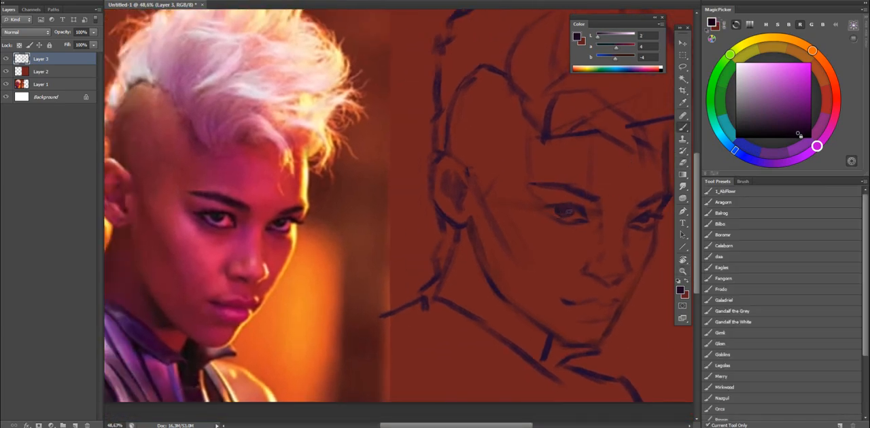
{"action": "left_click_drag", "start_coordinate": [566, 212], "coordinate": [565, 211]}
{"action": "left_click", "coordinate": [804, 134]}
{"action": "left_click", "coordinate": [810, 151]}
{"action": "left_click_drag", "start_coordinate": [556, 210], "coordinate": [568, 212]}
{"action": "left_click", "coordinate": [579, 208], "text": "alt"}
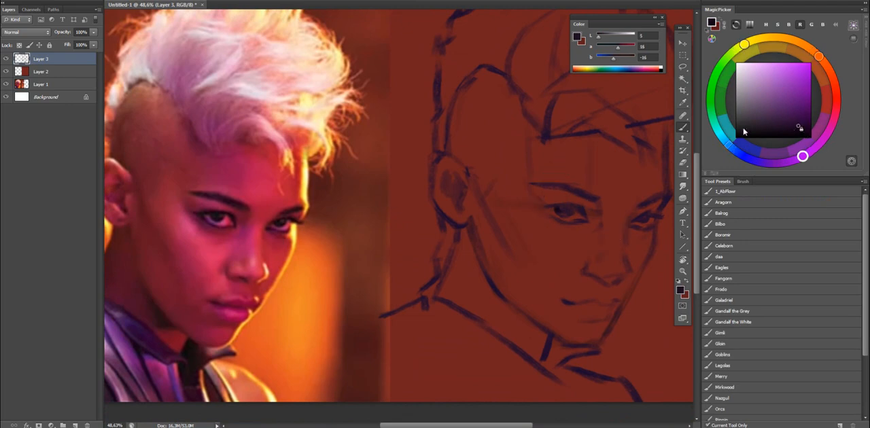
Fill the irises and lash lines of both eyes with a near-black purple and trim their edges.
{"action": "left_click", "coordinate": [799, 131]}
{"action": "left_click_drag", "start_coordinate": [582, 178], "coordinate": [584, 163]}
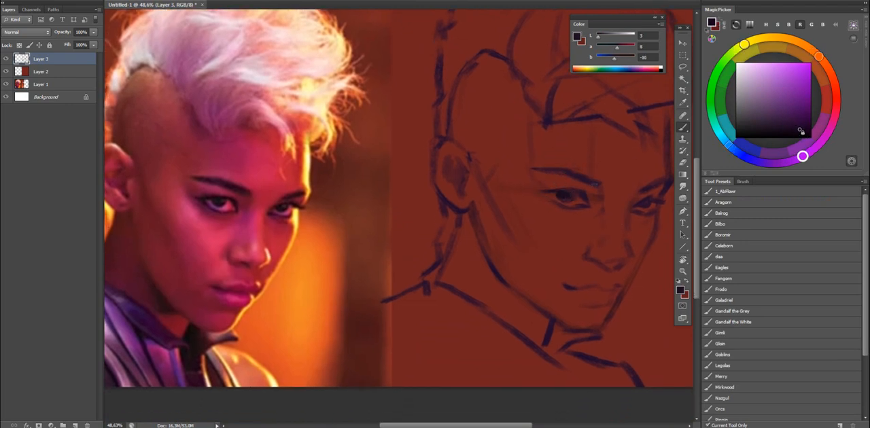
{"action": "left_click_drag", "start_coordinate": [653, 201], "coordinate": [634, 188]}
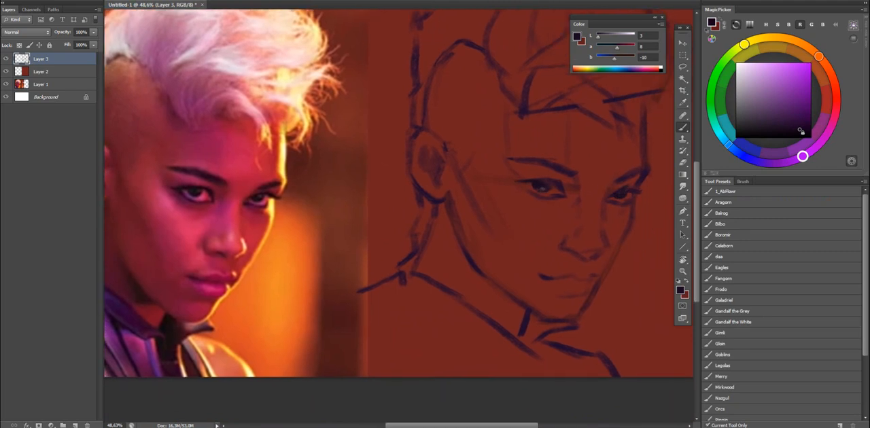
{"action": "key", "text": "e"}
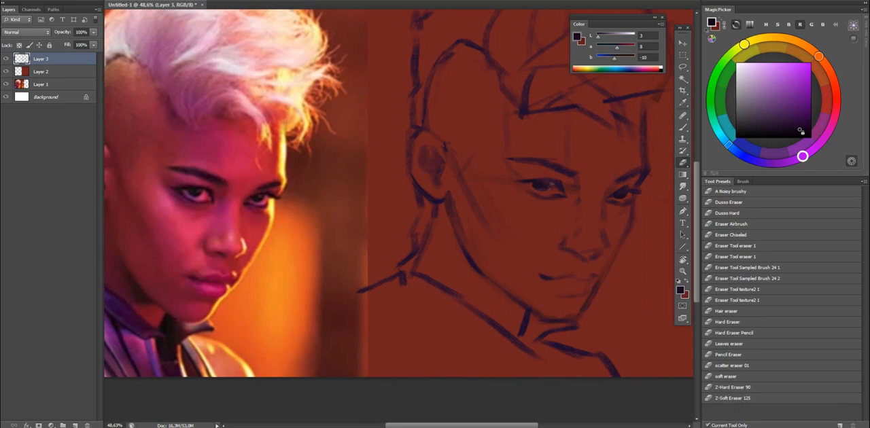
{"action": "key", "text": "b"}
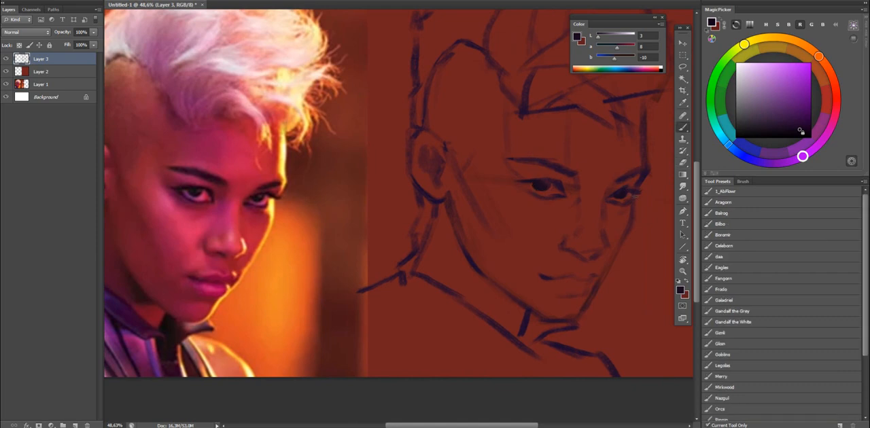
{"action": "key", "text": "e"}
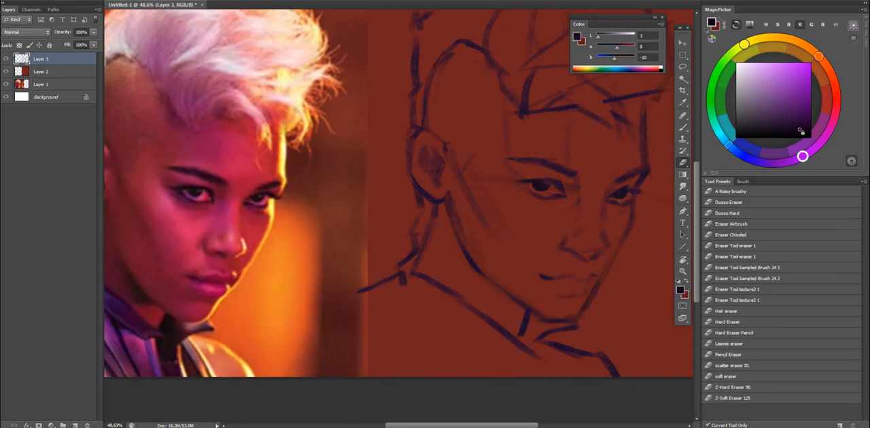
{"action": "key", "text": "z"}
{"action": "left_click_drag", "start_coordinate": [609, 194], "coordinate": [581, 190]}
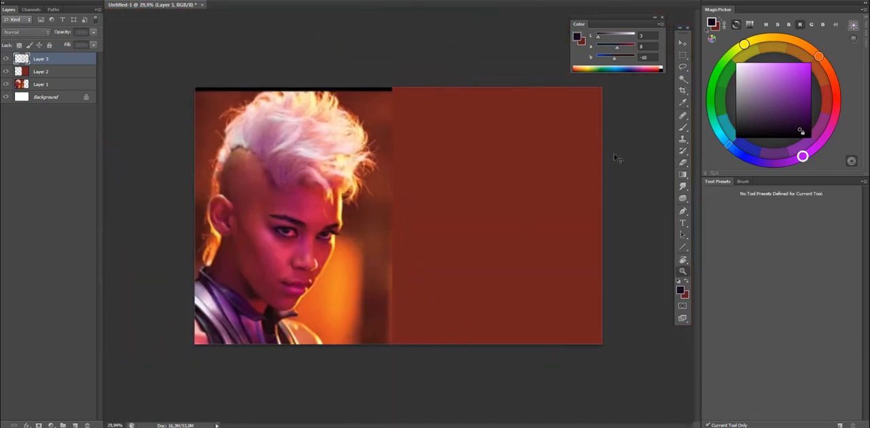
Touch up the near eye's inner corner, switching from the Eraser to the Brush with a sampled dark red-purple.
{"action": "left_click_drag", "start_coordinate": [526, 230], "coordinate": [548, 195]}
{"action": "key", "text": "e"}
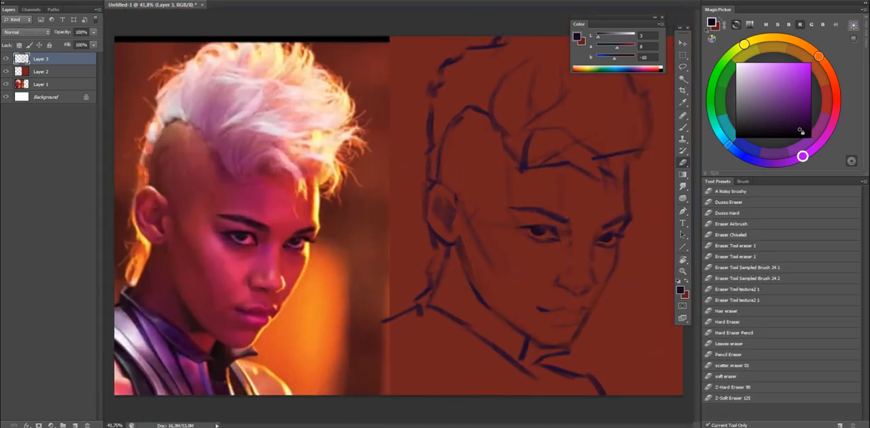
{"action": "key", "text": "b"}
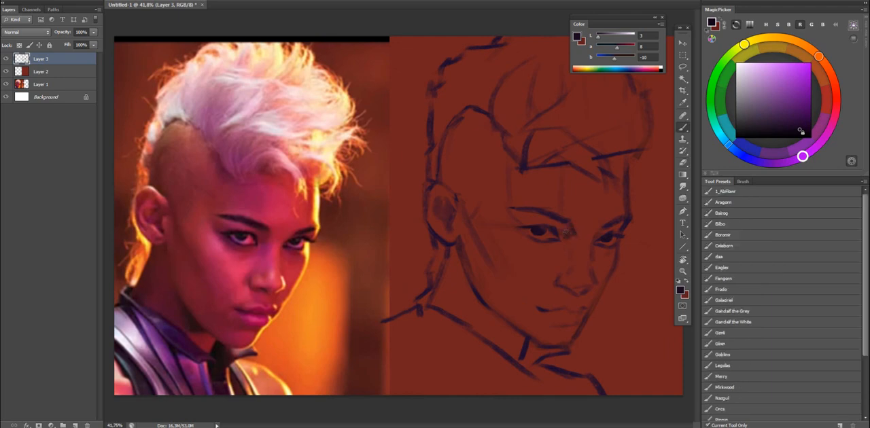
{"action": "left_click", "coordinate": [557, 219], "text": "alt"}
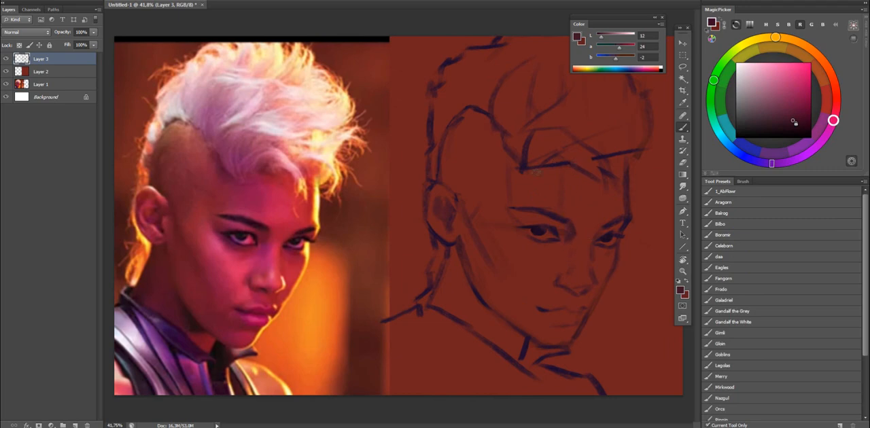
Show the rulers and shift the selected mouth-corner stroke to a better place on the face.
{"action": "key", "text": "ctrl+r"}
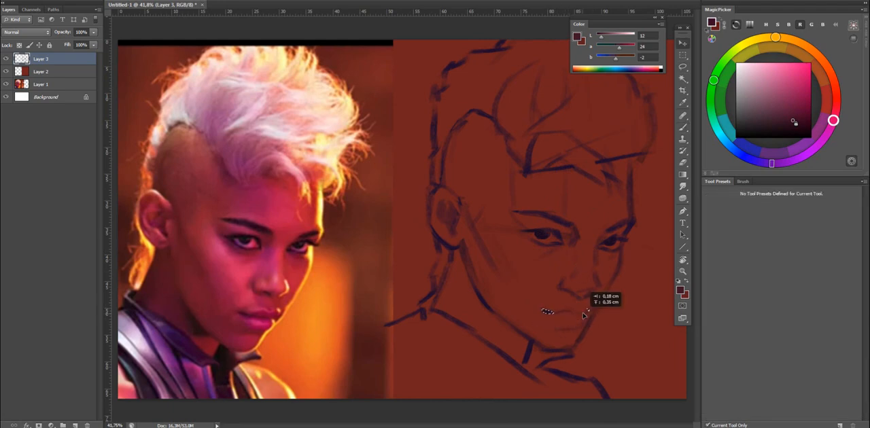
{"action": "key", "text": "ctrl+t"}
{"action": "key", "text": "Return"}
{"action": "key", "text": "b"}
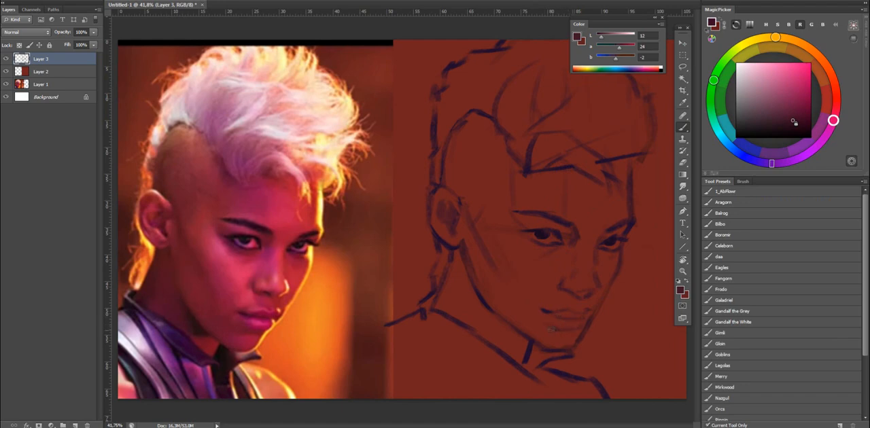
Lasso the nose and mouth lines together, adjust their placement on the face and clear the selection.
{"action": "key", "text": "l"}
{"action": "mouse_move", "coordinate": [533, 327]}
{"action": "left_mouse_down"}
{"action": "mouse_move", "coordinate": [592, 317]}
{"action": "mouse_move", "coordinate": [539, 324]}
{"action": "left_mouse_up"}
{"action": "mouse_move", "coordinate": [554, 298]}
{"action": "left_mouse_down"}
{"action": "mouse_move", "coordinate": [604, 299]}
{"action": "mouse_move", "coordinate": [561, 306]}
{"action": "mouse_move", "coordinate": [589, 292]}
{"action": "left_mouse_up"}
{"action": "key", "text": "v"}
{"action": "key", "text": "d"}
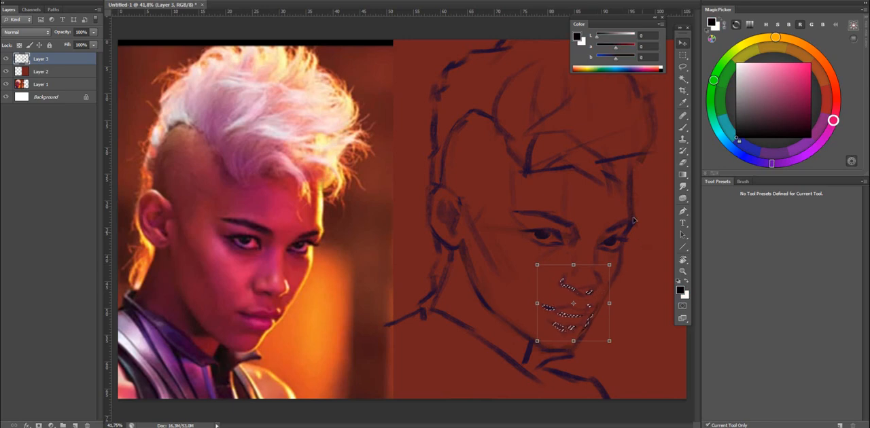
{"action": "key", "text": "ctrl+d"}
Flip the canvas horizontally and touch up the near eye's lids against the mirrored photo.
{"action": "key", "text": "ctrl+shift+h"}
{"action": "key", "text": "e"}
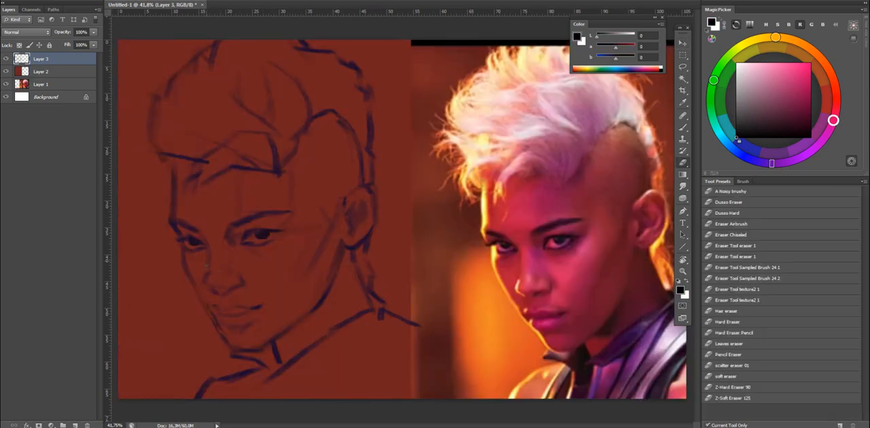
{"action": "key", "text": "b"}
{"action": "left_click_drag", "start_coordinate": [275, 229], "coordinate": [228, 239]}
{"action": "key", "text": "z"}
{"action": "mouse_move", "coordinate": [322, 227]}
{"action": "left_mouse_down"}
{"action": "mouse_move", "coordinate": [364, 237]}
{"action": "mouse_move", "coordinate": [246, 208]}
{"action": "left_mouse_up"}
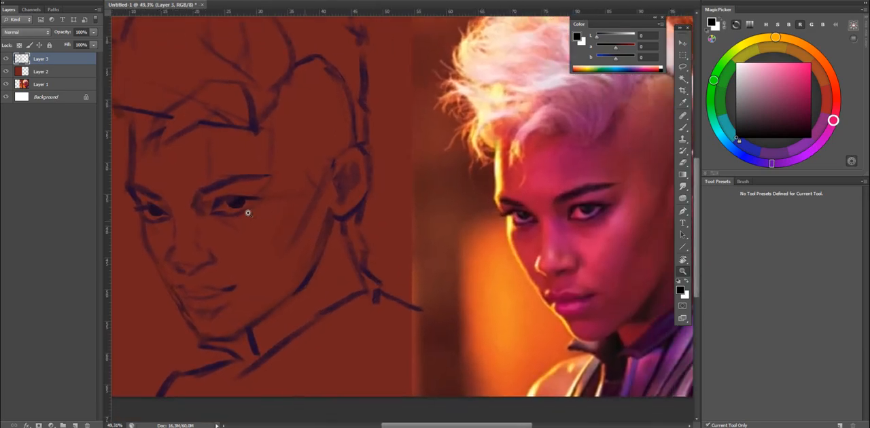
Erase the far eye's iris and the dark fill under its upper lid.
{"action": "key", "text": "e"}
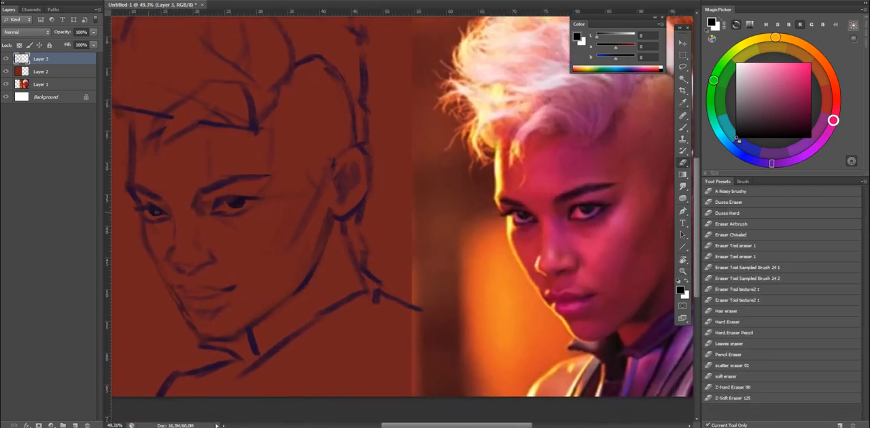
{"action": "left_click_drag", "start_coordinate": [154, 215], "coordinate": [153, 214]}
{"action": "left_click", "coordinate": [736, 194]}
{"action": "key", "text": "b"}
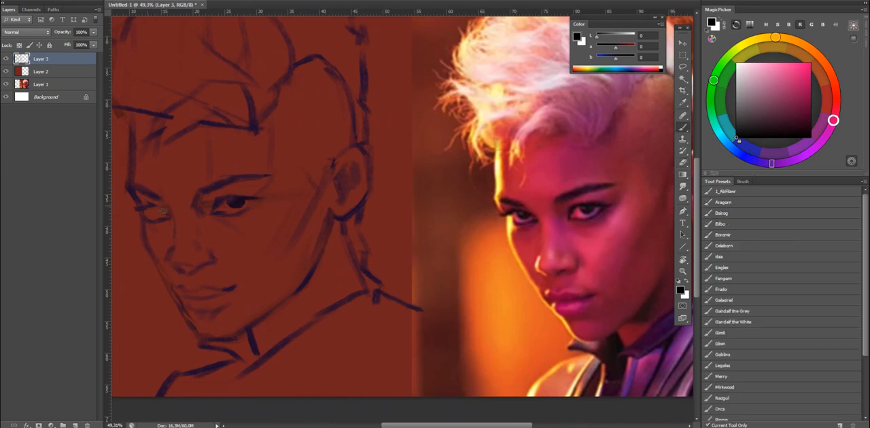
Redraw the far eye's iris and upper lid with a dark purple sampled from the near eye, trimming around the brow.
{"action": "left_click", "coordinate": [237, 199], "text": "alt"}
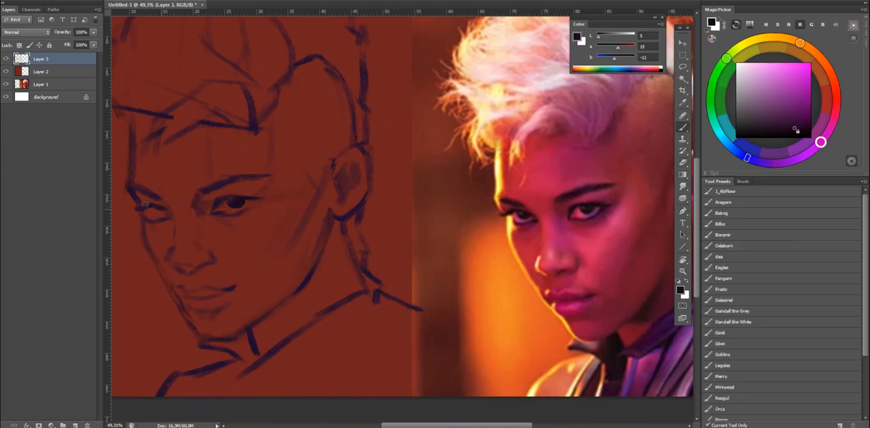
{"action": "key", "text": "e"}
{"action": "key", "text": "b"}
{"action": "key", "text": "e"}
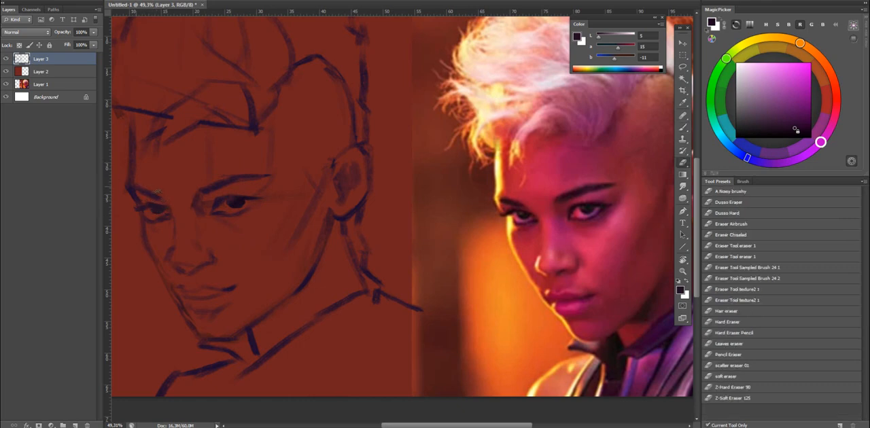
{"action": "key", "text": "b"}
{"action": "key", "text": "e"}
{"action": "key", "text": "b"}
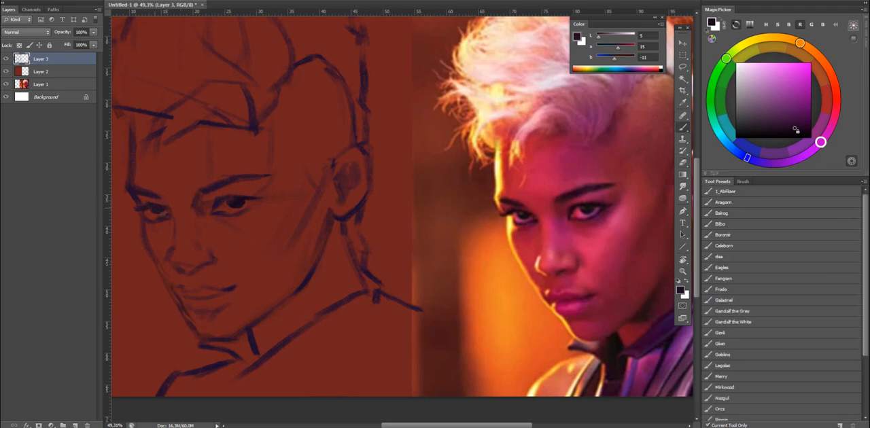
Refine the shape of the far eye's lids and iris with alternating brush and eraser strokes.
{"action": "key", "text": "e"}
{"action": "key", "text": "b"}
{"action": "key", "text": "e"}
{"action": "key", "text": "b"}
{"action": "key", "text": "e"}
{"action": "key", "text": "b"}
{"action": "key", "text": "e"}
{"action": "right_click", "coordinate": [159, 219]}
{"action": "left_click", "coordinate": [261, 215]}
{"action": "key", "text": "z"}
{"action": "left_click_drag", "start_coordinate": [330, 167], "coordinate": [332, 178]}
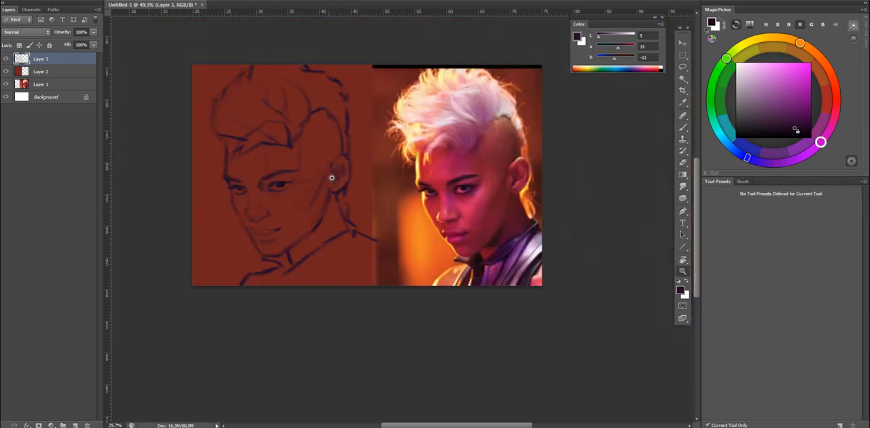
Flip the canvas back and rework the far eye's iris with a near-black purple sampled from the near eye.
{"action": "key", "text": "ctrl+shift+h"}
{"action": "left_click_drag", "start_coordinate": [549, 243], "coordinate": [599, 235]}
{"action": "left_click_drag", "start_coordinate": [600, 235], "coordinate": [575, 194]}
{"action": "key", "text": "b"}
{"action": "key", "text": "e"}
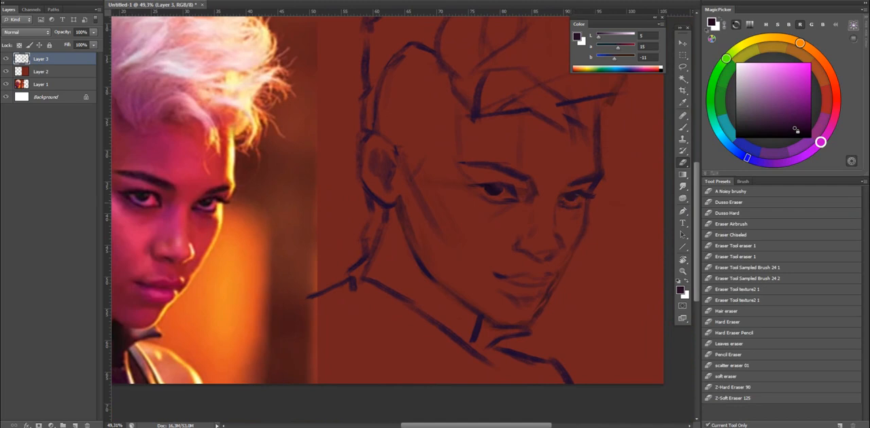
{"action": "key", "text": "b"}
{"action": "left_click", "coordinate": [489, 189], "text": "alt"}
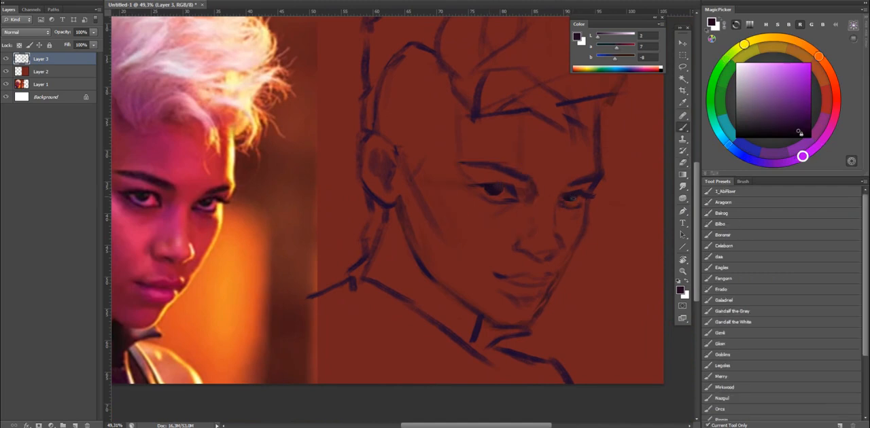
{"action": "key", "text": "e"}
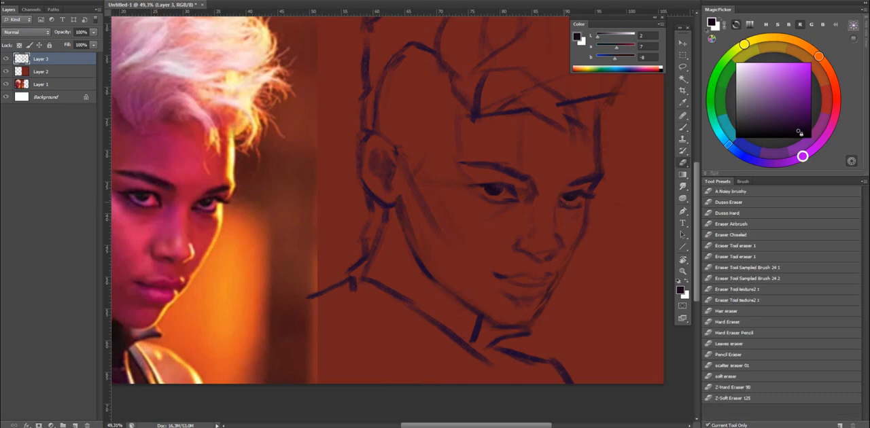
{"action": "key", "text": "b"}
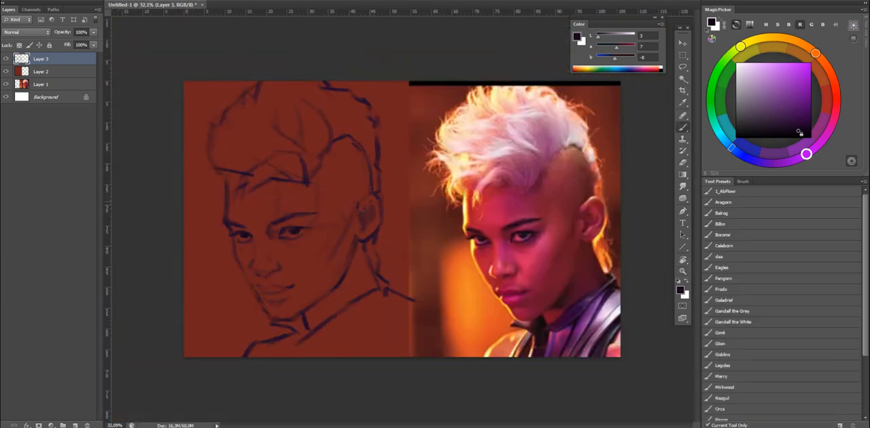
Paint dark fold lines inside the ear with the near-black purple.
{"action": "mouse_move", "coordinate": [363, 210]}
{"action": "left_mouse_down"}
{"action": "mouse_move", "coordinate": [371, 201]}
{"action": "mouse_move", "coordinate": [376, 214]}
{"action": "left_mouse_up"}
{"action": "left_click_drag", "start_coordinate": [371, 217], "coordinate": [367, 213]}
{"action": "key", "text": "e"}
Erase the far eye's iris down to its outline and touch up the near eye's iris and lower lid.
{"action": "scroll", "coordinate": [241, 236], "scroll_direction": "up", "scroll_amount": 5}
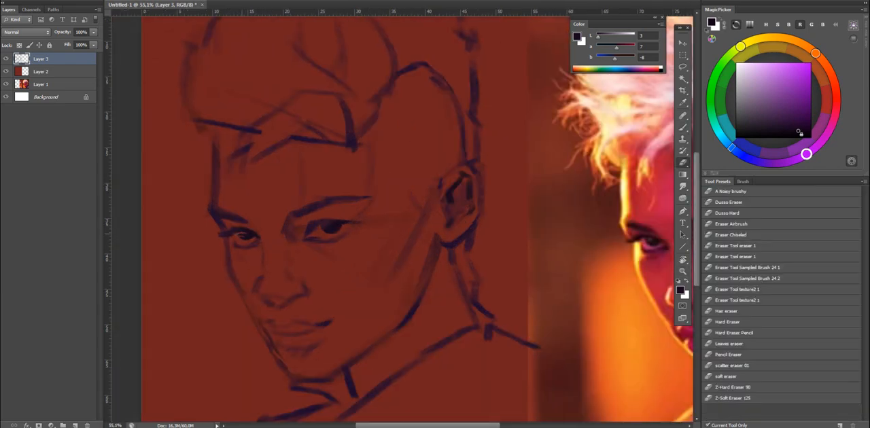
{"action": "left_click_drag", "start_coordinate": [239, 237], "coordinate": [249, 236]}
{"action": "key", "text": "b"}
{"action": "scroll", "coordinate": [283, 217], "scroll_direction": "down", "scroll_amount": 3}
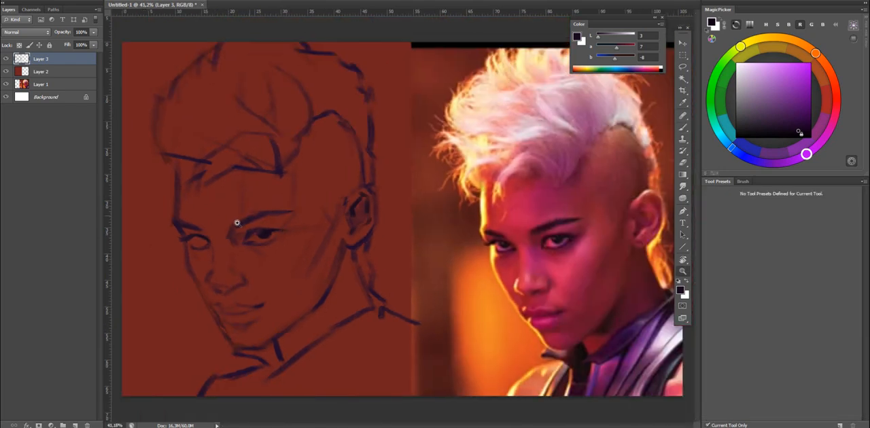
{"action": "scroll", "coordinate": [237, 222], "scroll_direction": "up", "scroll_amount": 2}
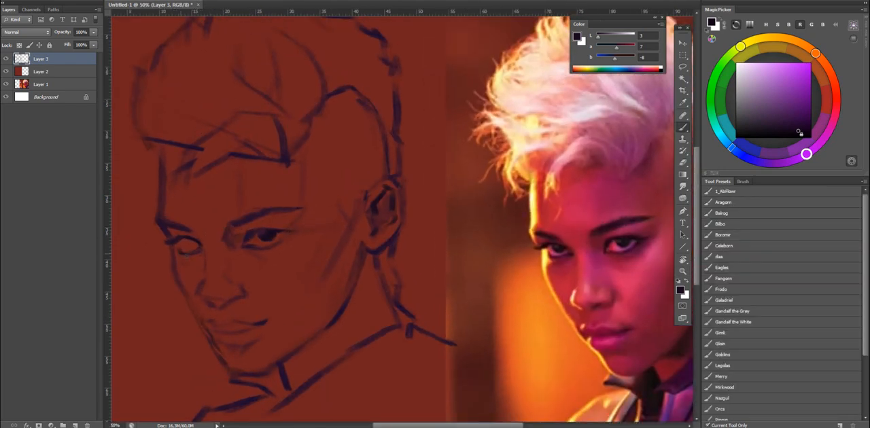
{"action": "key", "text": "e"}
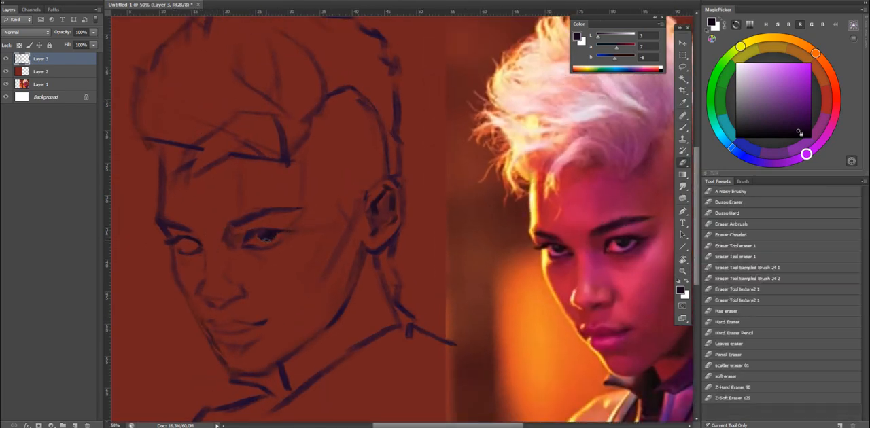
Flip the canvas back and erase the far eye's remaining lid lines beneath the brow.
{"action": "scroll", "coordinate": [265, 238], "scroll_direction": "down", "scroll_amount": 2}
{"action": "key", "text": "F2"}
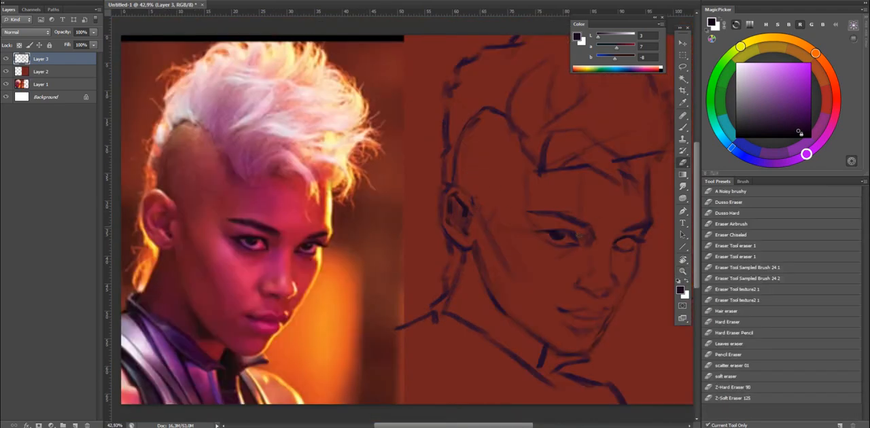
{"action": "key", "text": "b"}
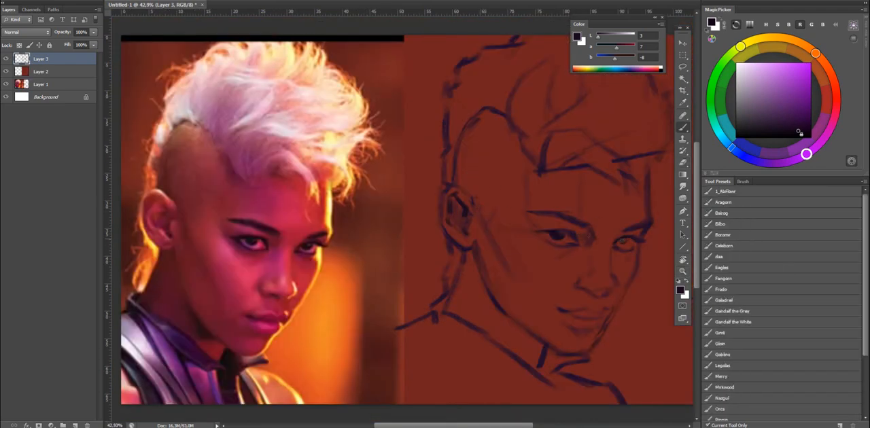
{"action": "key", "text": "e"}
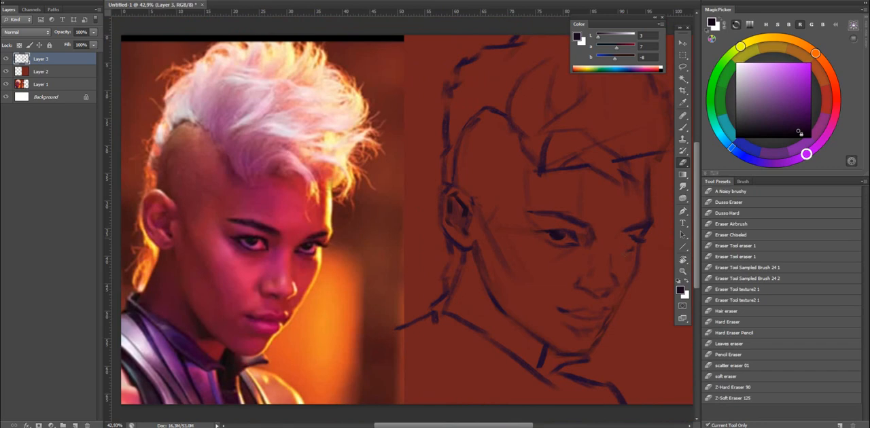
{"action": "left_click_drag", "start_coordinate": [632, 236], "coordinate": [637, 241]}
Redraw the far eye with a dark purple sampled from the far brow and flip the canvas.
{"action": "key", "text": "b"}
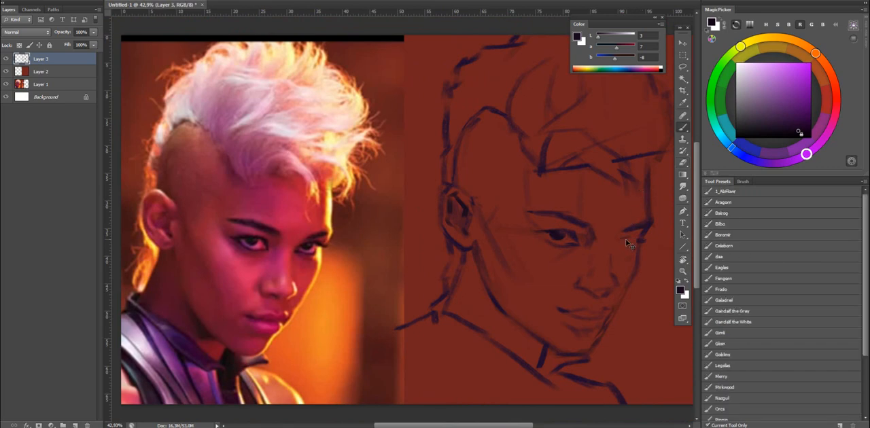
{"action": "left_click", "coordinate": [650, 223], "text": "alt"}
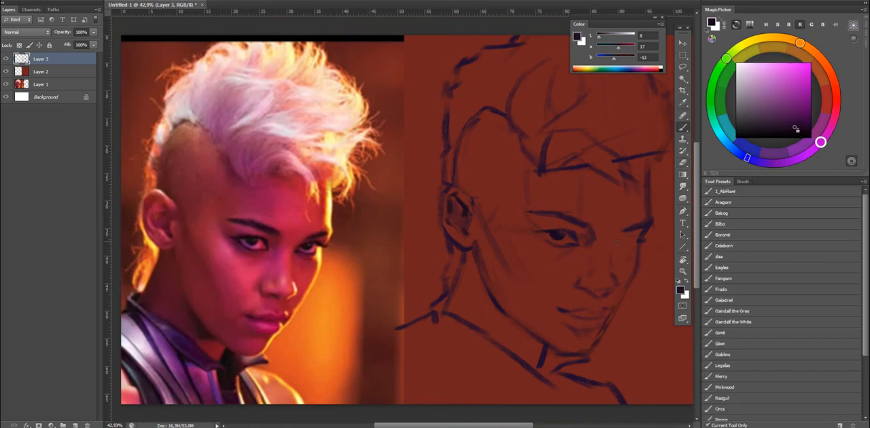
{"action": "left_click_drag", "start_coordinate": [616, 242], "coordinate": [639, 239]}
{"action": "key", "text": "ctrl+shift+h"}
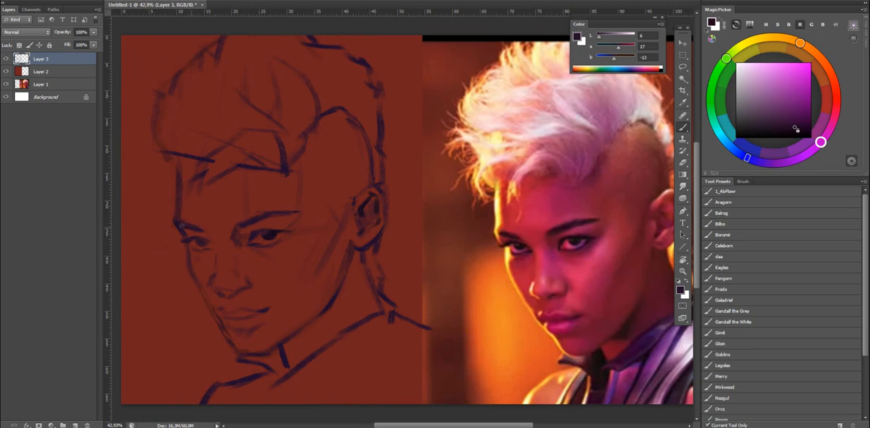
Trim the contour above the far brow, then lasso the far brow and eye area and adjust its placement.
{"action": "key", "text": "e"}
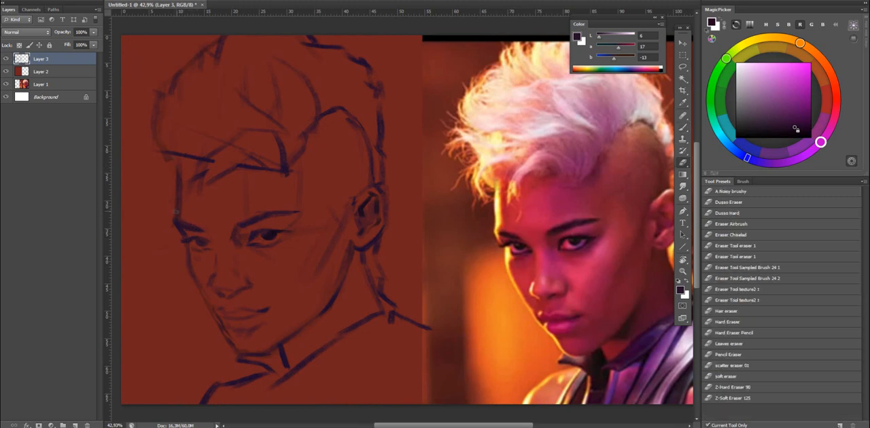
{"action": "key", "text": "l"}
{"action": "mouse_move", "coordinate": [210, 184]}
{"action": "left_mouse_down"}
{"action": "mouse_move", "coordinate": [199, 171]}
{"action": "mouse_move", "coordinate": [223, 177]}
{"action": "left_mouse_up"}
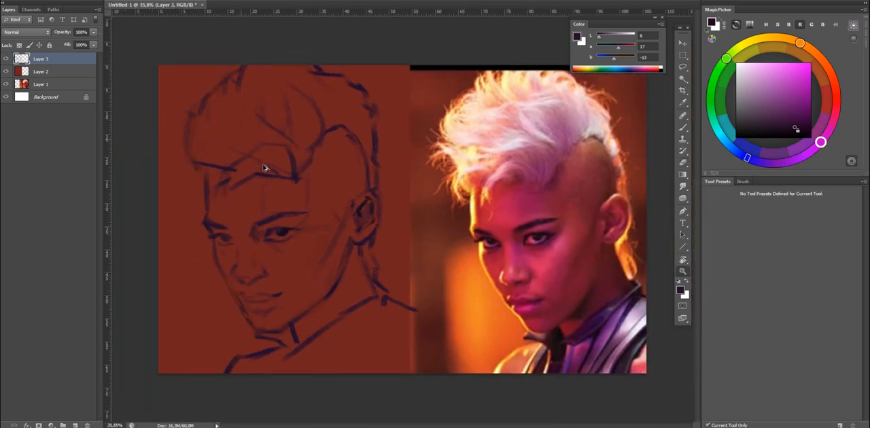
{"action": "mouse_move", "coordinate": [225, 225]}
{"action": "left_mouse_down"}
{"action": "mouse_move", "coordinate": [240, 231]}
{"action": "mouse_move", "coordinate": [200, 192]}
{"action": "mouse_move", "coordinate": [237, 227]}
{"action": "mouse_move", "coordinate": [237, 201]}
{"action": "left_mouse_up"}
{"action": "key", "text": "v"}
{"action": "key", "text": "ctrl+d"}
{"action": "scroll", "coordinate": [285, 197], "scroll_direction": "down", "scroll_amount": 1}
Strengthen the forehead and cheek contour beside the far eye with dark purple, cleaning its edges.
{"action": "key", "text": "b"}
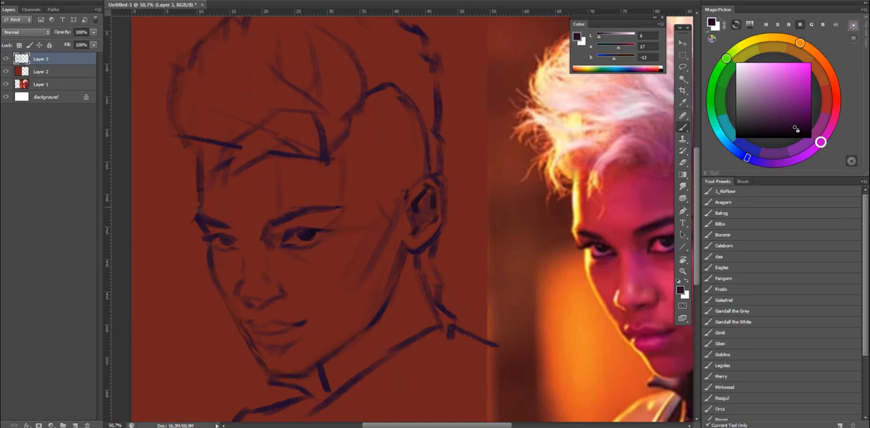
{"action": "key", "text": "z"}
{"action": "left_click_drag", "start_coordinate": [239, 202], "coordinate": [197, 204]}
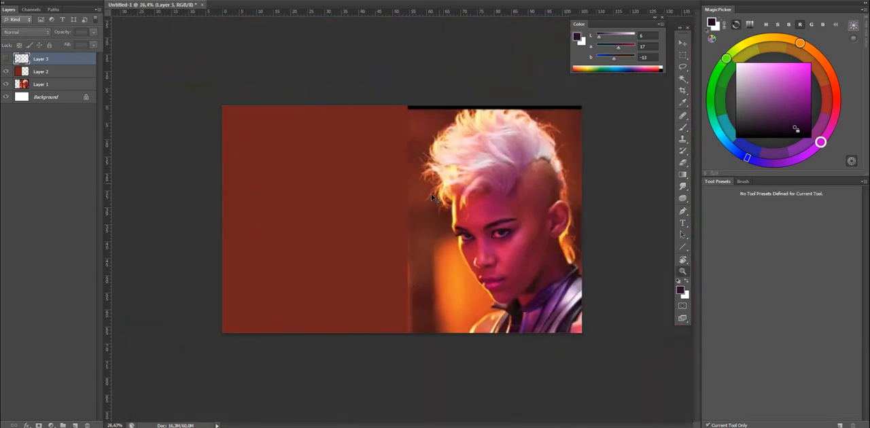
{"action": "left_click_drag", "start_coordinate": [319, 269], "coordinate": [329, 274]}
{"action": "key", "text": "b"}
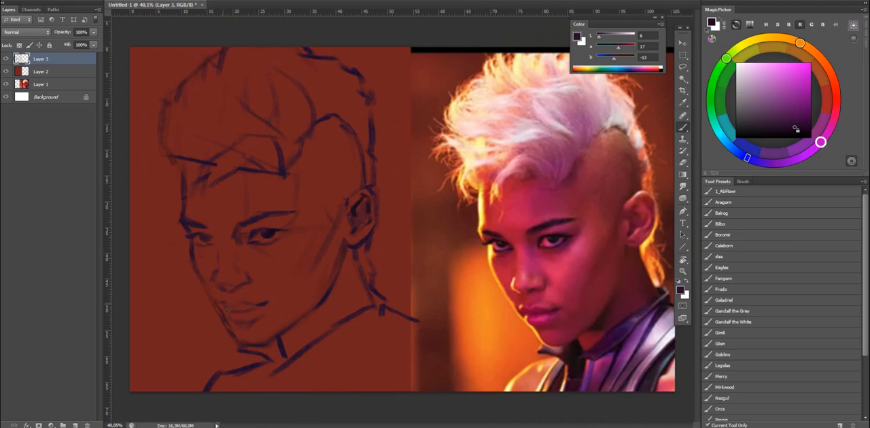
{"action": "key", "text": "e"}
{"action": "key", "text": "b"}
{"action": "key", "text": "e"}
{"action": "key", "text": "b"}
Hide and show the sketch layer again to compare the whole portrait with the reference photo.
{"action": "key", "text": "z"}
{"action": "left_click_drag", "start_coordinate": [324, 260], "coordinate": [293, 259]}
{"action": "key", "text": "ctrl+comma"}
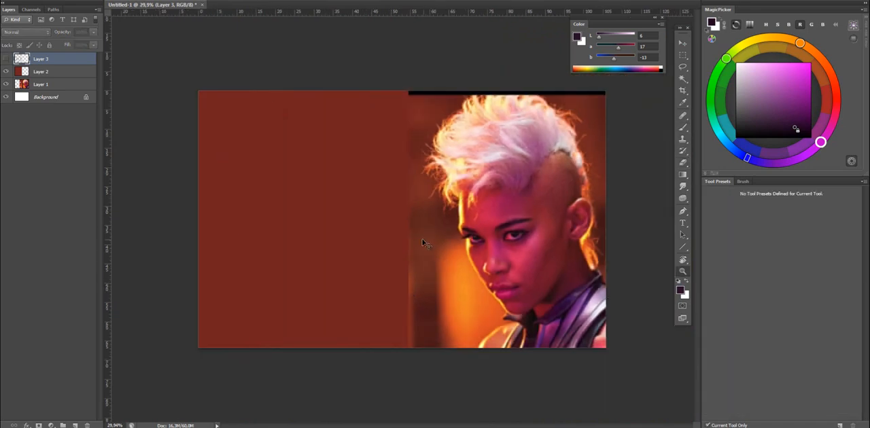
{"action": "key", "text": "ctrl+comma"}
{"action": "key", "text": "ctrl+plus"}
{"action": "key", "text": "b"}
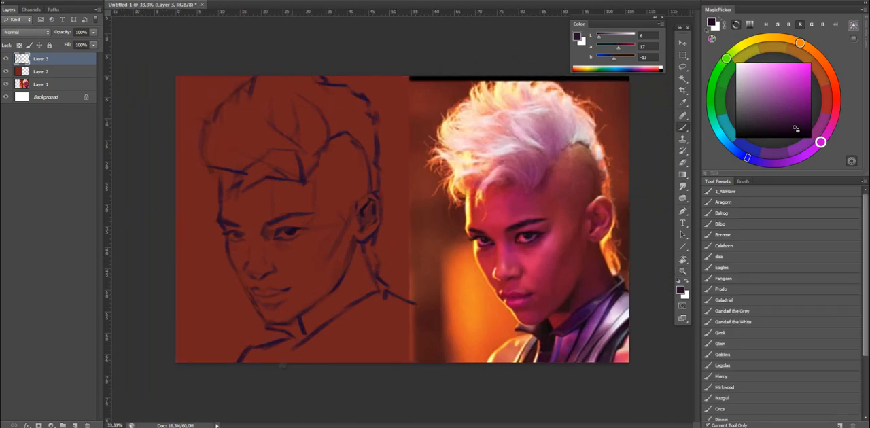
Sketch the jacket collar below the chin, with its front opening, a second edge toward the neck and a lapel line.
{"action": "left_click_drag", "start_coordinate": [296, 341], "coordinate": [294, 361]}
{"action": "key", "text": "ctrl+z"}
{"action": "key", "text": "ctrl+z"}
{"action": "left_click_drag", "start_coordinate": [328, 334], "coordinate": [382, 301]}
{"action": "key", "text": "ctrl+z"}
{"action": "left_click_drag", "start_coordinate": [329, 335], "coordinate": [380, 298]}
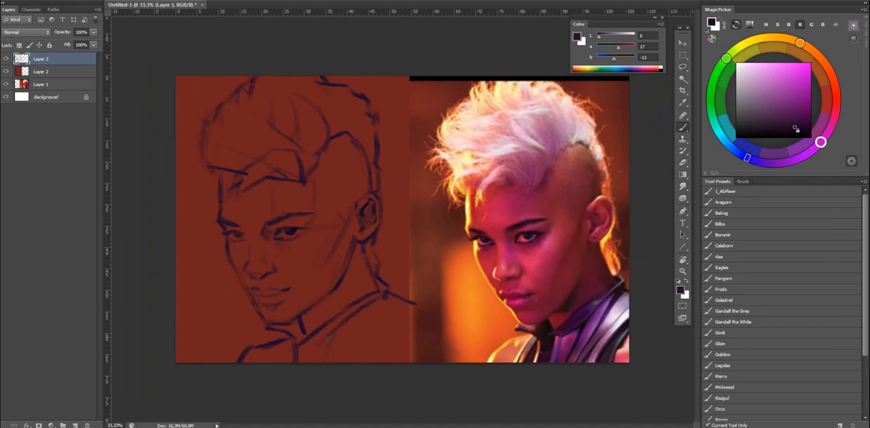
{"action": "left_click_drag", "start_coordinate": [297, 348], "coordinate": [341, 329]}
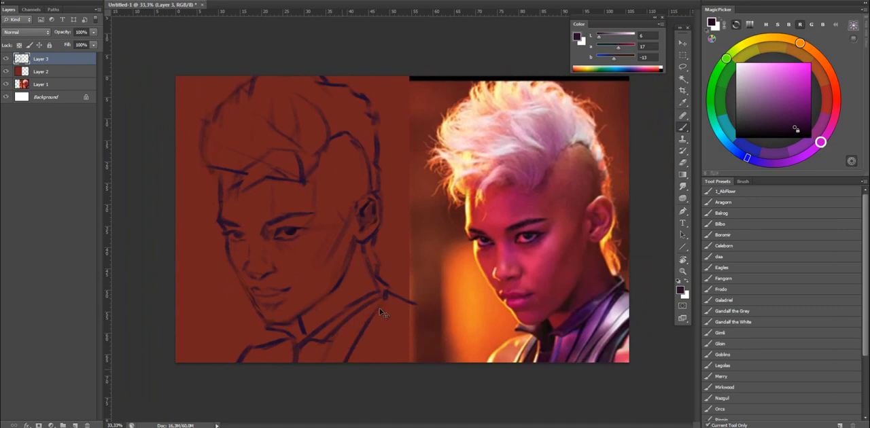
Add a diagonal seam line over the shoulder at the outer side of the sketched jacket.
{"action": "key", "text": "e"}
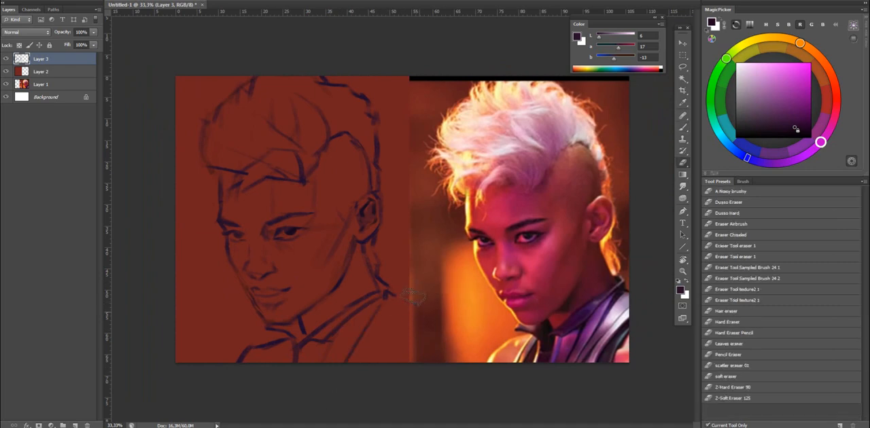
{"action": "key", "text": "b"}
{"action": "key", "text": "e"}
{"action": "key", "text": "b"}
{"action": "left_click_drag", "start_coordinate": [405, 322], "coordinate": [376, 360]}
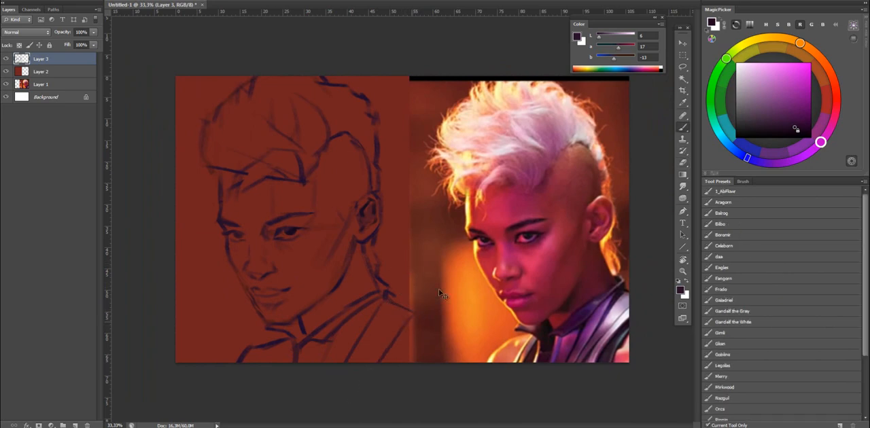
Flip the canvas horizontally and add a new layer directly beneath the sketch layer, Layer 3.
{"action": "key", "text": "F2"}
{"action": "key", "text": "z"}
{"action": "left_click_drag", "start_coordinate": [608, 244], "coordinate": [557, 254]}
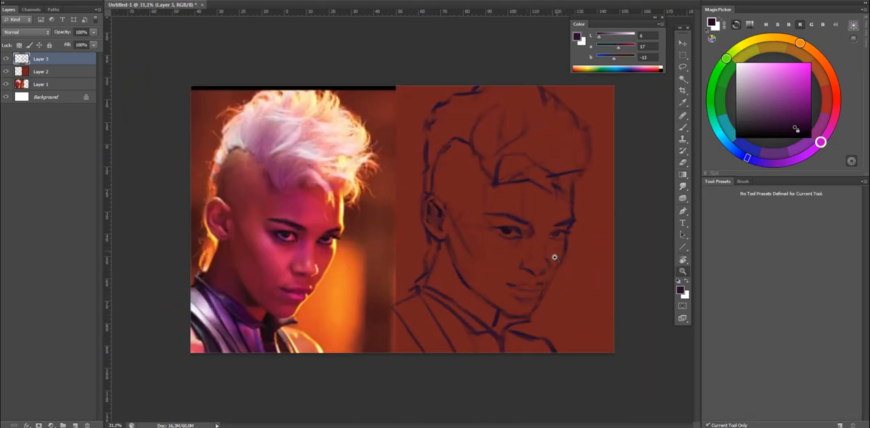
{"action": "key", "text": "e"}
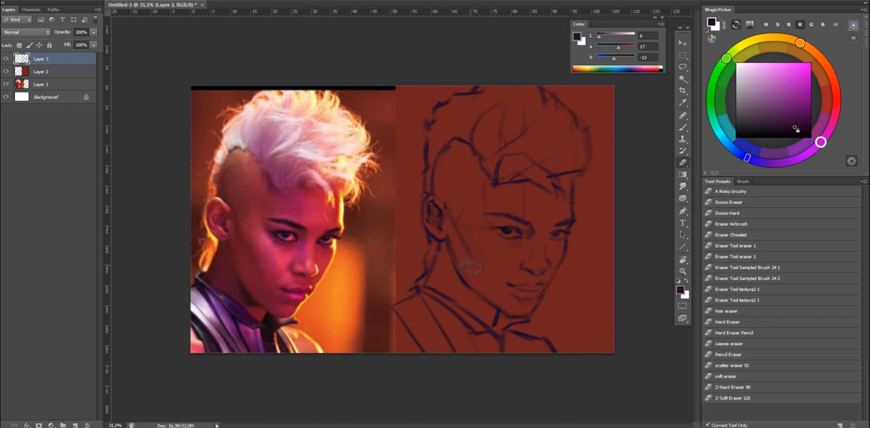
{"action": "left_click", "coordinate": [75, 425]}
{"action": "key", "text": "b"}
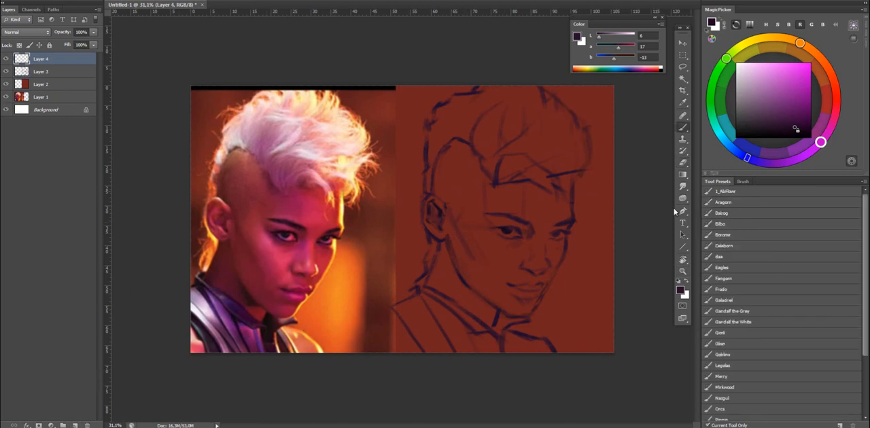
{"action": "mouse_move", "coordinate": [56, 58]}
{"action": "left_mouse_down"}
{"action": "mouse_move", "coordinate": [53, 68]}
{"action": "mouse_move", "coordinate": [77, 68]}
{"action": "left_mouse_up"}
{"action": "left_click", "coordinate": [77, 70]}
Choose the Galadriel brush preset and a bright magenta foreground colour for painting under the sketch.
{"action": "left_click", "coordinate": [745, 310]}
{"action": "left_click", "coordinate": [724, 299]}
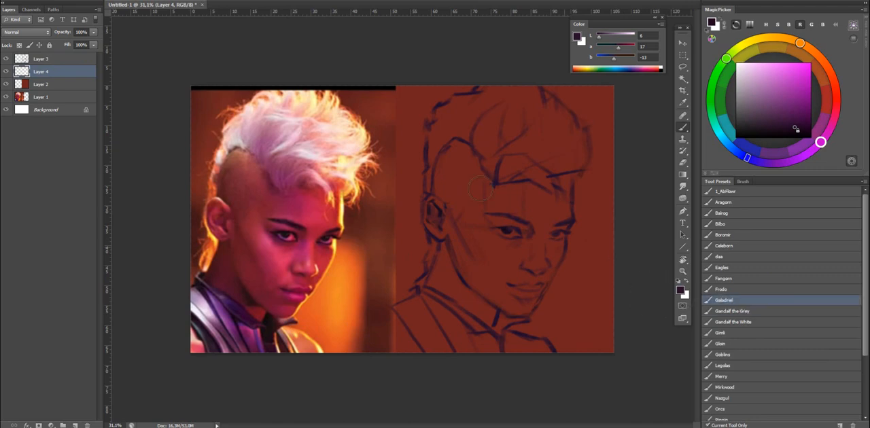
{"action": "left_click_drag", "start_coordinate": [490, 163], "coordinate": [518, 231]}
{"action": "key", "text": "ctrl+z"}
{"action": "left_click", "coordinate": [800, 79]}
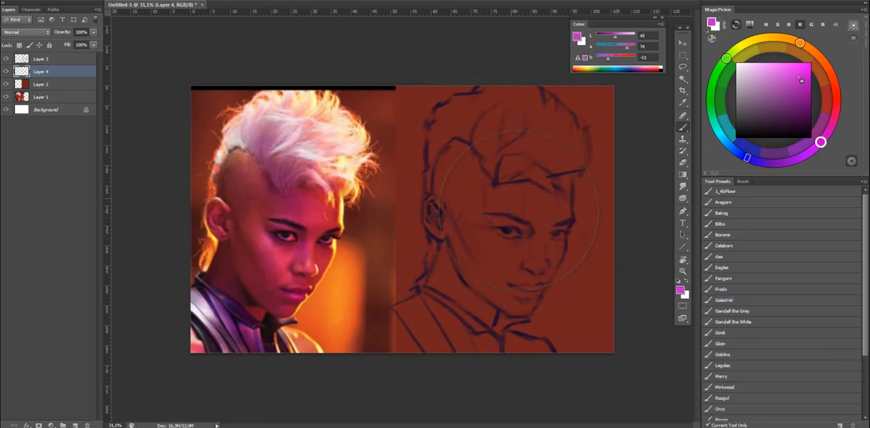
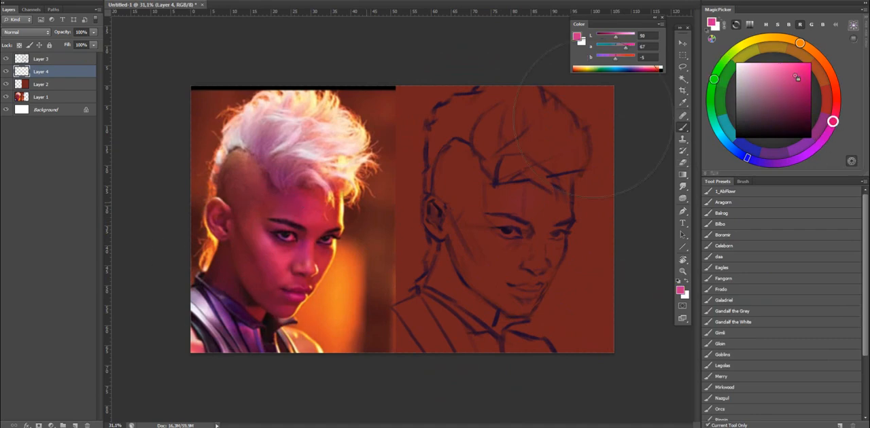
Try a dark magenta wash over the side of the head and upper face.
{"action": "left_click", "coordinate": [801, 125]}
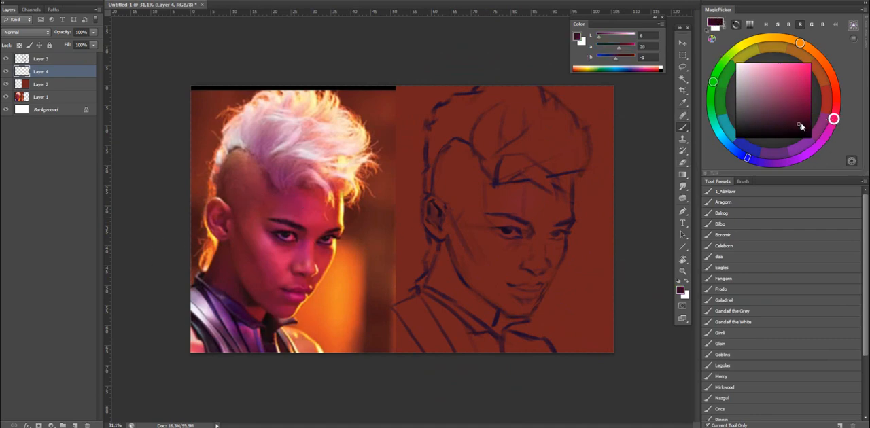
{"action": "left_click_drag", "start_coordinate": [455, 229], "coordinate": [496, 260]}
{"action": "key", "text": "ctrl+z"}
{"action": "left_click_drag", "start_coordinate": [473, 168], "coordinate": [469, 241]}
{"action": "key", "text": "ctrl+z"}
{"action": "left_click_drag", "start_coordinate": [479, 169], "coordinate": [486, 239]}
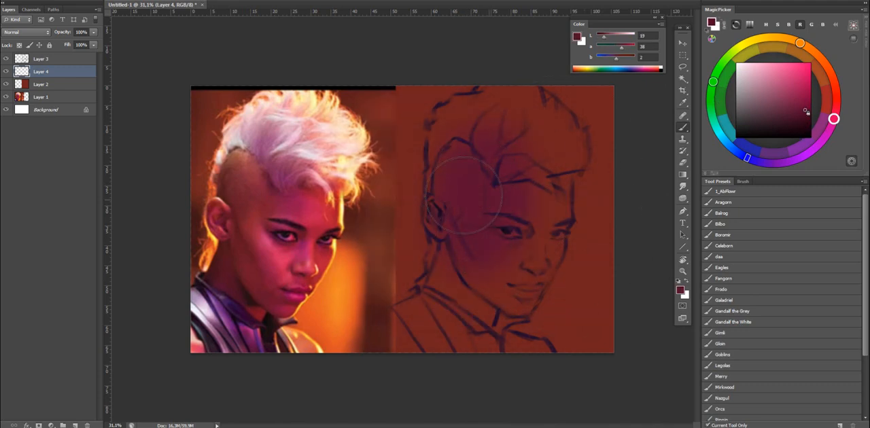
{"action": "key", "text": "ctrl+z"}
Shift the foreground hue to a dark crimson red and test it with strokes over the side of the head.
{"action": "left_click_drag", "start_coordinate": [837, 118], "coordinate": [837, 112]}
{"action": "left_click", "coordinate": [793, 115]}
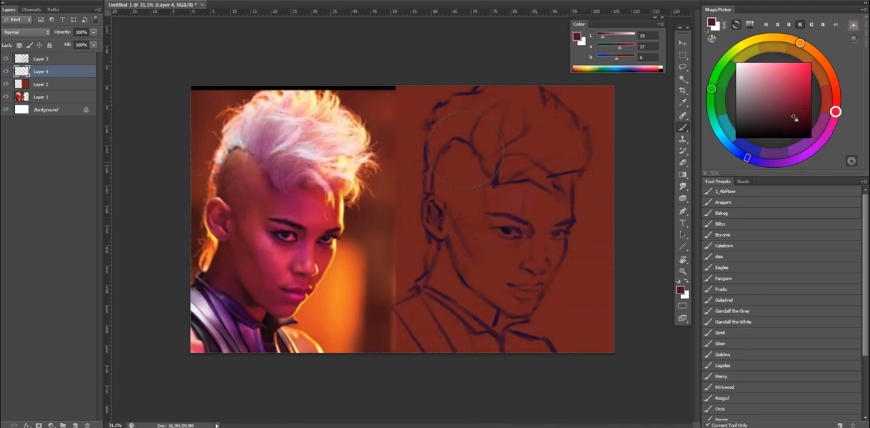
{"action": "mouse_move", "coordinate": [465, 150]}
{"action": "left_mouse_down"}
{"action": "mouse_move", "coordinate": [474, 250]}
{"action": "mouse_move", "coordinate": [484, 142]}
{"action": "mouse_move", "coordinate": [480, 196]}
{"action": "mouse_move", "coordinate": [464, 212]}
{"action": "left_mouse_up"}
{"action": "key", "text": "ctrl+z"}
{"action": "key", "text": "ctrl+z"}
{"action": "left_click_drag", "start_coordinate": [478, 180], "coordinate": [469, 248]}
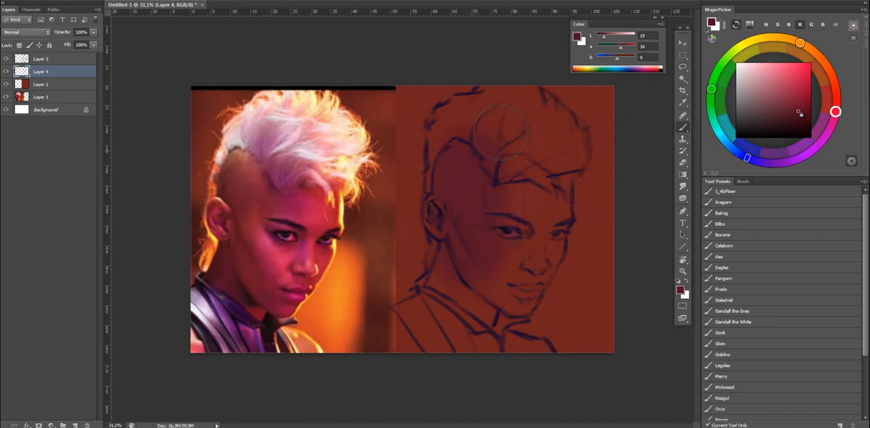
Using a smaller brush and a darker maroon, block in the whole silhouette of hair, face, neck and jacket under the sketch.
{"action": "key", "text": "ctrl+z"}
{"action": "key", "text": "bracketleft"}
{"action": "key", "text": "bracketleft"}
{"action": "key", "text": "bracketleft"}
{"action": "left_click_drag", "start_coordinate": [478, 177], "coordinate": [470, 257]}
{"action": "key", "text": "ctrl+z"}
{"action": "right_click", "coordinate": [509, 153]}
{"action": "left_click", "coordinate": [802, 120]}
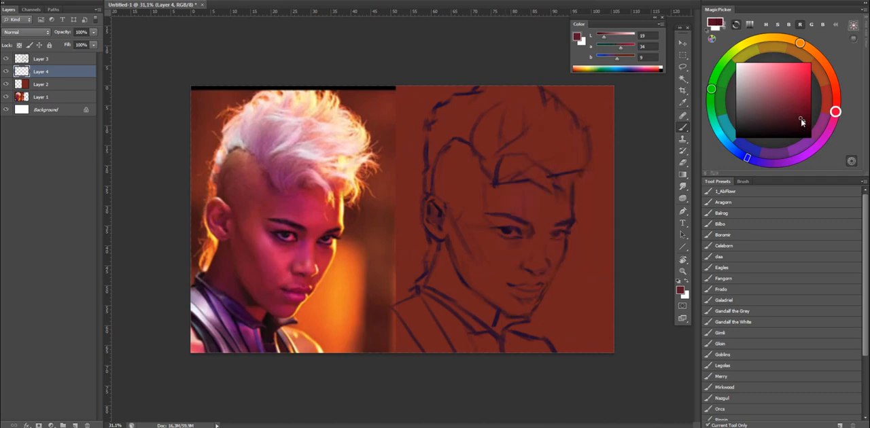
{"action": "left_click_drag", "start_coordinate": [471, 205], "coordinate": [449, 264]}
{"action": "mouse_move", "coordinate": [458, 162]}
{"action": "left_mouse_down"}
{"action": "mouse_move", "coordinate": [465, 117]}
{"action": "mouse_move", "coordinate": [504, 140]}
{"action": "mouse_move", "coordinate": [538, 110]}
{"action": "mouse_move", "coordinate": [509, 179]}
{"action": "mouse_move", "coordinate": [518, 212]}
{"action": "left_mouse_up"}
{"action": "right_click", "coordinate": [514, 127]}
{"action": "mouse_move", "coordinate": [536, 274]}
{"action": "left_mouse_down"}
{"action": "mouse_move", "coordinate": [517, 299]}
{"action": "mouse_move", "coordinate": [495, 233]}
{"action": "mouse_move", "coordinate": [424, 313]}
{"action": "mouse_move", "coordinate": [407, 320]}
{"action": "mouse_move", "coordinate": [494, 350]}
{"action": "mouse_move", "coordinate": [547, 343]}
{"action": "left_mouse_up"}
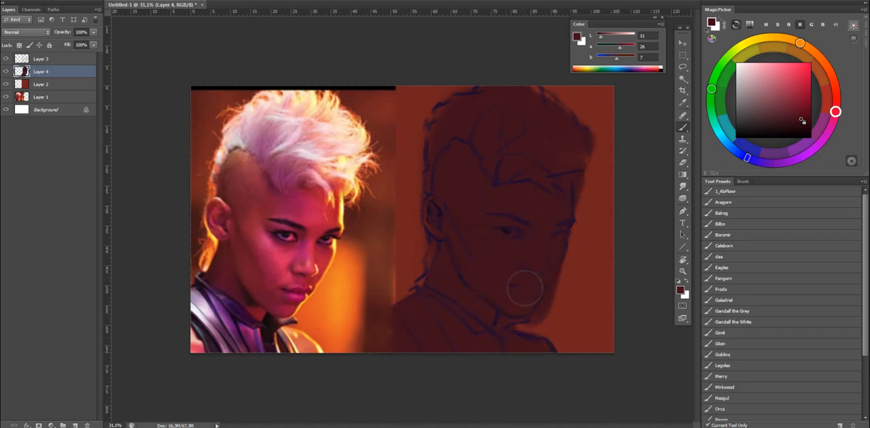
Clean up the edges of the dark maroon silhouette around the face, chin and neck.
{"action": "key", "text": "e"}
{"action": "key", "text": "b"}
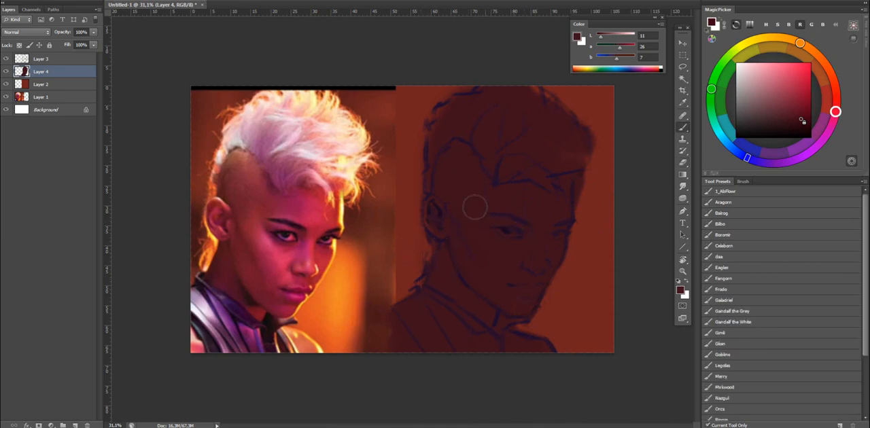
{"action": "scroll", "coordinate": [475, 207], "scroll_direction": "down", "scroll_amount": 5}
{"action": "scroll", "coordinate": [468, 232], "scroll_direction": "up", "scroll_amount": 3}
{"action": "key", "text": "e"}
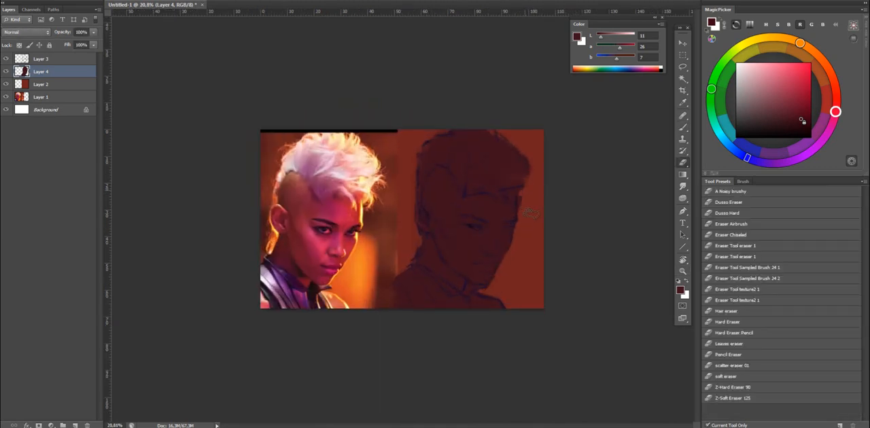
{"action": "key", "text": "b"}
{"action": "scroll", "coordinate": [531, 213], "scroll_direction": "up", "scroll_amount": 2}
{"action": "right_click", "coordinate": [540, 211]}
{"action": "left_click_drag", "start_coordinate": [574, 255], "coordinate": [547, 255]}
{"action": "left_click_drag", "start_coordinate": [456, 256], "coordinate": [488, 254]}
Choose a medium magenta and softly glaze the forehead and eye area, undoing the last stroke.
{"action": "left_click_drag", "start_coordinate": [791, 120], "coordinate": [803, 69]}
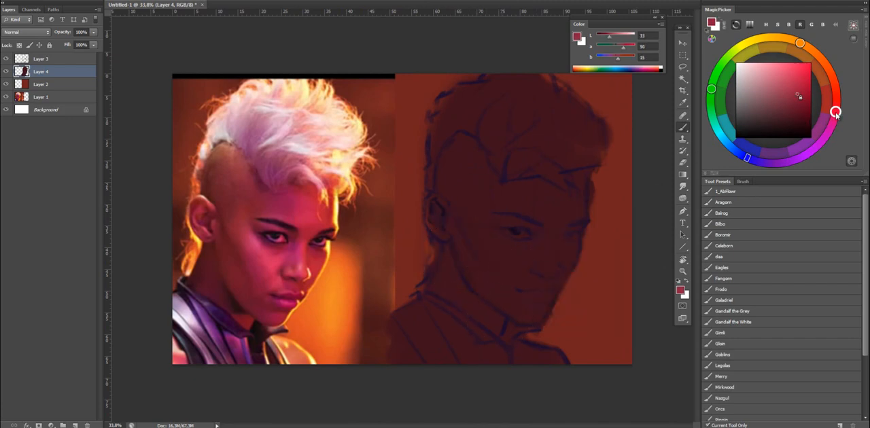
{"action": "left_click_drag", "start_coordinate": [836, 116], "coordinate": [832, 121]}
{"action": "mouse_move", "coordinate": [499, 235]}
{"action": "left_mouse_down"}
{"action": "mouse_move", "coordinate": [567, 247]}
{"action": "mouse_move", "coordinate": [488, 219]}
{"action": "mouse_move", "coordinate": [489, 251]}
{"action": "mouse_move", "coordinate": [499, 249]}
{"action": "mouse_move", "coordinate": [518, 276]}
{"action": "mouse_move", "coordinate": [537, 197]}
{"action": "mouse_move", "coordinate": [517, 178]}
{"action": "left_mouse_up"}
{"action": "left_click_drag", "start_coordinate": [548, 214], "coordinate": [609, 249]}
{"action": "mouse_move", "coordinate": [508, 208]}
{"action": "left_mouse_down"}
{"action": "mouse_move", "coordinate": [534, 187]}
{"action": "mouse_move", "coordinate": [539, 205]}
{"action": "mouse_move", "coordinate": [552, 193]}
{"action": "mouse_move", "coordinate": [599, 270]}
{"action": "mouse_move", "coordinate": [500, 163]}
{"action": "mouse_move", "coordinate": [577, 248]}
{"action": "mouse_move", "coordinate": [504, 201]}
{"action": "mouse_move", "coordinate": [525, 173]}
{"action": "mouse_move", "coordinate": [506, 212]}
{"action": "mouse_move", "coordinate": [524, 200]}
{"action": "mouse_move", "coordinate": [520, 181]}
{"action": "mouse_move", "coordinate": [500, 211]}
{"action": "left_mouse_up"}
{"action": "key", "text": "ctrl+z"}
Paint softer magenta light over the nose and cheek with a reduced brush size.
{"action": "key", "text": "bracketleft"}
{"action": "key", "text": "bracketleft"}
{"action": "key", "text": "bracketleft"}
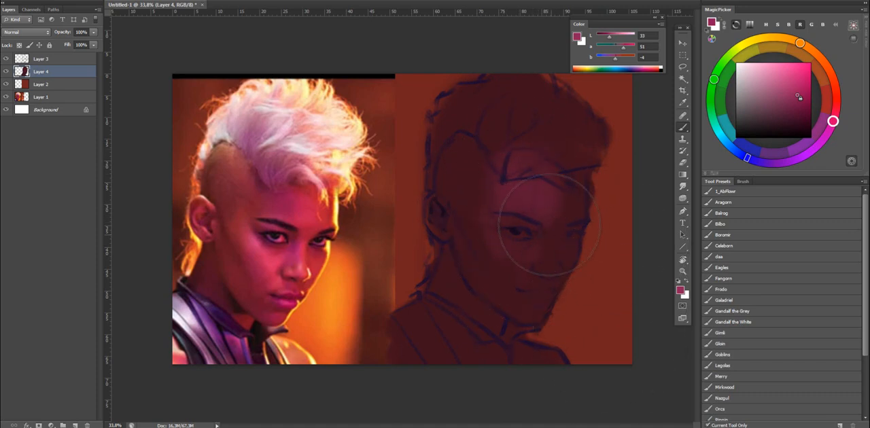
{"action": "left_click_drag", "start_coordinate": [550, 225], "coordinate": [551, 234]}
{"action": "key", "text": "bracketleft"}
{"action": "mouse_move", "coordinate": [546, 262]}
{"action": "left_mouse_down"}
{"action": "mouse_move", "coordinate": [521, 271]}
{"action": "mouse_move", "coordinate": [520, 285]}
{"action": "mouse_move", "coordinate": [525, 261]}
{"action": "left_mouse_up"}
Flip the canvas horizontally and extend the magenta glaze from the cheek up to the forehead.
{"action": "key", "text": "bracketright"}
{"action": "key", "text": "bracketright"}
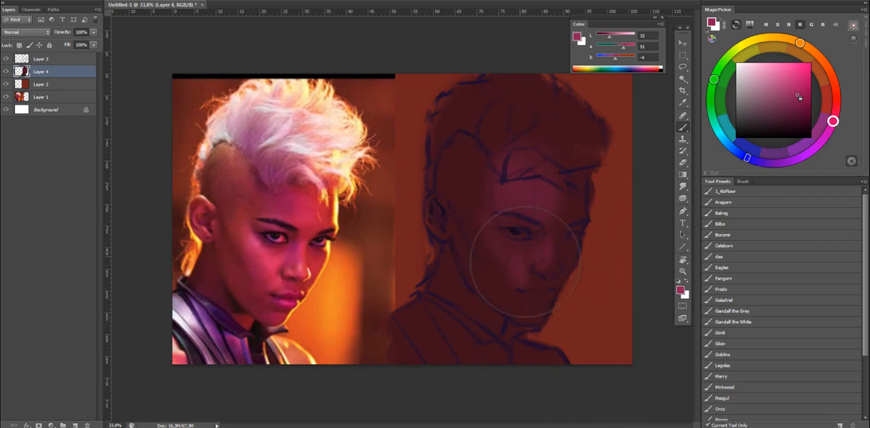
{"action": "key", "text": "ctrl+shift+h"}
{"action": "key", "text": "bracketleft"}
{"action": "key", "text": "bracketright"}
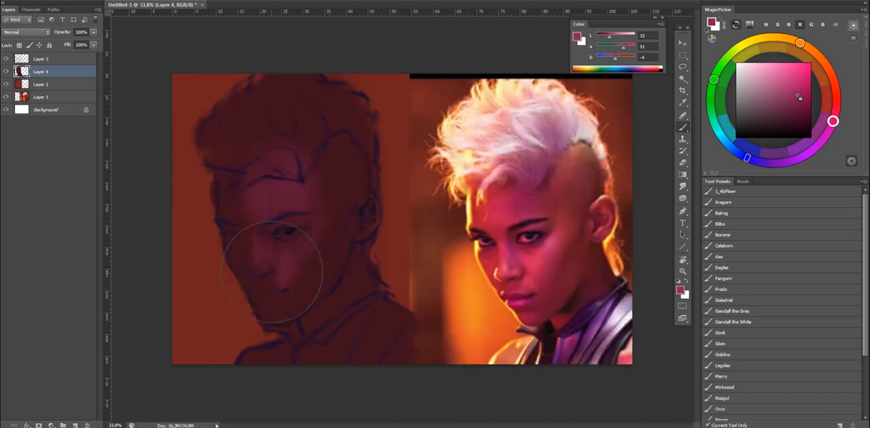
{"action": "mouse_move", "coordinate": [272, 272]}
{"action": "left_mouse_down"}
{"action": "mouse_move", "coordinate": [233, 220]}
{"action": "mouse_move", "coordinate": [297, 275]}
{"action": "mouse_move", "coordinate": [253, 200]}
{"action": "left_mouse_up"}
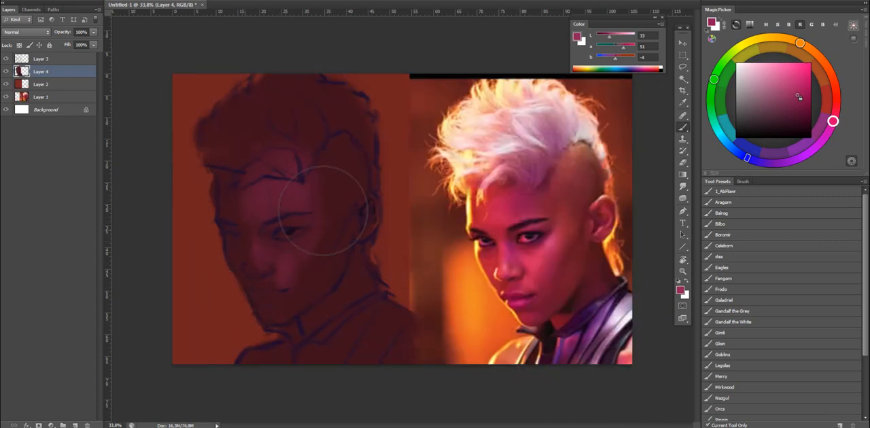
Switch to a dark orange-red and warm the outer side of the forehead, nose and cheek.
{"action": "left_click_drag", "start_coordinate": [833, 121], "coordinate": [837, 94]}
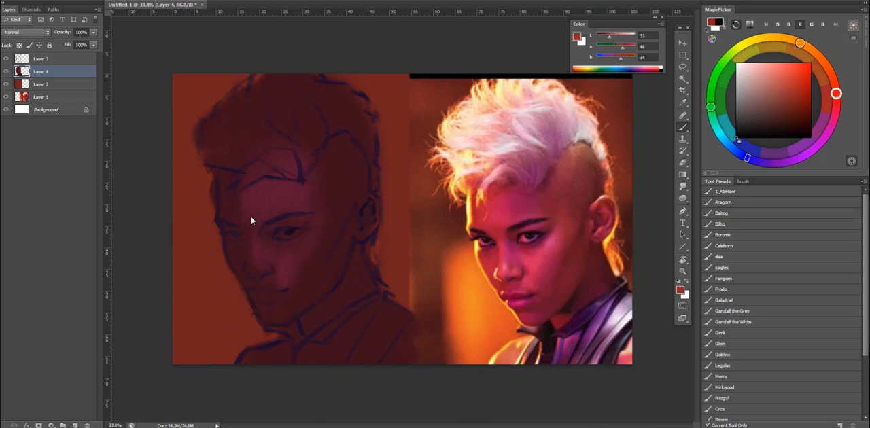
{"action": "key", "text": "d"}
{"action": "left_click", "coordinate": [805, 113]}
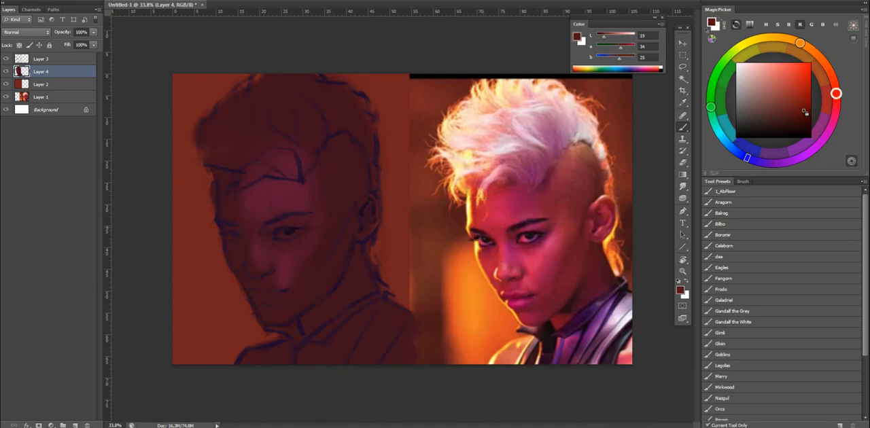
{"action": "left_click_drag", "start_coordinate": [469, 231], "coordinate": [486, 204]}
{"action": "key", "text": "ctrl+z"}
{"action": "left_click_drag", "start_coordinate": [240, 210], "coordinate": [252, 210]}
{"action": "mouse_move", "coordinate": [232, 258]}
{"action": "left_mouse_down"}
{"action": "mouse_move", "coordinate": [237, 208]}
{"action": "mouse_move", "coordinate": [230, 257]}
{"action": "left_mouse_up"}
{"action": "left_click_drag", "start_coordinate": [806, 121], "coordinate": [812, 113]}
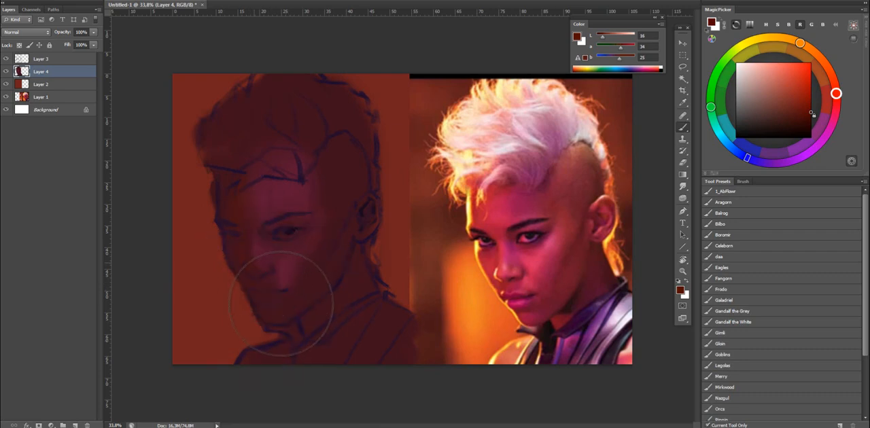
{"action": "left_click", "coordinate": [260, 246], "text": "alt"}
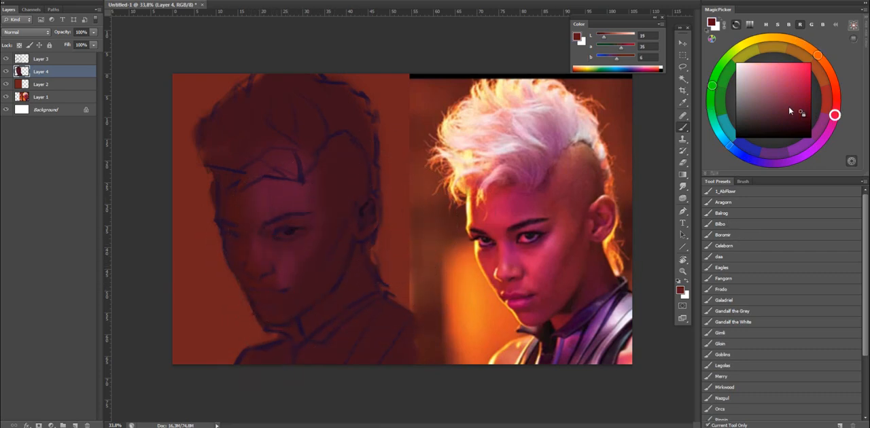
Tint the shaved side of the head with dark red and a large soft glaze of muted greyish brown.
{"action": "mouse_move", "coordinate": [318, 164]}
{"action": "left_mouse_down"}
{"action": "mouse_move", "coordinate": [325, 157]}
{"action": "mouse_move", "coordinate": [372, 214]}
{"action": "left_mouse_up"}
{"action": "left_click", "coordinate": [766, 100]}
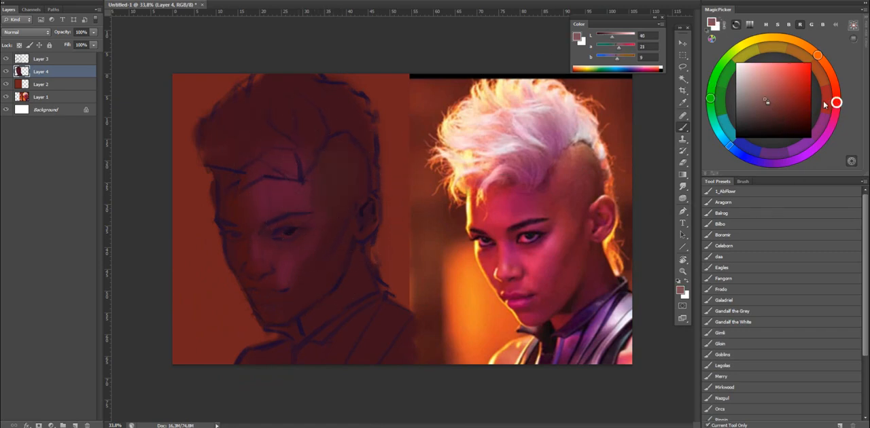
{"action": "left_click_drag", "start_coordinate": [825, 104], "coordinate": [825, 64]}
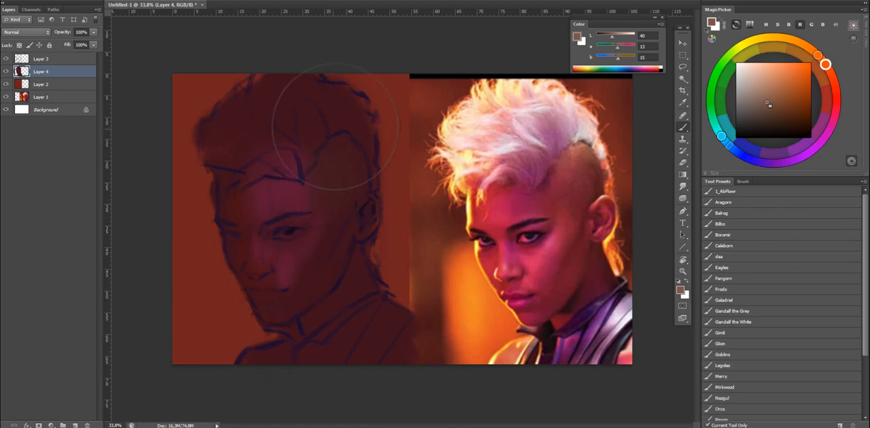
{"action": "mouse_move", "coordinate": [340, 145]}
{"action": "left_mouse_down"}
{"action": "mouse_move", "coordinate": [359, 183]}
{"action": "mouse_move", "coordinate": [340, 153]}
{"action": "left_mouse_up"}
{"action": "left_click_drag", "start_coordinate": [332, 220], "coordinate": [360, 220]}
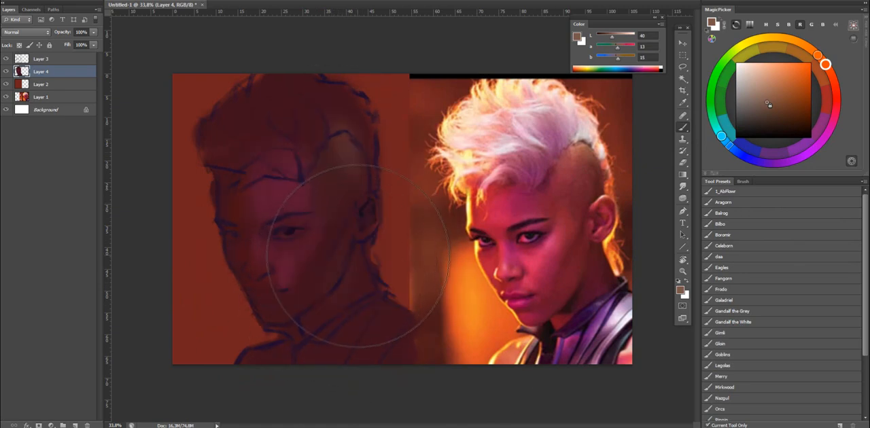
Sample the dark maroon from the cheek and shade the jaw and temple with it.
{"action": "left_click", "coordinate": [325, 248], "text": "alt"}
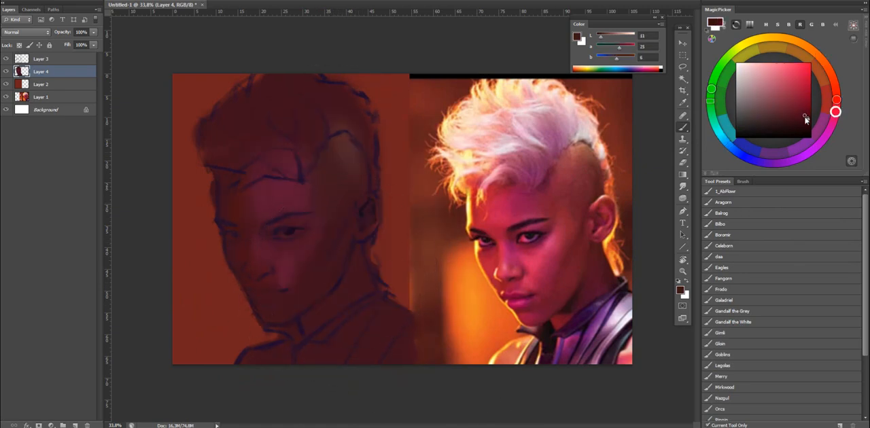
{"action": "mouse_move", "coordinate": [336, 273]}
{"action": "left_mouse_down"}
{"action": "mouse_move", "coordinate": [344, 244]}
{"action": "mouse_move", "coordinate": [396, 337]}
{"action": "mouse_move", "coordinate": [328, 253]}
{"action": "mouse_move", "coordinate": [335, 237]}
{"action": "mouse_move", "coordinate": [396, 311]}
{"action": "mouse_move", "coordinate": [326, 264]}
{"action": "mouse_move", "coordinate": [342, 277]}
{"action": "left_mouse_up"}
{"action": "mouse_move", "coordinate": [338, 213]}
{"action": "left_mouse_down"}
{"action": "mouse_move", "coordinate": [299, 275]}
{"action": "mouse_move", "coordinate": [348, 207]}
{"action": "mouse_move", "coordinate": [341, 363]}
{"action": "mouse_move", "coordinate": [325, 245]}
{"action": "mouse_move", "coordinate": [332, 212]}
{"action": "left_mouse_up"}
Glaze the cheek beside the eye with crimson, and pick a brighter pinkish red with a larger brush.
{"action": "left_click_drag", "start_coordinate": [810, 111], "coordinate": [806, 86]}
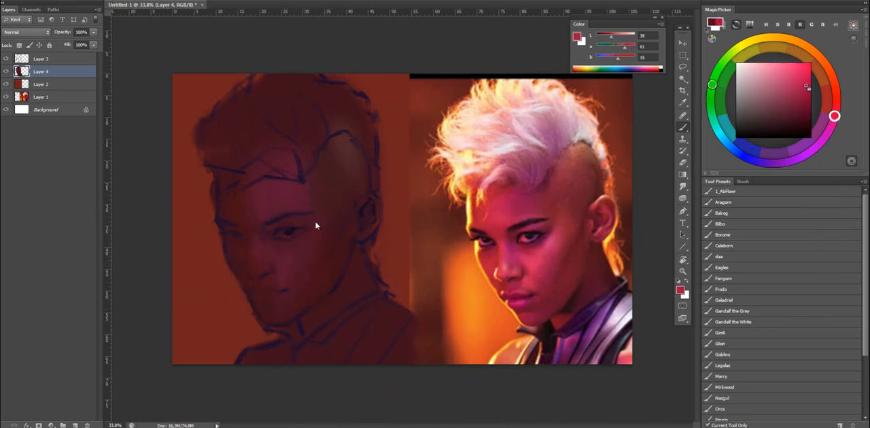
{"action": "mouse_move", "coordinate": [315, 225]}
{"action": "left_mouse_down"}
{"action": "mouse_move", "coordinate": [356, 362]}
{"action": "mouse_move", "coordinate": [287, 295]}
{"action": "mouse_move", "coordinate": [318, 227]}
{"action": "mouse_move", "coordinate": [294, 279]}
{"action": "mouse_move", "coordinate": [316, 245]}
{"action": "mouse_move", "coordinate": [298, 273]}
{"action": "mouse_move", "coordinate": [370, 345]}
{"action": "mouse_move", "coordinate": [303, 261]}
{"action": "mouse_move", "coordinate": [315, 241]}
{"action": "mouse_move", "coordinate": [411, 289]}
{"action": "mouse_move", "coordinate": [362, 318]}
{"action": "mouse_move", "coordinate": [261, 256]}
{"action": "mouse_move", "coordinate": [284, 254]}
{"action": "mouse_move", "coordinate": [277, 249]}
{"action": "mouse_move", "coordinate": [296, 253]}
{"action": "mouse_move", "coordinate": [283, 261]}
{"action": "mouse_move", "coordinate": [279, 291]}
{"action": "mouse_move", "coordinate": [316, 234]}
{"action": "left_mouse_up"}
{"action": "left_click", "coordinate": [794, 77]}
{"action": "key", "text": "bracketright"}
{"action": "key", "text": "bracketright"}
{"action": "key", "text": "bracketright"}
{"action": "key", "text": "bracketleft"}
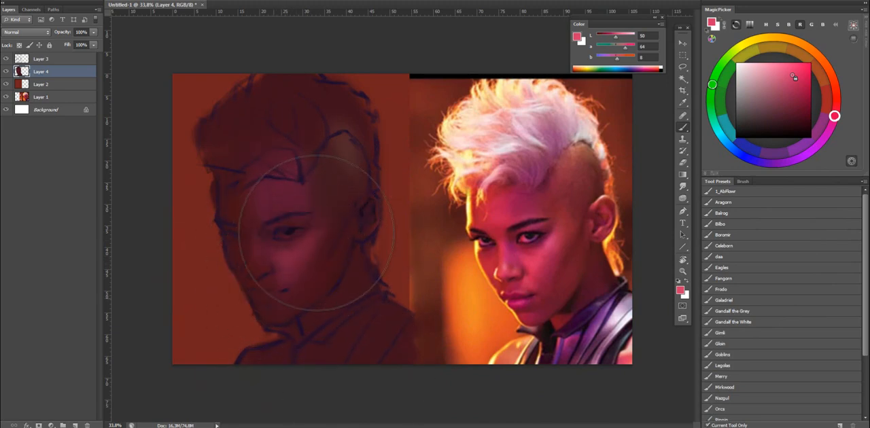
Flip the canvas back and glaze the pinkish red broadly over the forehead, cheeks and lower face.
{"action": "key", "text": "ctrl+shift+h"}
{"action": "key", "text": "bracketright"}
{"action": "mouse_move", "coordinate": [514, 196]}
{"action": "left_mouse_down"}
{"action": "mouse_move", "coordinate": [537, 208]}
{"action": "mouse_move", "coordinate": [546, 242]}
{"action": "mouse_move", "coordinate": [559, 206]}
{"action": "mouse_move", "coordinate": [562, 221]}
{"action": "left_mouse_up"}
{"action": "key", "text": "z"}
{"action": "key", "text": "ctrl+comma"}
{"action": "key", "text": "ctrl+comma"}
{"action": "key", "text": "b"}
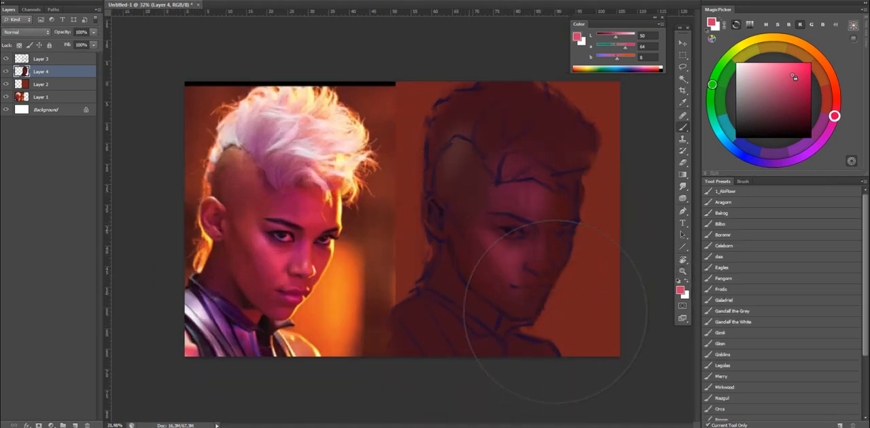
{"action": "mouse_move", "coordinate": [478, 246]}
{"action": "left_mouse_down"}
{"action": "mouse_move", "coordinate": [468, 211]}
{"action": "mouse_move", "coordinate": [560, 334]}
{"action": "mouse_move", "coordinate": [570, 293]}
{"action": "mouse_move", "coordinate": [487, 179]}
{"action": "mouse_move", "coordinate": [480, 225]}
{"action": "mouse_move", "coordinate": [565, 268]}
{"action": "left_mouse_up"}
{"action": "key", "text": "bracketleft"}
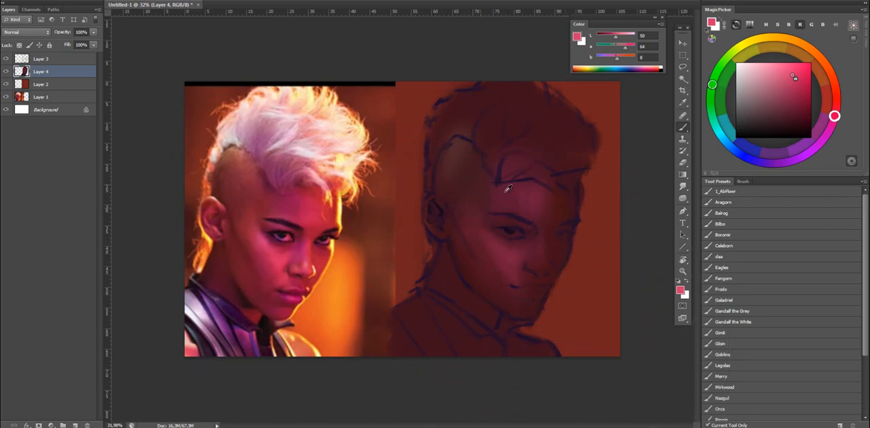
Warm the forehead with a bright orange-red glaze and sample a crimson from the painted skin.
{"action": "left_click_drag", "start_coordinate": [831, 117], "coordinate": [835, 91]}
{"action": "key", "text": "d"}
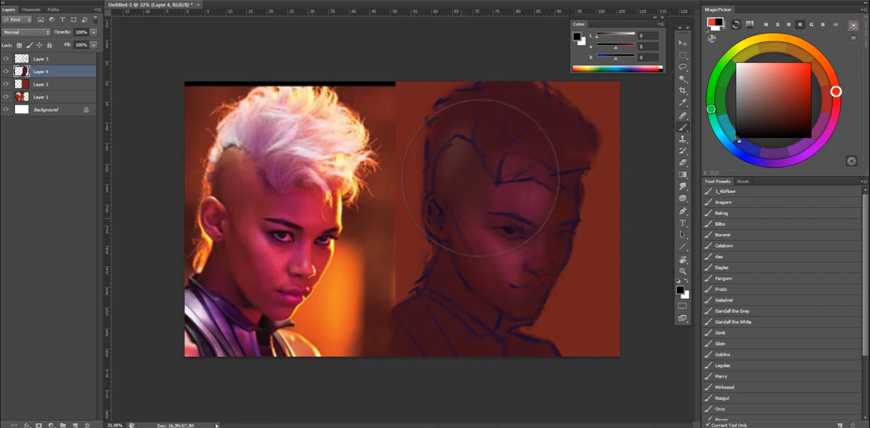
{"action": "left_click_drag", "start_coordinate": [481, 167], "coordinate": [512, 151]}
{"action": "left_click", "coordinate": [800, 73]}
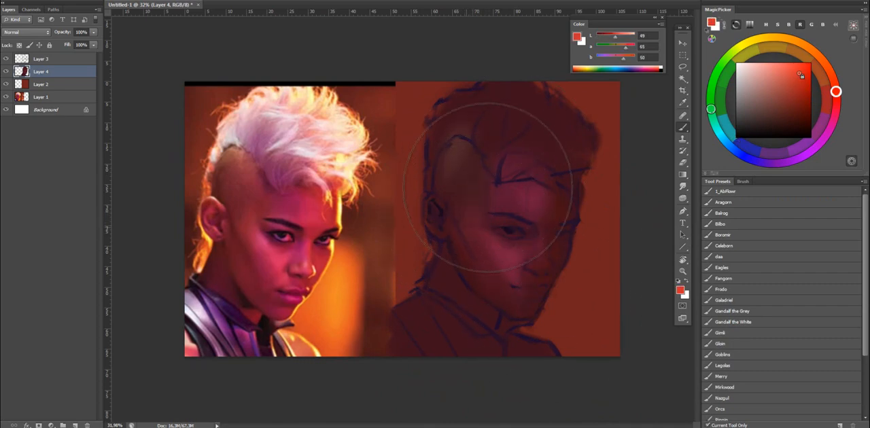
{"action": "left_click", "coordinate": [533, 193], "text": "alt"}
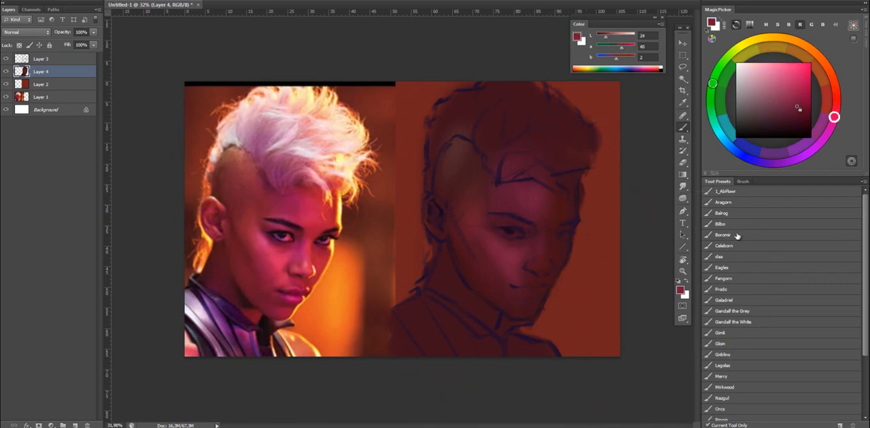
{"action": "left_click", "coordinate": [533, 197], "text": "alt"}
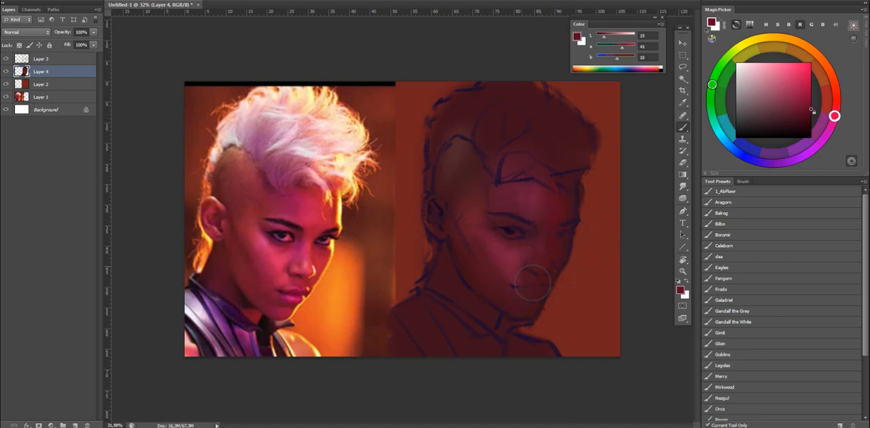
Paint deep crimson around the mouth, chin and jaw and along the neck below the ear.
{"action": "mouse_move", "coordinate": [502, 282]}
{"action": "left_mouse_down"}
{"action": "mouse_move", "coordinate": [528, 274]}
{"action": "mouse_move", "coordinate": [521, 308]}
{"action": "left_mouse_up"}
{"action": "left_click", "coordinate": [514, 306], "text": "alt"}
{"action": "mouse_move", "coordinate": [488, 277]}
{"action": "left_mouse_down"}
{"action": "mouse_move", "coordinate": [479, 255]}
{"action": "mouse_move", "coordinate": [497, 300]}
{"action": "left_mouse_up"}
{"action": "left_click_drag", "start_coordinate": [445, 253], "coordinate": [461, 258]}
Brighten the neck under the jaw with a stronger crimson, and rework the forehead and brow with sampled dark reds.
{"action": "left_click_drag", "start_coordinate": [789, 100], "coordinate": [805, 86]}
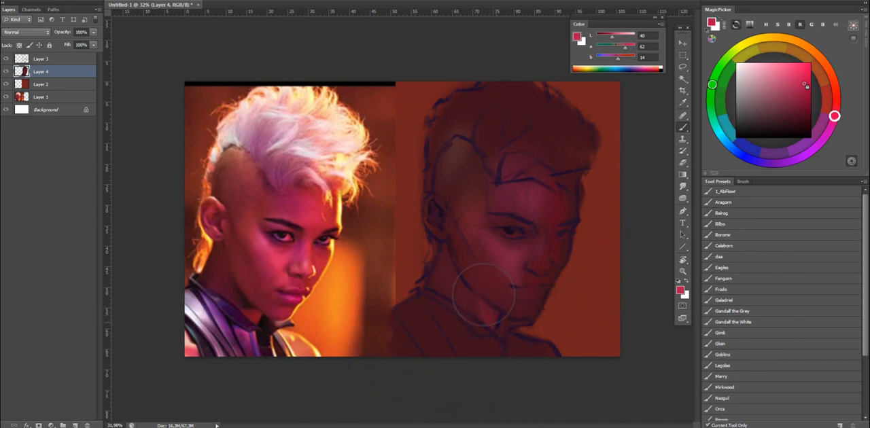
{"action": "mouse_move", "coordinate": [441, 249]}
{"action": "left_mouse_down"}
{"action": "mouse_move", "coordinate": [467, 234]}
{"action": "mouse_move", "coordinate": [445, 242]}
{"action": "left_mouse_up"}
{"action": "left_click", "coordinate": [445, 241], "text": "alt"}
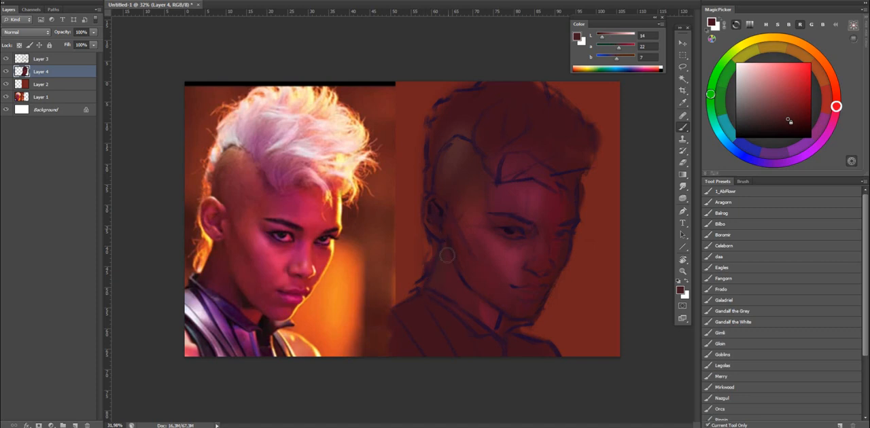
{"action": "mouse_move", "coordinate": [573, 207]}
{"action": "left_mouse_down"}
{"action": "mouse_move", "coordinate": [538, 183]}
{"action": "mouse_move", "coordinate": [532, 190]}
{"action": "left_mouse_up"}
{"action": "left_click", "coordinate": [537, 227], "text": "alt"}
{"action": "scroll", "coordinate": [548, 247], "scroll_direction": "up", "scroll_amount": 2}
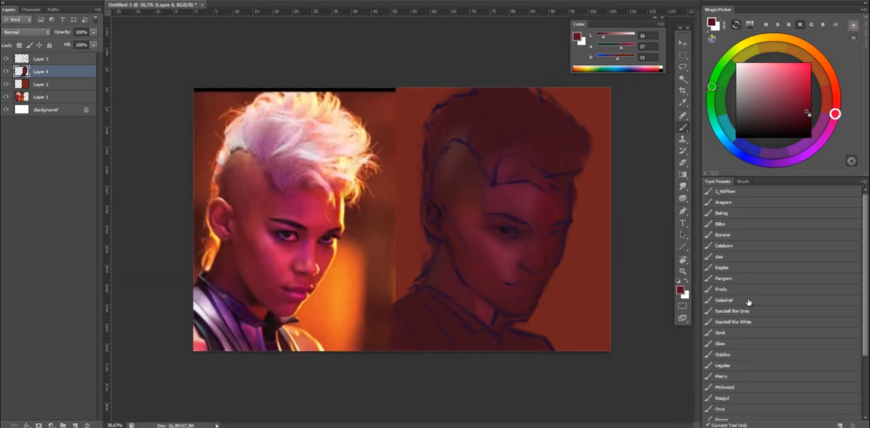
Choose the Gandalf the White brush preset and a bright orange foreground colour.
{"action": "left_click", "coordinate": [734, 321]}
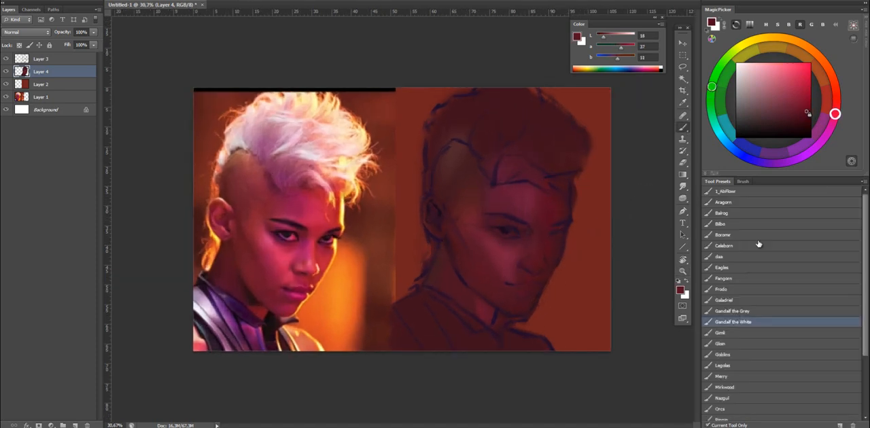
{"action": "left_click", "coordinate": [803, 46]}
{"action": "left_click", "coordinate": [801, 67]}
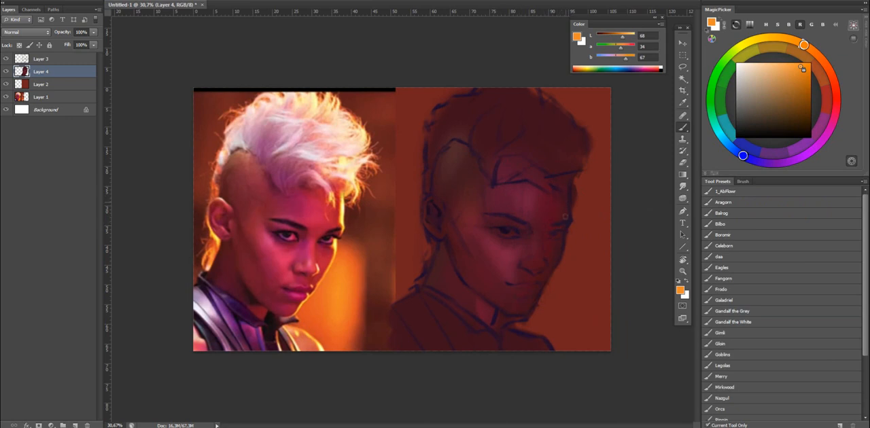
Try painting a rim light down the outer contour of the forehead, face and chin.
{"action": "key", "text": "d"}
{"action": "key", "text": "x"}
{"action": "mouse_move", "coordinate": [567, 177]}
{"action": "left_mouse_down"}
{"action": "mouse_move", "coordinate": [565, 228]}
{"action": "mouse_move", "coordinate": [546, 272]}
{"action": "left_mouse_up"}
{"action": "key", "text": "ctrl+z"}
{"action": "key", "text": "ctrl+z"}
{"action": "left_click_drag", "start_coordinate": [573, 220], "coordinate": [526, 312]}
{"action": "key", "text": "ctrl+z"}
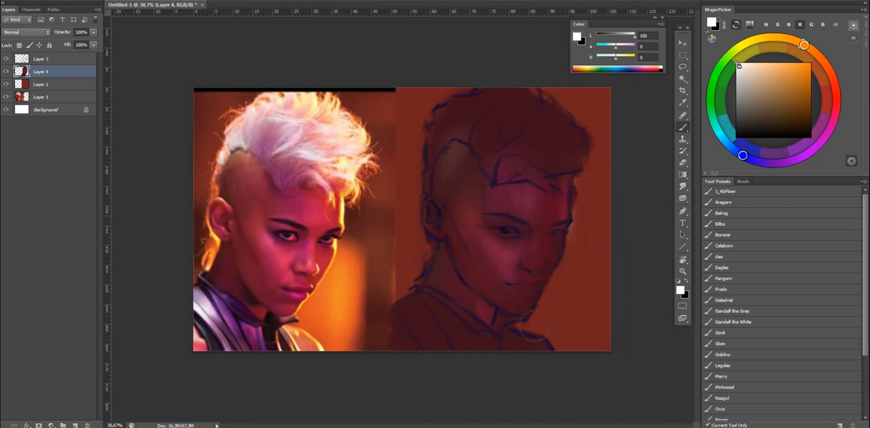
Brush a soft white rim glow down the outer contour of the painted face and erase the spill onto the background.
{"action": "left_click_drag", "start_coordinate": [572, 224], "coordinate": [528, 317]}
{"action": "left_click_drag", "start_coordinate": [559, 244], "coordinate": [533, 310]}
{"action": "left_click_drag", "start_coordinate": [574, 220], "coordinate": [532, 319]}
{"action": "key", "text": "e"}
{"action": "left_click_drag", "start_coordinate": [569, 258], "coordinate": [547, 299]}
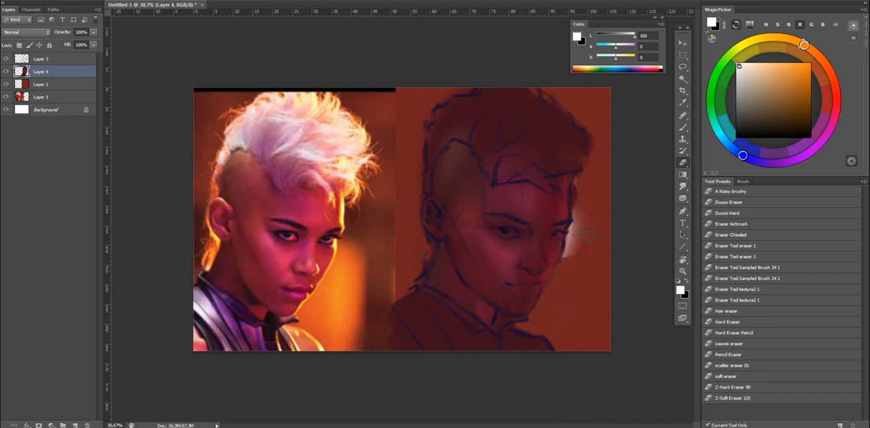
{"action": "left_click_drag", "start_coordinate": [584, 235], "coordinate": [580, 230]}
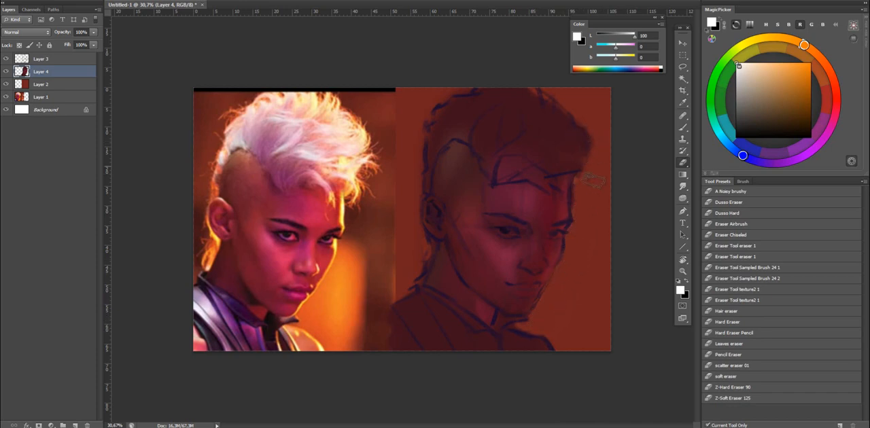
Lighten the cheek and forehead with a large soft white brush, undoing the strongest strokes.
{"action": "key", "text": "b"}
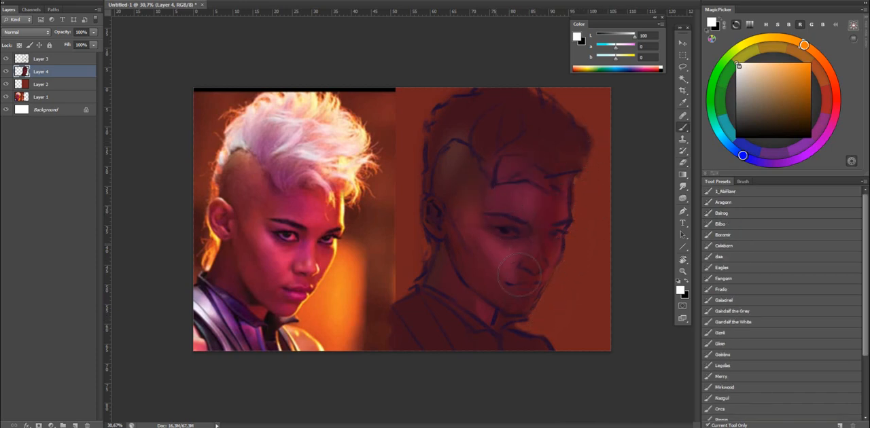
{"action": "left_click_drag", "start_coordinate": [483, 223], "coordinate": [538, 229]}
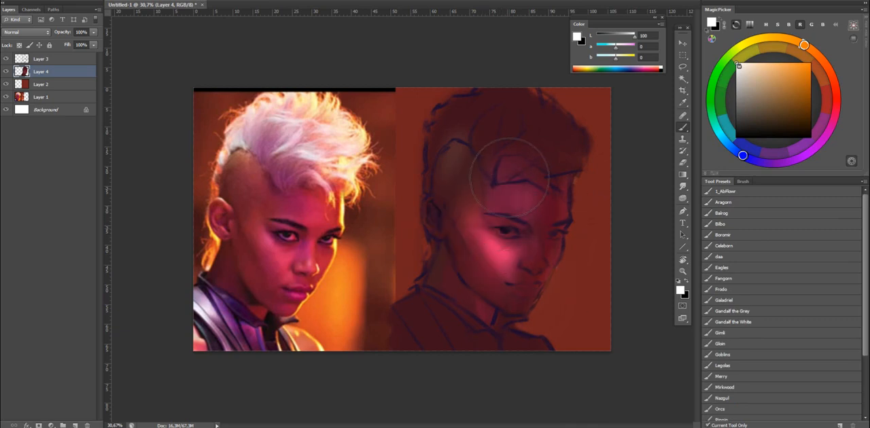
{"action": "key", "text": "ctrl+alt+z"}
{"action": "key", "text": "ctrl+alt+z"}
{"action": "key", "text": "ctrl+alt+z"}
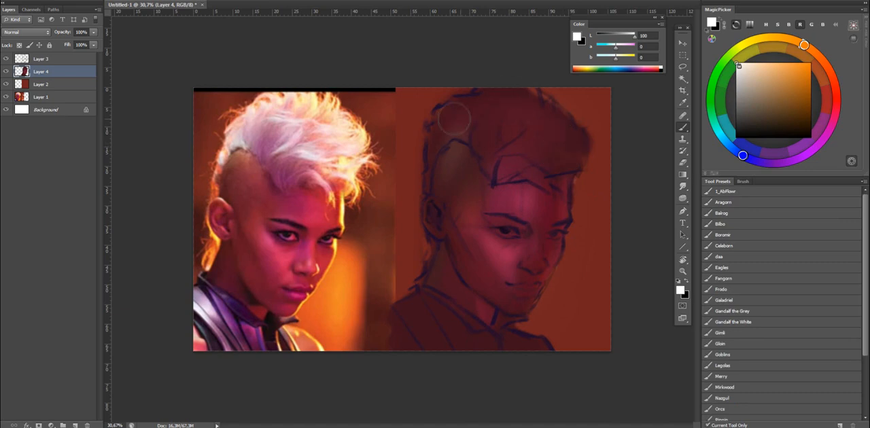
Lighten the hair mass with broad soft strokes and erase the glow spilling outside its outline.
{"action": "left_click_drag", "start_coordinate": [513, 109], "coordinate": [523, 109]}
{"action": "mouse_move", "coordinate": [469, 139]}
{"action": "left_mouse_down"}
{"action": "mouse_move", "coordinate": [439, 124]}
{"action": "mouse_move", "coordinate": [533, 146]}
{"action": "mouse_move", "coordinate": [502, 106]}
{"action": "left_mouse_up"}
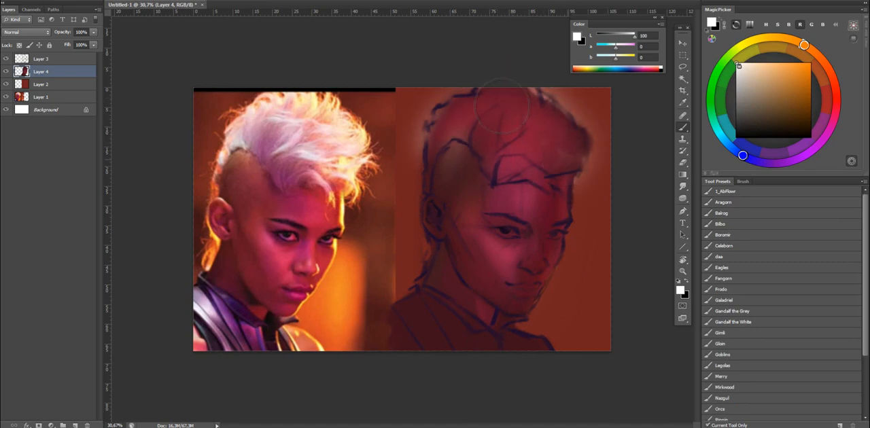
{"action": "key", "text": "e"}
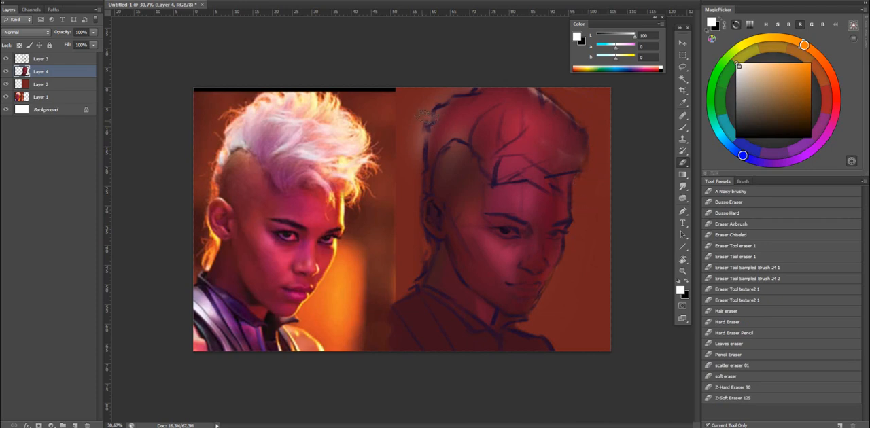
{"action": "left_click_drag", "start_coordinate": [423, 116], "coordinate": [410, 121]}
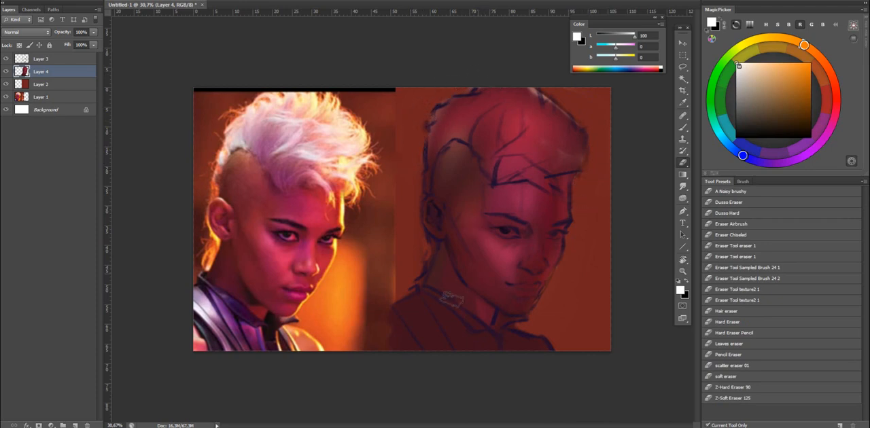
Lighten the shoulder with soft white, and glaze light blue-violet over the shoulder and side of the face.
{"action": "key", "text": "b"}
{"action": "mouse_move", "coordinate": [449, 334]}
{"action": "left_mouse_down"}
{"action": "mouse_move", "coordinate": [410, 296]}
{"action": "mouse_move", "coordinate": [435, 333]}
{"action": "left_mouse_up"}
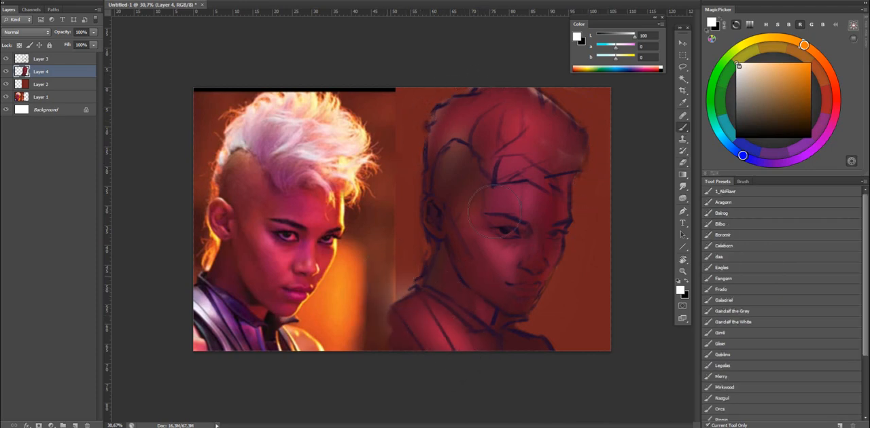
{"action": "left_click", "coordinate": [742, 155]}
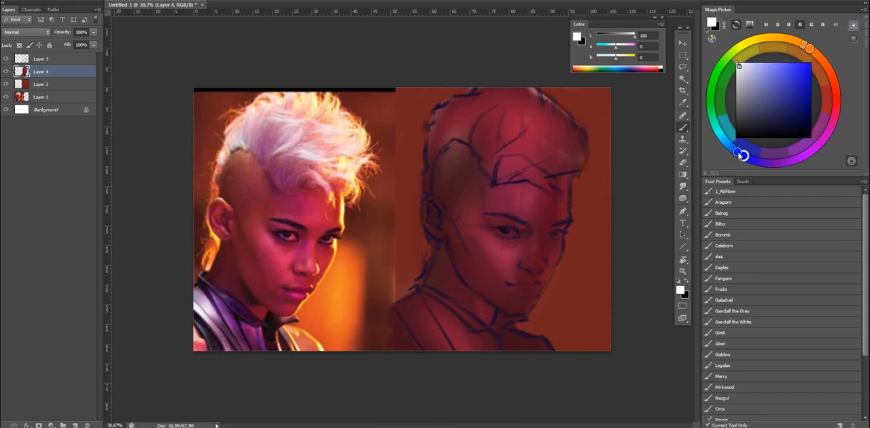
{"action": "left_click", "coordinate": [784, 71]}
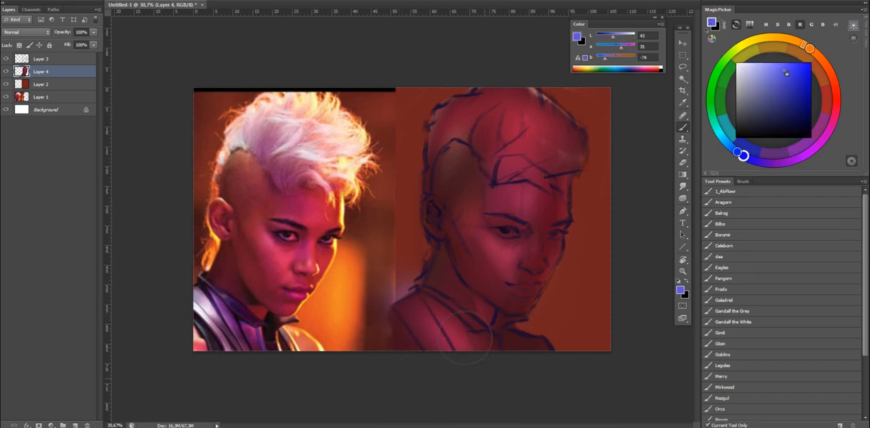
{"action": "left_click_drag", "start_coordinate": [483, 263], "coordinate": [502, 255]}
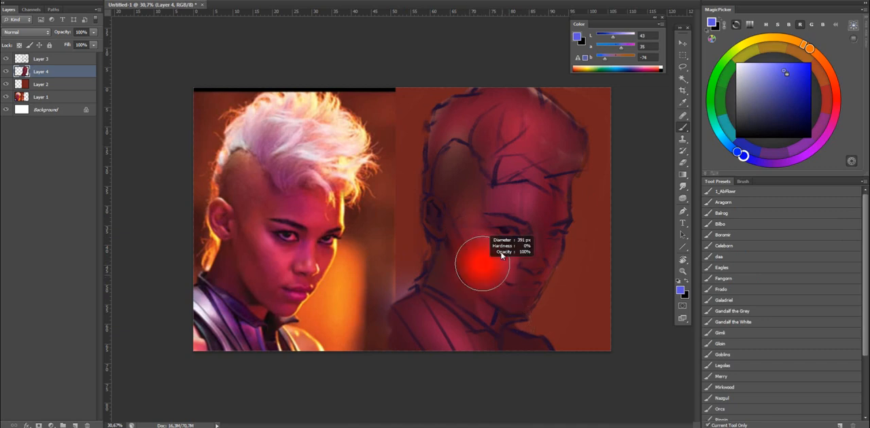
{"action": "left_click_drag", "start_coordinate": [461, 193], "coordinate": [478, 233]}
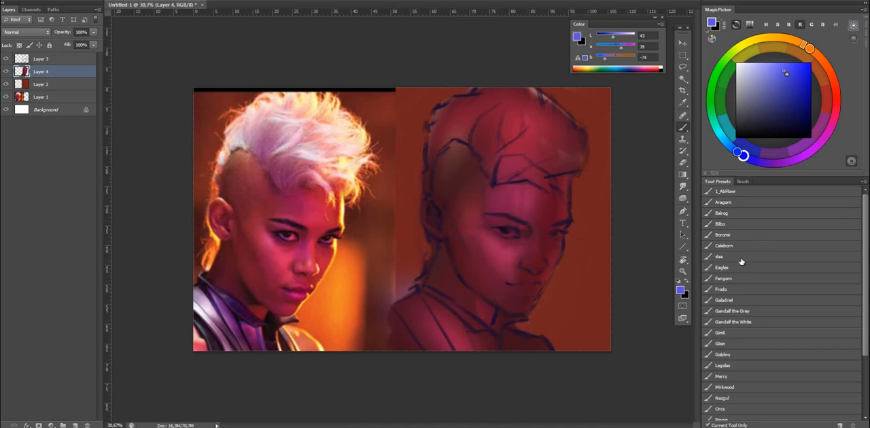
Flip the canvas horizontally and model the nose and mouth area with pinks and crimsons sampled from the face.
{"action": "left_click", "coordinate": [519, 196], "text": "alt"}
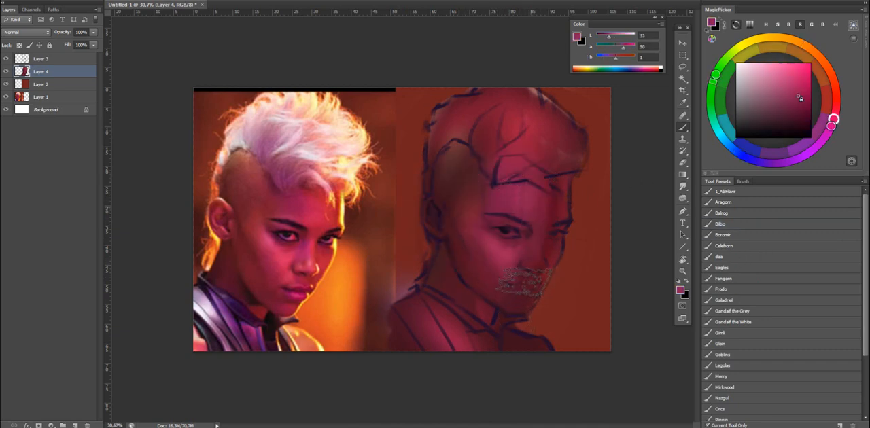
{"action": "key", "text": "ctrl+shift+h"}
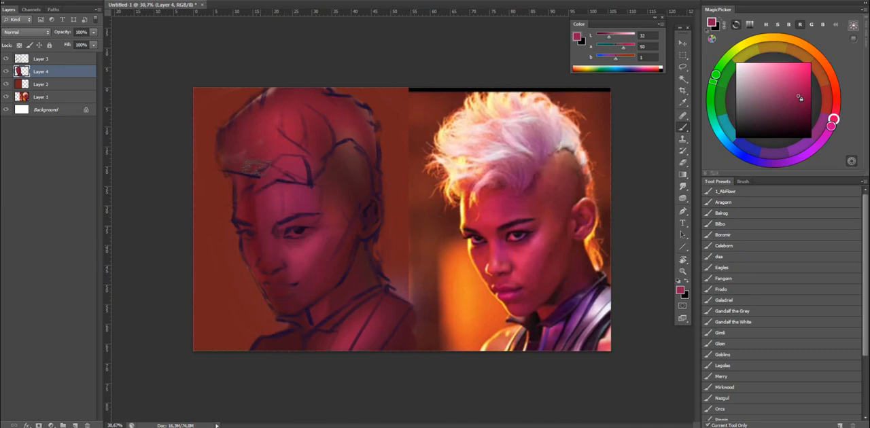
{"action": "left_click", "coordinate": [274, 247], "text": "alt"}
{"action": "left_click", "coordinate": [283, 267], "text": "alt"}
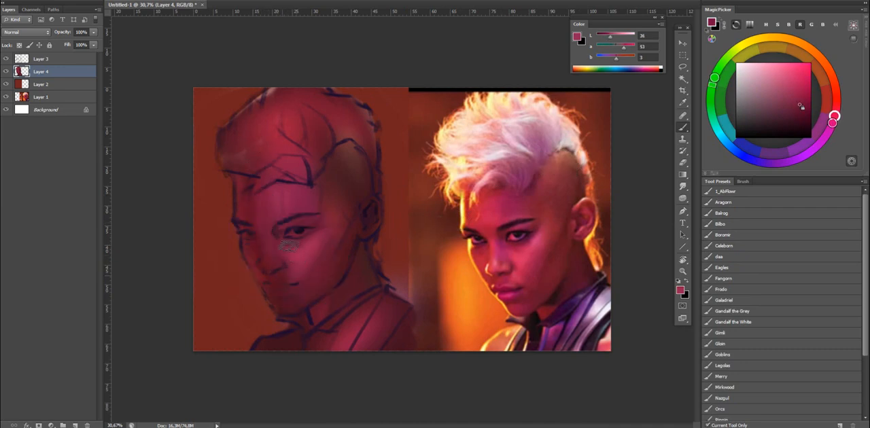
{"action": "left_click", "coordinate": [282, 290], "text": "alt"}
{"action": "left_click", "coordinate": [295, 266], "text": "alt"}
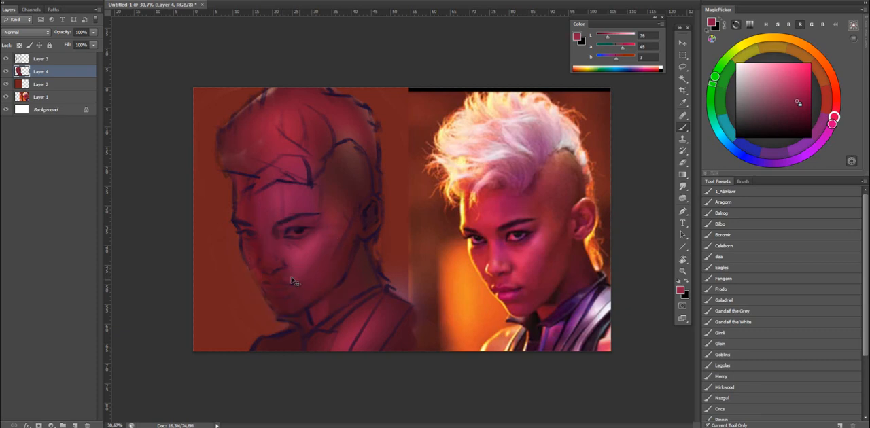
Choose a brighter, warmer red and warm up the nose, upper lip and cheek beside the nose.
{"action": "left_click_drag", "start_coordinate": [833, 116], "coordinate": [836, 97]}
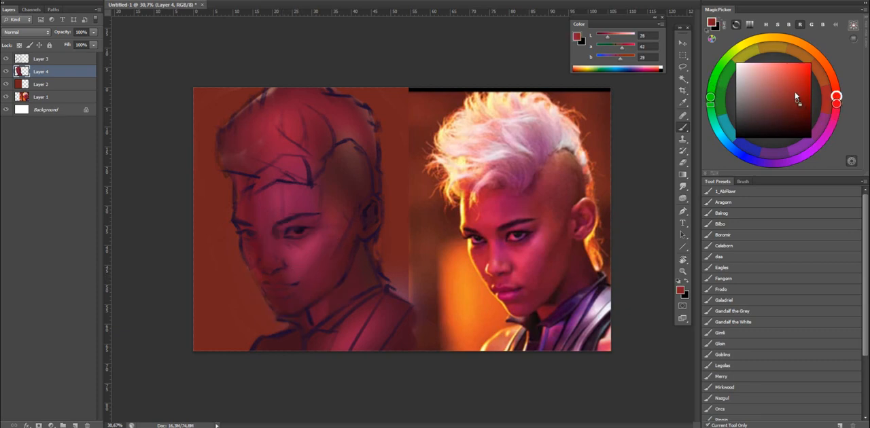
{"action": "left_click", "coordinate": [789, 88]}
{"action": "left_click", "coordinate": [802, 83]}
{"action": "left_click_drag", "start_coordinate": [837, 98], "coordinate": [836, 108]}
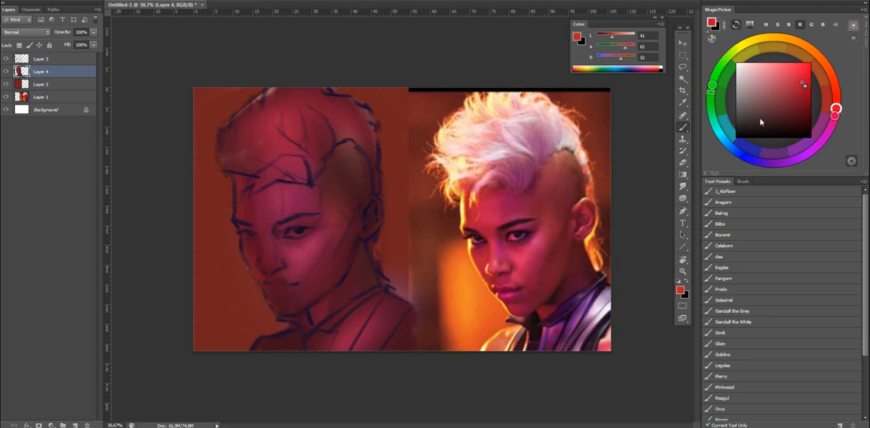
{"action": "left_click", "coordinate": [285, 274], "text": "alt"}
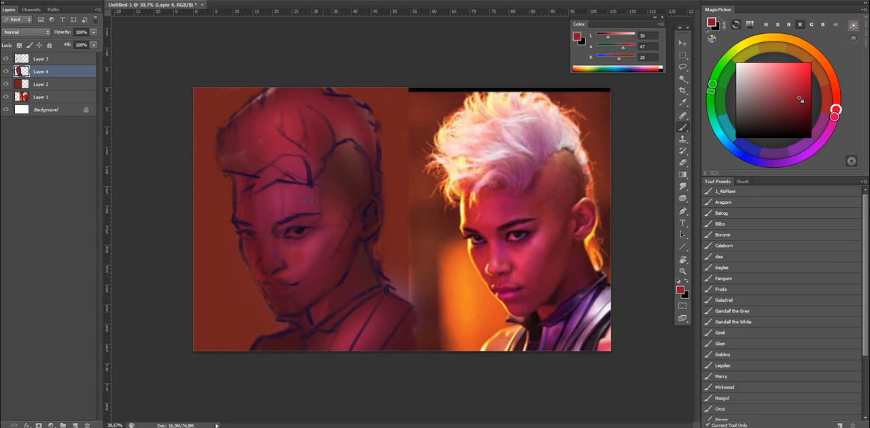
Paint the shadowed forehead with a more saturated crimson, and toggle Layer 4's visibility to compare the result.
{"action": "left_click", "coordinate": [252, 195], "text": "alt"}
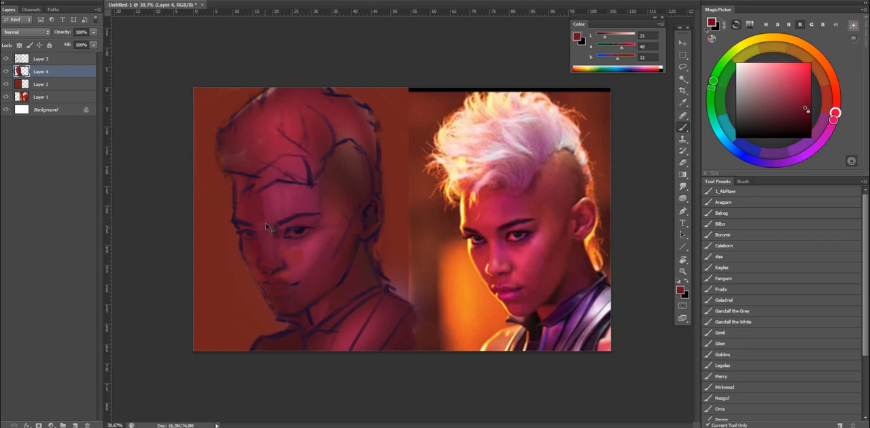
{"action": "left_click", "coordinate": [808, 96]}
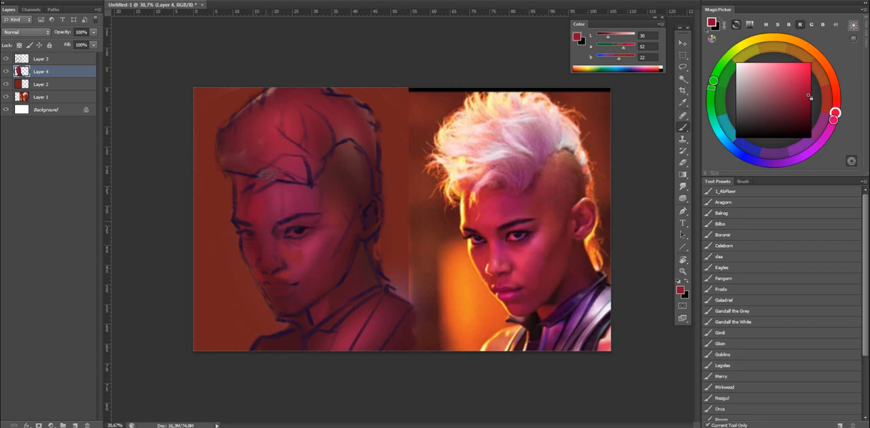
{"action": "left_click", "coordinate": [6, 72]}
{"action": "left_click", "coordinate": [6, 71]}
Choose a light magenta-pink to highlight the skin around the eye and paint the white of the eye.
{"action": "left_click", "coordinate": [315, 239], "text": "alt"}
{"action": "left_click", "coordinate": [823, 138]}
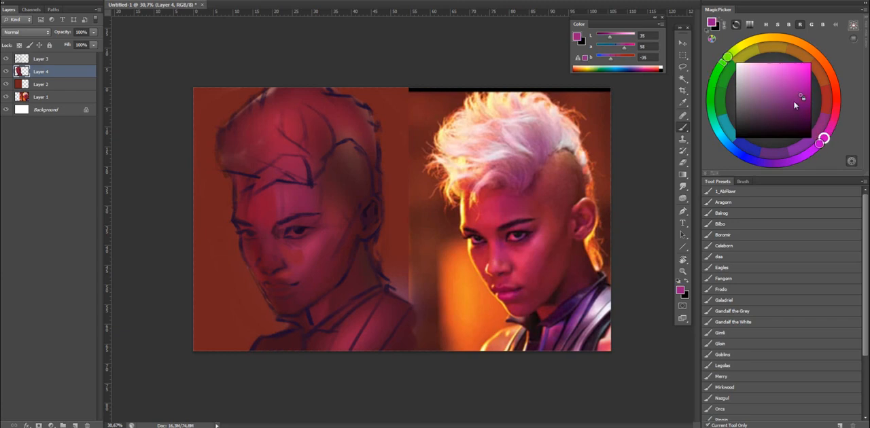
{"action": "left_click", "coordinate": [779, 77]}
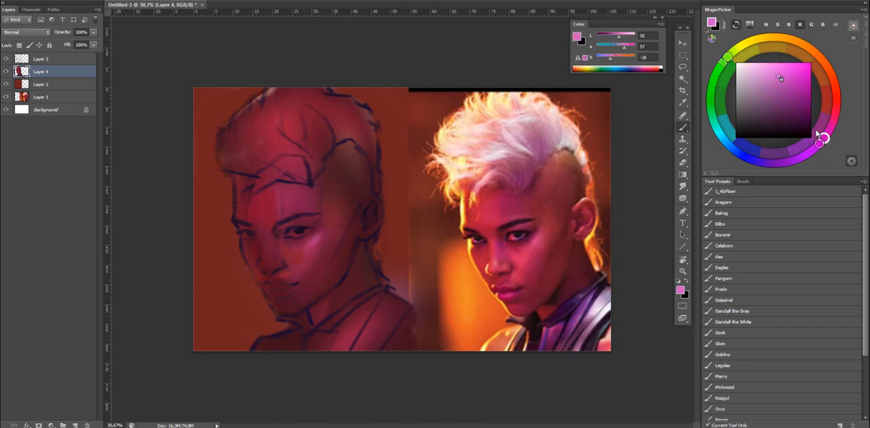
{"action": "key", "text": "x"}
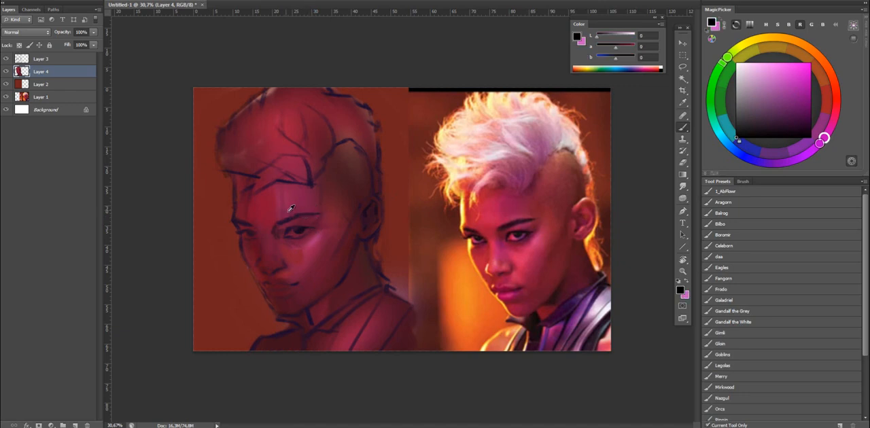
{"action": "left_click", "coordinate": [291, 208], "text": "alt"}
{"action": "key", "text": "x"}
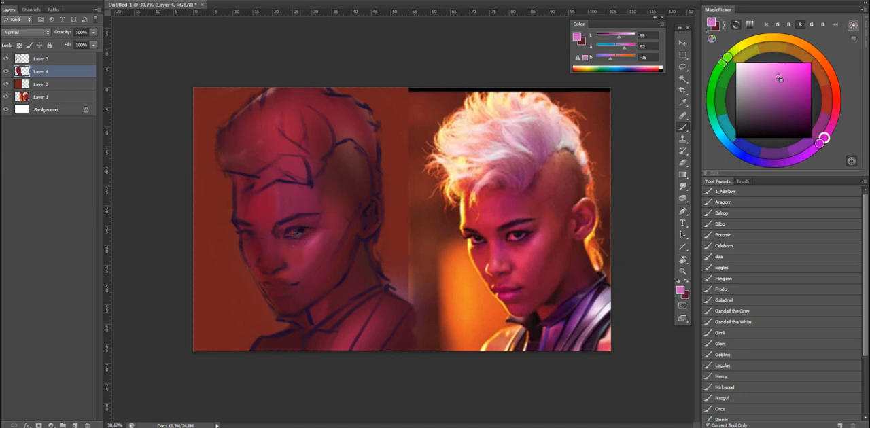
{"action": "left_click_drag", "start_coordinate": [297, 234], "coordinate": [293, 233]}
Paint a lighter warm red on the cheek beside the nose and blend it with sampled skin reds.
{"action": "left_click", "coordinate": [289, 273], "text": "alt"}
{"action": "left_click", "coordinate": [792, 77]}
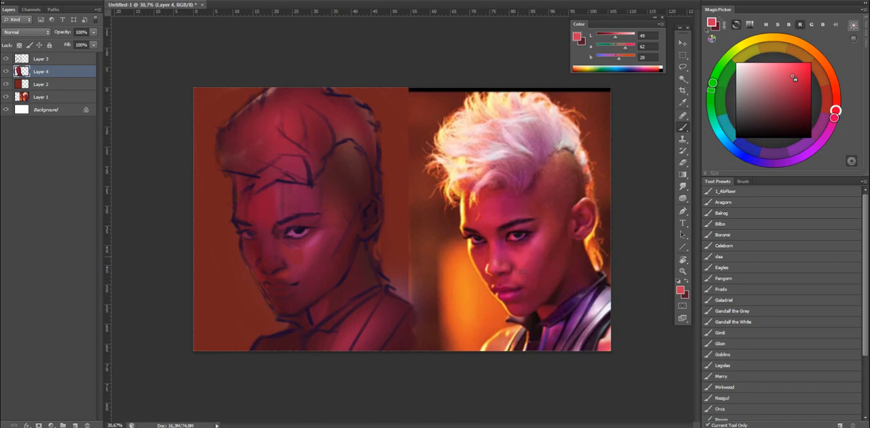
{"action": "mouse_move", "coordinate": [293, 268]}
{"action": "left_mouse_down"}
{"action": "mouse_move", "coordinate": [289, 275]}
{"action": "mouse_move", "coordinate": [283, 265]}
{"action": "left_mouse_up"}
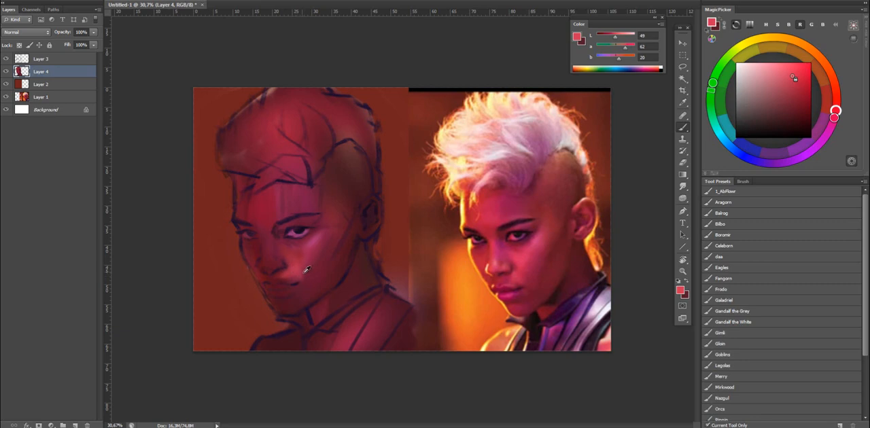
{"action": "left_click", "coordinate": [307, 269], "text": "alt"}
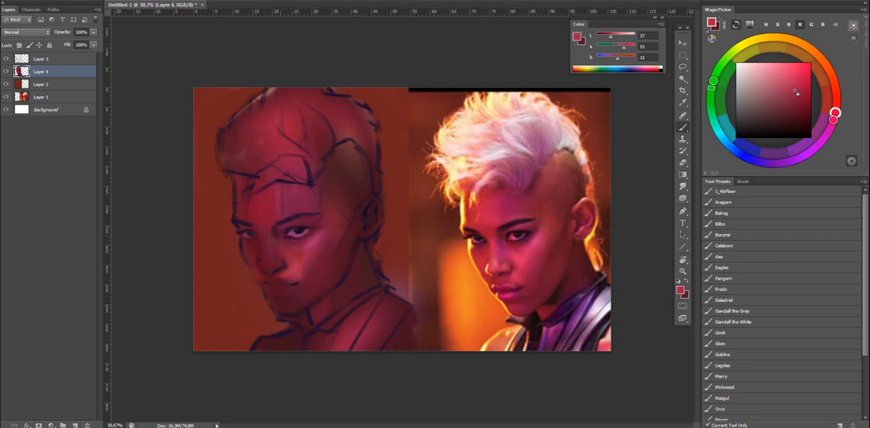
{"action": "left_click", "coordinate": [293, 264], "text": "alt"}
{"action": "left_click", "coordinate": [276, 259], "text": "alt"}
Flip the canvas back and rework the face with sampled crimsons, lowering the colour's lightness to 29.
{"action": "key", "text": "ctrl+shift+h"}
{"action": "left_click", "coordinate": [537, 259], "text": "alt"}
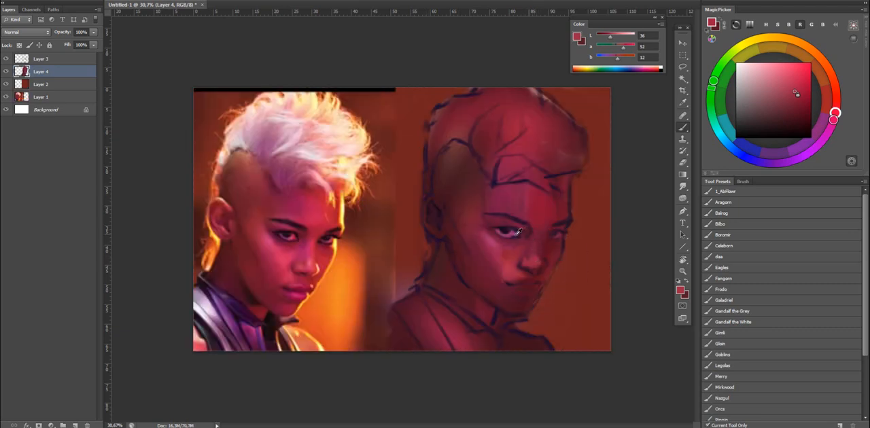
{"action": "left_click", "coordinate": [486, 243], "text": "alt"}
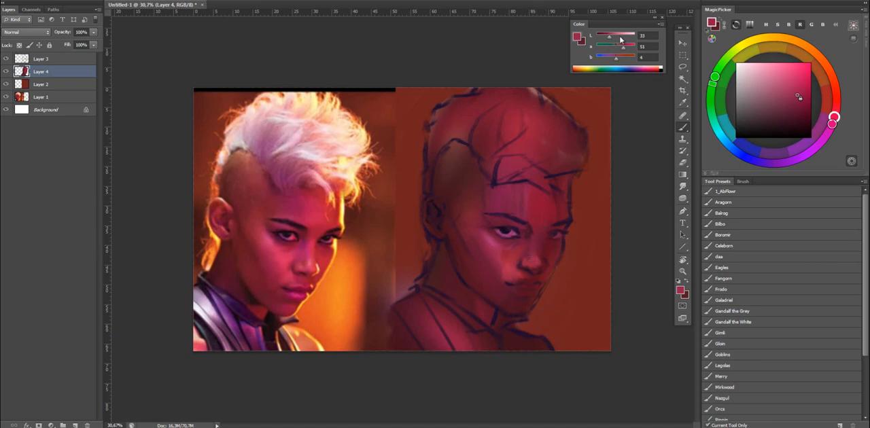
{"action": "left_click_drag", "start_coordinate": [609, 38], "coordinate": [608, 38]}
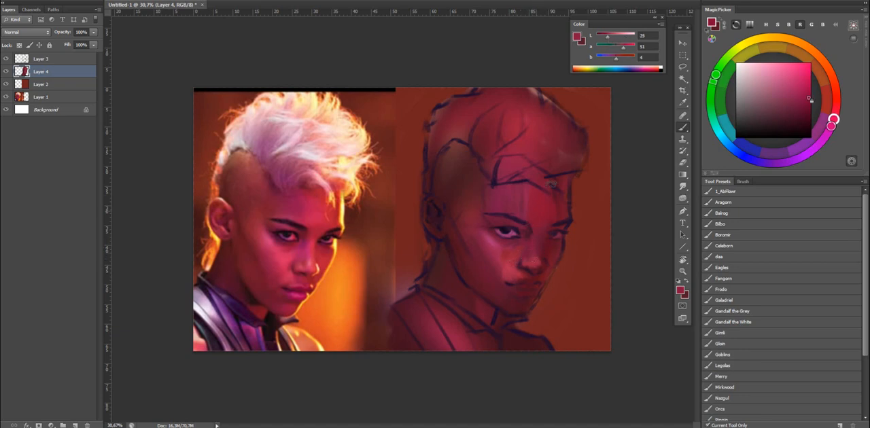
Choose a very dark purple and deepen the dark accents around the mouth.
{"action": "left_click", "coordinate": [826, 135]}
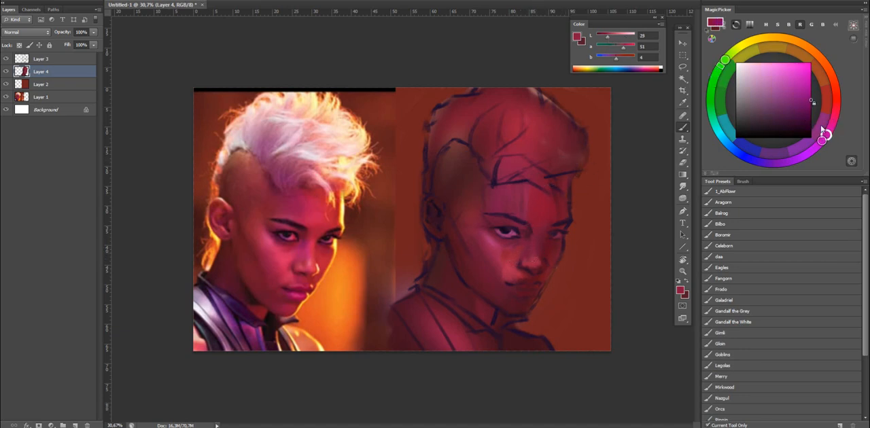
{"action": "left_click", "coordinate": [800, 109]}
{"action": "left_click", "coordinate": [786, 124]}
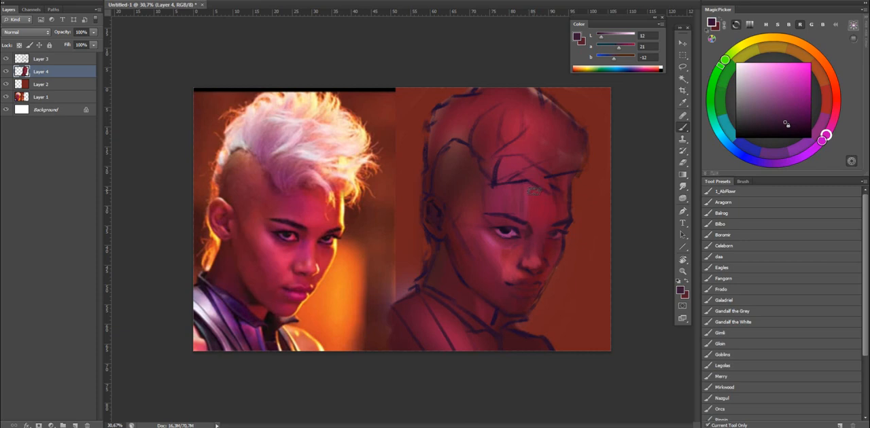
Choose a bright magenta for highlights on the lips, and shift the colour to a darker magenta-pink.
{"action": "key", "text": "ctrl+comma"}
{"action": "key", "text": "ctrl+comma"}
{"action": "left_click", "coordinate": [802, 77]}
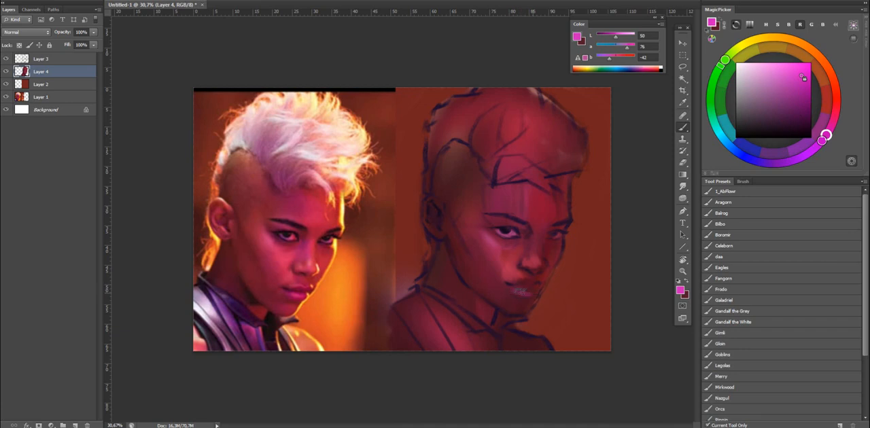
{"action": "left_click", "coordinate": [795, 104]}
{"action": "left_click", "coordinate": [831, 125]}
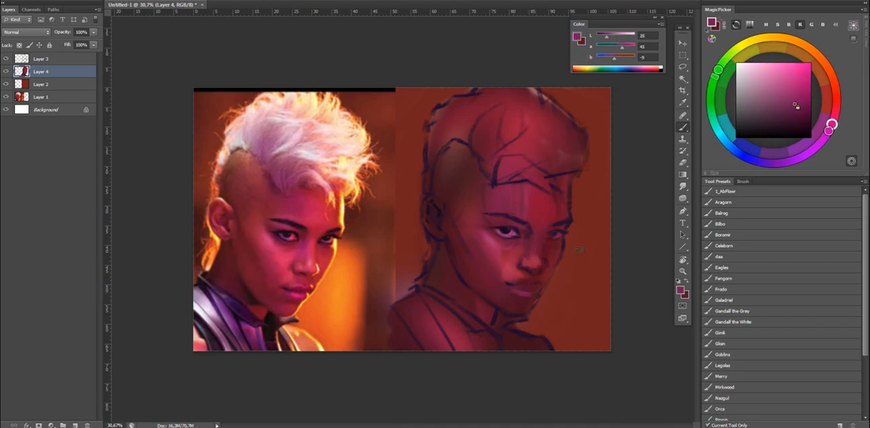
Blend the skin beside the eye and around the temple with a deeper magenta-pink and sampled skin tones.
{"action": "left_click", "coordinate": [800, 114]}
{"action": "left_click", "coordinate": [487, 238], "text": "alt"}
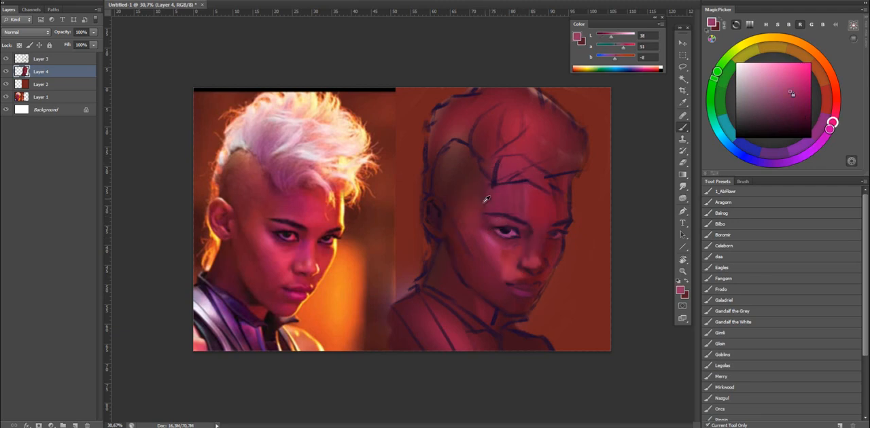
{"action": "left_click", "coordinate": [466, 191], "text": "alt"}
{"action": "left_click", "coordinate": [463, 188], "text": "alt"}
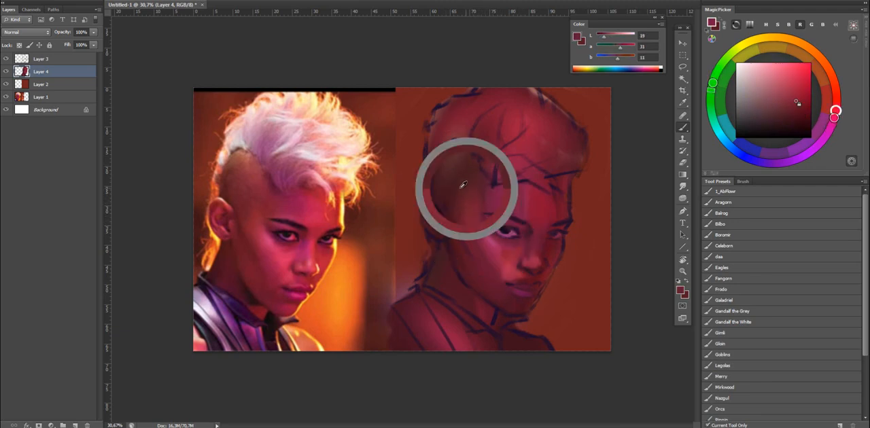
Set the colour's lightness to 64 for a light pink and start the back hair with a smaller brush.
{"action": "left_click", "coordinate": [621, 37]}
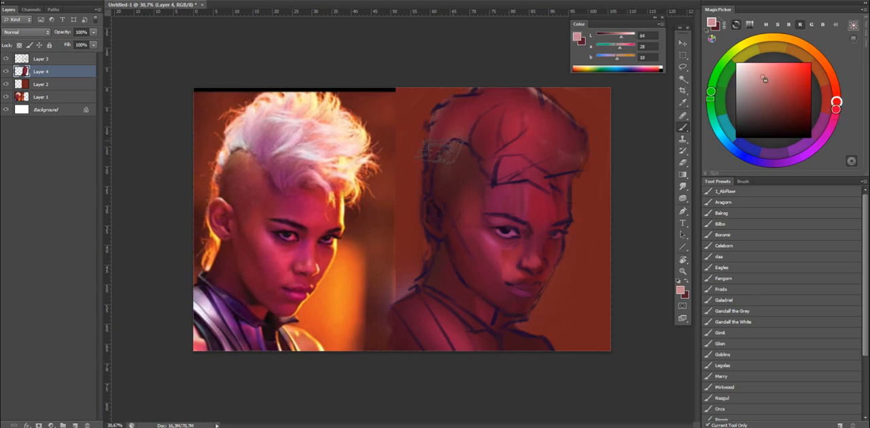
{"action": "mouse_move", "coordinate": [464, 99]}
{"action": "left_mouse_down"}
{"action": "mouse_move", "coordinate": [445, 117]}
{"action": "mouse_move", "coordinate": [444, 139]}
{"action": "mouse_move", "coordinate": [485, 90]}
{"action": "mouse_move", "coordinate": [502, 127]}
{"action": "mouse_move", "coordinate": [479, 114]}
{"action": "mouse_move", "coordinate": [452, 129]}
{"action": "left_mouse_up"}
{"action": "key", "text": "ctrl+z"}
{"action": "key", "text": "bracketleft"}
{"action": "key", "text": "bracketleft"}
{"action": "key", "text": "bracketleft"}
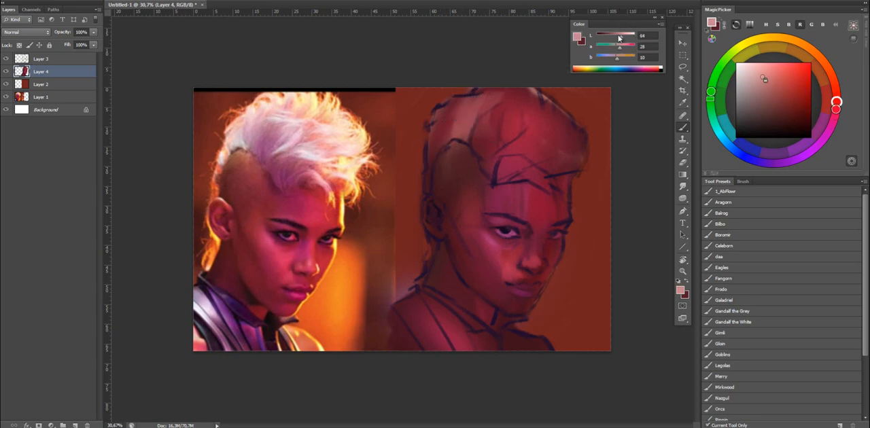
{"action": "mouse_move", "coordinate": [615, 24]}
{"action": "left_mouse_down"}
{"action": "mouse_move", "coordinate": [621, 32]}
{"action": "mouse_move", "coordinate": [615, 28]}
{"action": "left_mouse_up"}
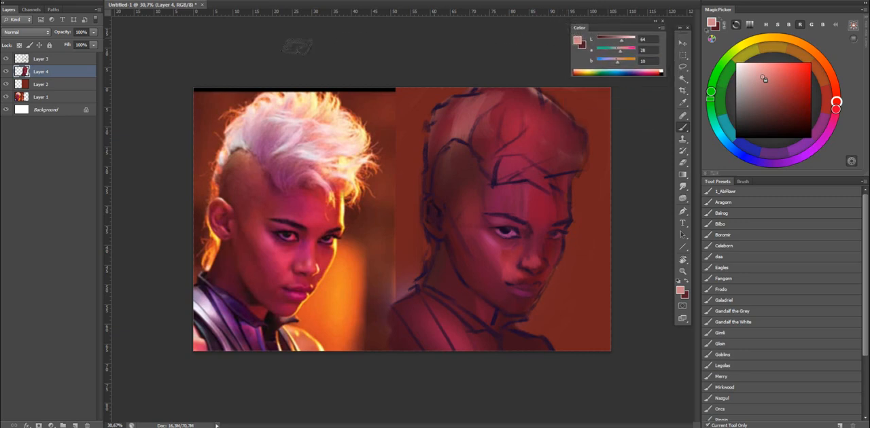
{"action": "left_click", "coordinate": [660, 30]}
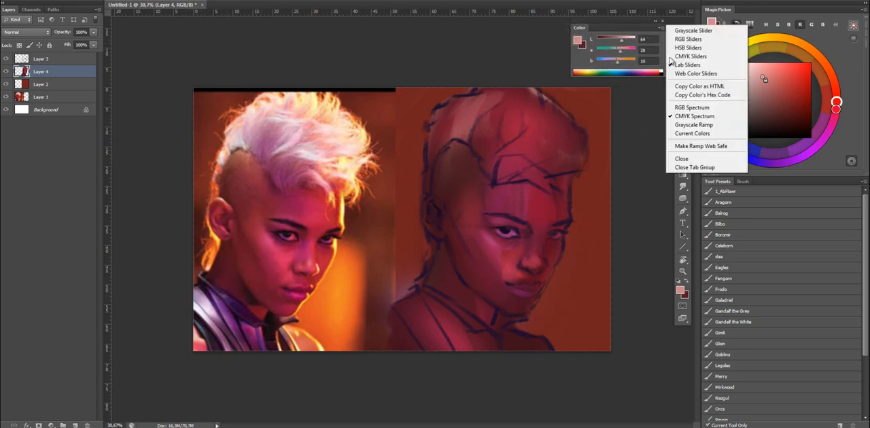
{"action": "left_click", "coordinate": [454, 117]}
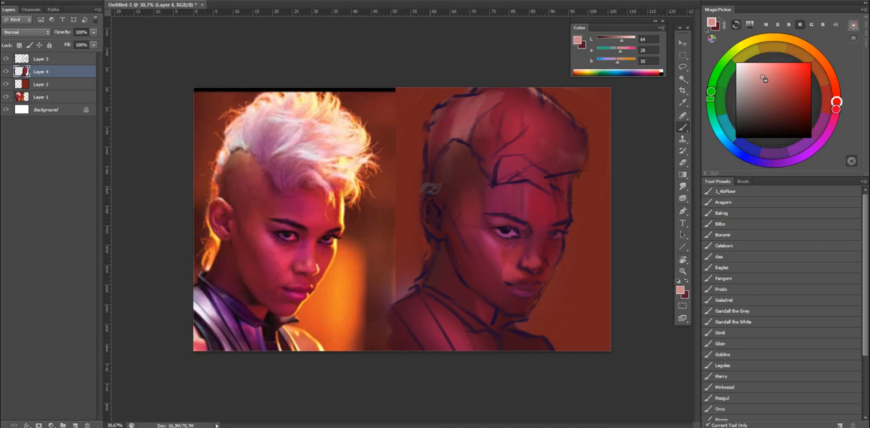
Block in the mohawk with light pink strokes from the back of the head to the crown and fringe.
{"action": "mouse_move", "coordinate": [429, 193]}
{"action": "left_mouse_down"}
{"action": "mouse_move", "coordinate": [450, 94]}
{"action": "mouse_move", "coordinate": [438, 114]}
{"action": "left_mouse_up"}
{"action": "mouse_move", "coordinate": [437, 148]}
{"action": "left_mouse_down"}
{"action": "mouse_move", "coordinate": [456, 105]}
{"action": "mouse_move", "coordinate": [445, 119]}
{"action": "left_mouse_up"}
{"action": "left_click", "coordinate": [474, 124], "text": "alt"}
{"action": "left_click", "coordinate": [459, 129], "text": "alt"}
{"action": "left_click", "coordinate": [462, 113], "text": "alt"}
{"action": "mouse_move", "coordinate": [484, 101]}
{"action": "left_mouse_down"}
{"action": "mouse_move", "coordinate": [507, 115]}
{"action": "mouse_move", "coordinate": [524, 96]}
{"action": "mouse_move", "coordinate": [531, 127]}
{"action": "mouse_move", "coordinate": [537, 104]}
{"action": "mouse_move", "coordinate": [546, 123]}
{"action": "mouse_move", "coordinate": [573, 126]}
{"action": "mouse_move", "coordinate": [564, 125]}
{"action": "mouse_move", "coordinate": [554, 176]}
{"action": "left_mouse_up"}
{"action": "mouse_move", "coordinate": [498, 181]}
{"action": "left_mouse_down"}
{"action": "mouse_move", "coordinate": [537, 144]}
{"action": "mouse_move", "coordinate": [552, 187]}
{"action": "mouse_move", "coordinate": [575, 152]}
{"action": "mouse_move", "coordinate": [533, 156]}
{"action": "mouse_move", "coordinate": [531, 145]}
{"action": "mouse_move", "coordinate": [549, 148]}
{"action": "mouse_move", "coordinate": [569, 125]}
{"action": "left_mouse_up"}
Sample muted pinks from the hair, paint over the dark red gap in its middle and check the canvas flipped.
{"action": "left_click", "coordinate": [524, 148], "text": "alt"}
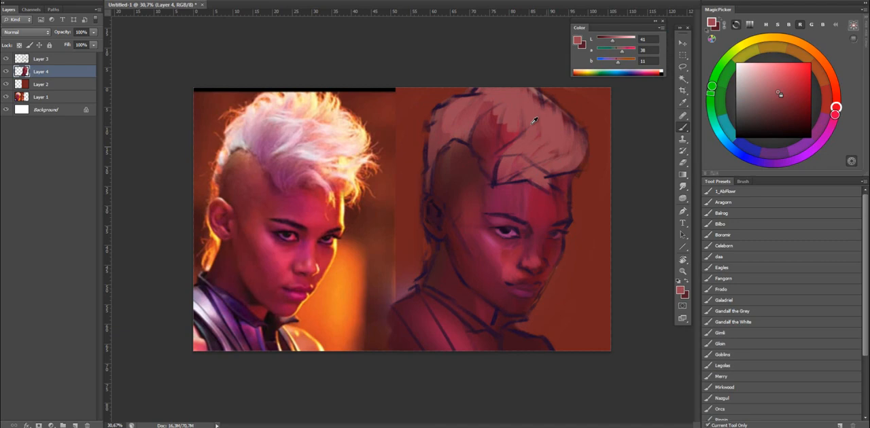
{"action": "left_click", "coordinate": [521, 161], "text": "alt"}
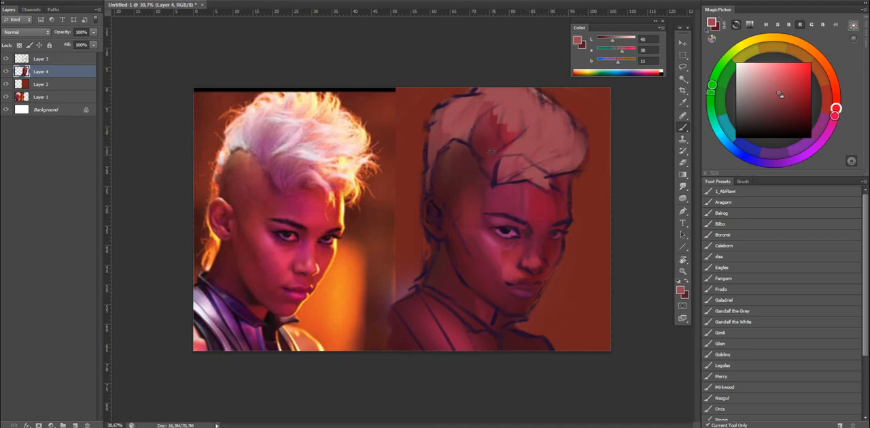
{"action": "mouse_move", "coordinate": [511, 154]}
{"action": "left_mouse_down"}
{"action": "mouse_move", "coordinate": [486, 142]}
{"action": "mouse_move", "coordinate": [495, 148]}
{"action": "mouse_move", "coordinate": [541, 70]}
{"action": "mouse_move", "coordinate": [533, 70]}
{"action": "mouse_move", "coordinate": [547, 100]}
{"action": "mouse_move", "coordinate": [496, 149]}
{"action": "mouse_move", "coordinate": [506, 127]}
{"action": "left_mouse_up"}
{"action": "key", "text": "ctrl+shift+h"}
{"action": "key", "text": "ctrl+shift+h"}
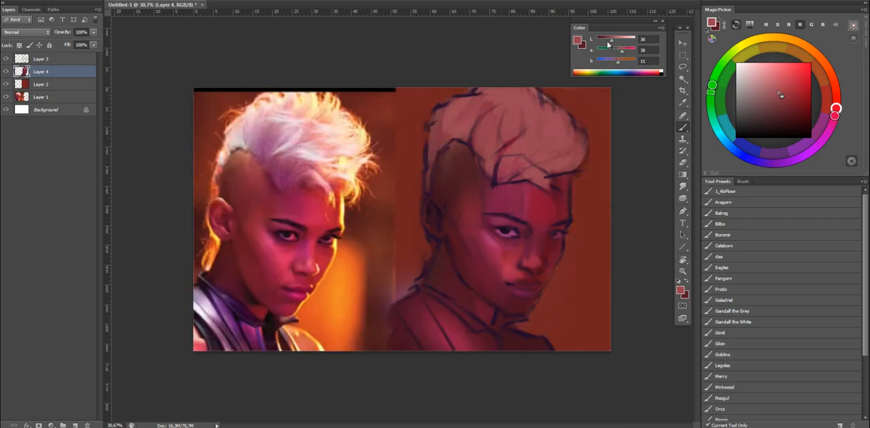
Try a near-black red with lightness 0 over the hair, undo it and set the lightness to 43.
{"action": "mouse_move", "coordinate": [608, 43]}
{"action": "left_mouse_down"}
{"action": "mouse_move", "coordinate": [624, 43]}
{"action": "mouse_move", "coordinate": [597, 43]}
{"action": "left_mouse_up"}
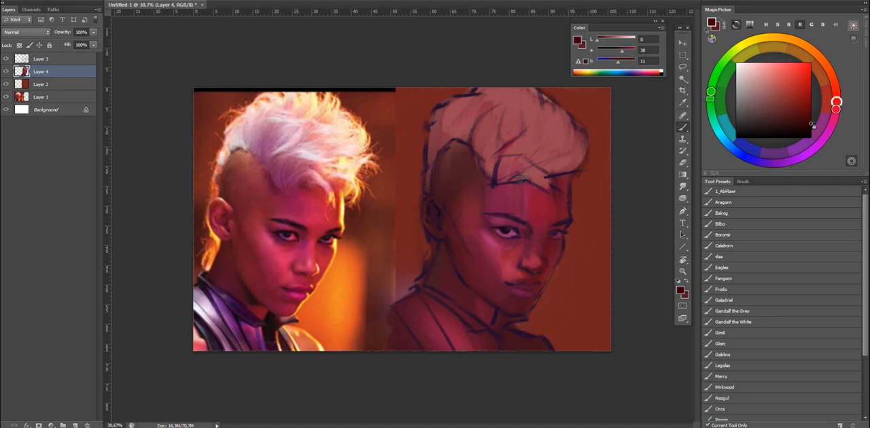
{"action": "left_click_drag", "start_coordinate": [526, 144], "coordinate": [527, 208]}
{"action": "key", "text": "ctrl+z"}
{"action": "left_click_drag", "start_coordinate": [597, 42], "coordinate": [612, 42]}
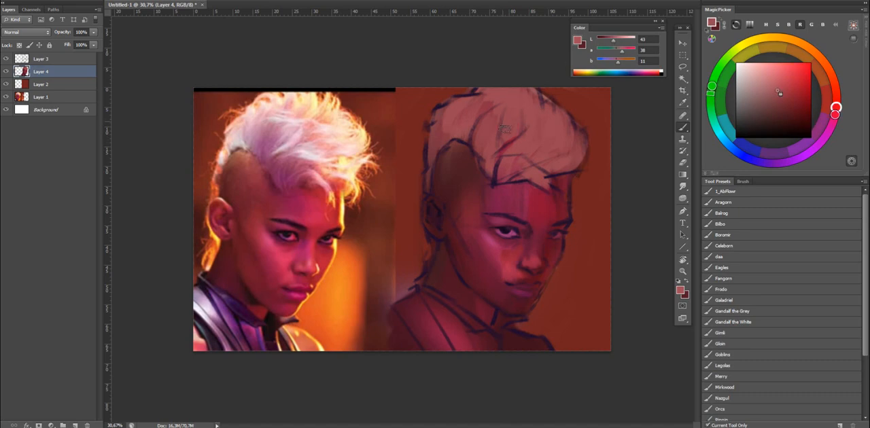
Select the Gandalf the White brush, try white over the hair and choose a light lavender to tint it softly.
{"action": "left_click", "coordinate": [741, 322]}
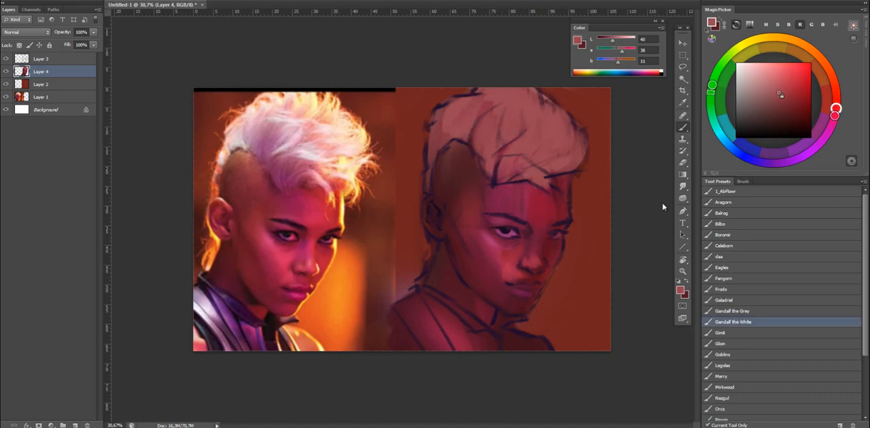
{"action": "key", "text": "d"}
{"action": "key", "text": "x"}
{"action": "mouse_move", "coordinate": [530, 135]}
{"action": "left_mouse_down"}
{"action": "mouse_move", "coordinate": [477, 120]}
{"action": "mouse_move", "coordinate": [521, 153]}
{"action": "mouse_move", "coordinate": [530, 123]}
{"action": "left_mouse_up"}
{"action": "key", "text": "ctrl+z"}
{"action": "key", "text": "ctrl+z"}
{"action": "left_click_drag", "start_coordinate": [835, 115], "coordinate": [785, 161]}
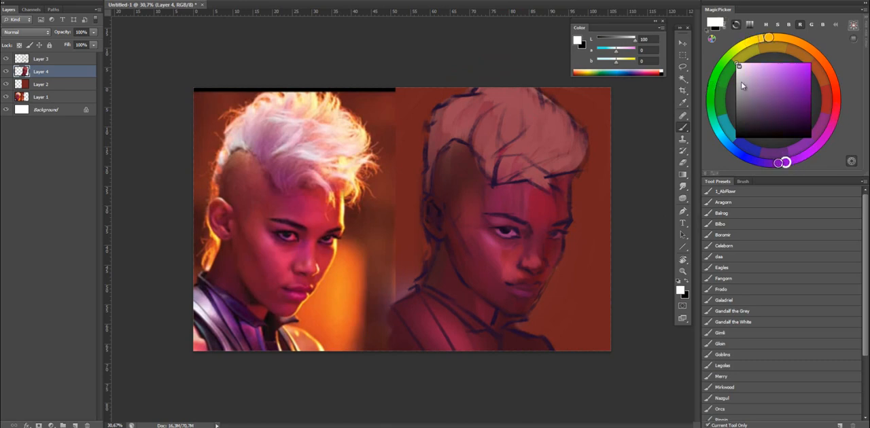
{"action": "left_click", "coordinate": [754, 65]}
{"action": "mouse_move", "coordinate": [510, 127]}
{"action": "left_mouse_down"}
{"action": "mouse_move", "coordinate": [538, 126]}
{"action": "mouse_move", "coordinate": [521, 104]}
{"action": "mouse_move", "coordinate": [551, 125]}
{"action": "left_mouse_up"}
{"action": "key", "text": "ctrl+z"}
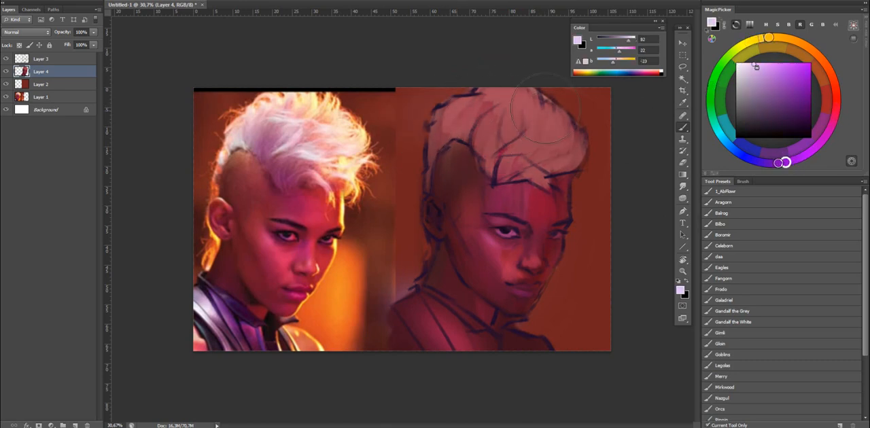
Switch to the Bilbo brush after trying the daa and Gimli presets, and sample a mid pink from the hair.
{"action": "left_click", "coordinate": [732, 257]}
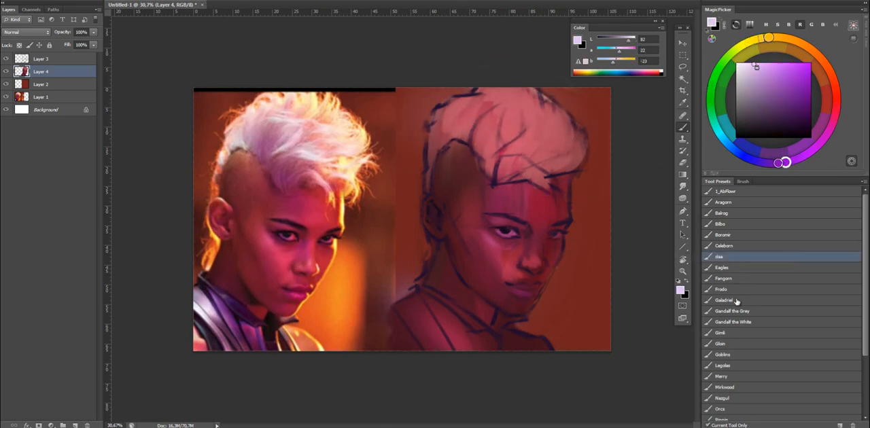
{"action": "left_click", "coordinate": [732, 336]}
{"action": "left_click", "coordinate": [734, 223]}
{"action": "left_click_drag", "start_coordinate": [613, 62], "coordinate": [597, 62]}
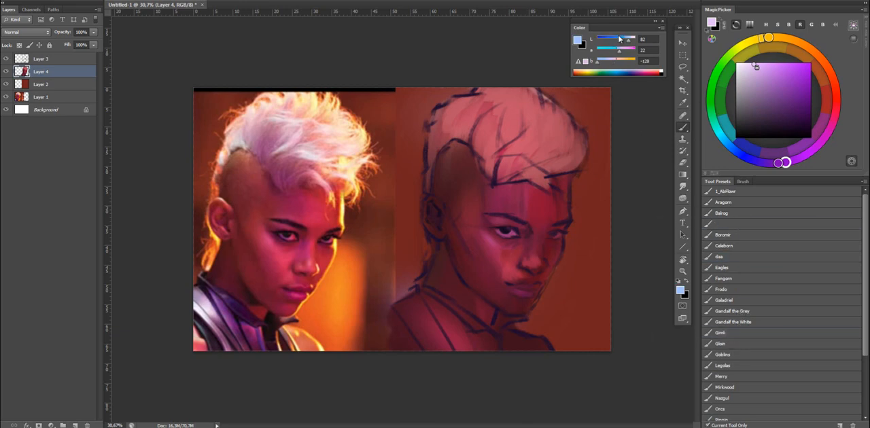
{"action": "left_click", "coordinate": [503, 123], "text": "alt"}
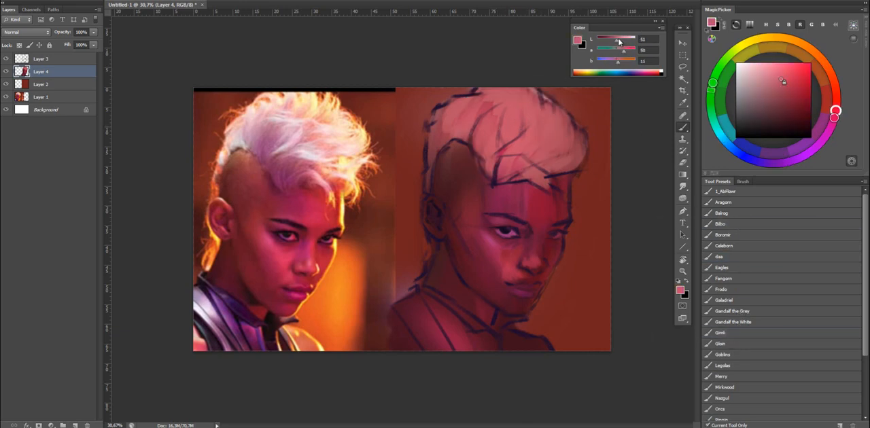
Choose a pale magenta-pink and paint lighter strokes over the back and top of the hair.
{"action": "left_click", "coordinate": [523, 108], "text": "alt"}
{"action": "left_click", "coordinate": [758, 75]}
{"action": "left_click_drag", "start_coordinate": [836, 110], "coordinate": [824, 138]}
{"action": "mouse_move", "coordinate": [487, 146]}
{"action": "left_mouse_down"}
{"action": "mouse_move", "coordinate": [526, 100]}
{"action": "mouse_move", "coordinate": [477, 133]}
{"action": "mouse_move", "coordinate": [488, 136]}
{"action": "mouse_move", "coordinate": [488, 97]}
{"action": "mouse_move", "coordinate": [479, 138]}
{"action": "mouse_move", "coordinate": [494, 103]}
{"action": "mouse_move", "coordinate": [452, 114]}
{"action": "left_mouse_up"}
{"action": "left_click_drag", "start_coordinate": [624, 41], "coordinate": [629, 41]}
{"action": "left_click_drag", "start_coordinate": [449, 130], "coordinate": [458, 114]}
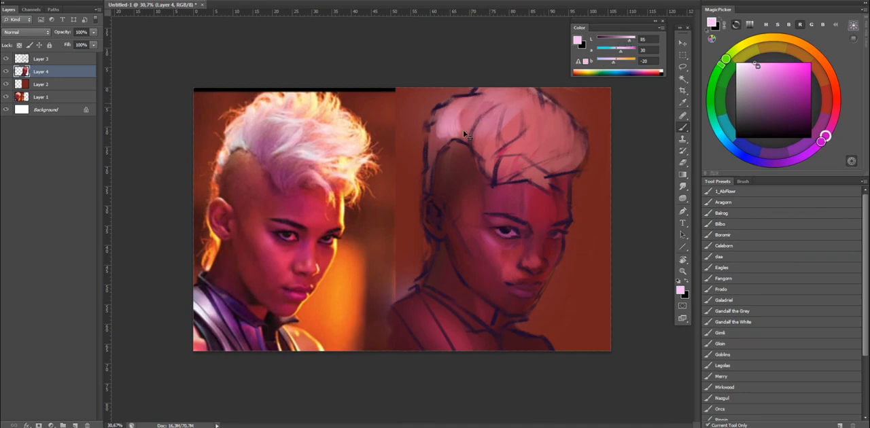
{"action": "mouse_move", "coordinate": [496, 95]}
{"action": "left_mouse_down"}
{"action": "mouse_move", "coordinate": [483, 133]}
{"action": "mouse_move", "coordinate": [543, 129]}
{"action": "mouse_move", "coordinate": [516, 134]}
{"action": "mouse_move", "coordinate": [568, 141]}
{"action": "mouse_move", "coordinate": [559, 128]}
{"action": "mouse_move", "coordinate": [538, 127]}
{"action": "mouse_move", "coordinate": [534, 149]}
{"action": "left_mouse_up"}
Sample pinks from the crown and paint light strands across the front of the hair.
{"action": "left_click", "coordinate": [518, 114], "text": "alt"}
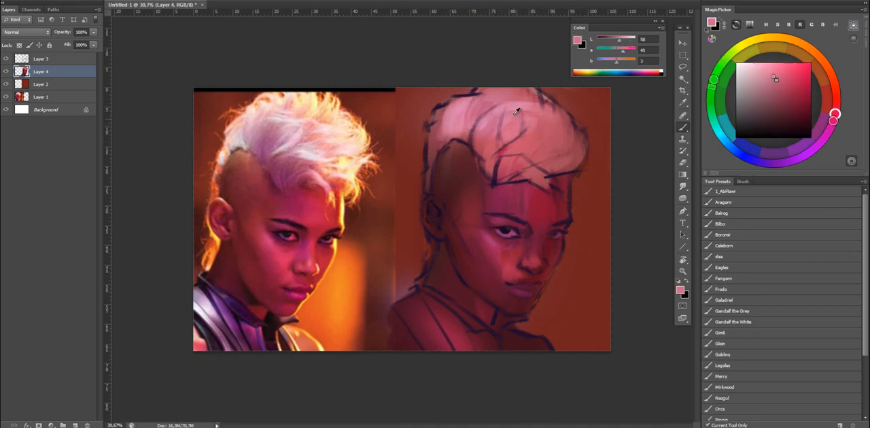
{"action": "left_click", "coordinate": [517, 112], "text": "alt"}
{"action": "mouse_move", "coordinate": [518, 109]}
{"action": "left_mouse_down"}
{"action": "mouse_move", "coordinate": [543, 126]}
{"action": "mouse_move", "coordinate": [548, 116]}
{"action": "mouse_move", "coordinate": [521, 141]}
{"action": "mouse_move", "coordinate": [518, 155]}
{"action": "mouse_move", "coordinate": [537, 155]}
{"action": "mouse_move", "coordinate": [517, 157]}
{"action": "mouse_move", "coordinate": [560, 149]}
{"action": "mouse_move", "coordinate": [572, 141]}
{"action": "mouse_move", "coordinate": [545, 138]}
{"action": "mouse_move", "coordinate": [576, 116]}
{"action": "mouse_move", "coordinate": [564, 149]}
{"action": "left_mouse_up"}
{"action": "key", "text": "shift+b"}
{"action": "right_click", "coordinate": [562, 151], "text": "alt"}
{"action": "key", "text": "shift+b"}
{"action": "left_click", "coordinate": [549, 144], "text": "alt"}
{"action": "left_click", "coordinate": [553, 138], "text": "alt"}
{"action": "key", "text": "shift+b"}
{"action": "key", "text": "shift+b"}
Select the Gandalf the Grey brush and an orange, and try a warm glow on the hair's front edge.
{"action": "left_click", "coordinate": [741, 311]}
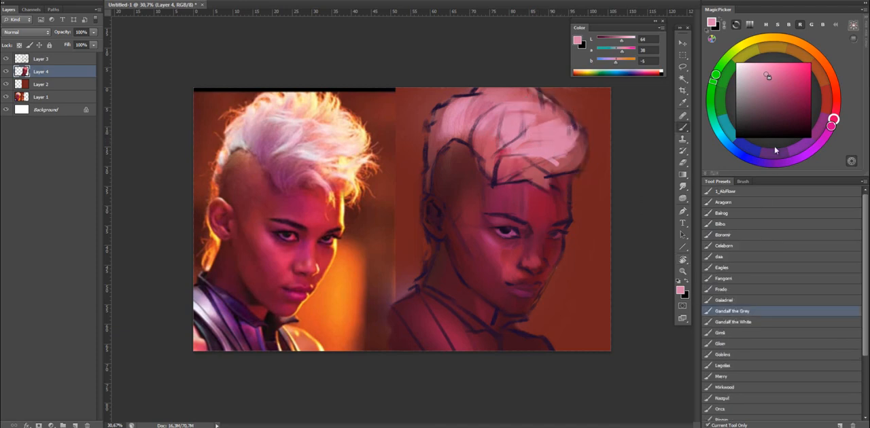
{"action": "left_click_drag", "start_coordinate": [833, 94], "coordinate": [804, 45]}
{"action": "left_click", "coordinate": [798, 71]}
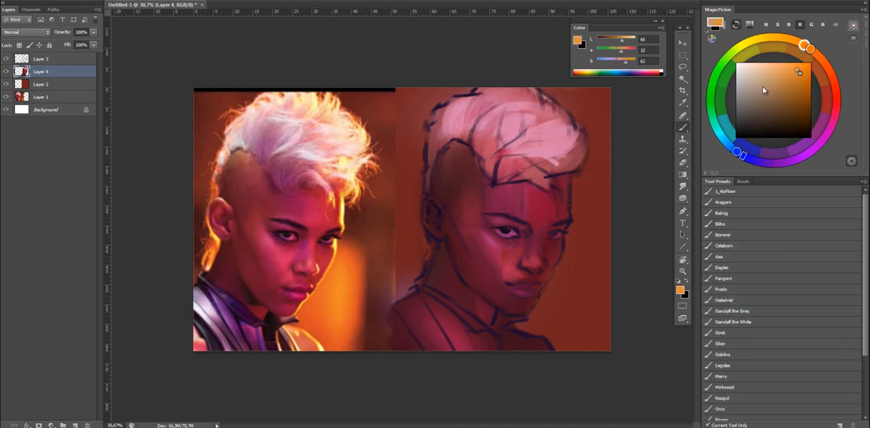
{"action": "left_click", "coordinate": [566, 132]}
{"action": "key", "text": "ctrl+z"}
{"action": "left_click", "coordinate": [556, 127]}
{"action": "key", "text": "ctrl+z"}
Lighten the orange, shift it to golden yellow and glaze a soft warm glow over the top of the hair.
{"action": "left_click", "coordinate": [786, 64]}
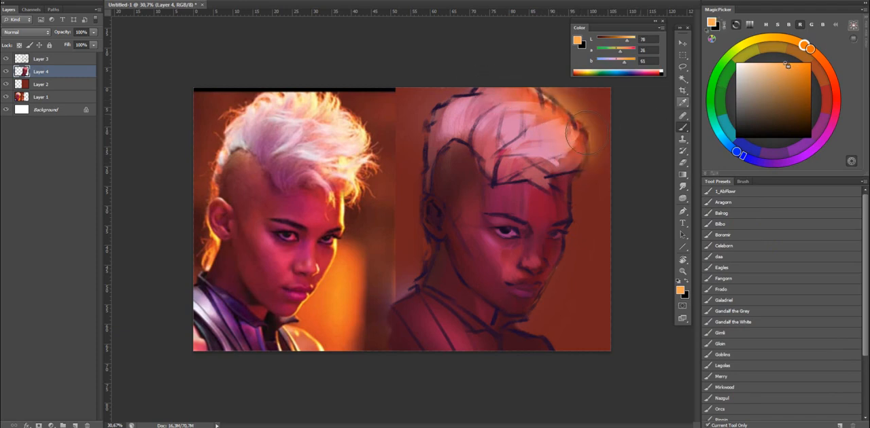
{"action": "left_click", "coordinate": [555, 125]}
{"action": "key", "text": "ctrl+z"}
{"action": "left_click", "coordinate": [550, 122]}
{"action": "left_click_drag", "start_coordinate": [804, 45], "coordinate": [780, 38]}
{"action": "key", "text": "ctrl+z"}
{"action": "left_click_drag", "start_coordinate": [563, 125], "coordinate": [513, 113]}
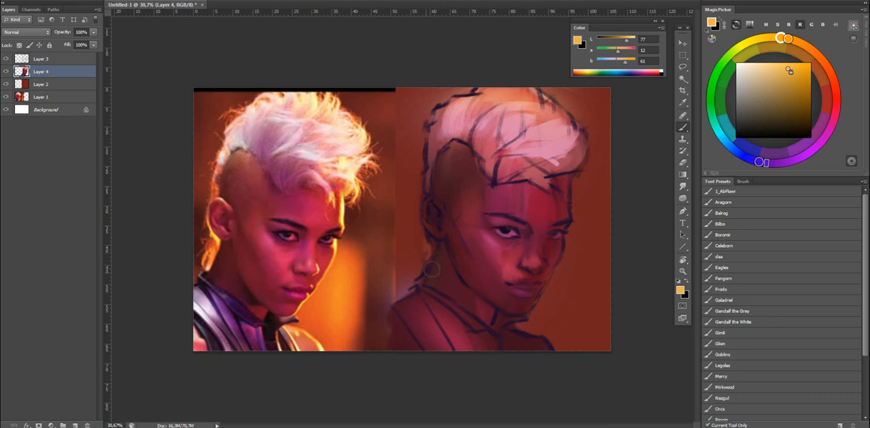
Brush a faint golden glow along the neck and the face's outer edge, and erase the spill beyond the contour.
{"action": "mouse_move", "coordinate": [491, 257]}
{"action": "left_mouse_down"}
{"action": "mouse_move", "coordinate": [573, 257]}
{"action": "mouse_move", "coordinate": [533, 255]}
{"action": "left_mouse_up"}
{"action": "left_click_drag", "start_coordinate": [564, 204], "coordinate": [573, 204]}
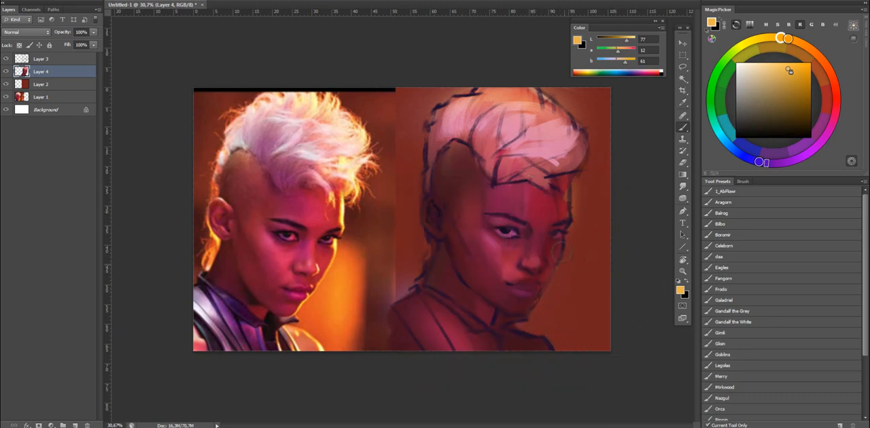
{"action": "key", "text": "e"}
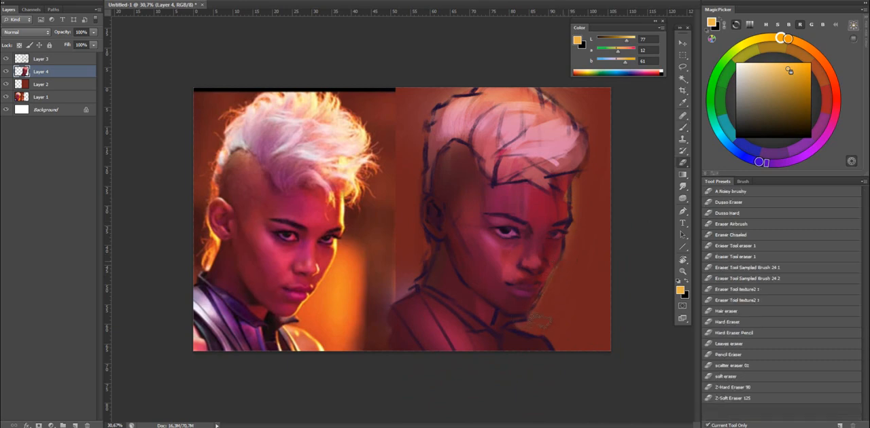
{"action": "left_click_drag", "start_coordinate": [581, 184], "coordinate": [581, 238]}
Return to the Bilbo brush, choose a saturated golden orange and paint the rim light down the forehead's edge.
{"action": "key", "text": "b"}
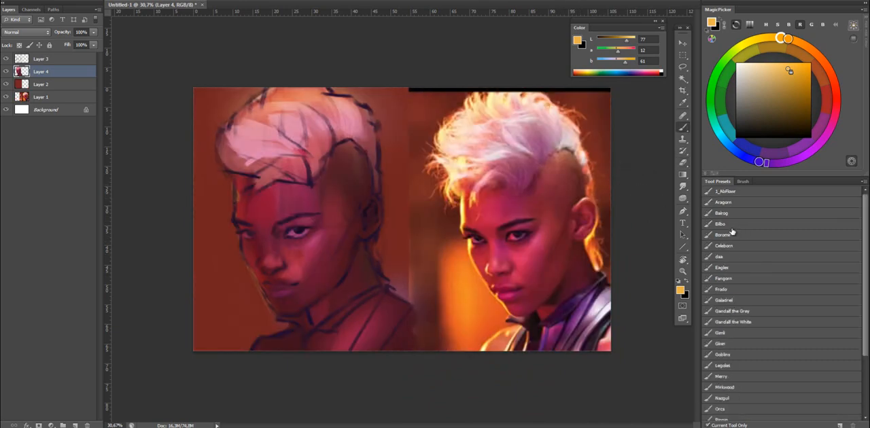
{"action": "left_click", "coordinate": [731, 225]}
{"action": "key", "text": "ctrl+shift+h"}
{"action": "left_click", "coordinate": [800, 69]}
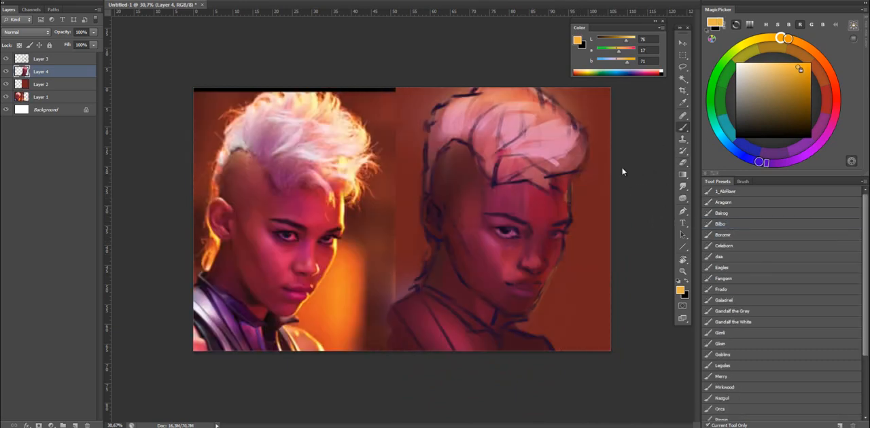
{"action": "mouse_move", "coordinate": [565, 195]}
{"action": "left_mouse_down"}
{"action": "mouse_move", "coordinate": [567, 217]}
{"action": "mouse_move", "coordinate": [568, 181]}
{"action": "left_mouse_up"}
{"action": "key", "text": "ctrl+z"}
{"action": "left_click", "coordinate": [795, 41]}
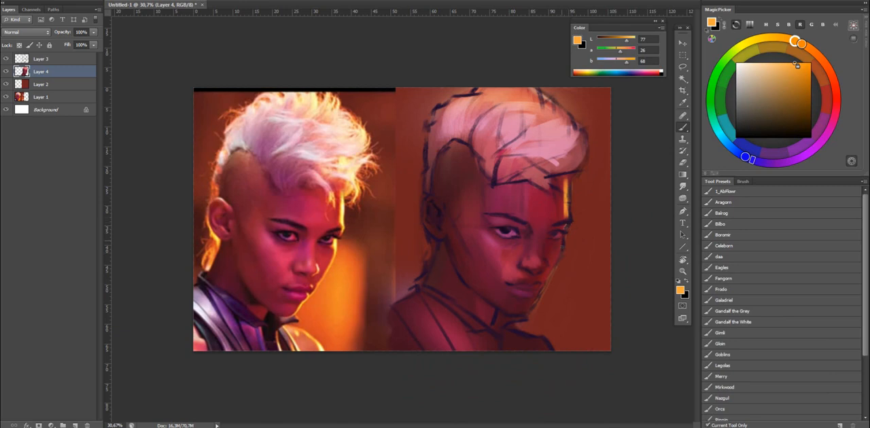
Extend the golden-orange rim light along the cheek, nose, chin and fringe, checking it on the flipped canvas.
{"action": "left_click_drag", "start_coordinate": [561, 252], "coordinate": [546, 283]}
{"action": "key", "text": "ctrl+shift+h"}
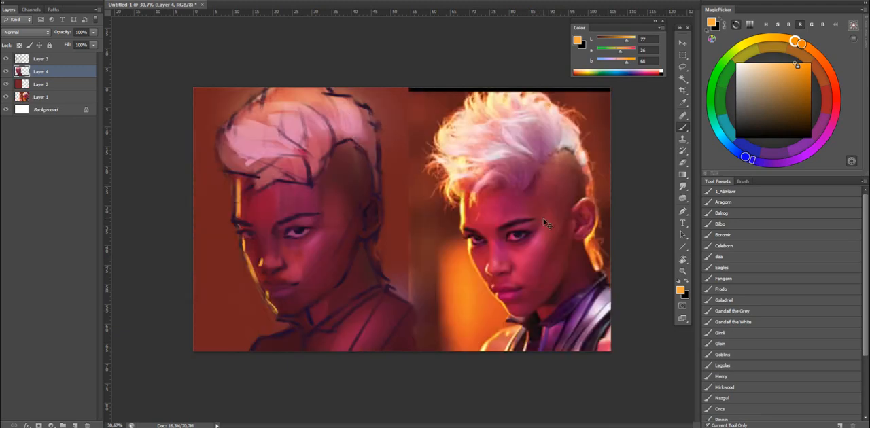
{"action": "key", "text": "ctrl+shift+h"}
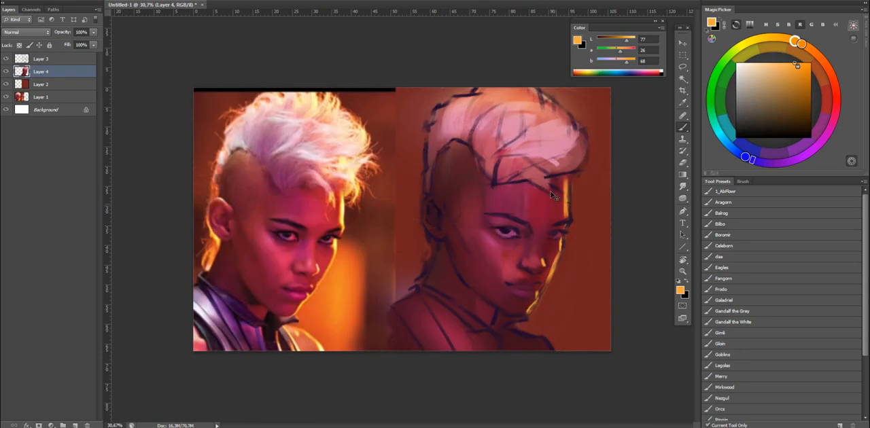
{"action": "left_click_drag", "start_coordinate": [562, 172], "coordinate": [573, 157]}
Select the line sketch on Layer 3 and hide it.
{"action": "left_click", "coordinate": [41, 58]}
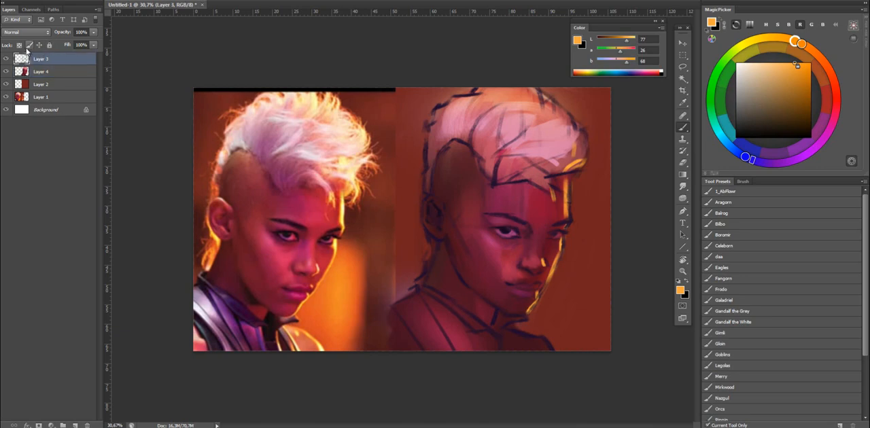
{"action": "left_click", "coordinate": [7, 59]}
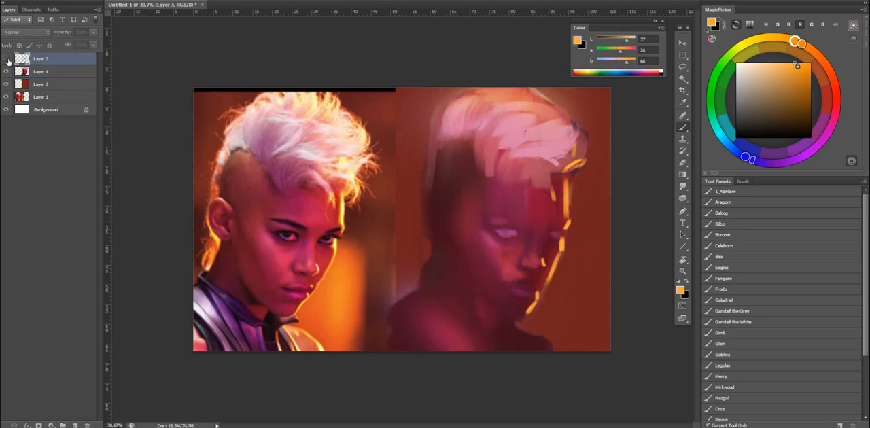
Show the line sketch on Layer 3 again and lock its transparent pixels for recolouring.
{"action": "left_click", "coordinate": [7, 59]}
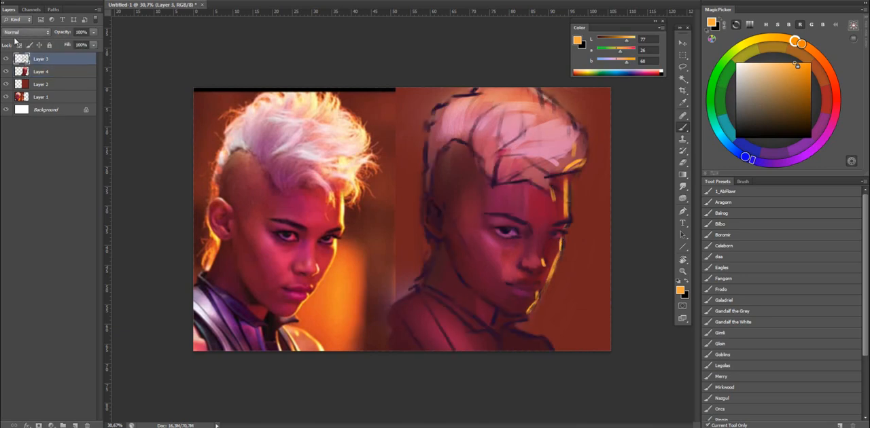
{"action": "left_click", "coordinate": [39, 44]}
{"action": "right_click", "coordinate": [555, 141], "text": "alt"}
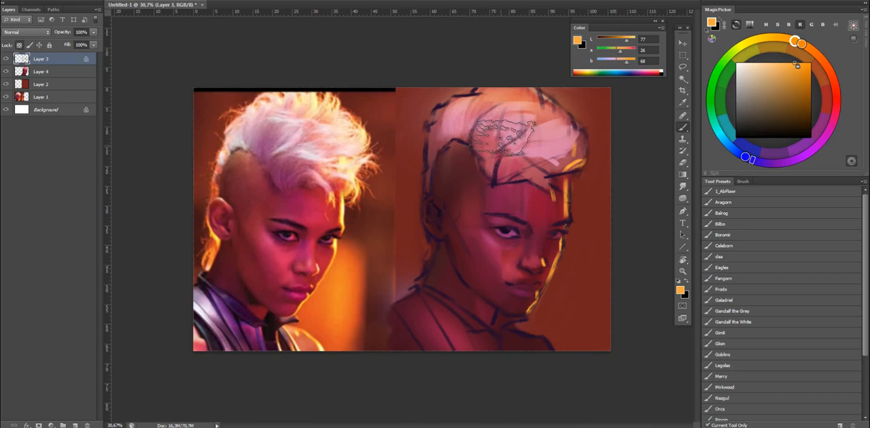
{"action": "left_click_drag", "start_coordinate": [441, 213], "coordinate": [439, 231]}
{"action": "key", "text": "ctrl+z"}
Recolour the hair's sketch lines with pink and orange tones sampled from the painted mohawk, using a smaller brush along the fringe side.
{"action": "left_click", "coordinate": [467, 177], "text": "alt"}
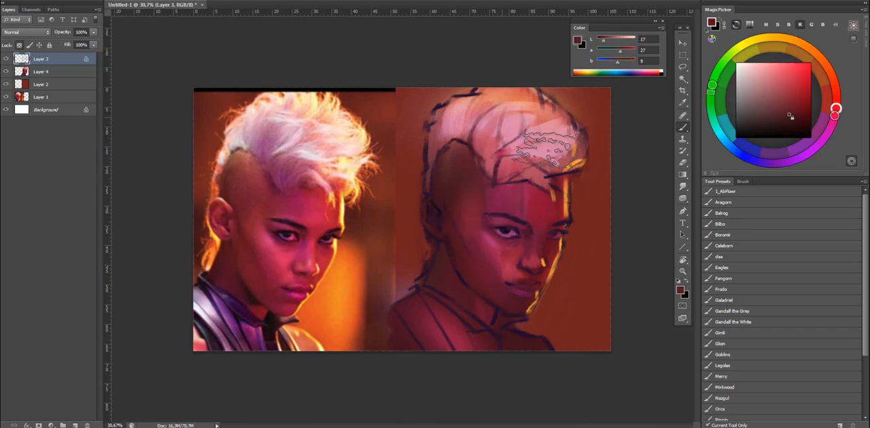
{"action": "left_click", "coordinate": [479, 153], "text": "alt"}
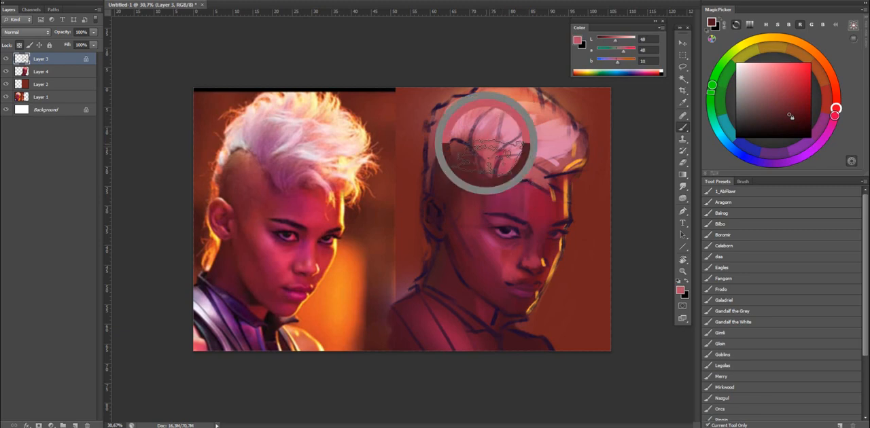
{"action": "left_click", "coordinate": [571, 143], "text": "alt"}
{"action": "left_click", "coordinate": [774, 65]}
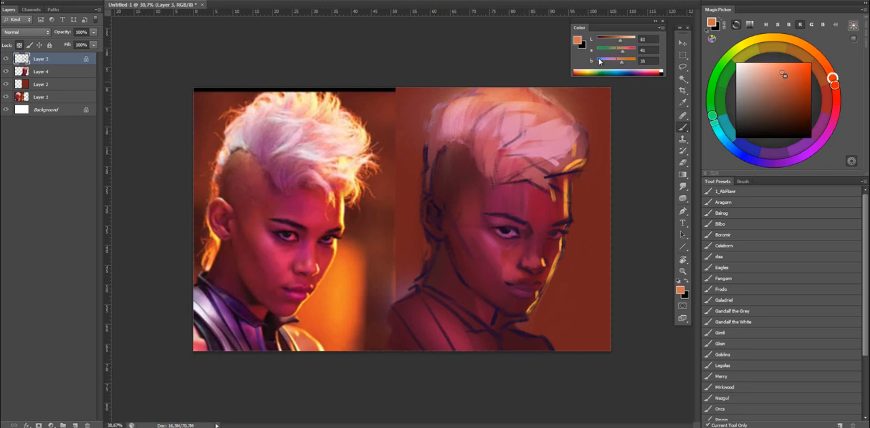
{"action": "key", "text": "["}
{"action": "key", "text": "["}
{"action": "key", "text": "["}
{"action": "left_click_drag", "start_coordinate": [570, 124], "coordinate": [572, 171]}
Recolour the sketch lines around the shaved side, ear and eyes with dark red and plum skin tones sampled nearby.
{"action": "left_click", "coordinate": [446, 176], "text": "alt"}
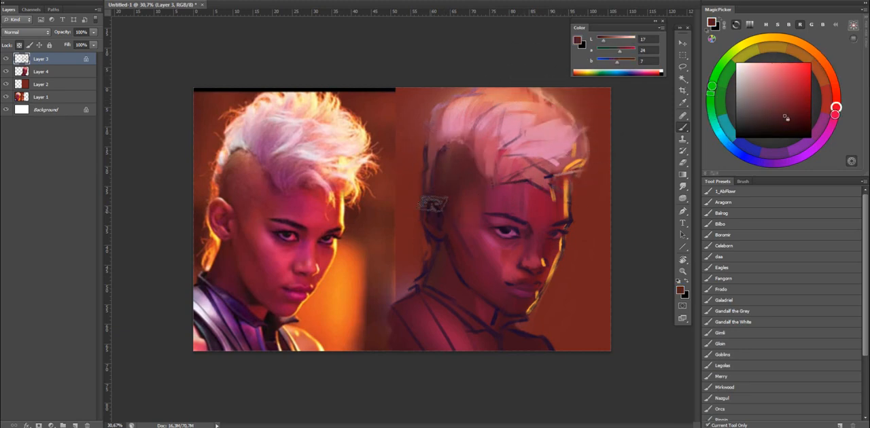
{"action": "left_click", "coordinate": [449, 199], "text": "alt"}
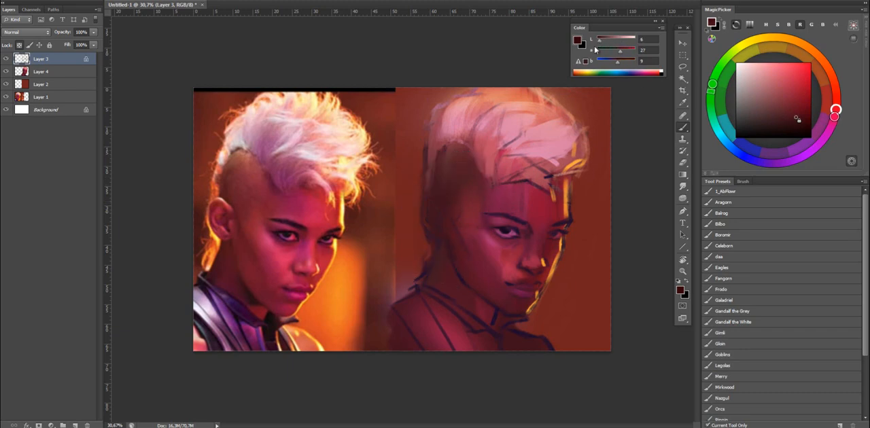
{"action": "left_click", "coordinate": [455, 181], "text": "alt"}
{"action": "left_click", "coordinate": [449, 193], "text": "alt"}
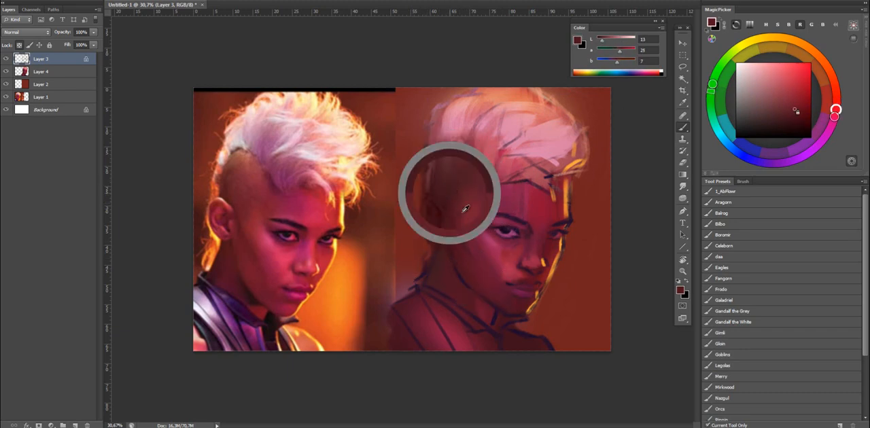
{"action": "left_click", "coordinate": [492, 219], "text": "alt"}
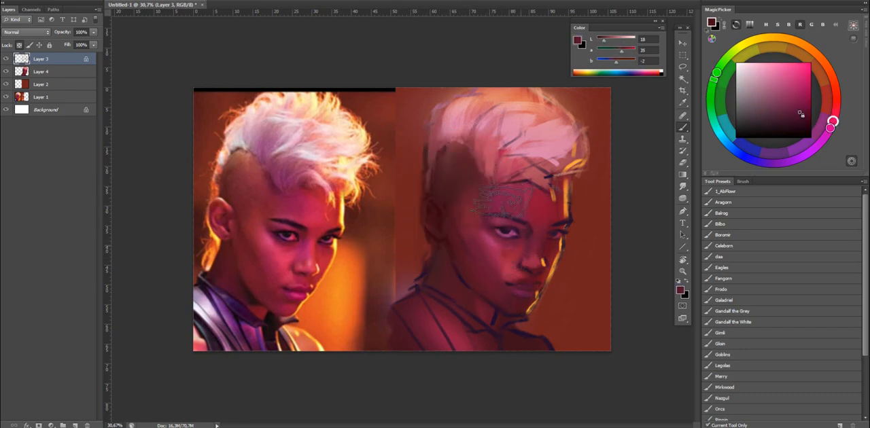
{"action": "left_click", "coordinate": [506, 213], "text": "alt"}
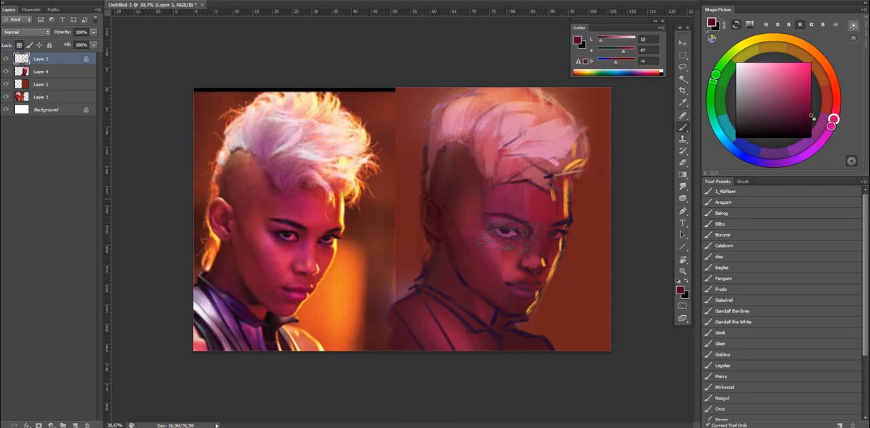
{"action": "left_click", "coordinate": [558, 208], "text": "alt"}
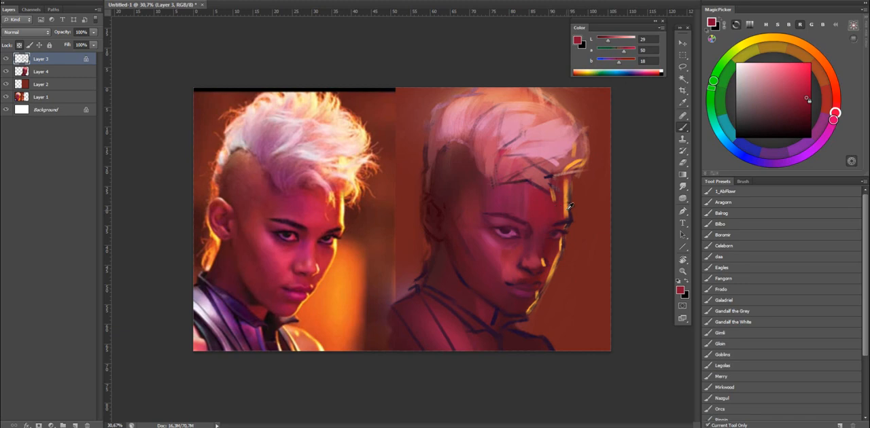
Recolour the face's outer contour lines along the forehead and cheek with orange tones sampled from the rim light.
{"action": "left_click", "coordinate": [570, 206], "text": "alt"}
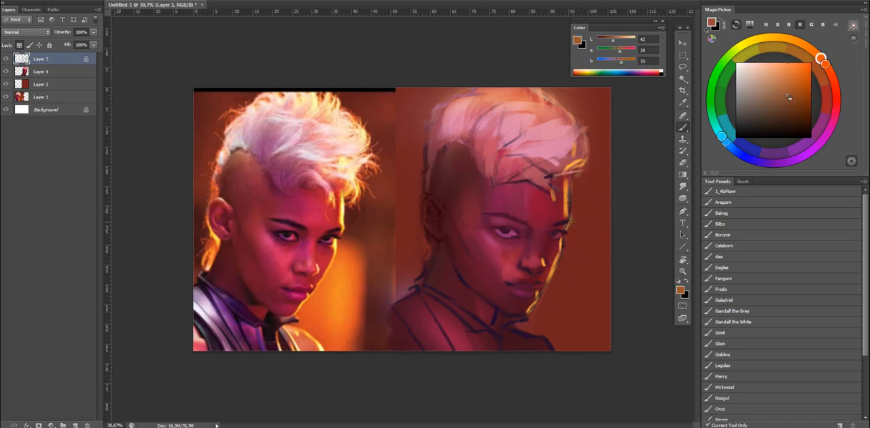
{"action": "left_click", "coordinate": [568, 201], "text": "alt"}
{"action": "left_click_drag", "start_coordinate": [572, 176], "coordinate": [568, 222]}
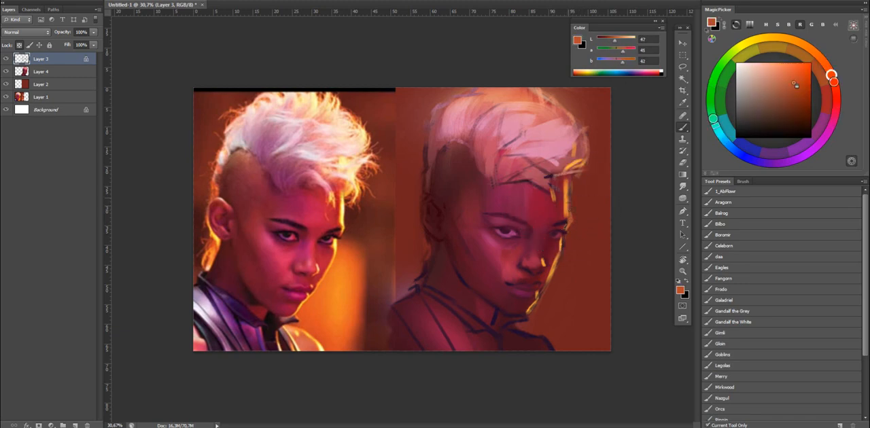
{"action": "left_click_drag", "start_coordinate": [568, 260], "coordinate": [566, 245]}
{"action": "left_click", "coordinate": [564, 238], "text": "alt"}
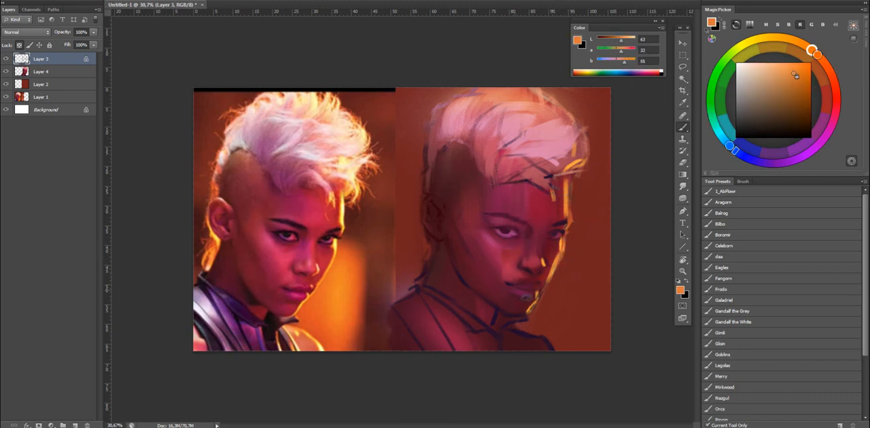
Recolour the chin and shoulder lines orange and the collar lines dark red, checking the result on the flipped canvas.
{"action": "mouse_move", "coordinate": [540, 277]}
{"action": "left_mouse_down"}
{"action": "mouse_move", "coordinate": [523, 320]}
{"action": "mouse_move", "coordinate": [553, 351]}
{"action": "left_mouse_up"}
{"action": "right_click", "coordinate": [524, 315], "text": "alt"}
{"action": "left_click_drag", "start_coordinate": [518, 331], "coordinate": [500, 333]}
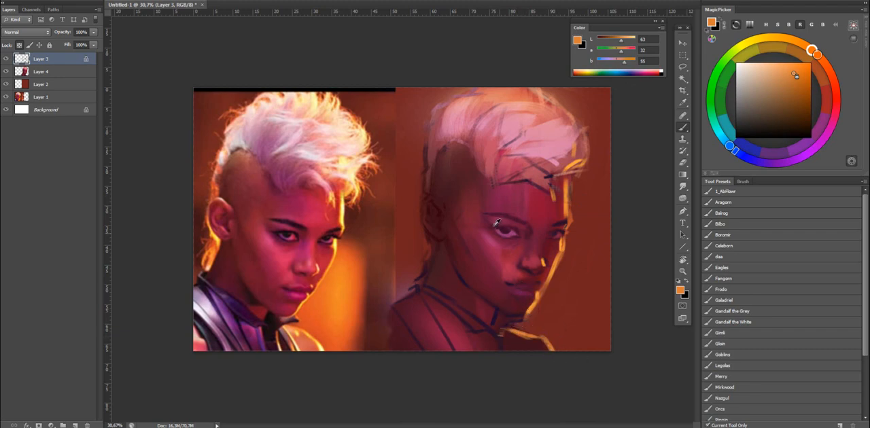
{"action": "left_click", "coordinate": [495, 323], "text": "alt"}
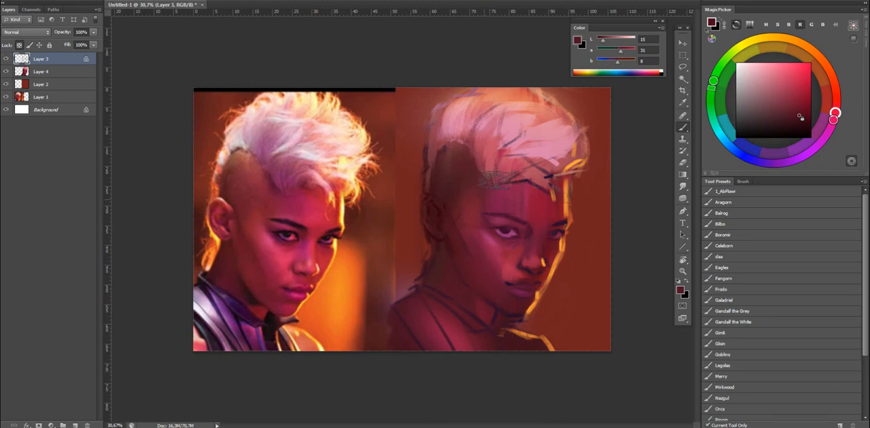
{"action": "key", "text": "ctrl+shift+h"}
{"action": "key", "text": "ctrl+shift+h"}
Recolour the sketch outline around the back and crown of the hair with light pink.
{"action": "left_click_drag", "start_coordinate": [434, 113], "coordinate": [475, 89]}
{"action": "left_click", "coordinate": [466, 104], "text": "alt"}
{"action": "left_click", "coordinate": [631, 40]}
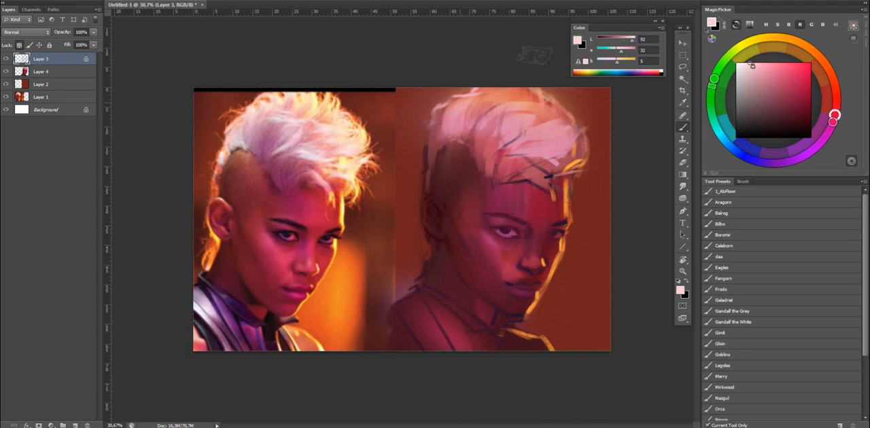
Copy the merged image, paste it as a new layer above Layer 3 and return to the brush.
{"action": "key", "text": "ctrl+space"}
{"action": "mouse_move", "coordinate": [578, 156]}
{"action": "left_mouse_down"}
{"action": "mouse_move", "coordinate": [536, 167]}
{"action": "mouse_move", "coordinate": [569, 158]}
{"action": "mouse_move", "coordinate": [561, 178]}
{"action": "left_mouse_up"}
{"action": "key", "text": "ctrl+shift+c"}
{"action": "key", "text": "ctrl+v"}
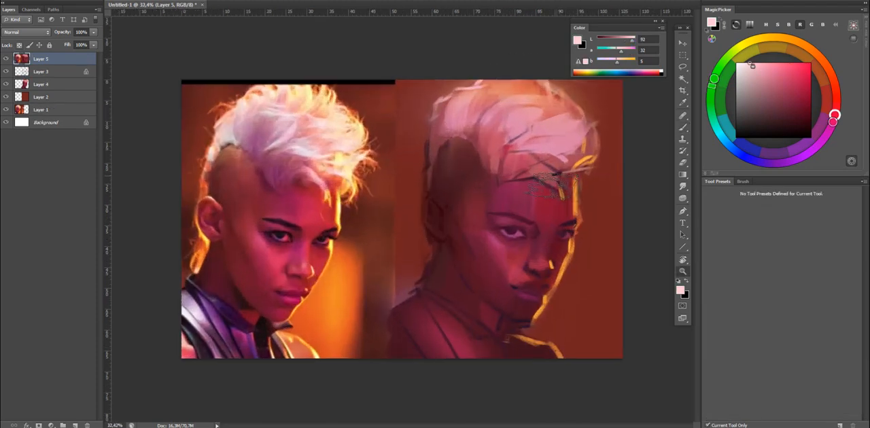
{"action": "key", "text": "b"}
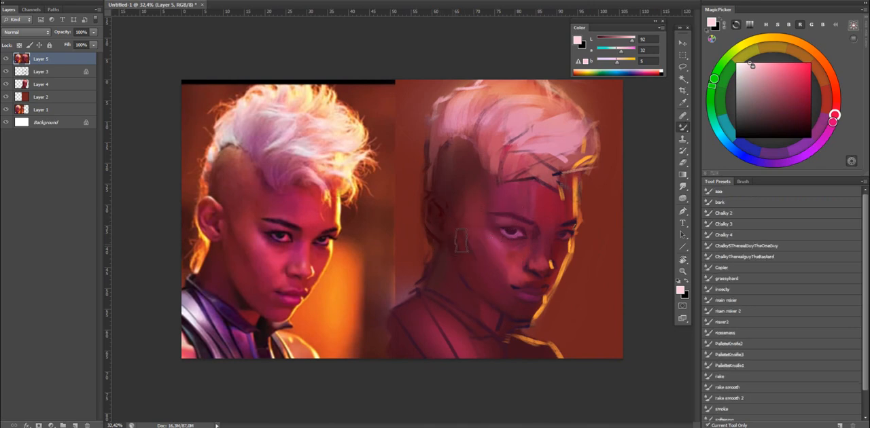
Sample the golden-orange rim colour and paint lit strands of hair below the ear with the Mixer Brush.
{"action": "left_click", "coordinate": [574, 185], "text": "alt"}
{"action": "key", "text": "shift+b"}
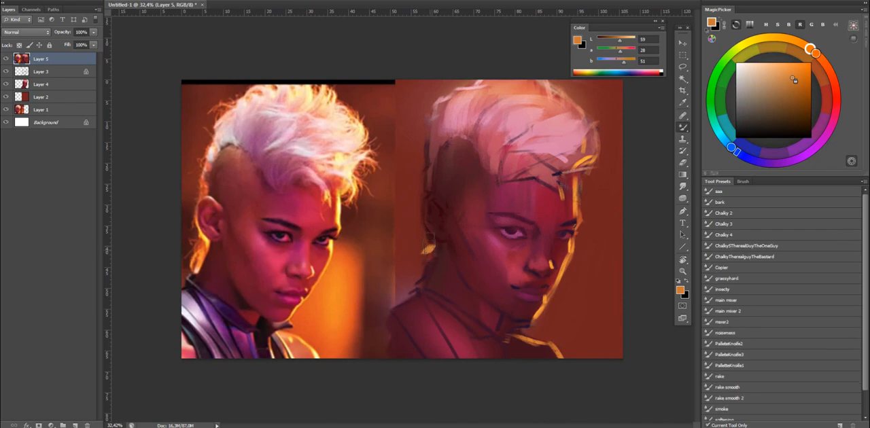
{"action": "left_click_drag", "start_coordinate": [425, 252], "coordinate": [433, 246]}
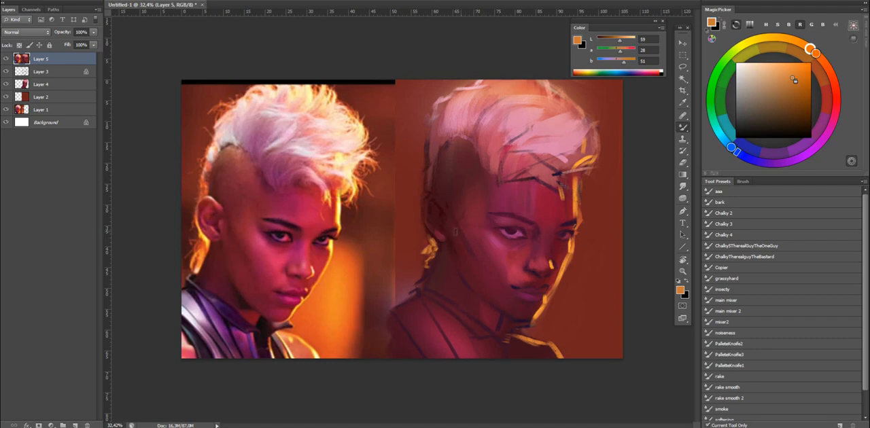
Return to the regular brush and model the ear with muted reds sampled from the surrounding skin.
{"action": "key", "text": "shift+b"}
{"action": "left_click", "coordinate": [448, 224], "text": "alt"}
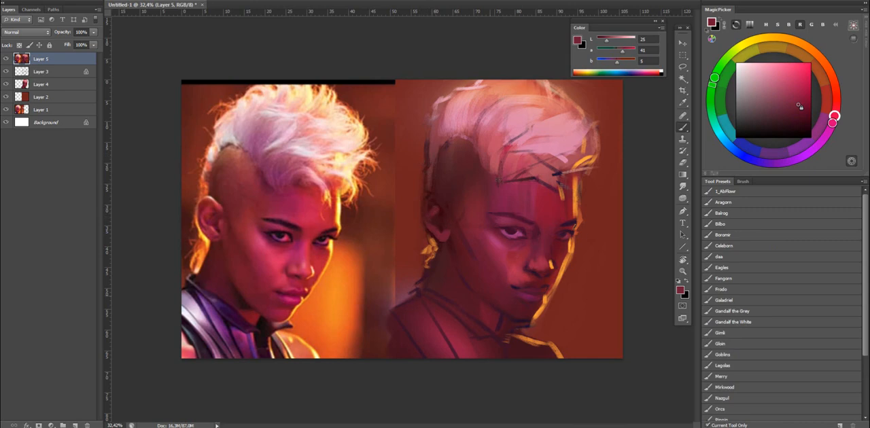
{"action": "left_click", "coordinate": [441, 208], "text": "alt"}
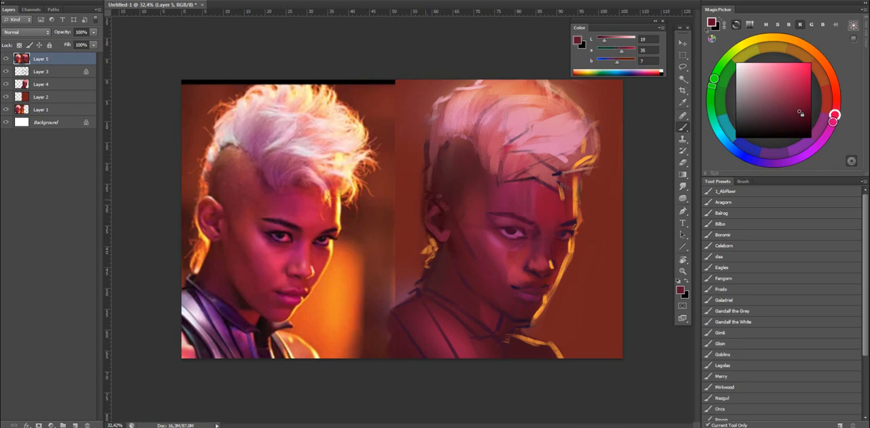
Flip the canvas and soften the hairline above the shaved side with muted pink and brownish-red tones.
{"action": "left_click", "coordinate": [617, 43]}
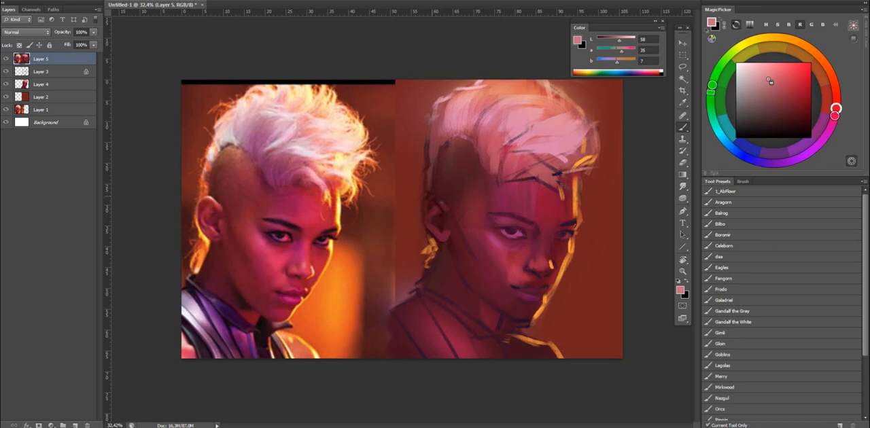
{"action": "key", "text": "ctrl+shift+h"}
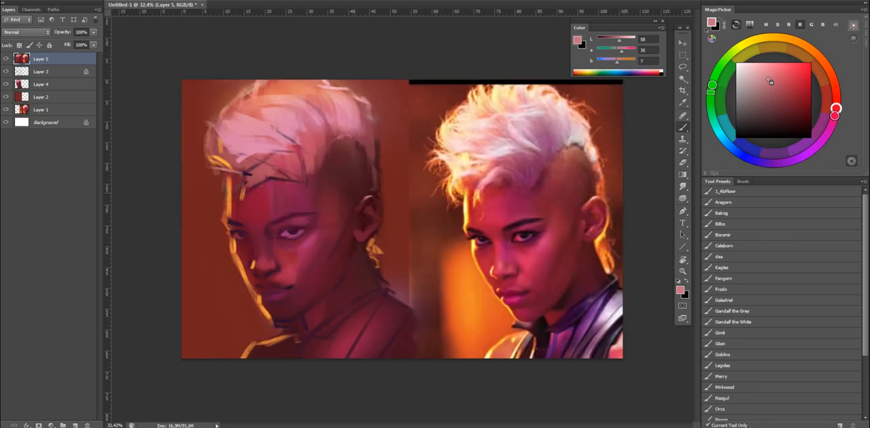
{"action": "left_click", "coordinate": [366, 186], "text": "alt"}
{"action": "left_click", "coordinate": [353, 151], "text": "alt"}
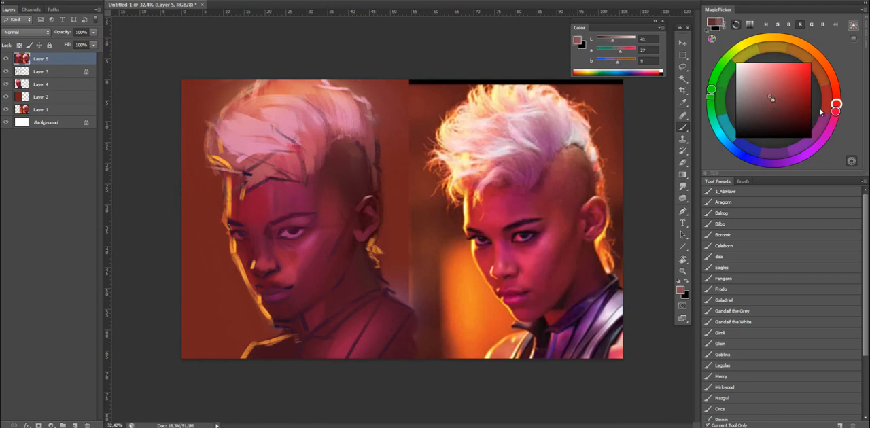
{"action": "left_click_drag", "start_coordinate": [834, 105], "coordinate": [754, 96]}
{"action": "left_click", "coordinate": [837, 99]}
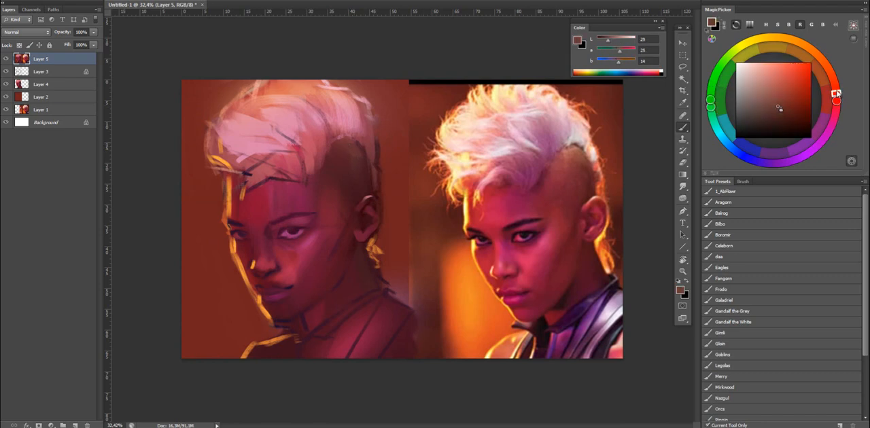
{"action": "left_click", "coordinate": [774, 88]}
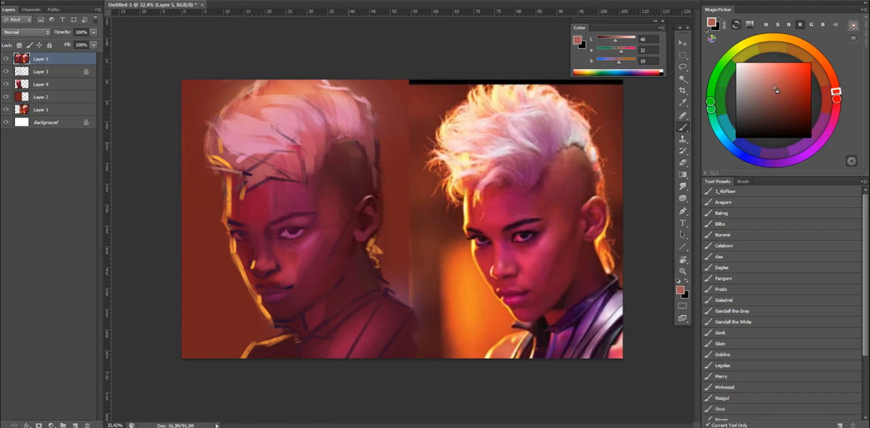
{"action": "left_click", "coordinate": [350, 144], "text": "alt"}
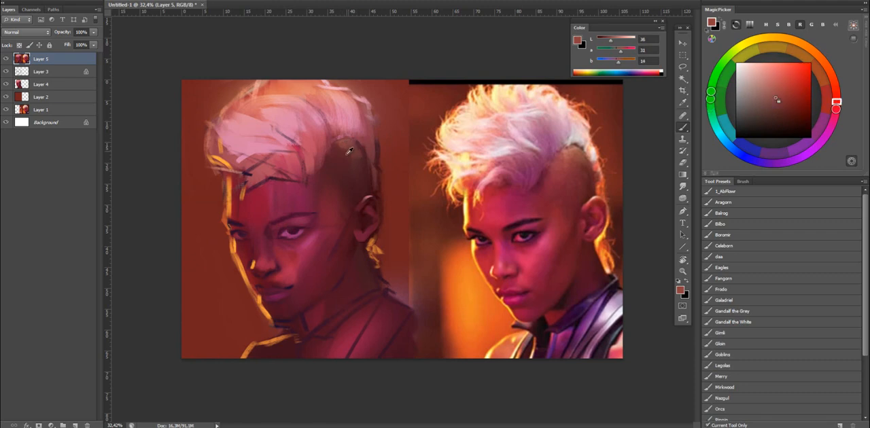
{"action": "left_click", "coordinate": [357, 155], "text": "alt"}
Sample the brow area's plum tone, darken it to near-black and define the eyes, brows and nostrils.
{"action": "left_click", "coordinate": [304, 209], "text": "alt"}
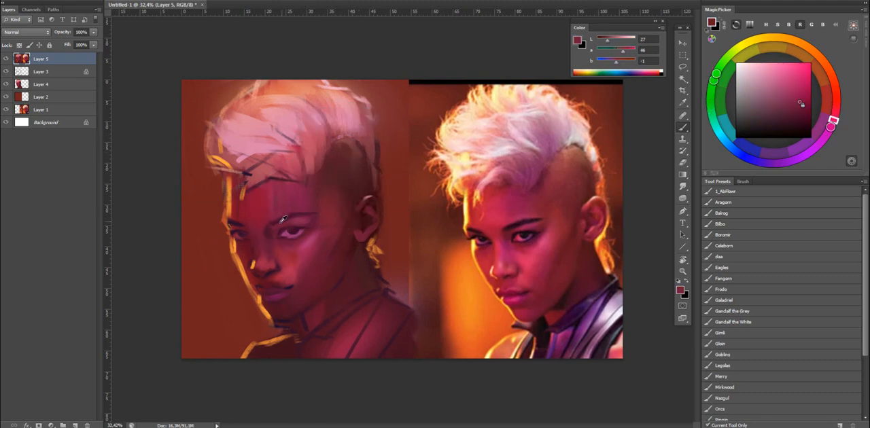
{"action": "left_click", "coordinate": [280, 221], "text": "alt"}
{"action": "left_click", "coordinate": [281, 221], "text": "alt"}
{"action": "left_click_drag", "start_coordinate": [602, 41], "coordinate": [600, 41]}
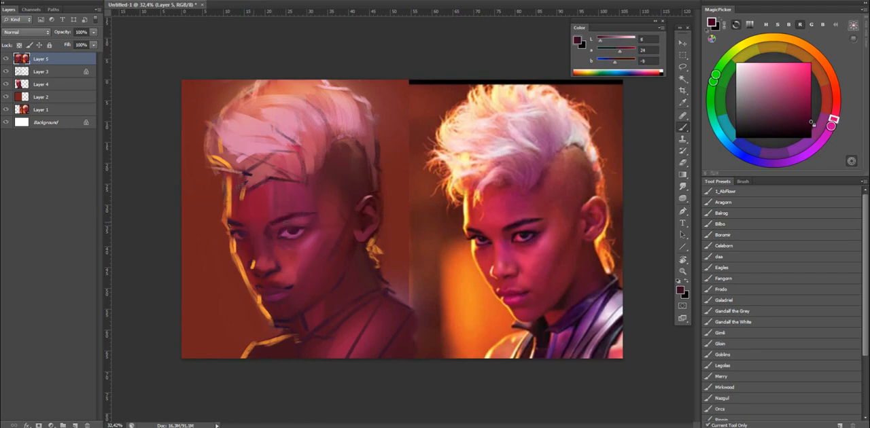
{"action": "left_click", "coordinate": [790, 133]}
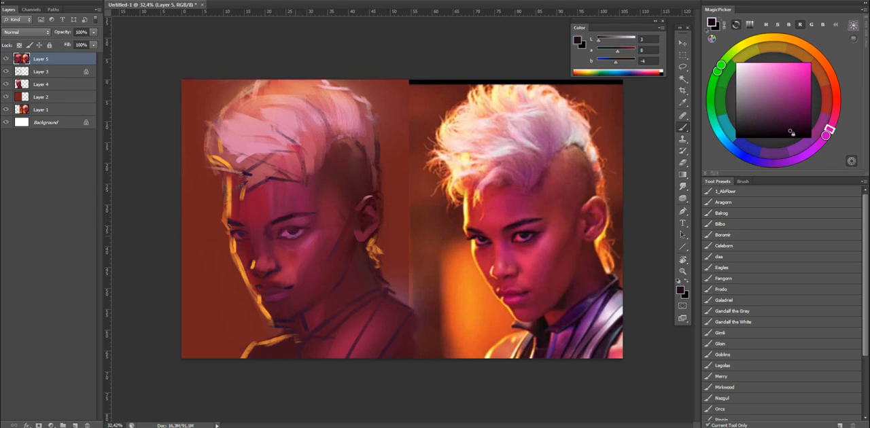
Switch to the Gandalf the Grey brush preset and darken the painted shoulder and chest with soft black shading.
{"action": "left_click", "coordinate": [734, 312]}
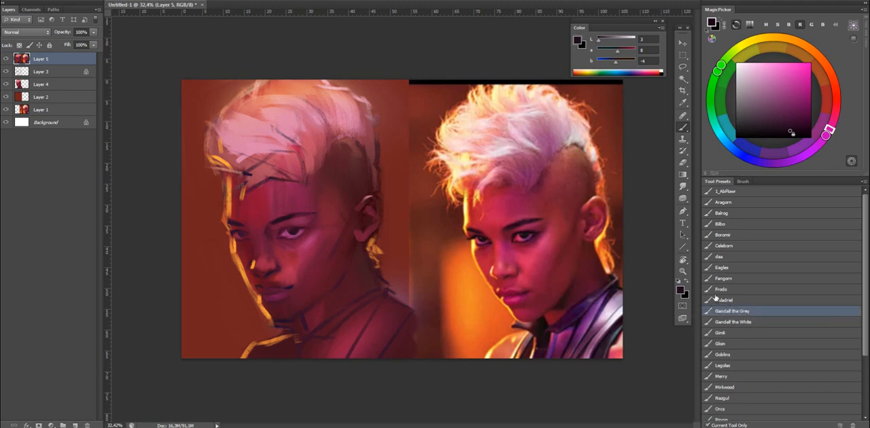
{"action": "mouse_move", "coordinate": [296, 335]}
{"action": "left_mouse_down"}
{"action": "mouse_move", "coordinate": [351, 261]}
{"action": "mouse_move", "coordinate": [299, 330]}
{"action": "left_mouse_up"}
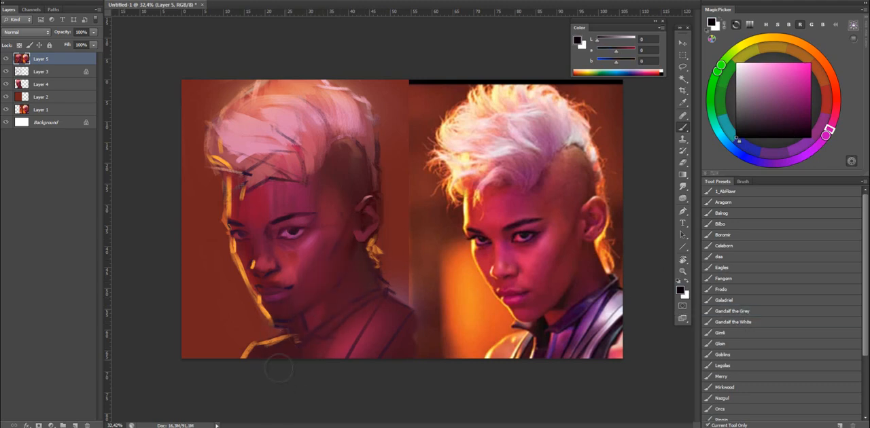
{"action": "key", "text": "e"}
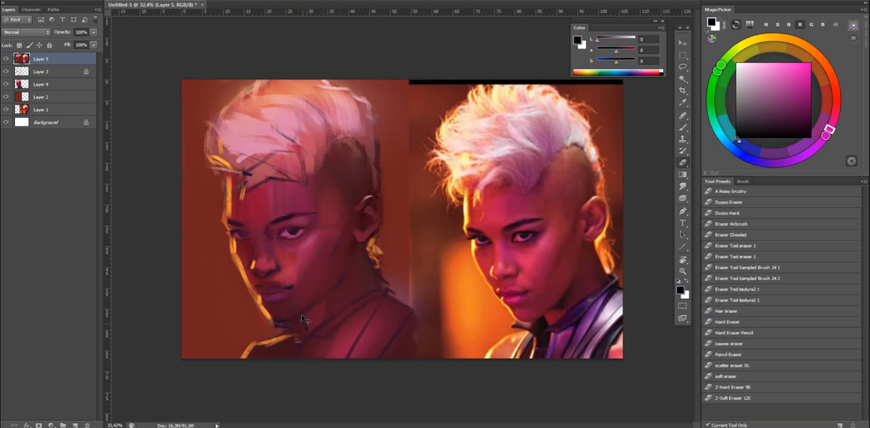
{"action": "key", "text": "b"}
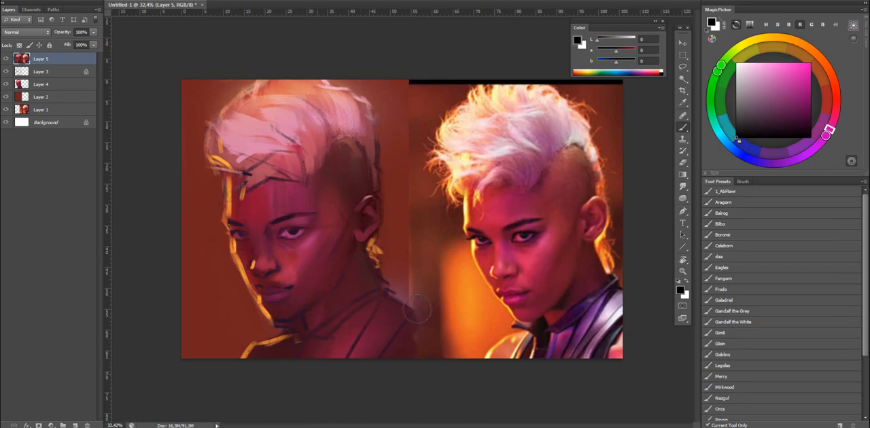
{"action": "mouse_move", "coordinate": [402, 312]}
{"action": "left_mouse_down"}
{"action": "mouse_move", "coordinate": [333, 348]}
{"action": "mouse_move", "coordinate": [364, 358]}
{"action": "left_mouse_up"}
{"action": "key", "text": "ctrl+z"}
{"action": "left_click_drag", "start_coordinate": [330, 117], "coordinate": [299, 156]}
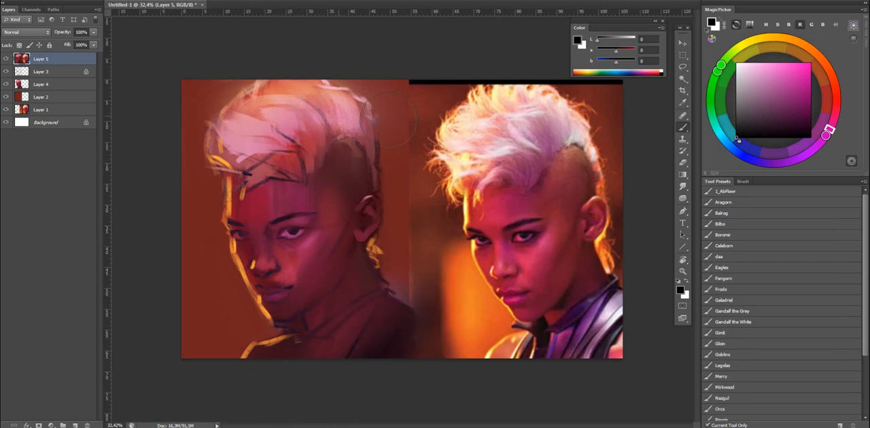
{"action": "key", "text": "ctrl+z"}
Sample a plum tone from the photo, switch to the Bilbo brush preset and even out the forehead below the hairline with crimson tones.
{"action": "left_click", "coordinate": [536, 171], "text": "alt"}
{"action": "right_click", "coordinate": [461, 160]}
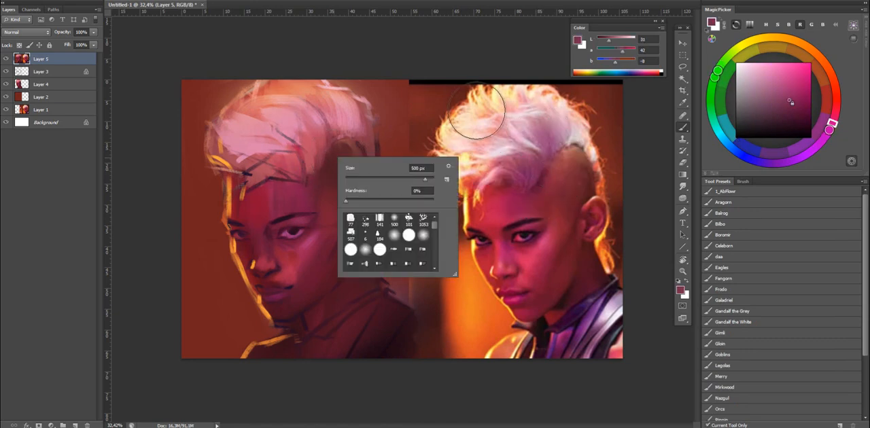
{"action": "left_click", "coordinate": [476, 111]}
{"action": "left_click", "coordinate": [738, 225]}
{"action": "right_click", "coordinate": [338, 189], "text": "alt"}
{"action": "left_click", "coordinate": [292, 192], "text": "alt"}
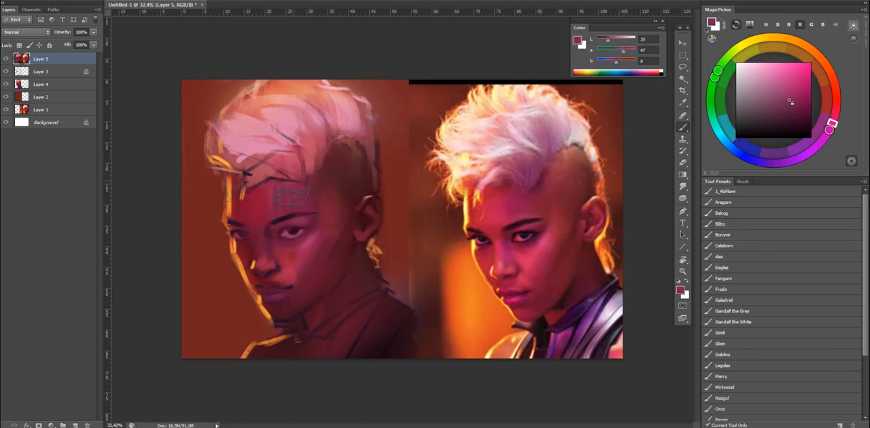
{"action": "left_click", "coordinate": [286, 196], "text": "alt"}
{"action": "left_click", "coordinate": [261, 197], "text": "alt"}
{"action": "mouse_move", "coordinate": [289, 192]}
{"action": "left_mouse_down"}
{"action": "mouse_move", "coordinate": [264, 214]}
{"action": "mouse_move", "coordinate": [277, 177]}
{"action": "left_mouse_up"}
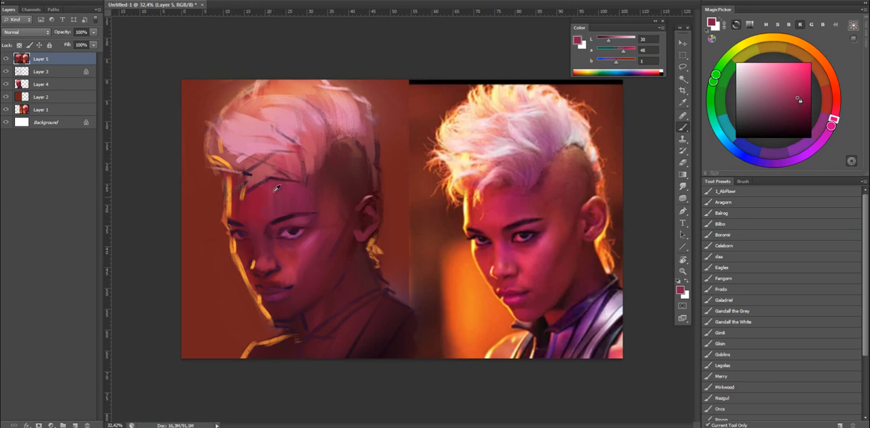
Model the temple and shaved side of the head with plum and brownish-red tones sampled from the surrounding skin.
{"action": "left_click", "coordinate": [292, 201], "text": "alt"}
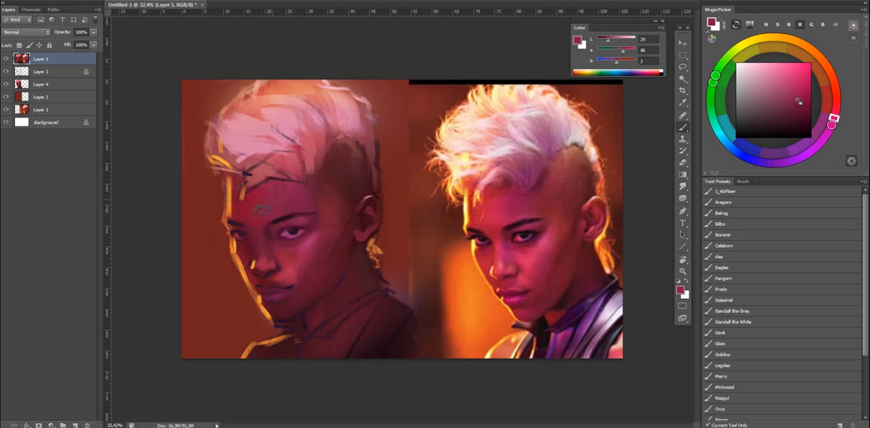
{"action": "left_click", "coordinate": [283, 203], "text": "alt"}
{"action": "left_click", "coordinate": [316, 192], "text": "alt"}
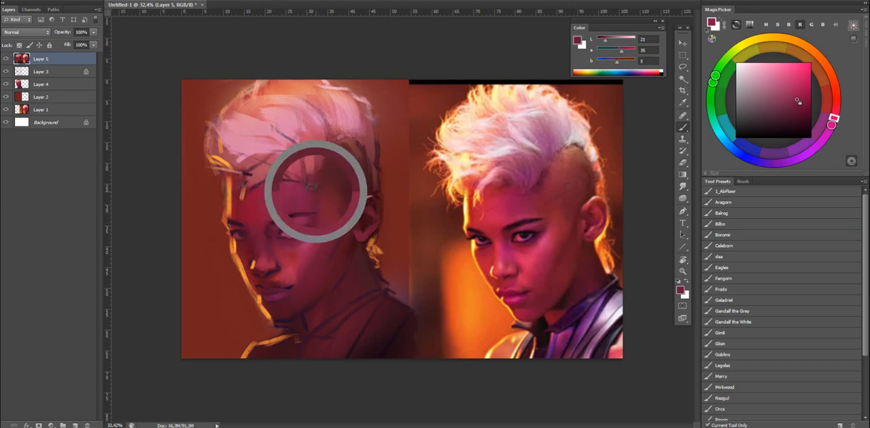
{"action": "left_click", "coordinate": [312, 192], "text": "alt"}
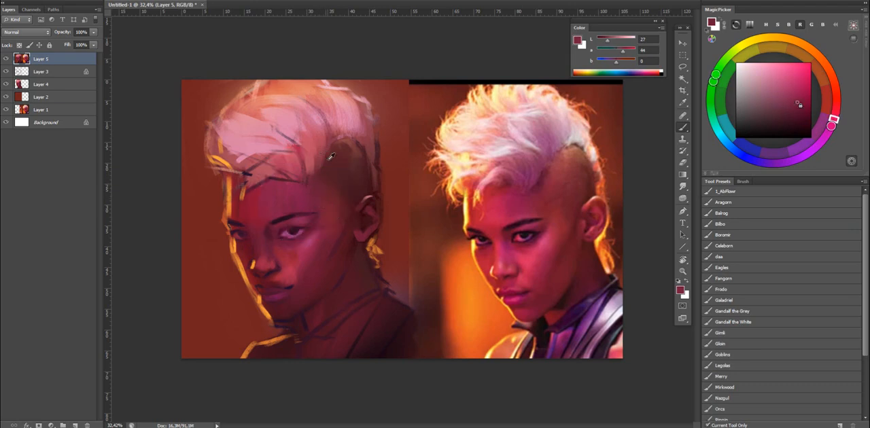
{"action": "left_click", "coordinate": [330, 203], "text": "alt"}
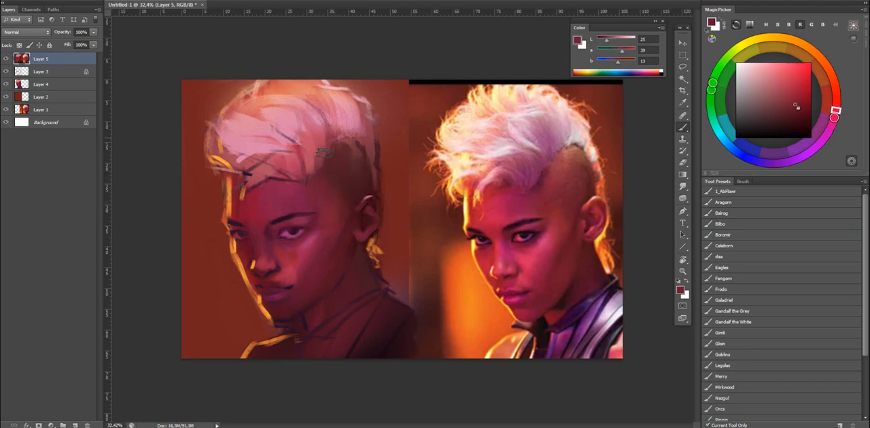
{"action": "left_click", "coordinate": [345, 141], "text": "alt"}
{"action": "left_click", "coordinate": [325, 207], "text": "alt"}
{"action": "mouse_move", "coordinate": [325, 184]}
{"action": "left_mouse_down"}
{"action": "mouse_move", "coordinate": [331, 160]}
{"action": "mouse_move", "coordinate": [333, 183]}
{"action": "left_mouse_up"}
{"action": "left_click", "coordinate": [329, 200], "text": "alt"}
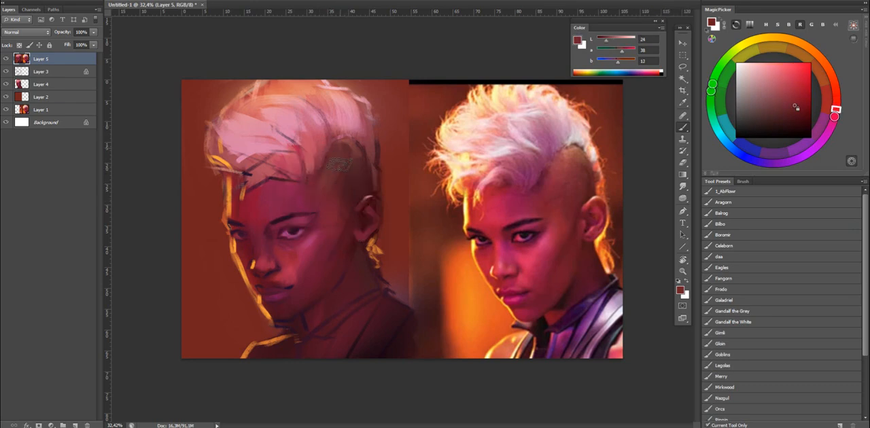
{"action": "left_click", "coordinate": [334, 163], "text": "alt"}
Flip the canvas and paint a muted purple shadow into the mohawk above the temple, blending it with the Mixer Brush.
{"action": "key", "text": "ctrl+shift+h"}
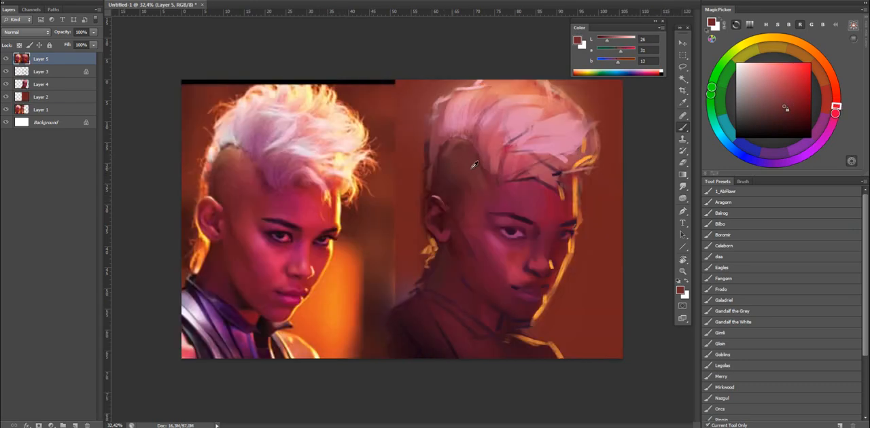
{"action": "left_click", "coordinate": [496, 136], "text": "alt"}
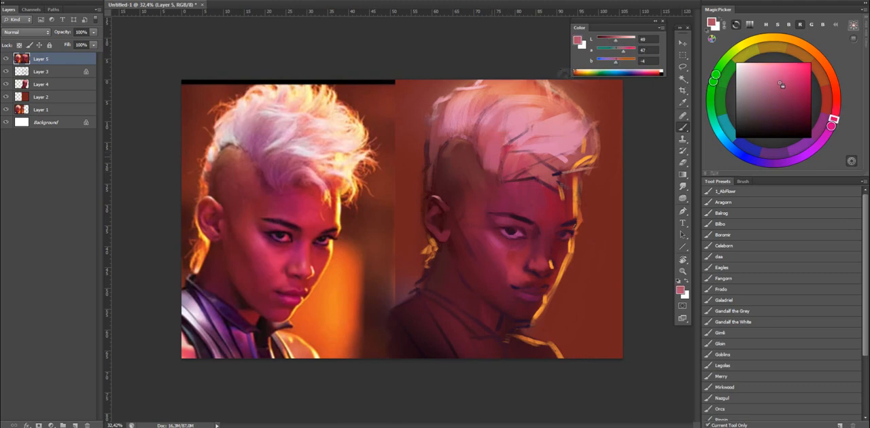
{"action": "left_click", "coordinate": [492, 136], "text": "alt"}
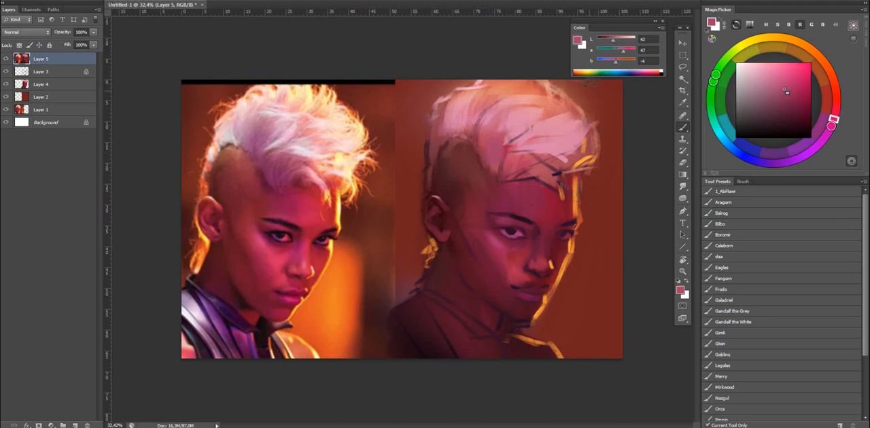
{"action": "left_click_drag", "start_coordinate": [613, 41], "coordinate": [611, 41]}
{"action": "left_click", "coordinate": [830, 123]}
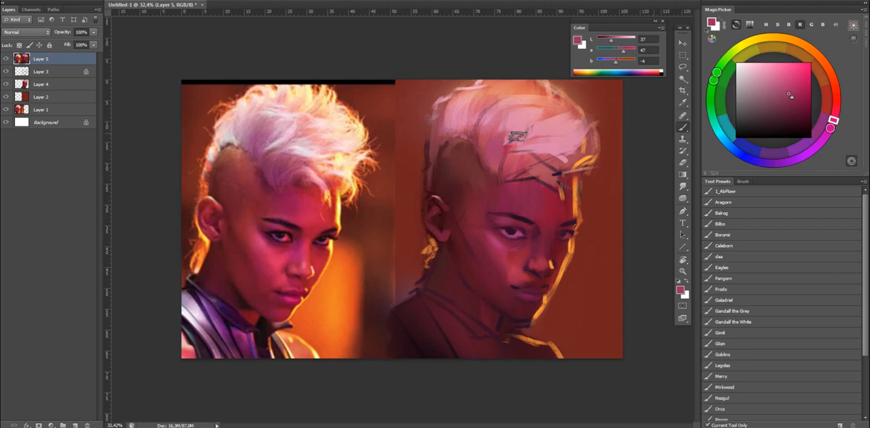
{"action": "mouse_move", "coordinate": [832, 124]}
{"action": "left_mouse_down"}
{"action": "mouse_move", "coordinate": [823, 139]}
{"action": "mouse_move", "coordinate": [829, 128]}
{"action": "left_mouse_up"}
{"action": "left_click", "coordinate": [784, 102]}
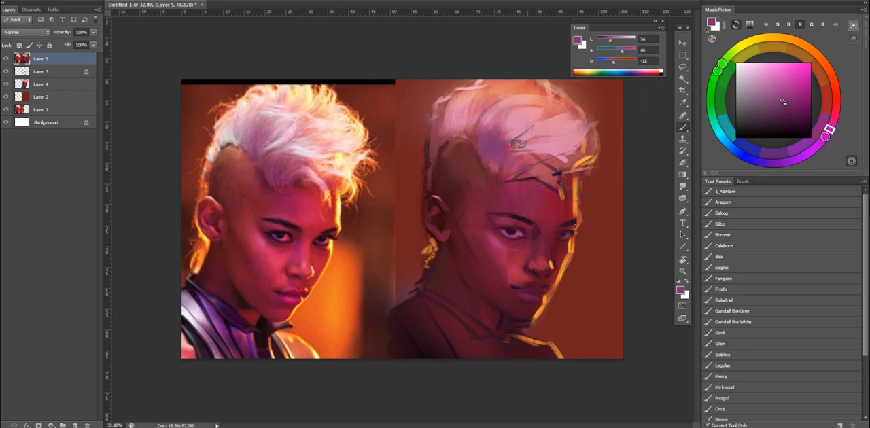
{"action": "key", "text": "shift+b"}
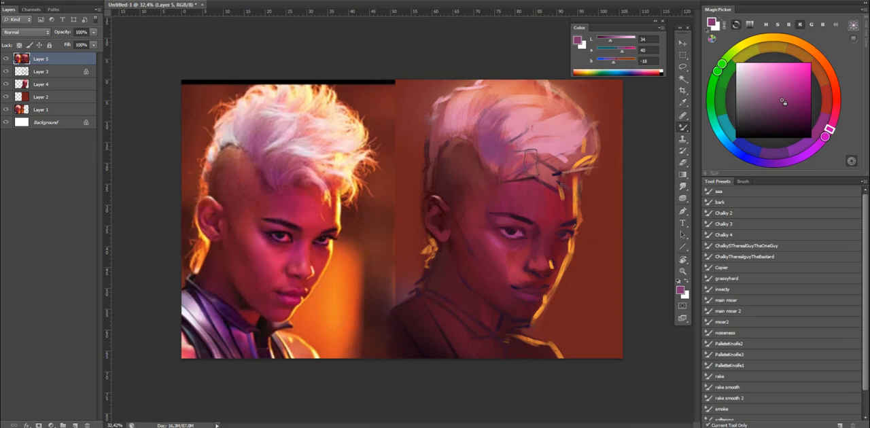
{"action": "left_click", "coordinate": [509, 146], "text": "alt"}
{"action": "key", "text": "shift+b"}
Shift the sampled hair pink to a pale cyan and paint cool light strands across the purple shadow, softening them with the Mixer Brush.
{"action": "left_click", "coordinate": [544, 123], "text": "alt"}
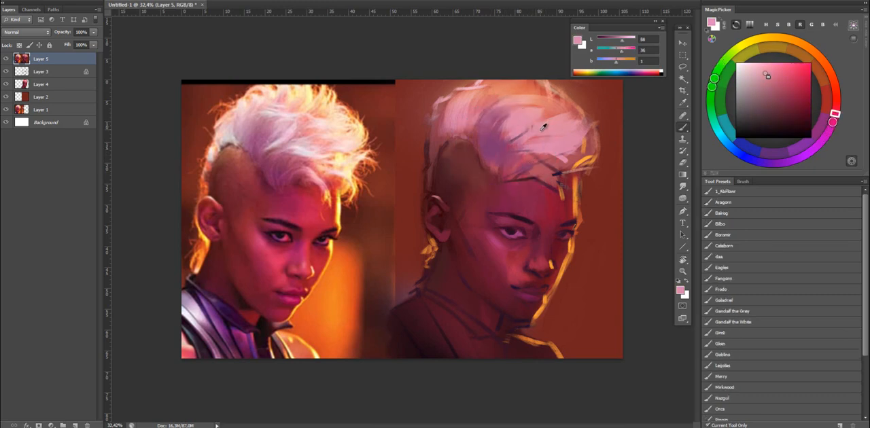
{"action": "left_click", "coordinate": [715, 128]}
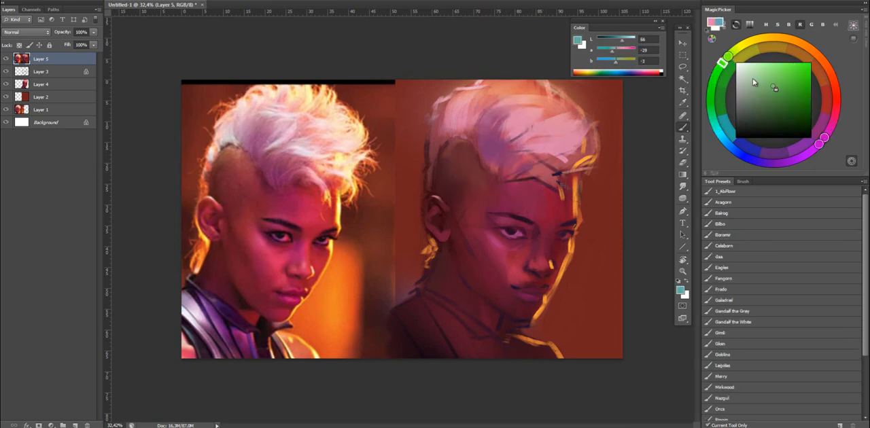
{"action": "left_click", "coordinate": [749, 77]}
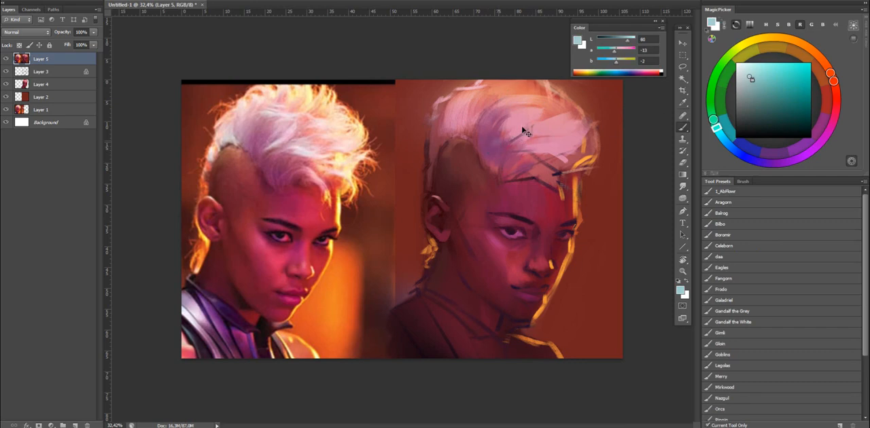
{"action": "left_click_drag", "start_coordinate": [627, 43], "coordinate": [635, 43]}
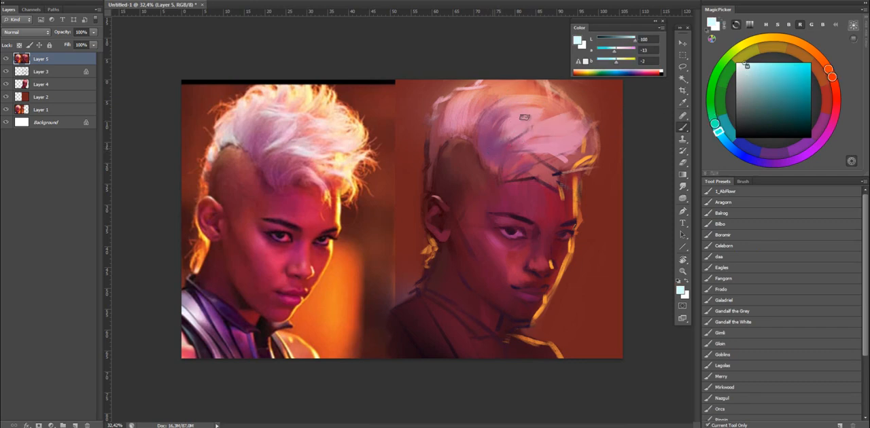
{"action": "left_click", "coordinate": [508, 128], "text": "alt"}
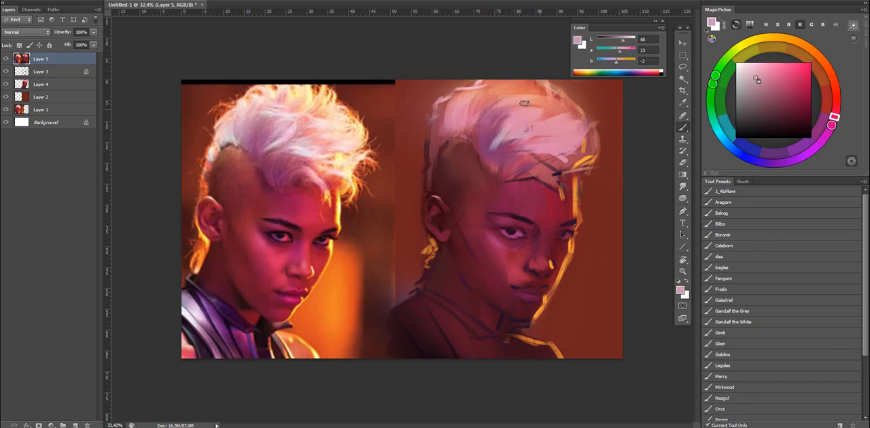
{"action": "key", "text": "shift+b"}
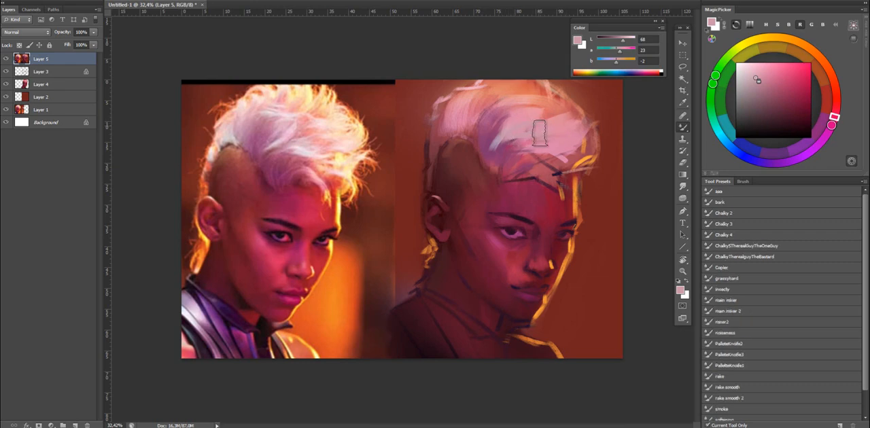
{"action": "key", "text": "shift+b"}
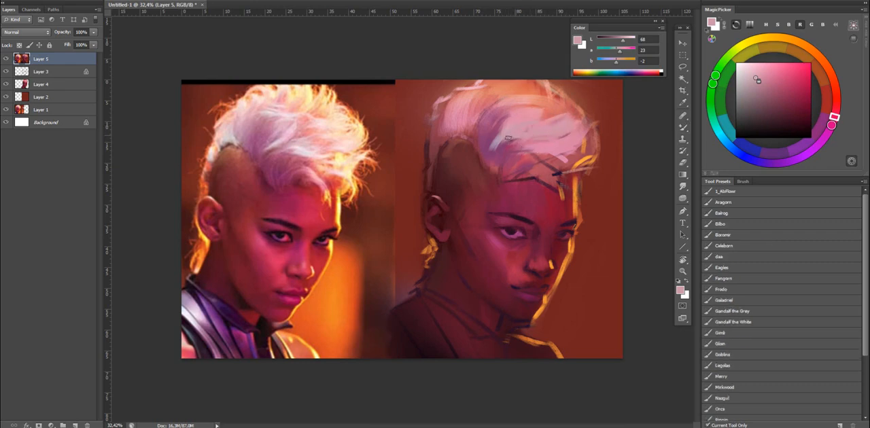
Refine the strands at the root of the front sweep with purple and soft pink sampled from the painted hair.
{"action": "left_click", "coordinate": [525, 138], "text": "alt"}
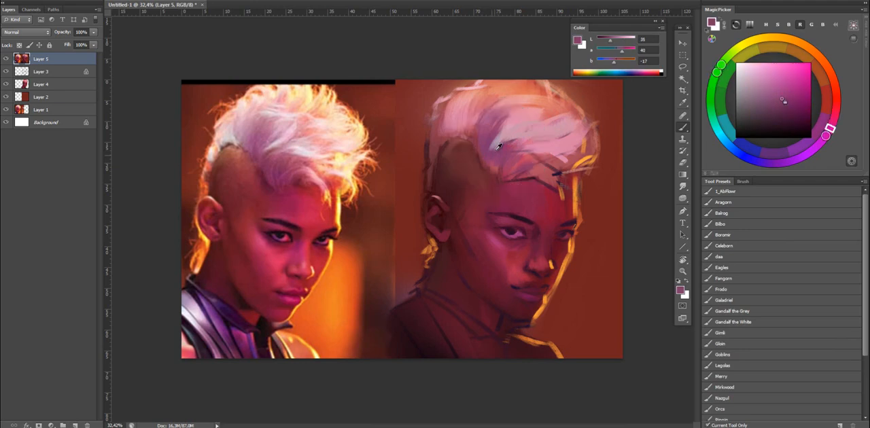
{"action": "left_click", "coordinate": [494, 152], "text": "alt"}
{"action": "left_click_drag", "start_coordinate": [492, 149], "coordinate": [507, 143]}
{"action": "left_click", "coordinate": [490, 136], "text": "alt"}
{"action": "left_click", "coordinate": [508, 137], "text": "alt"}
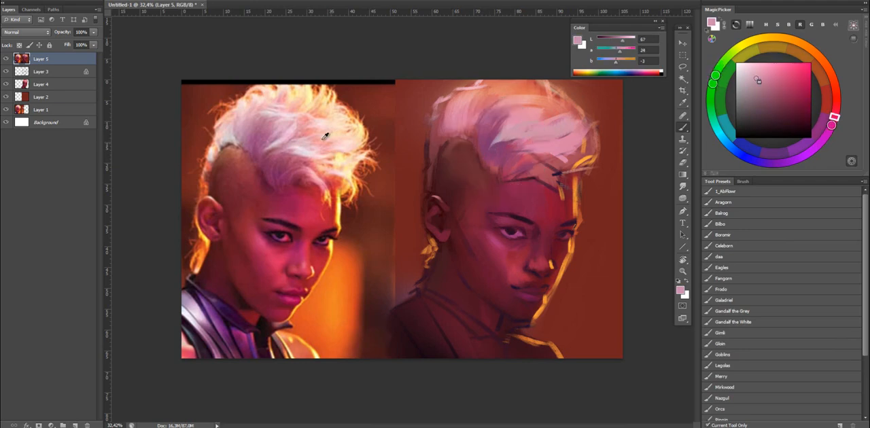
Sample pale lavender-pink tones from the photo's hair and paint finer strands over the purple shadow in the mohawk.
{"action": "left_click", "coordinate": [277, 140], "text": "alt"}
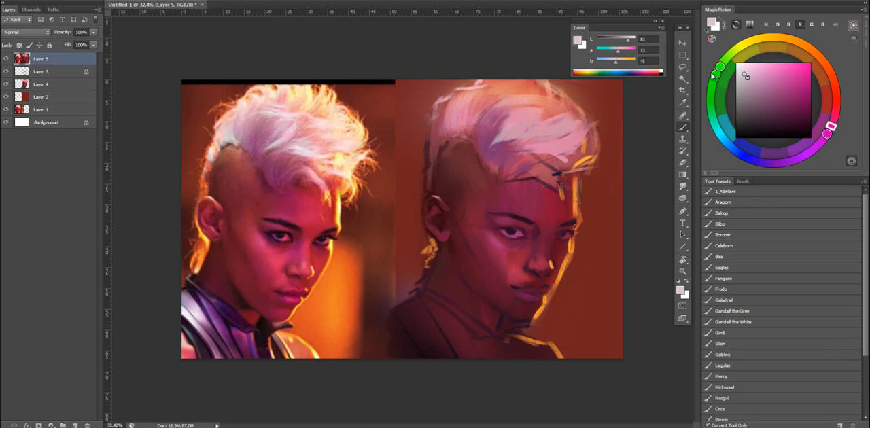
{"action": "left_click", "coordinate": [272, 140], "text": "alt"}
{"action": "left_click", "coordinate": [266, 135], "text": "alt"}
{"action": "mouse_move", "coordinate": [282, 128]}
{"action": "left_mouse_down"}
{"action": "mouse_move", "coordinate": [280, 167]}
{"action": "mouse_move", "coordinate": [283, 131]}
{"action": "left_mouse_up"}
{"action": "left_click", "coordinate": [496, 140], "text": "alt"}
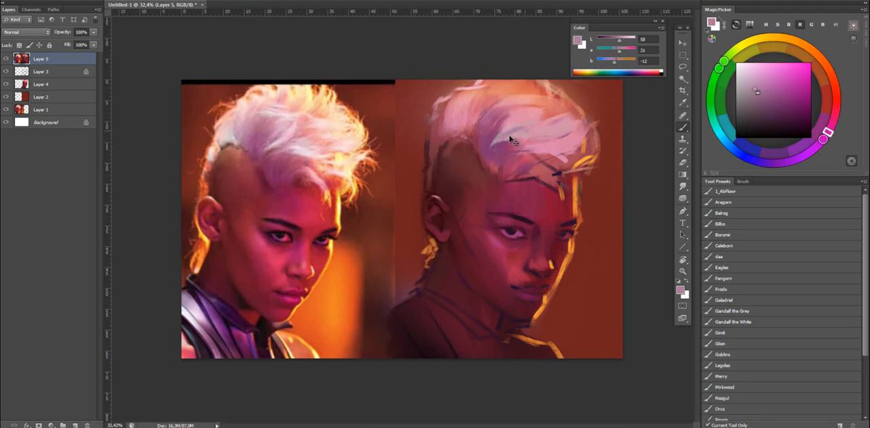
{"action": "left_click_drag", "start_coordinate": [501, 144], "coordinate": [520, 128]}
{"action": "left_click", "coordinate": [501, 139], "text": "alt"}
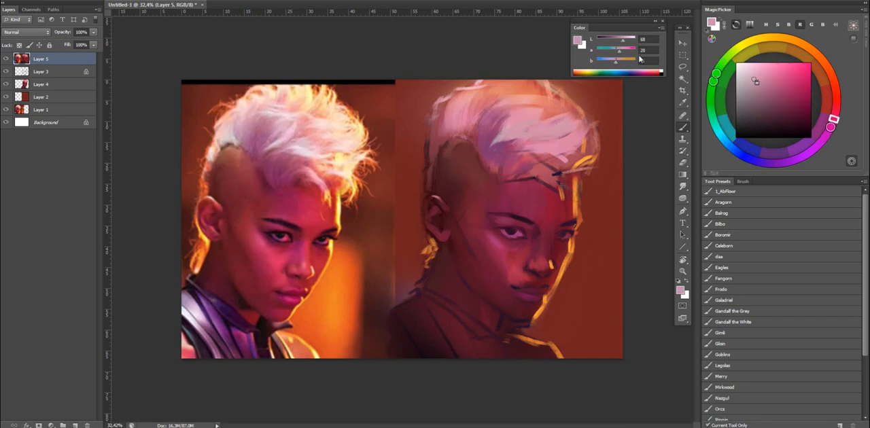
Change the colour to a pale greenish white and paint bright highlight strands sweeping across the middle of the mohawk.
{"action": "left_click", "coordinate": [714, 81]}
{"action": "left_click_drag", "start_coordinate": [714, 82], "coordinate": [710, 107]}
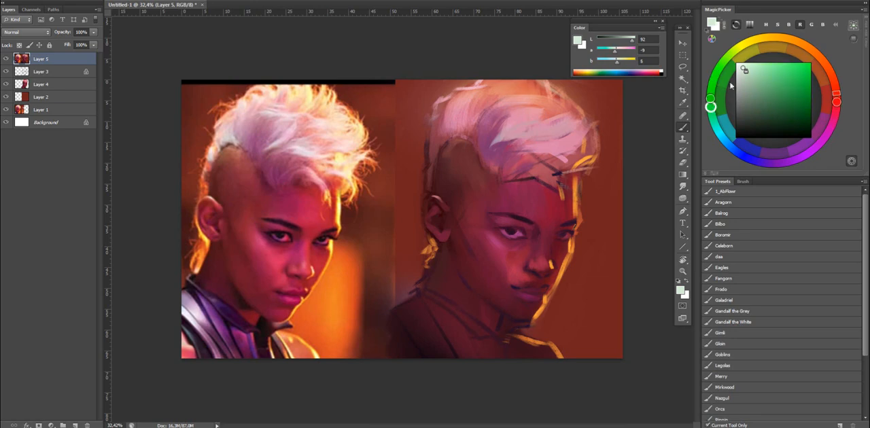
{"action": "left_click_drag", "start_coordinate": [500, 140], "coordinate": [525, 129]}
{"action": "key", "text": "r"}
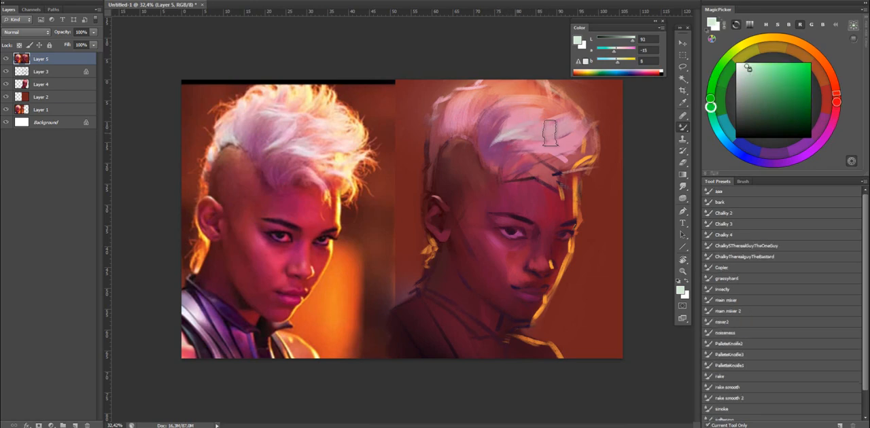
{"action": "key", "text": "b"}
{"action": "left_click", "coordinate": [526, 138], "text": "alt"}
{"action": "mouse_move", "coordinate": [549, 146]}
{"action": "left_mouse_down"}
{"action": "mouse_move", "coordinate": [513, 150]}
{"action": "mouse_move", "coordinate": [539, 151]}
{"action": "left_mouse_up"}
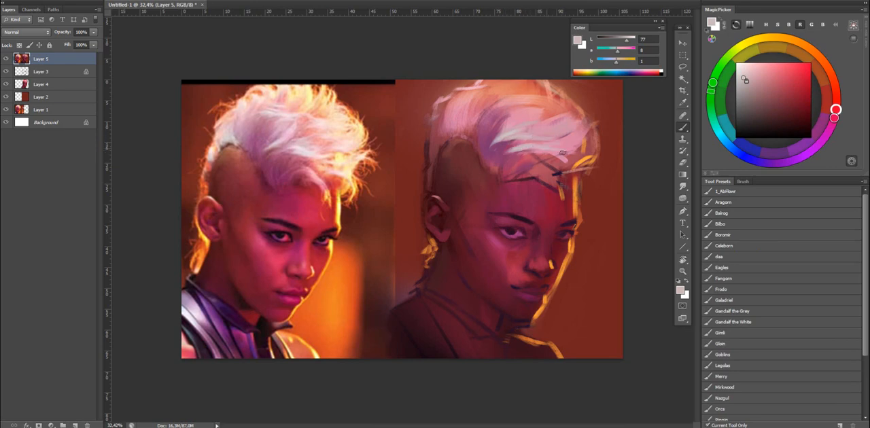
Paint pale pink-white strands on the back tuft and crown of the mohawk, blending them with the Mixer Brush.
{"action": "key", "text": "shift+b"}
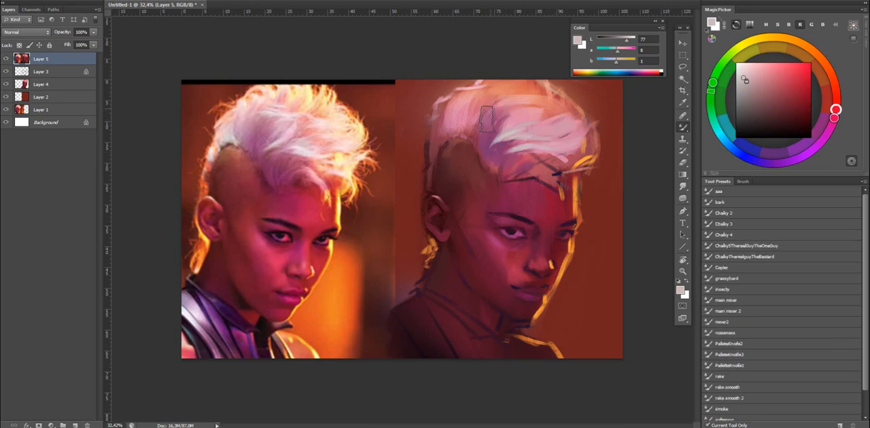
{"action": "key", "text": "shift+b"}
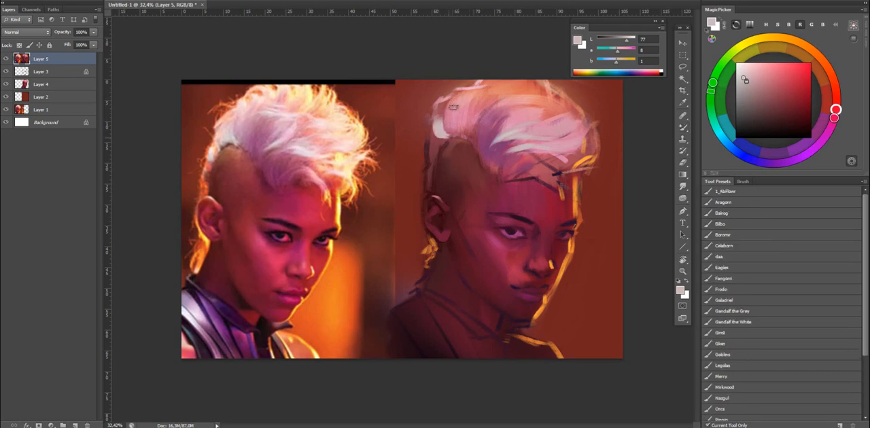
{"action": "mouse_move", "coordinate": [451, 114]}
{"action": "left_mouse_down"}
{"action": "mouse_move", "coordinate": [478, 92]}
{"action": "mouse_move", "coordinate": [447, 114]}
{"action": "mouse_move", "coordinate": [454, 106]}
{"action": "mouse_move", "coordinate": [440, 107]}
{"action": "mouse_move", "coordinate": [540, 76]}
{"action": "mouse_move", "coordinate": [563, 100]}
{"action": "left_mouse_up"}
{"action": "key", "text": "shift+b"}
{"action": "key", "text": "shift+b"}
Trim the mohawk's top with background red-brown and paint bright yellow rim strokes (L 100) along its top and front edge.
{"action": "left_click", "coordinate": [572, 82], "text": "alt"}
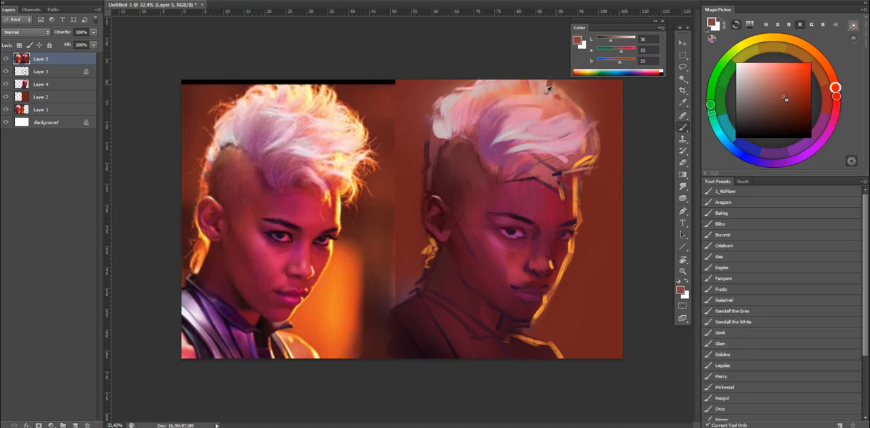
{"action": "left_click", "coordinate": [547, 89], "text": "alt"}
{"action": "left_click", "coordinate": [635, 41]}
{"action": "left_click", "coordinate": [628, 62]}
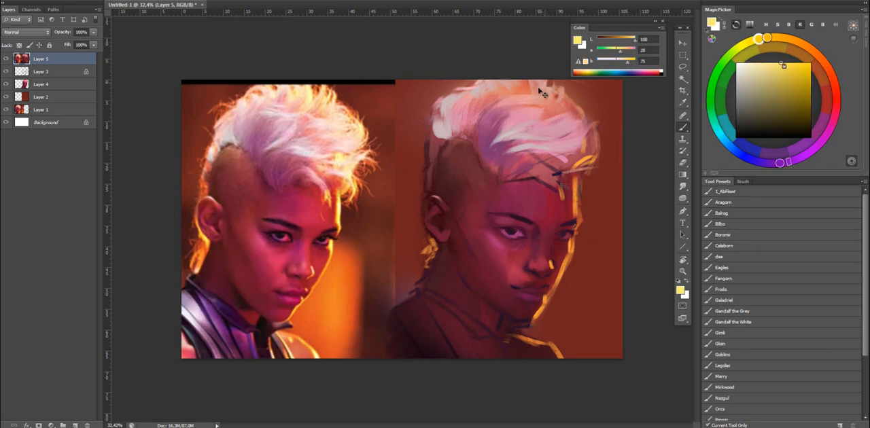
{"action": "mouse_move", "coordinate": [545, 82]}
{"action": "left_mouse_down"}
{"action": "mouse_move", "coordinate": [541, 91]}
{"action": "mouse_move", "coordinate": [560, 95]}
{"action": "left_mouse_up"}
{"action": "key", "text": "ctrl+shift+h"}
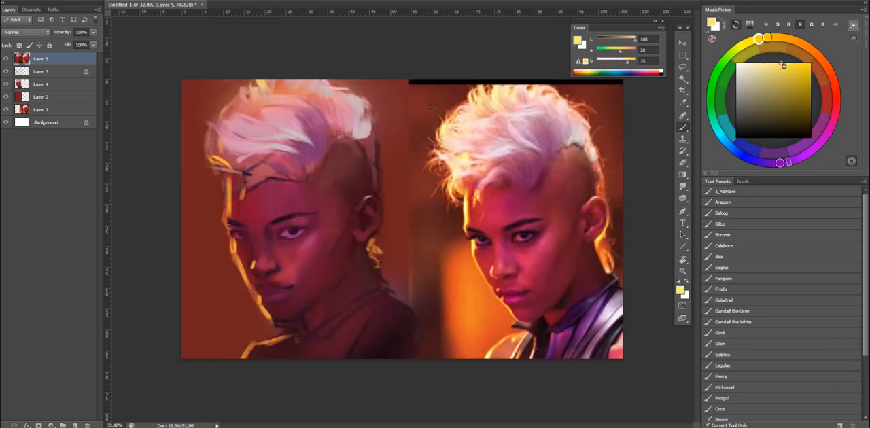
{"action": "key", "text": "ctrl+shift+h"}
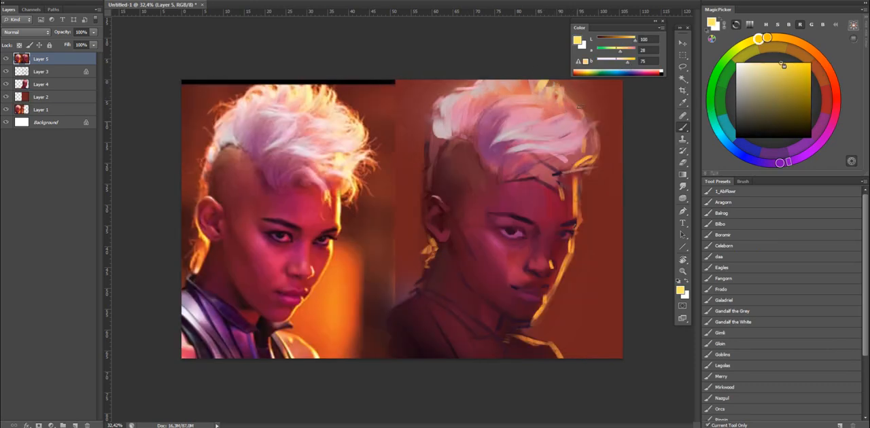
{"action": "left_click_drag", "start_coordinate": [585, 110], "coordinate": [587, 129]}
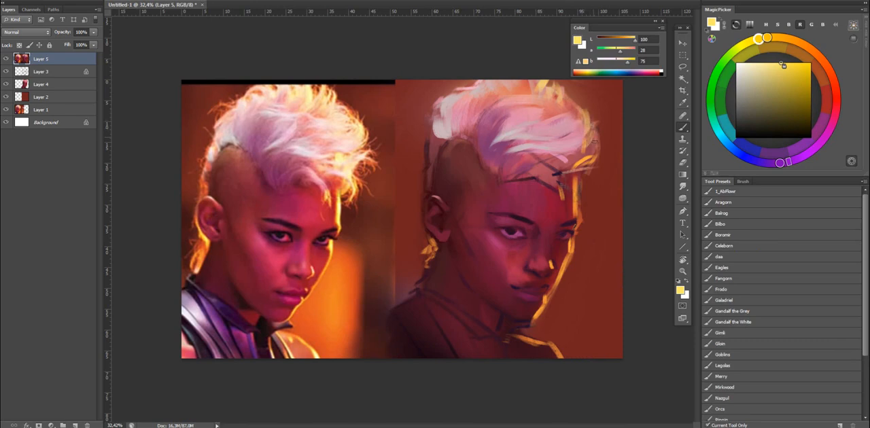
Reshape the hair's front outline with sampled background red and paint a white rim light along the forehead edge.
{"action": "left_click", "coordinate": [589, 144], "text": "alt"}
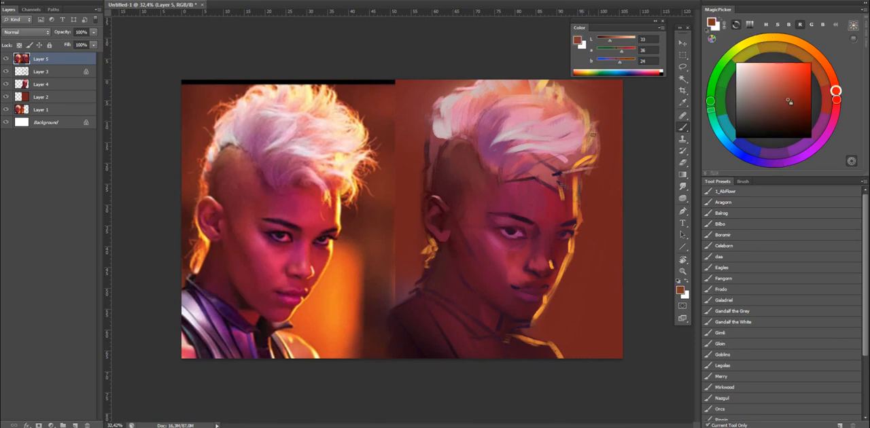
{"action": "left_click", "coordinate": [575, 197], "text": "alt"}
{"action": "key", "text": "d"}
{"action": "key", "text": "x"}
{"action": "left_click_drag", "start_coordinate": [576, 182], "coordinate": [577, 215]}
{"action": "left_click", "coordinate": [584, 196], "text": "alt"}
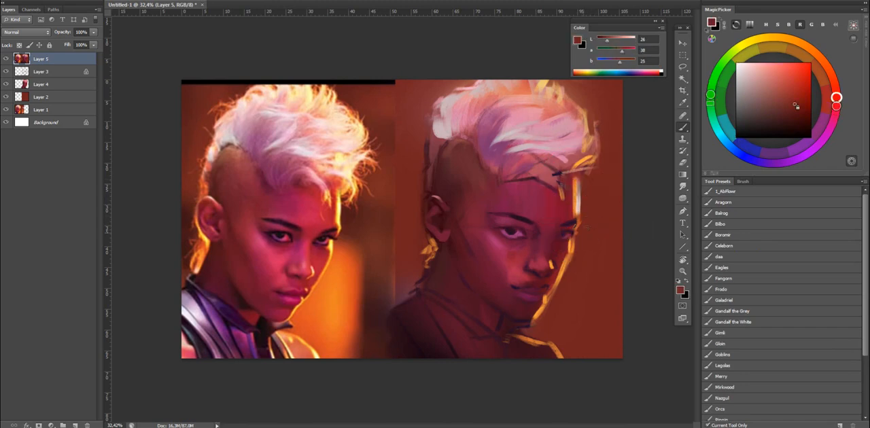
Refine the far eye and the skin around it with orange, dark plum and crimson sampled from the painted face.
{"action": "left_click", "coordinate": [576, 223], "text": "alt"}
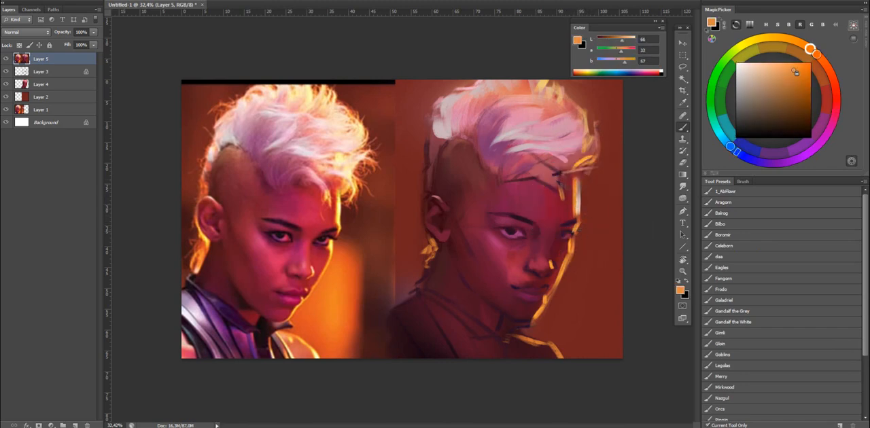
{"action": "left_click", "coordinate": [568, 223], "text": "alt"}
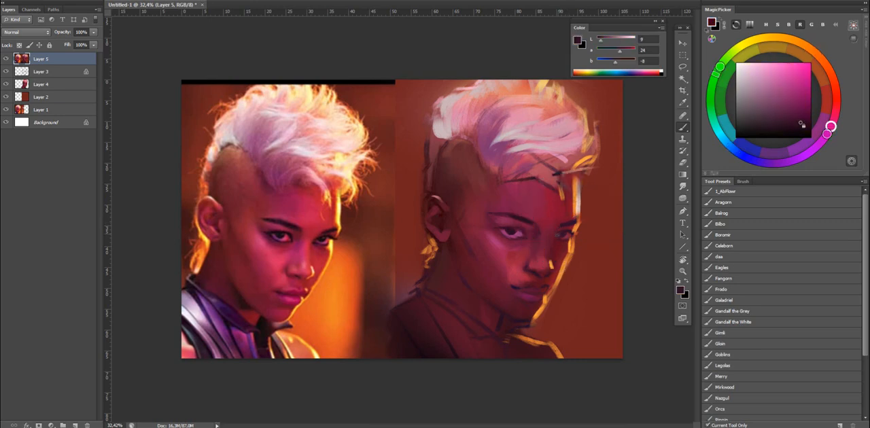
{"action": "left_click", "coordinate": [559, 235], "text": "alt"}
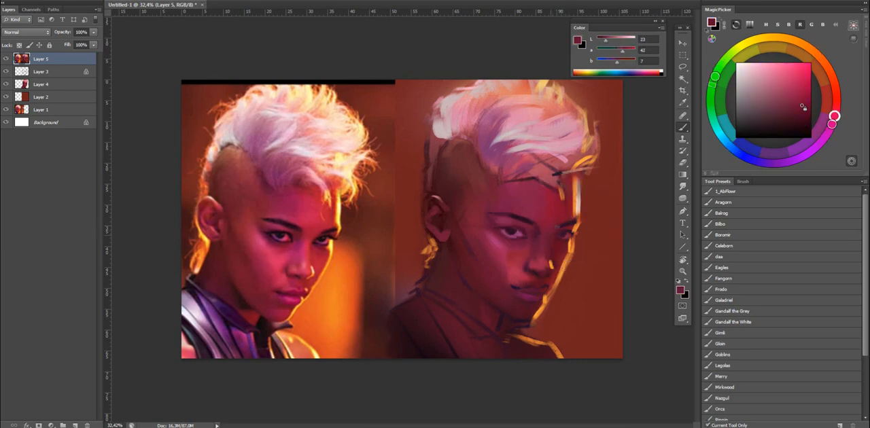
{"action": "left_click", "coordinate": [544, 202], "text": "alt"}
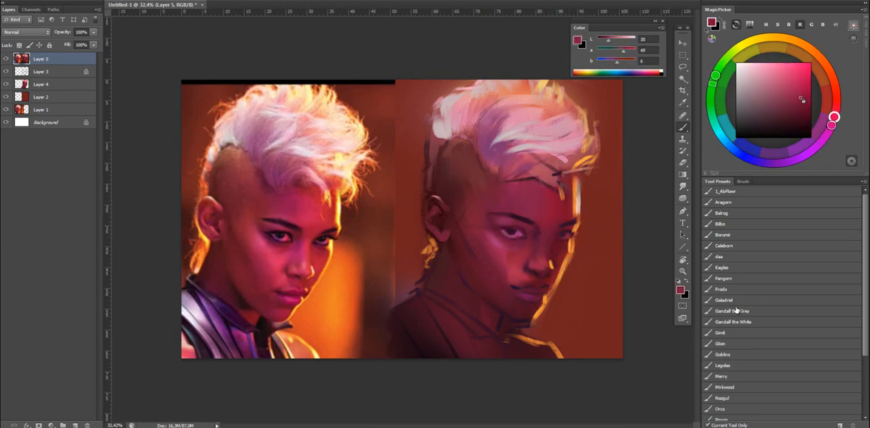
Brighten the cheek, nose and forehead with a soft white glow and undo the last stroke near the far eye.
{"action": "key", "text": "d"}
{"action": "key", "text": "x"}
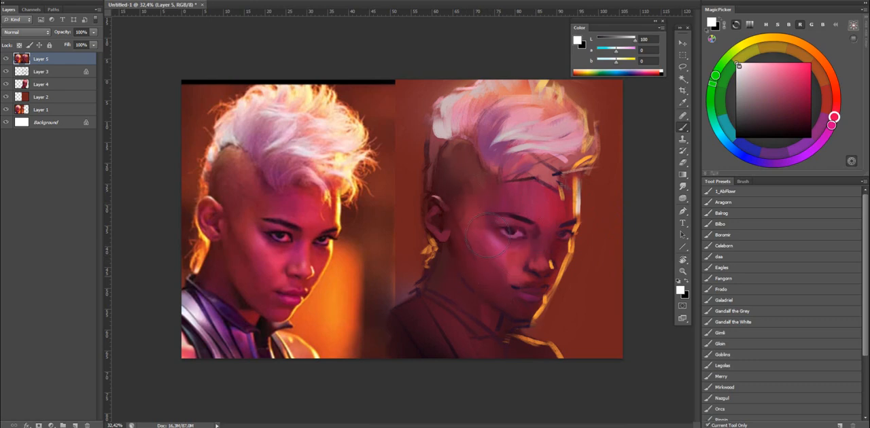
{"action": "left_click", "coordinate": [475, 213]}
{"action": "left_click_drag", "start_coordinate": [551, 247], "coordinate": [577, 248]}
{"action": "mouse_move", "coordinate": [553, 207]}
{"action": "left_mouse_down"}
{"action": "mouse_move", "coordinate": [505, 260]}
{"action": "mouse_move", "coordinate": [570, 255]}
{"action": "left_mouse_up"}
{"action": "key", "text": "ctrl+z"}
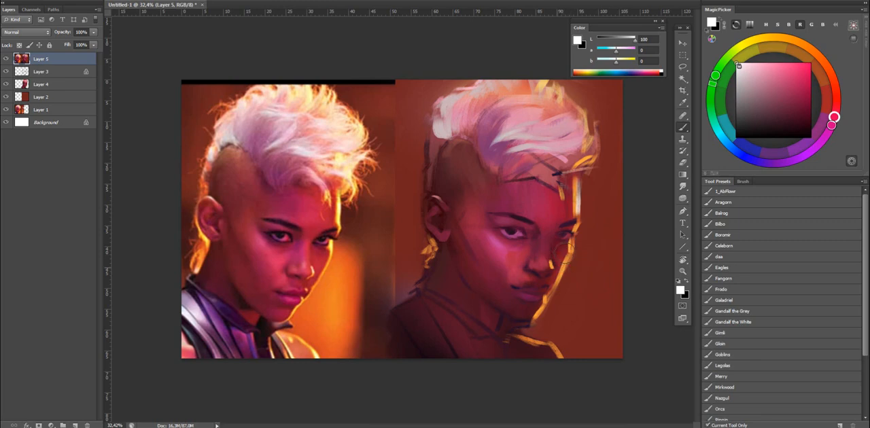
Flip the canvas horizontally and sample a muted magenta from the near eye to refine it with the Bilbo brush.
{"action": "key", "text": "shift+b"}
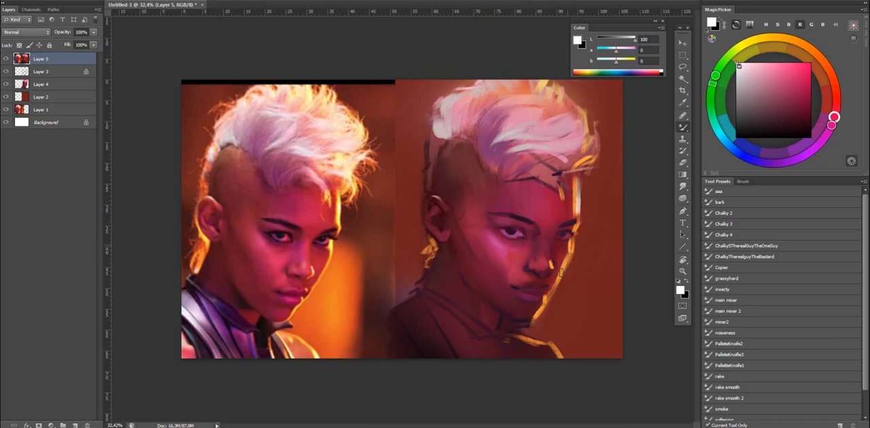
{"action": "key", "text": "ctrl+shift+h"}
{"action": "key", "text": "z"}
{"action": "left_click_drag", "start_coordinate": [442, 225], "coordinate": [538, 218]}
{"action": "key", "text": "b"}
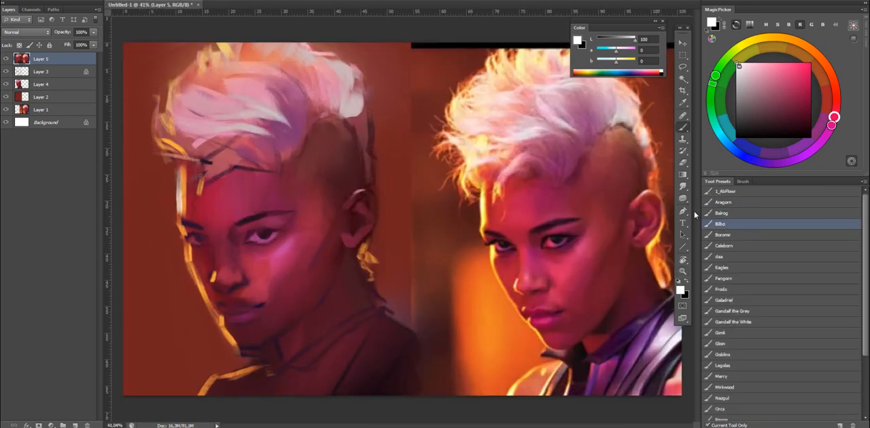
{"action": "left_click", "coordinate": [258, 237], "text": "alt"}
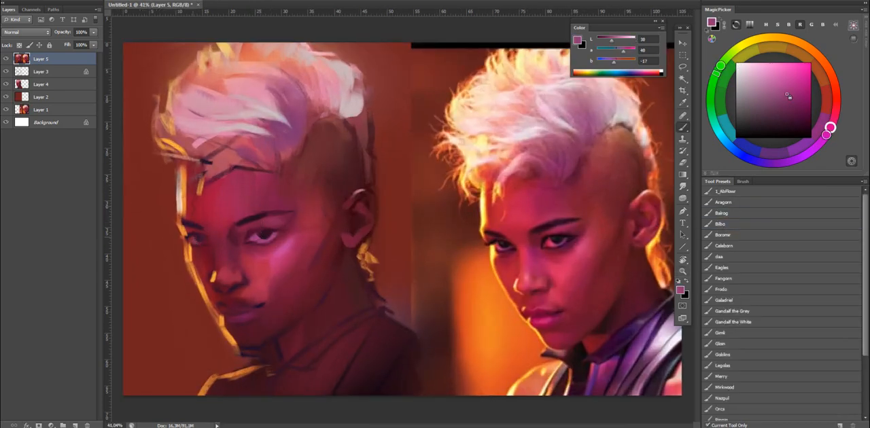
Shift the sampled rim orange to a lighter red-orange, and refine the far eye's lashes and forehead rim with sampled dark plum.
{"action": "left_click", "coordinate": [185, 234], "text": "alt"}
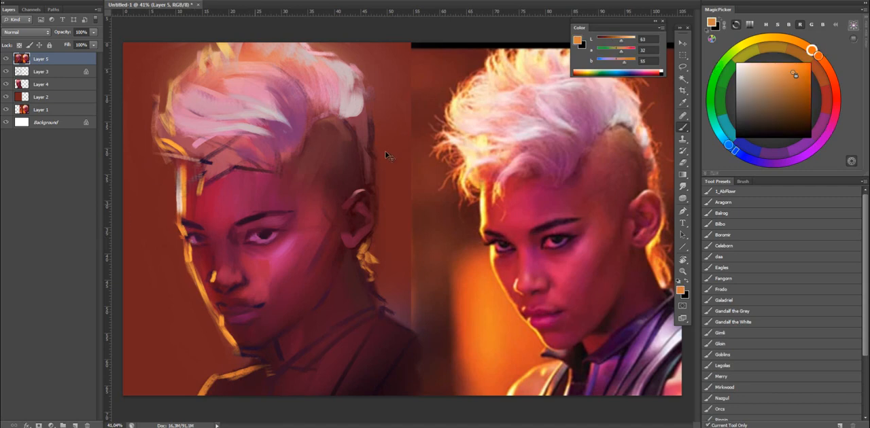
{"action": "left_click_drag", "start_coordinate": [729, 145], "coordinate": [718, 134]}
{"action": "left_click", "coordinate": [826, 66]}
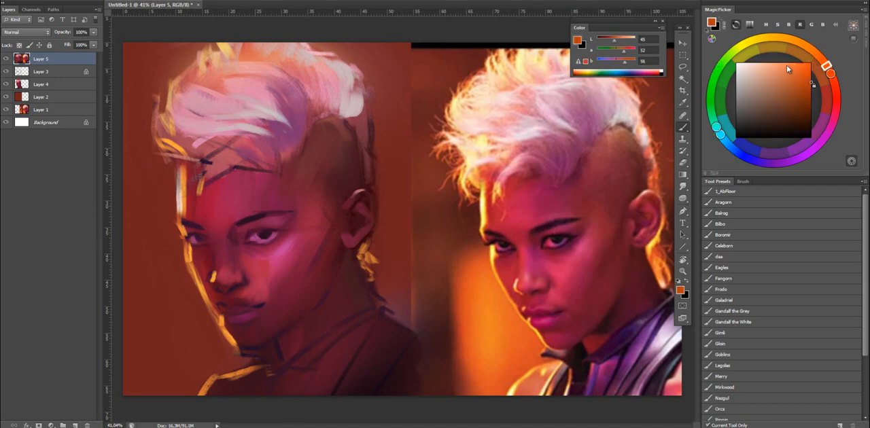
{"action": "left_click", "coordinate": [788, 67]}
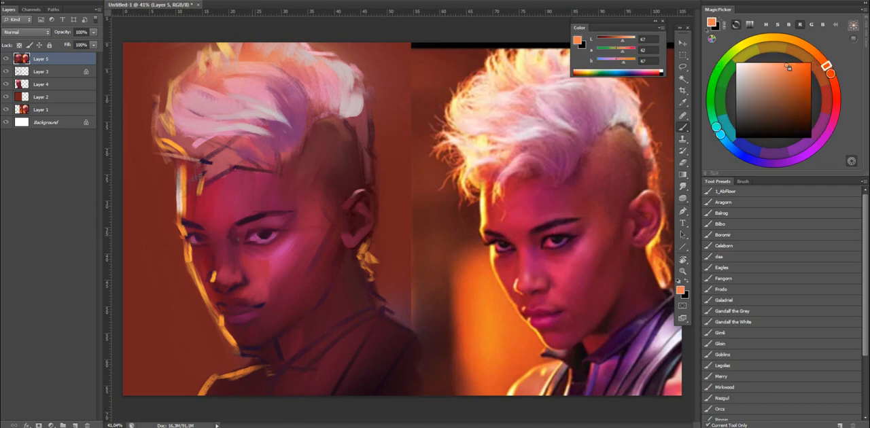
{"action": "left_click", "coordinate": [266, 230], "text": "alt"}
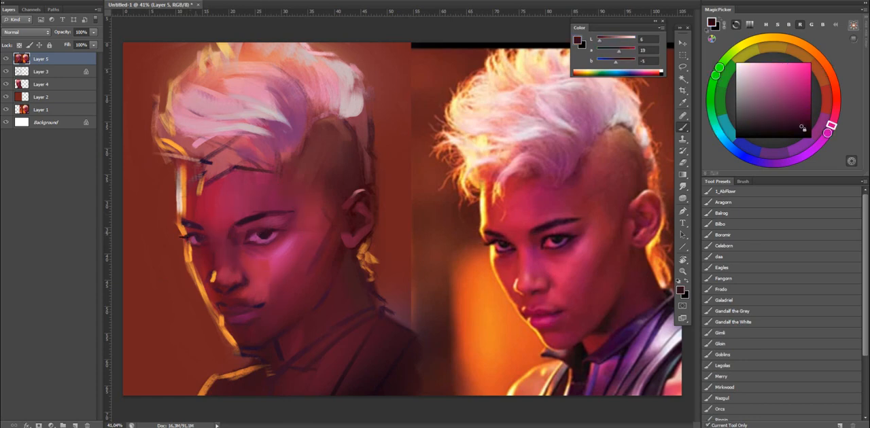
{"action": "key", "text": "shift+b"}
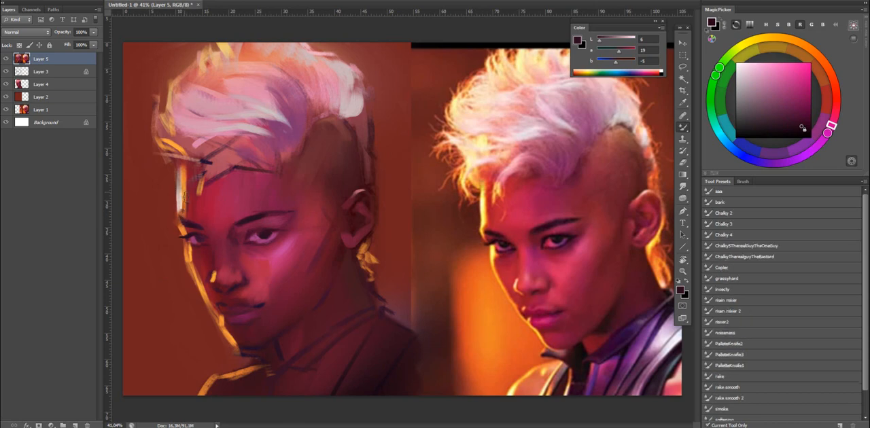
{"action": "key", "text": "shift+b"}
{"action": "left_click", "coordinate": [194, 224], "text": "alt"}
Cover the forehead hairline sketch with sampled crimson and pink using the Mixer Brush, and deepen the shaved temple with dark wine at L 2.
{"action": "left_click", "coordinate": [263, 204], "text": "alt"}
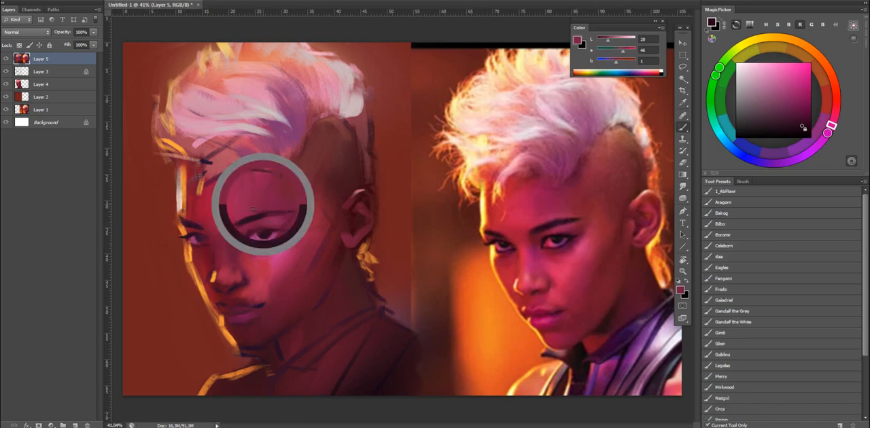
{"action": "left_click", "coordinate": [266, 170], "text": "alt"}
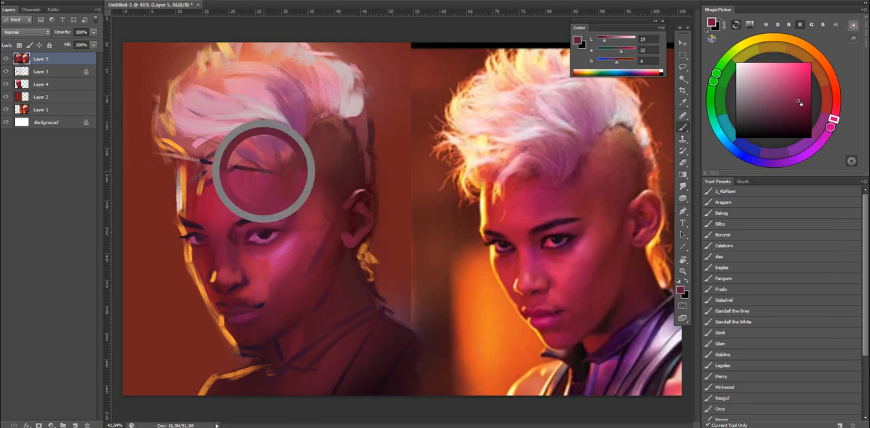
{"action": "key", "text": "shift+b"}
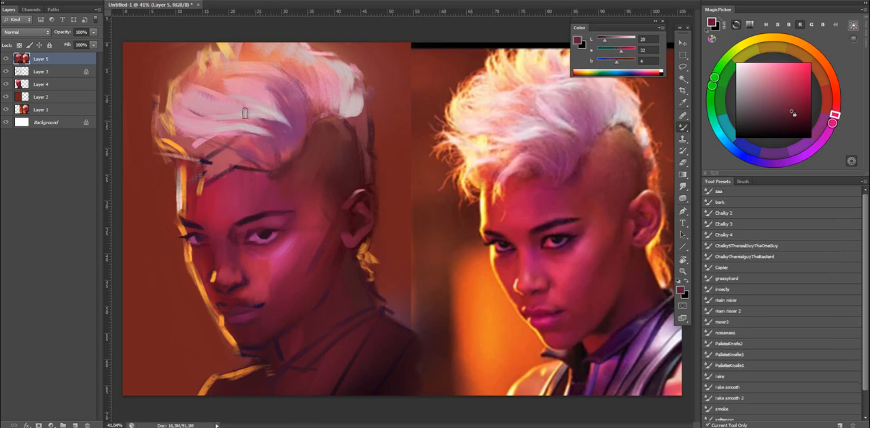
{"action": "left_click", "coordinate": [260, 154], "text": "alt"}
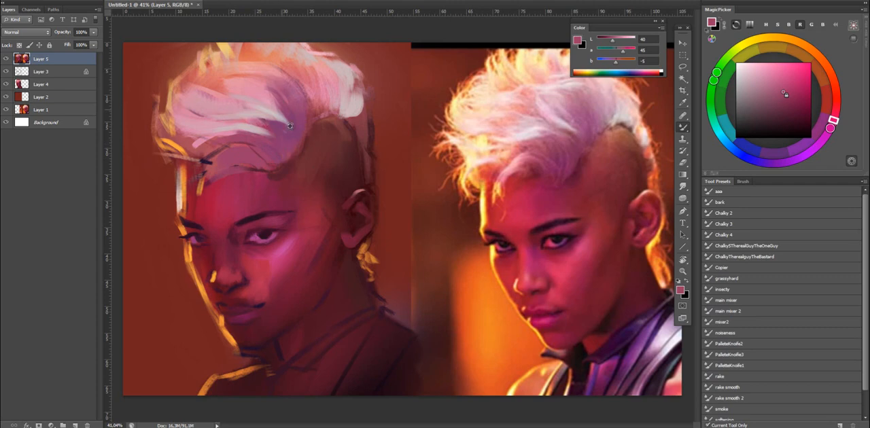
{"action": "left_click_drag", "start_coordinate": [609, 41], "coordinate": [598, 41]}
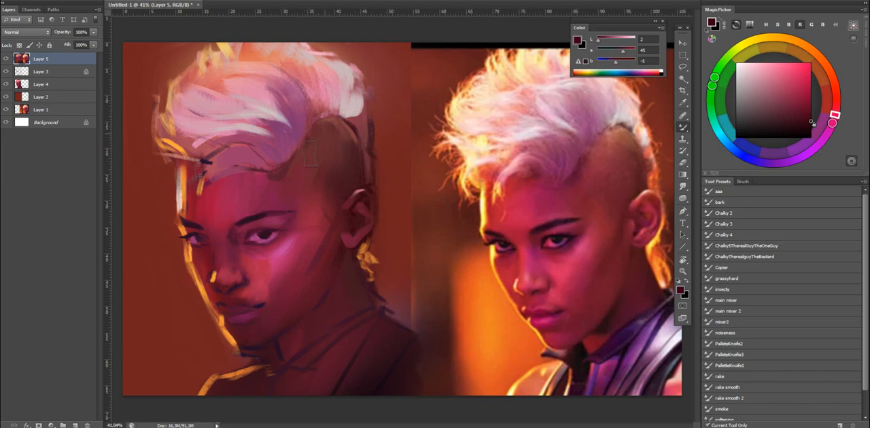
{"action": "left_click_drag", "start_coordinate": [306, 175], "coordinate": [313, 175]}
Refine the near eye and strengthen its eyebrow with sampled pink and dark red, flipping the canvas back horizontally.
{"action": "left_click", "coordinate": [281, 252], "text": "alt"}
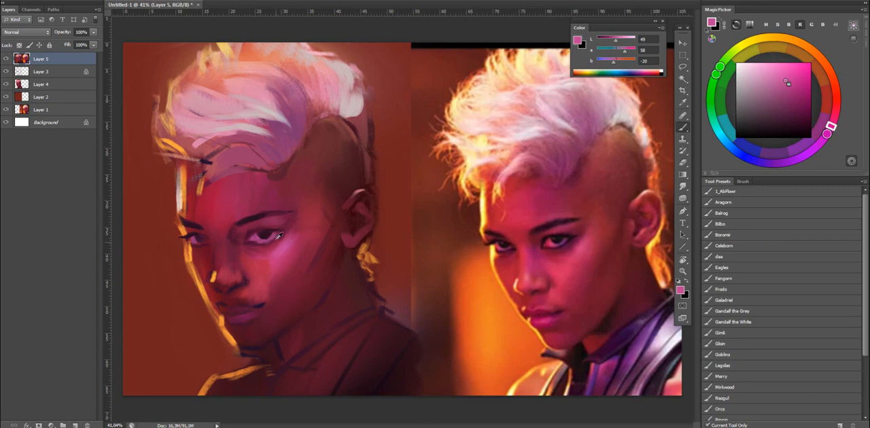
{"action": "left_click", "coordinate": [277, 238], "text": "alt"}
{"action": "left_click", "coordinate": [343, 206], "text": "alt"}
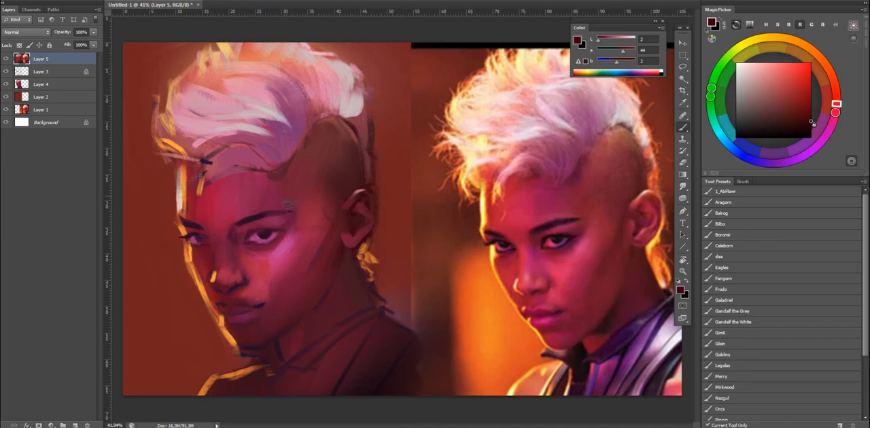
{"action": "key", "text": "ctrl+shift+h"}
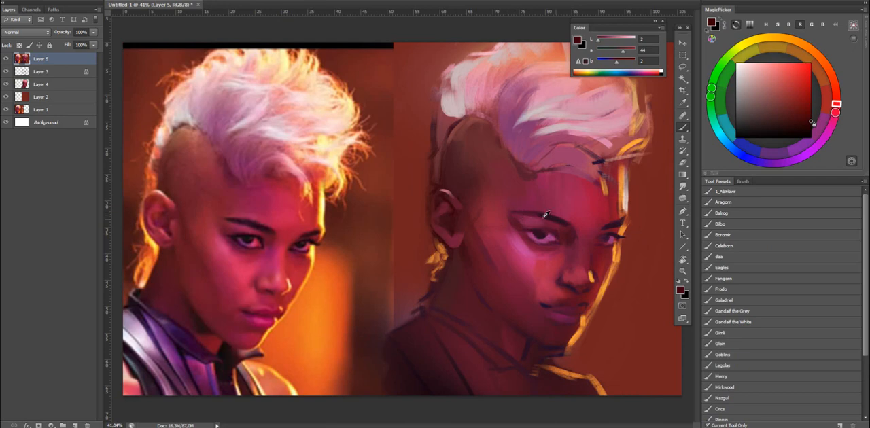
{"action": "left_click", "coordinate": [553, 222], "text": "alt"}
Sample deep reds around the temple and paint over the sketch line between ear and cheek to smooth the side of the face.
{"action": "left_click", "coordinate": [491, 218], "text": "alt"}
{"action": "left_click", "coordinate": [472, 223], "text": "alt"}
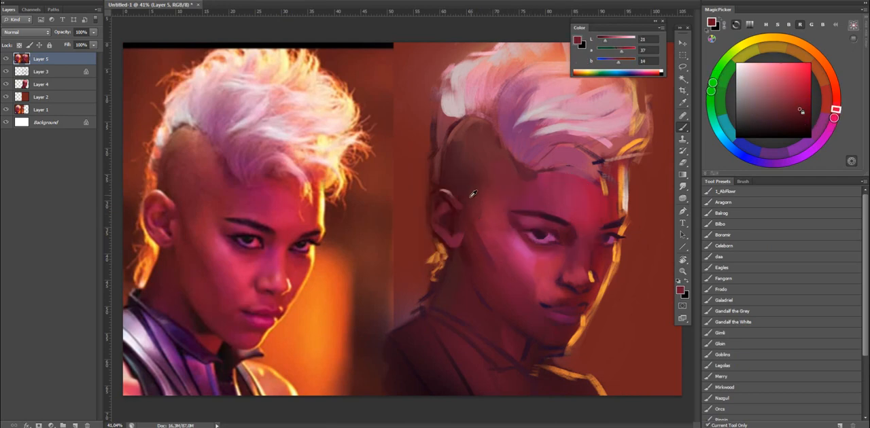
{"action": "left_click", "coordinate": [473, 196], "text": "alt"}
{"action": "left_click", "coordinate": [471, 199], "text": "alt"}
{"action": "left_click", "coordinate": [471, 199], "text": "alt"}
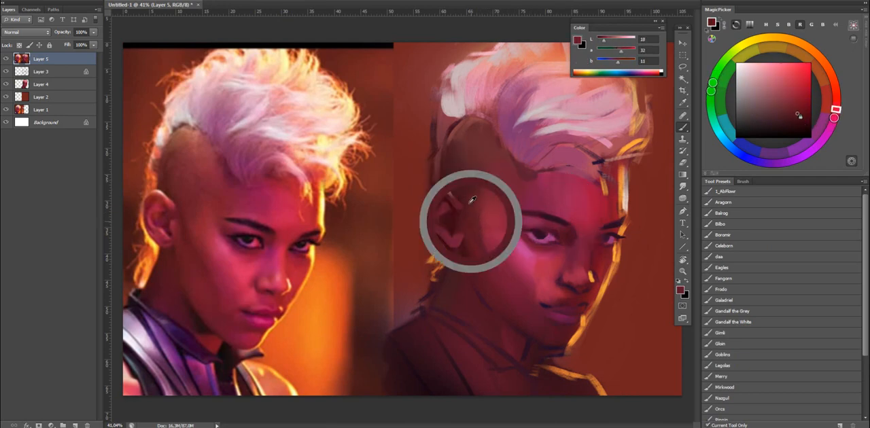
{"action": "left_click", "coordinate": [472, 221], "text": "alt"}
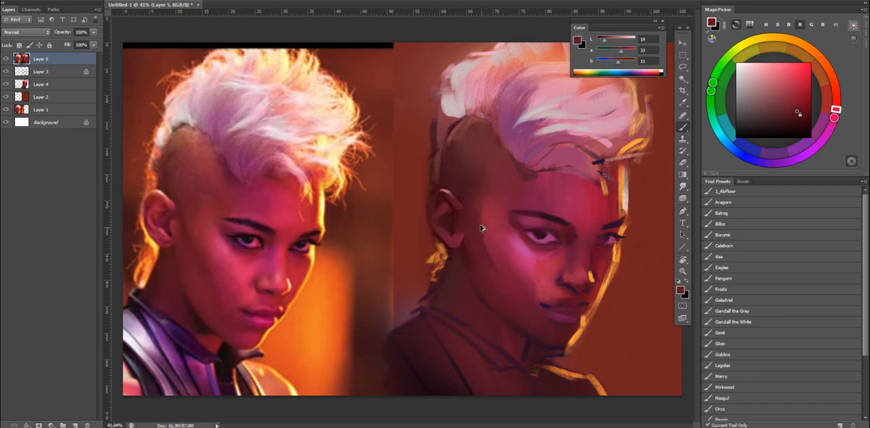
{"action": "left_click", "coordinate": [484, 193], "text": "alt"}
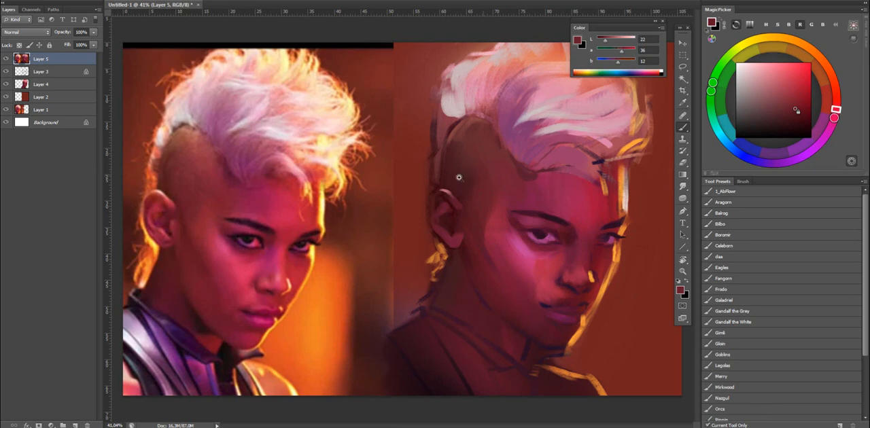
Flip the canvas horizontally and smooth the transition from temple to cheek with sampled dark reds and crimson.
{"action": "key", "text": "ctrl+f"}
{"action": "left_click", "coordinate": [322, 224], "text": "alt"}
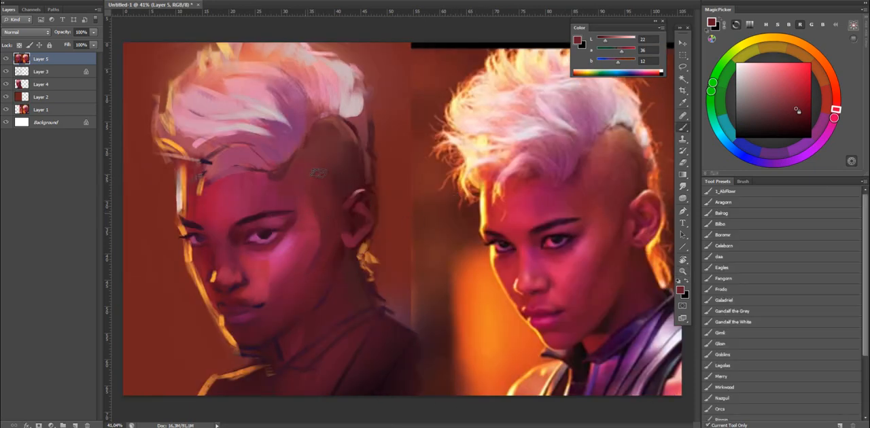
{"action": "left_click_drag", "start_coordinate": [309, 204], "coordinate": [301, 288]}
{"action": "right_click", "coordinate": [313, 261], "text": "alt"}
{"action": "left_click", "coordinate": [313, 284], "text": "alt"}
{"action": "left_click_drag", "start_coordinate": [344, 219], "coordinate": [291, 304]}
{"action": "left_click_drag", "start_coordinate": [330, 241], "coordinate": [295, 269]}
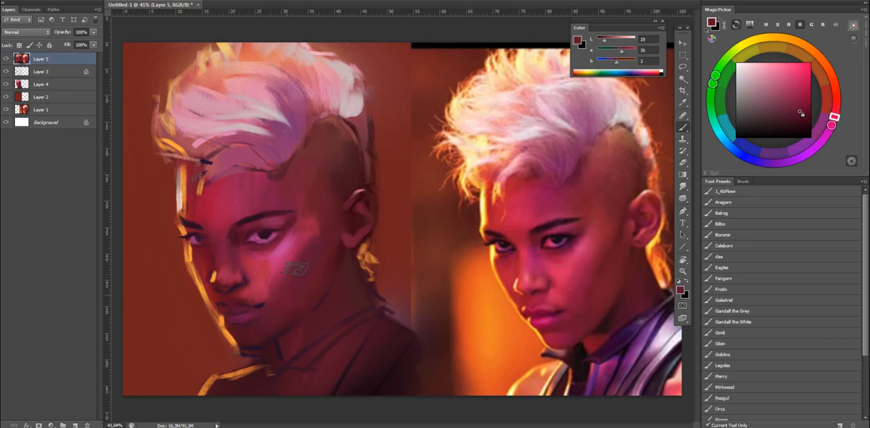
{"action": "left_click", "coordinate": [306, 232], "text": "alt"}
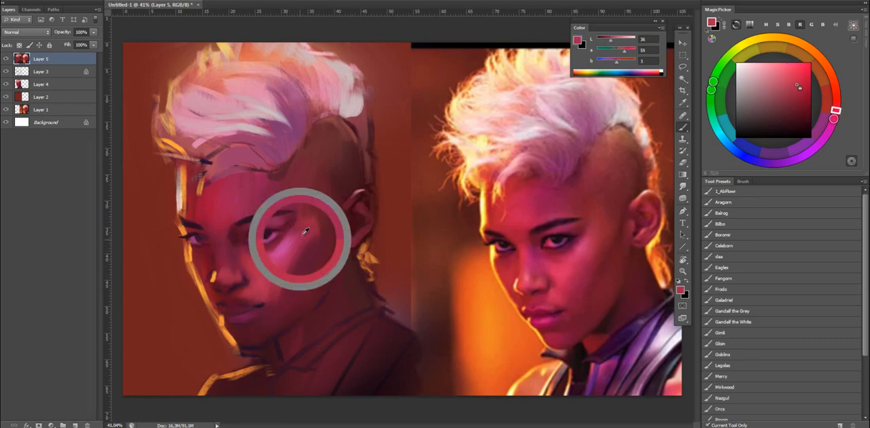
{"action": "left_click", "coordinate": [294, 282], "text": "alt"}
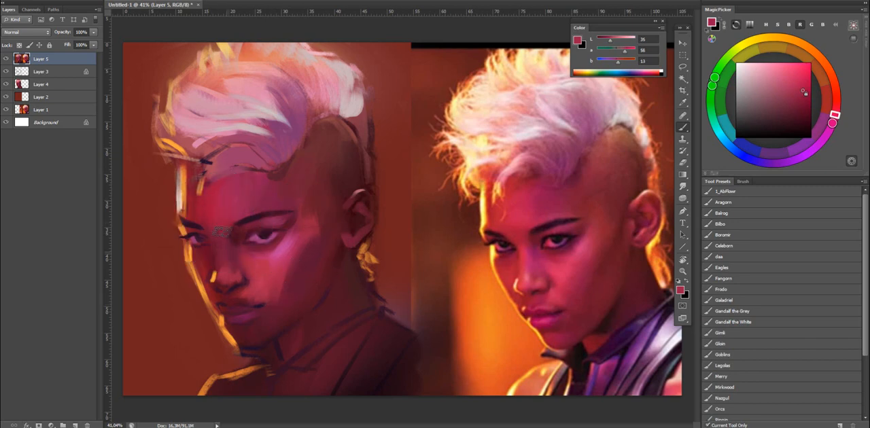
Blend the area between the eyes with the mixer2 preset, and refine the far brow and nose bridge with sampled dark plum.
{"action": "scroll", "coordinate": [754, 329], "scroll_direction": "down", "scroll_amount": 5}
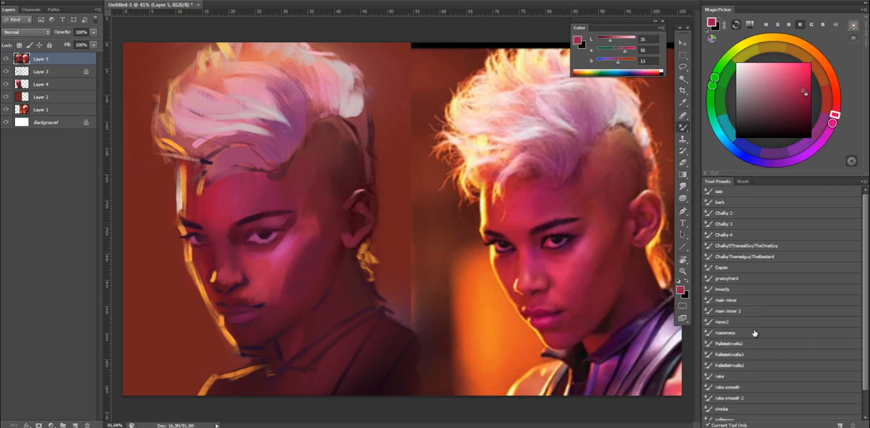
{"action": "left_click", "coordinate": [737, 322]}
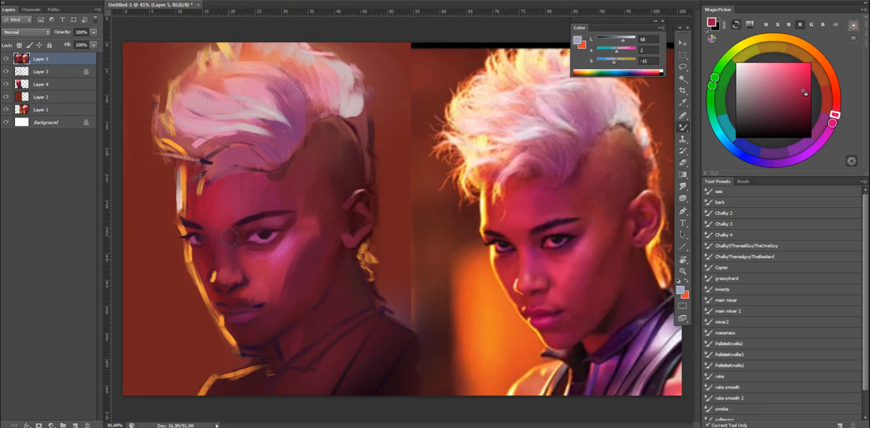
{"action": "left_click", "coordinate": [204, 226], "text": "alt"}
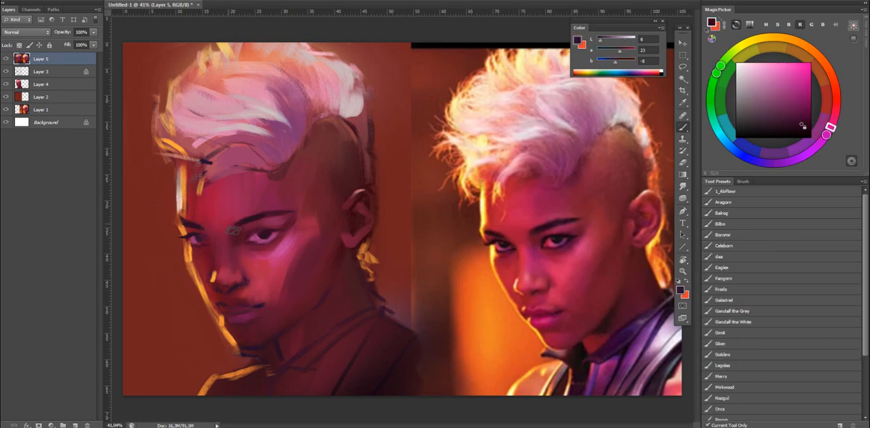
{"action": "left_click", "coordinate": [193, 234], "text": "alt"}
{"action": "right_click", "coordinate": [205, 234], "text": "alt"}
{"action": "left_click", "coordinate": [253, 262], "text": "alt"}
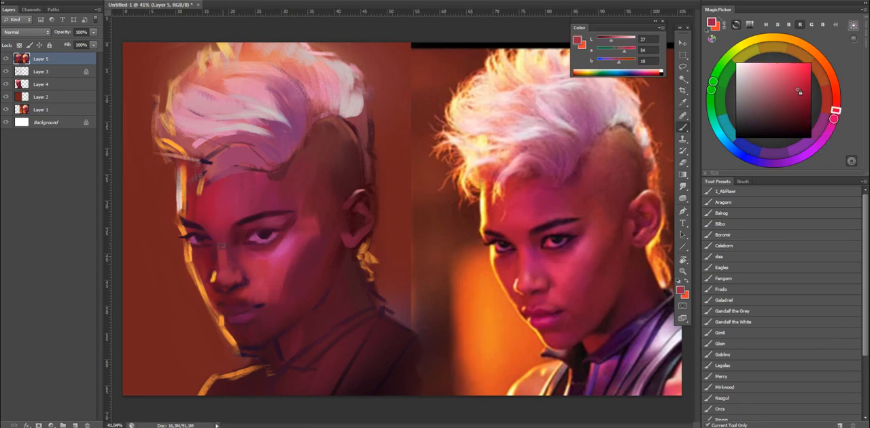
Brighten the nose bridge with pinkish red sampled from the reference face, shifting the color toward magenta.
{"action": "left_click", "coordinate": [527, 257], "text": "alt"}
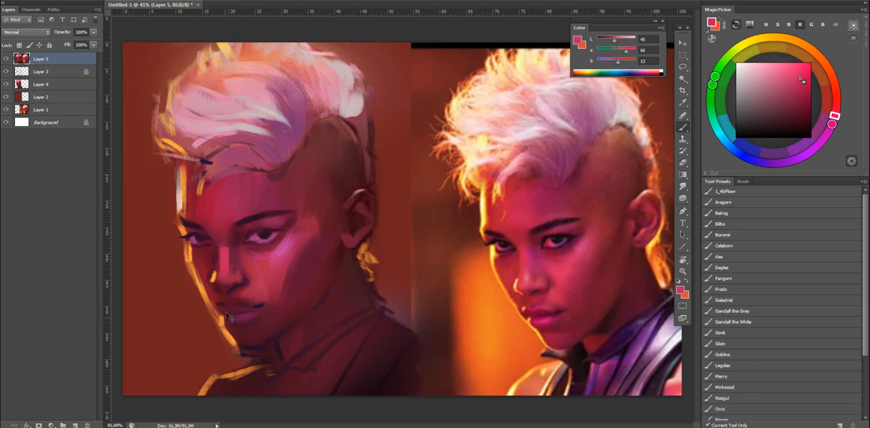
{"action": "left_click", "coordinate": [227, 253], "text": "alt"}
{"action": "left_click_drag", "start_coordinate": [836, 116], "coordinate": [832, 123]}
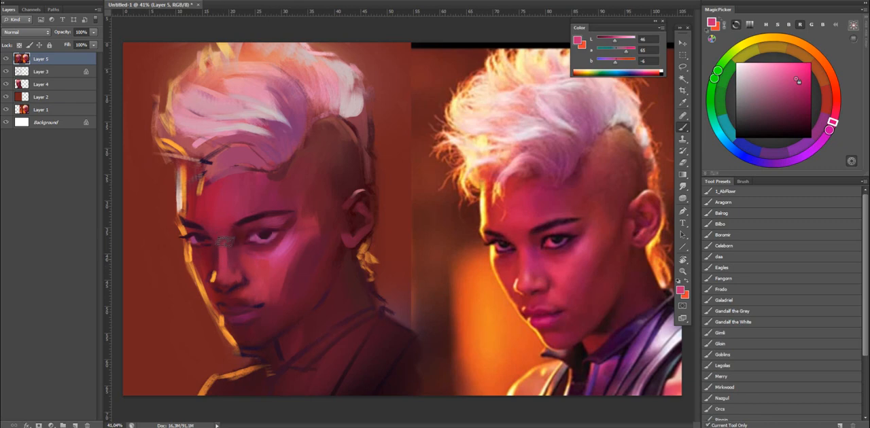
Flip the canvas horizontally and reshape the nostril and side of the nose with sampled crimson and dark wine.
{"action": "key", "text": "ctrl+shift+h"}
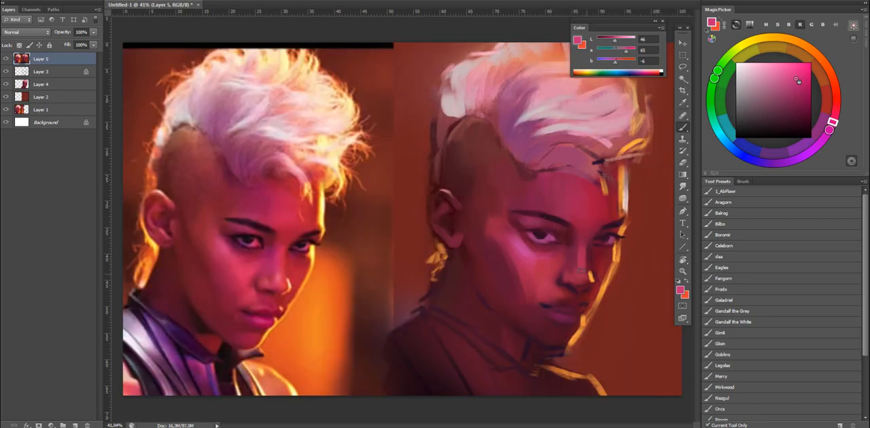
{"action": "left_click", "coordinate": [585, 286], "text": "alt"}
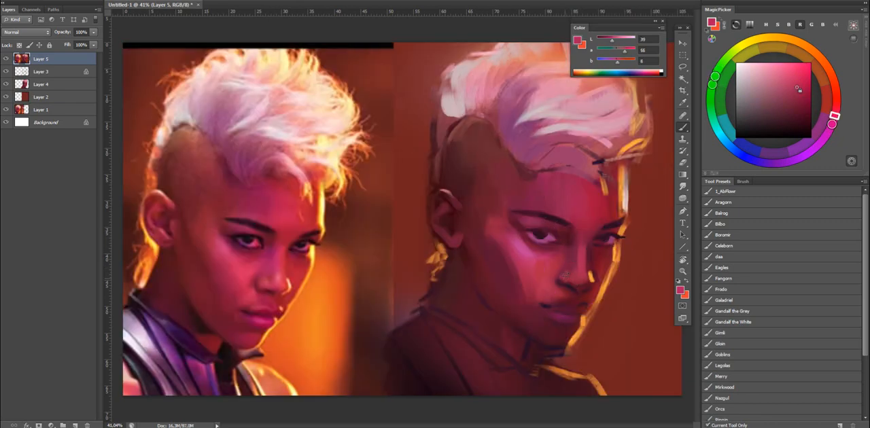
{"action": "left_click", "coordinate": [560, 271], "text": "alt"}
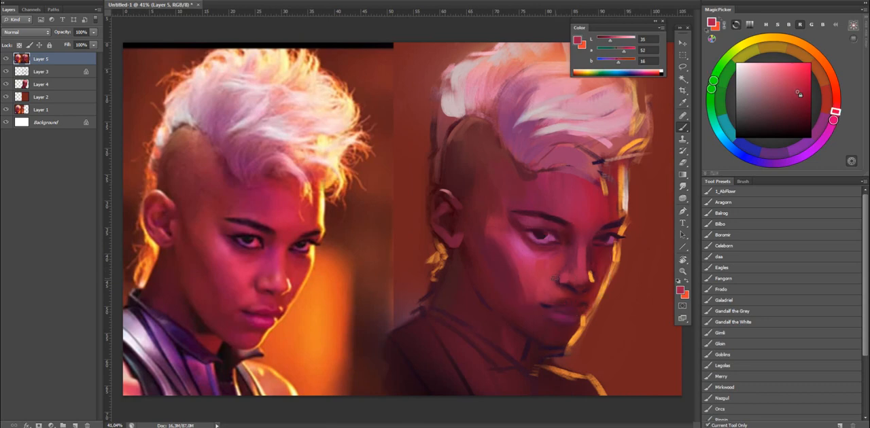
{"action": "left_click", "coordinate": [571, 285], "text": "alt"}
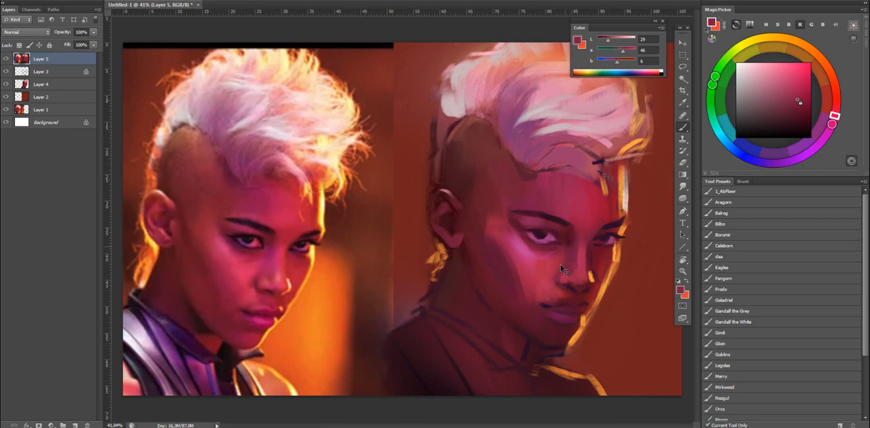
{"action": "left_click", "coordinate": [561, 273], "text": "alt"}
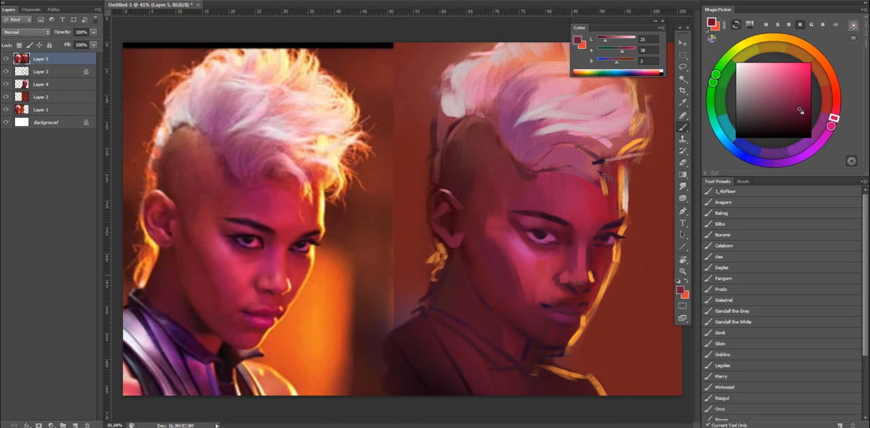
{"action": "left_click", "coordinate": [573, 272], "text": "alt"}
{"action": "key", "text": "shift+b"}
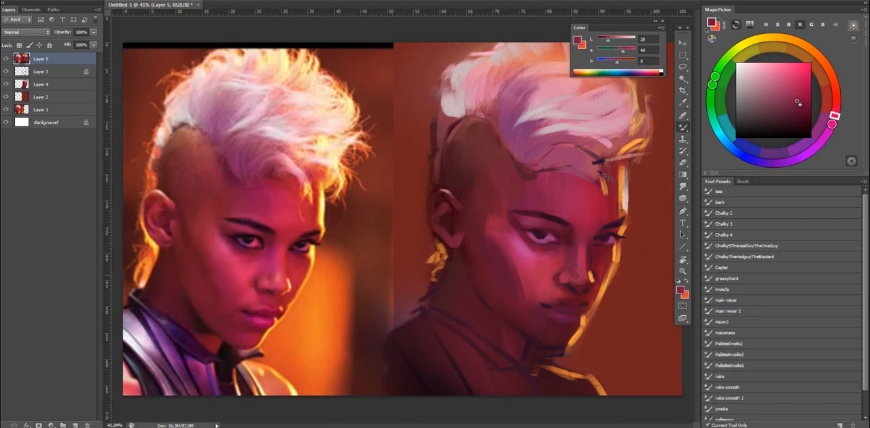
{"action": "key", "text": "shift+b"}
Highlight the nose with magenta-pink sampled from the cheek, flip the canvas back horizontally, and soften the nose planes with sampled crimson.
{"action": "left_click", "coordinate": [526, 245], "text": "alt"}
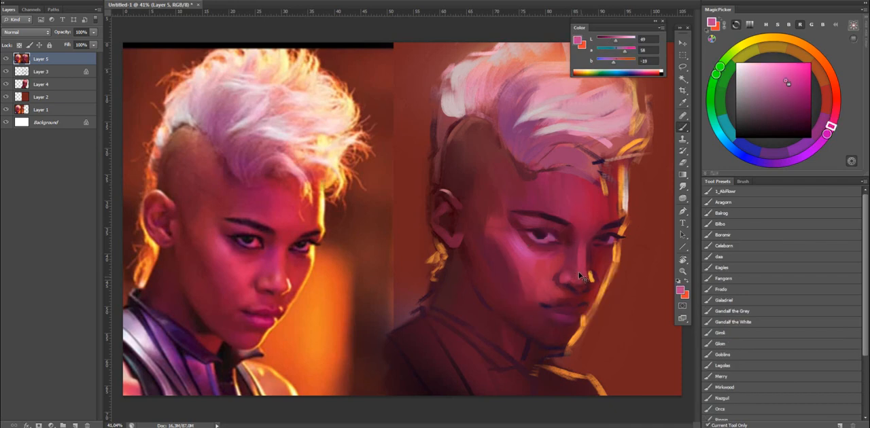
{"action": "key", "text": "ctrl+shift+h"}
{"action": "left_click", "coordinate": [227, 272], "text": "alt"}
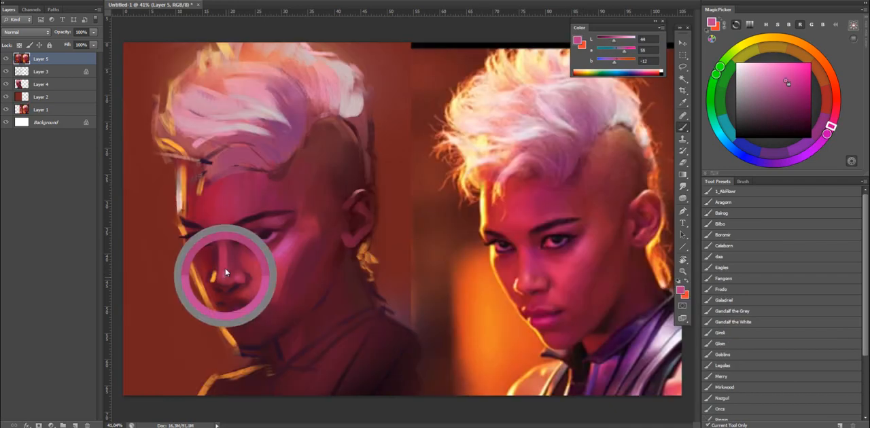
{"action": "left_click", "coordinate": [225, 275], "text": "alt"}
{"action": "left_click", "coordinate": [228, 261], "text": "alt"}
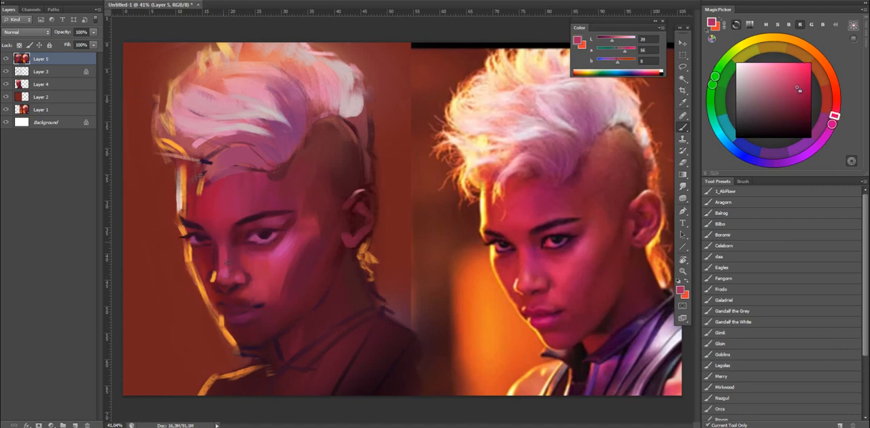
{"action": "left_click", "coordinate": [225, 246], "text": "alt"}
Outline the far edge of the nose with sampled rim orange, and define the area beneath the nostrils with sampled deep reds.
{"action": "left_click", "coordinate": [216, 271], "text": "alt"}
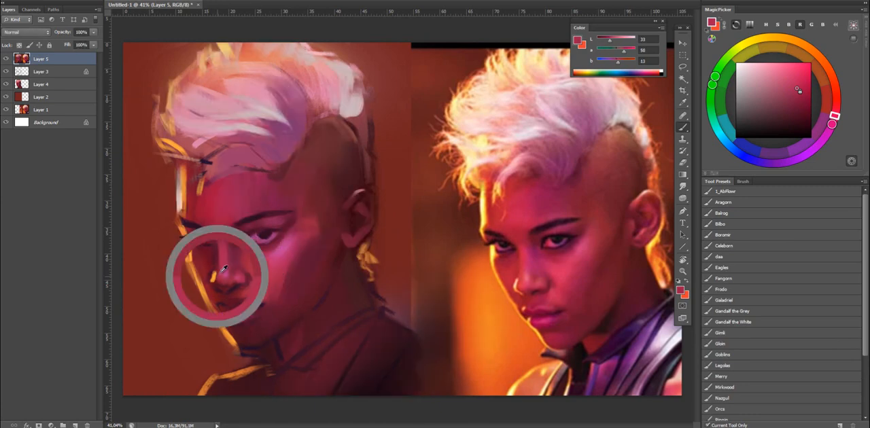
{"action": "left_click", "coordinate": [182, 193], "text": "alt"}
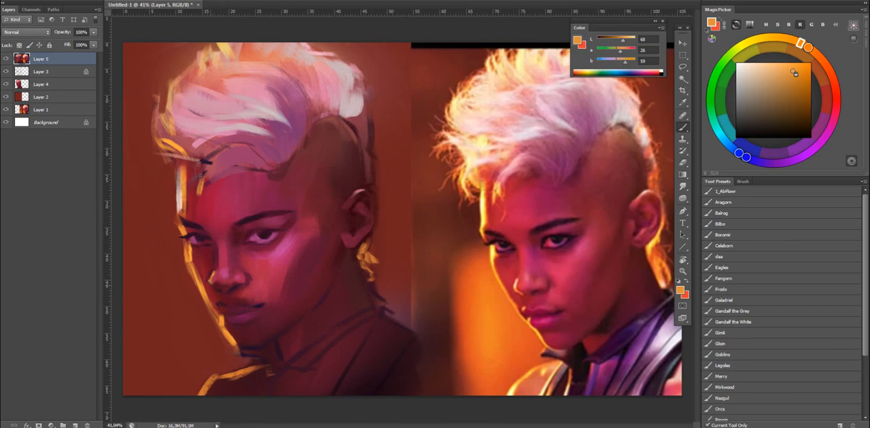
{"action": "left_click", "coordinate": [221, 291], "text": "alt"}
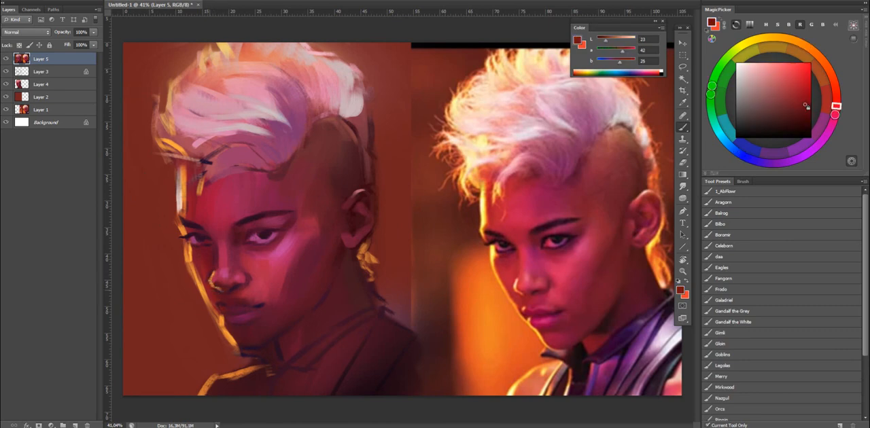
{"action": "left_click", "coordinate": [217, 291], "text": "alt"}
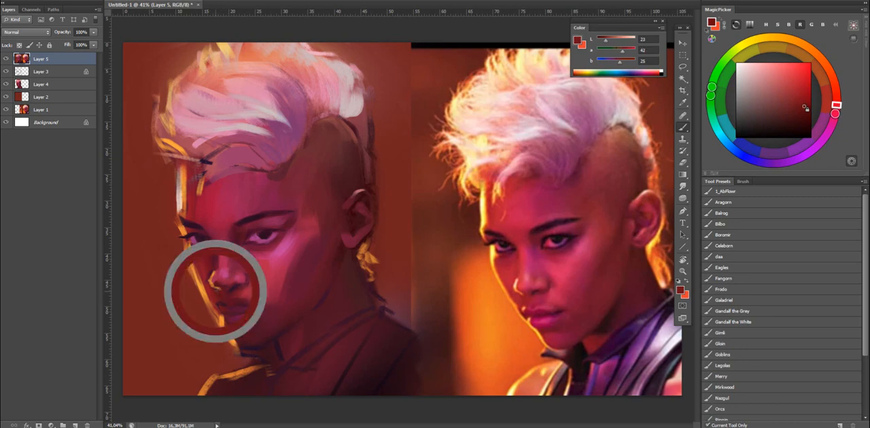
{"action": "left_click", "coordinate": [242, 293], "text": "alt"}
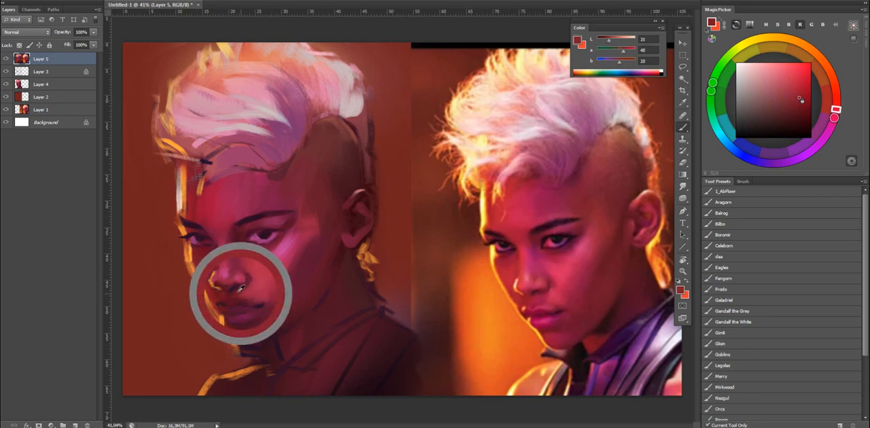
{"action": "left_click", "coordinate": [252, 290], "text": "alt"}
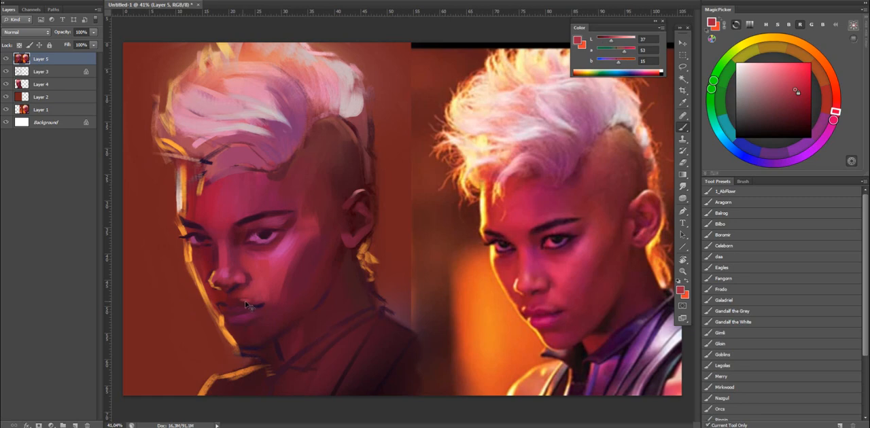
Lighten the edge of the upper lip with magenta-pink at L 46, refining its contour with sampled crimson.
{"action": "left_click_drag", "start_coordinate": [788, 93], "coordinate": [793, 83]}
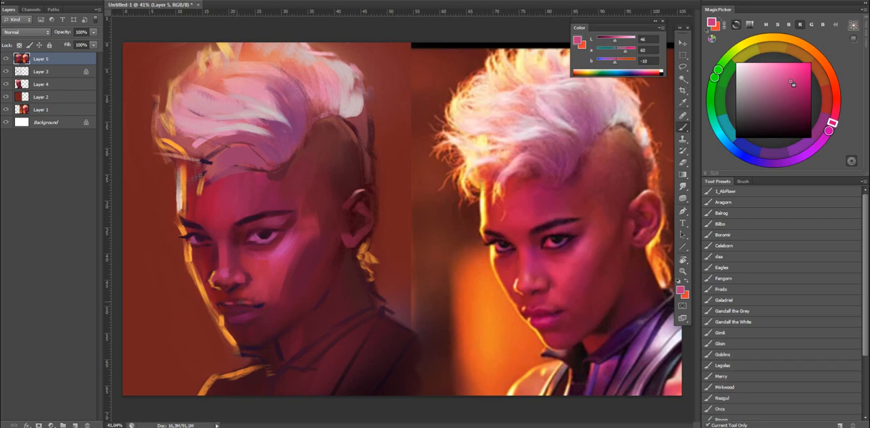
{"action": "key", "text": "e"}
{"action": "key", "text": "b"}
{"action": "left_click", "coordinate": [243, 298], "text": "alt"}
{"action": "left_click", "coordinate": [244, 299], "text": "alt"}
{"action": "left_click_drag", "start_coordinate": [242, 299], "coordinate": [253, 302]}
{"action": "left_click", "coordinate": [246, 295], "text": "alt"}
{"action": "left_click", "coordinate": [244, 298], "text": "alt"}
{"action": "left_click", "coordinate": [253, 303], "text": "alt"}
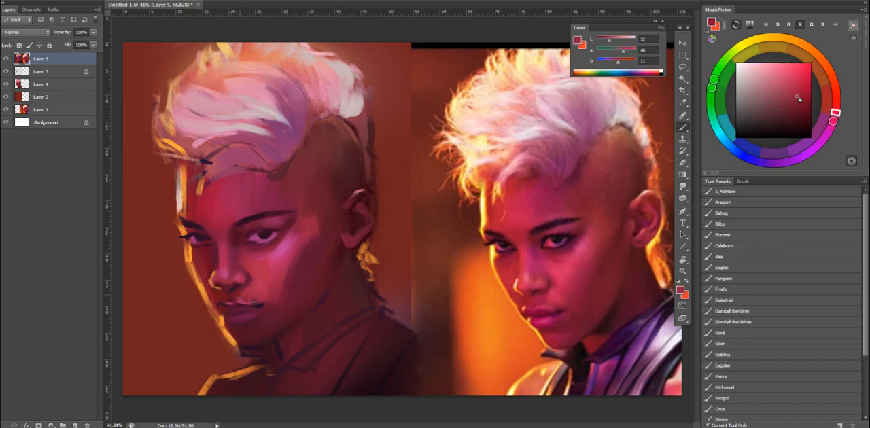
Define the mouth corner and the line between the lips with sampled dark plum and deep wine.
{"action": "left_click", "coordinate": [261, 305], "text": "alt"}
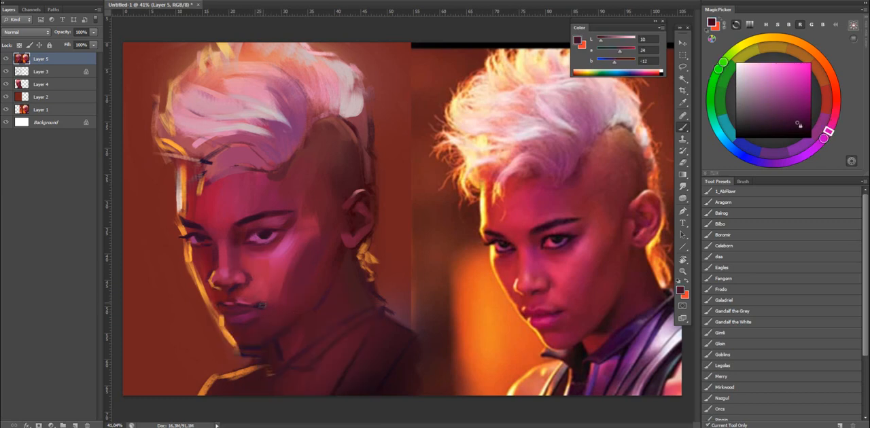
{"action": "left_click", "coordinate": [288, 303], "text": "alt"}
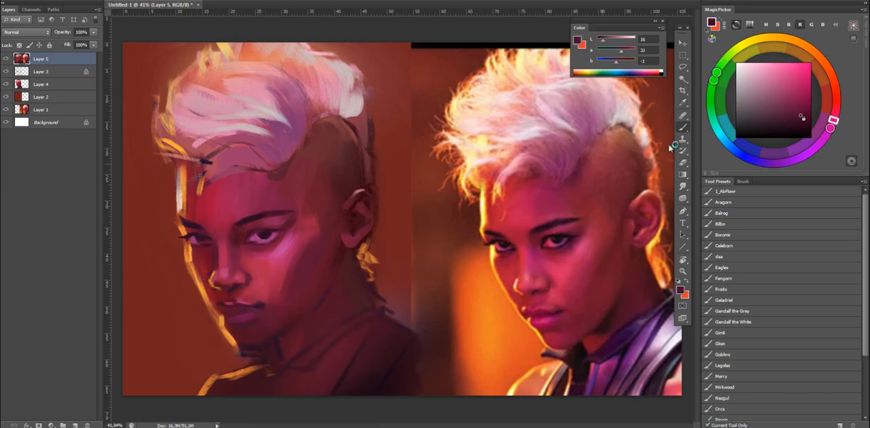
{"action": "left_click", "coordinate": [809, 117]}
Add sampled orange rim light beside the lips and chin, and brighten the lower lip with pink sampled from the nose.
{"action": "left_click", "coordinate": [224, 318], "text": "alt"}
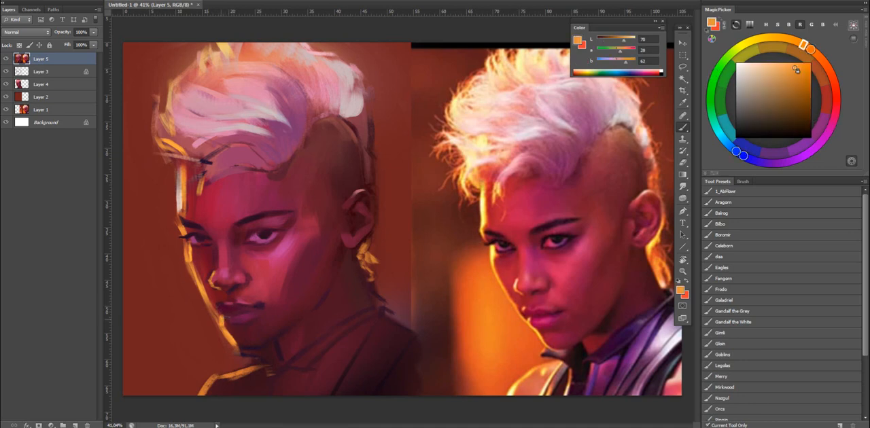
{"action": "left_click", "coordinate": [234, 317], "text": "alt"}
{"action": "left_click", "coordinate": [230, 322], "text": "alt"}
{"action": "left_click", "coordinate": [227, 250], "text": "alt"}
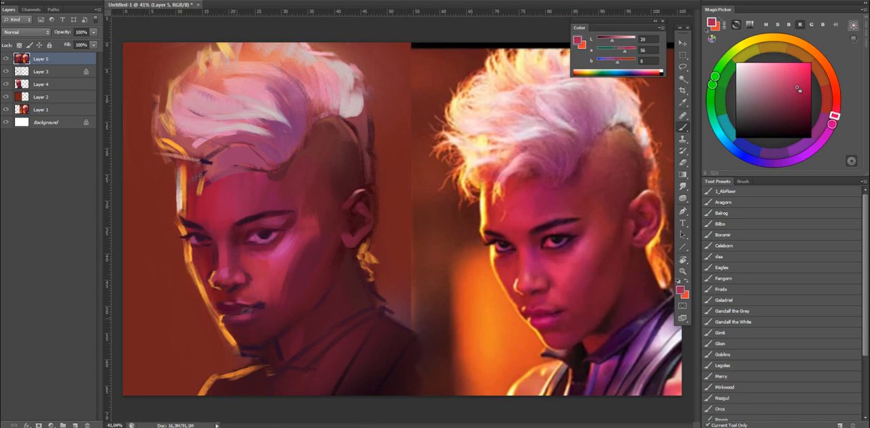
{"action": "left_click", "coordinate": [396, 243], "text": "alt"}
Flip the canvas horizontally and deepen the mouth corner and lip line with near-black wine at L 3 and sampled plum.
{"action": "key", "text": "F2"}
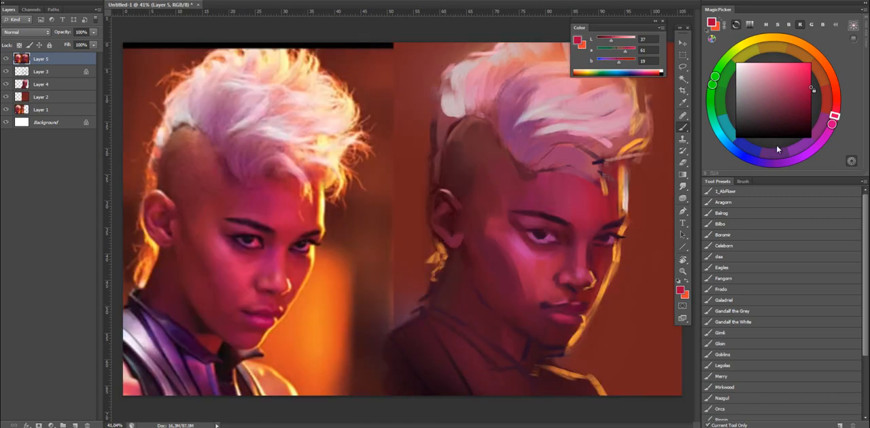
{"action": "left_click", "coordinate": [811, 128]}
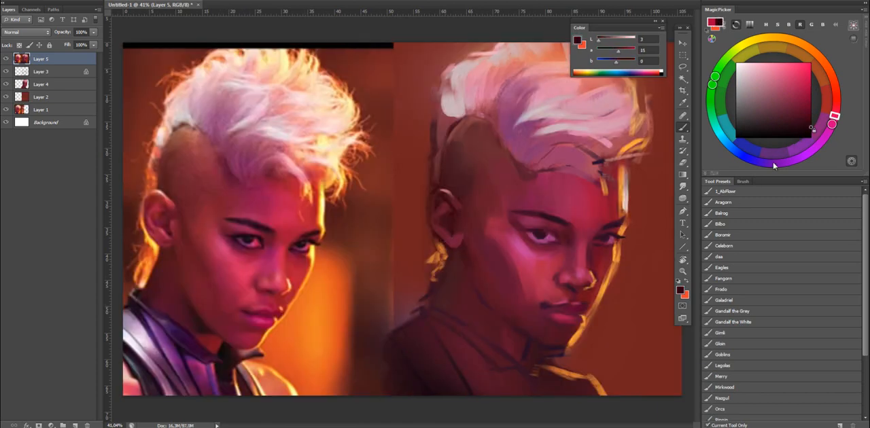
{"action": "left_click_drag", "start_coordinate": [547, 307], "coordinate": [543, 305]}
{"action": "left_click", "coordinate": [564, 309], "text": "alt"}
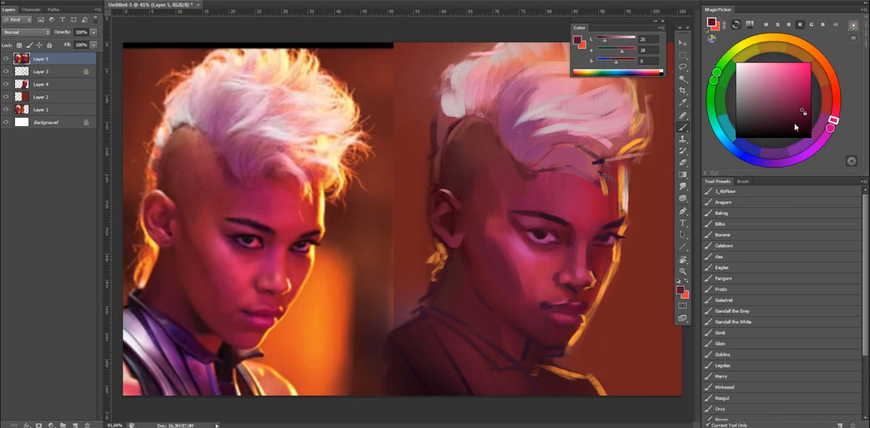
{"action": "left_click", "coordinate": [811, 124]}
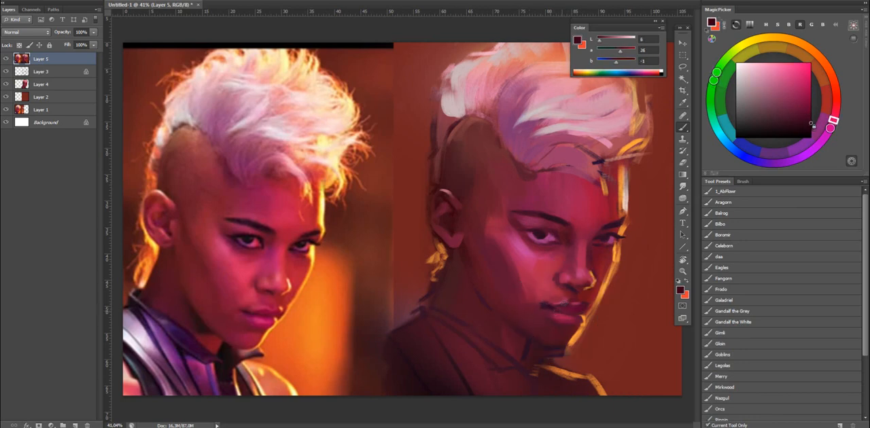
{"action": "left_click", "coordinate": [544, 284], "text": "alt"}
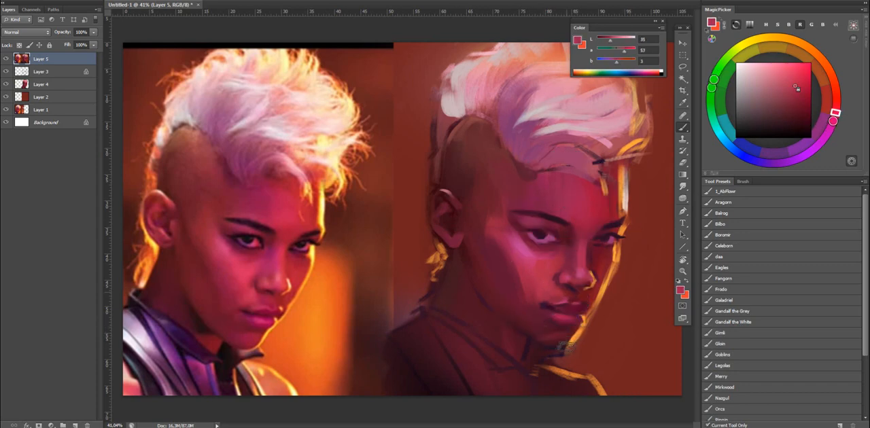
Soften the shadow tones around the chin and the shaded cheek with sampled crimson and dark wine.
{"action": "left_click", "coordinate": [558, 338], "text": "alt"}
{"action": "left_click", "coordinate": [551, 337], "text": "alt"}
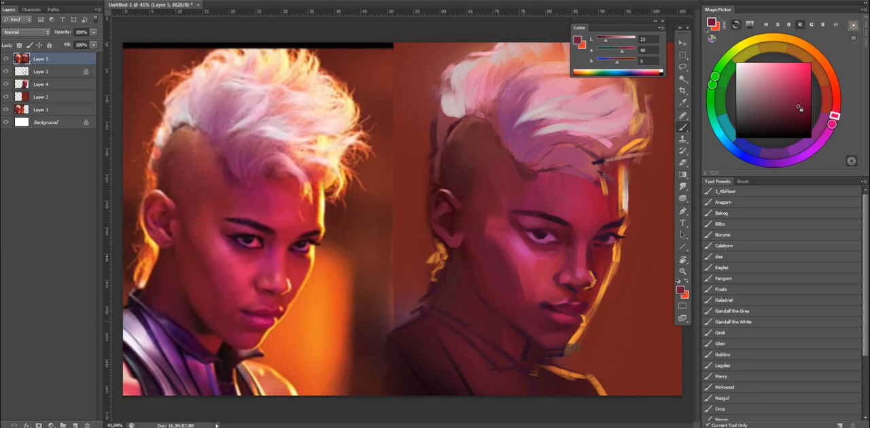
{"action": "left_click", "coordinate": [513, 270], "text": "alt"}
{"action": "left_click", "coordinate": [477, 270], "text": "alt"}
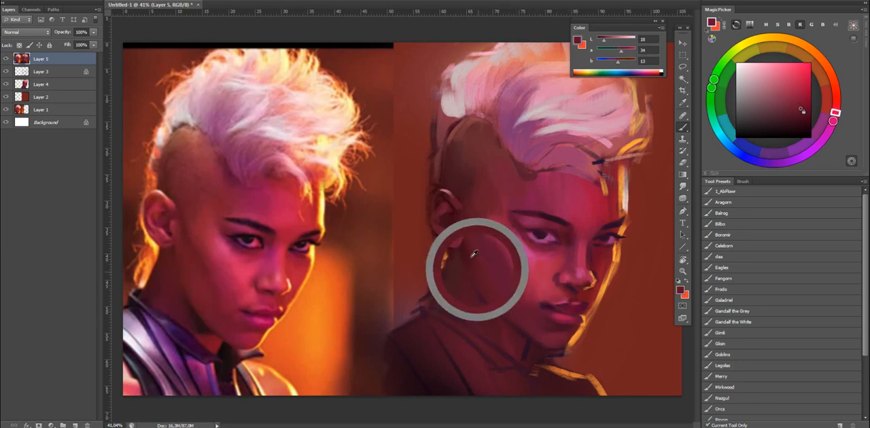
Compare the portrait with the reference, and darken the inner corner of the eye nearer the ear with near-black plum at L 6.
{"action": "key", "text": "ctrl+space"}
{"action": "left_click_drag", "start_coordinate": [543, 250], "coordinate": [520, 261]}
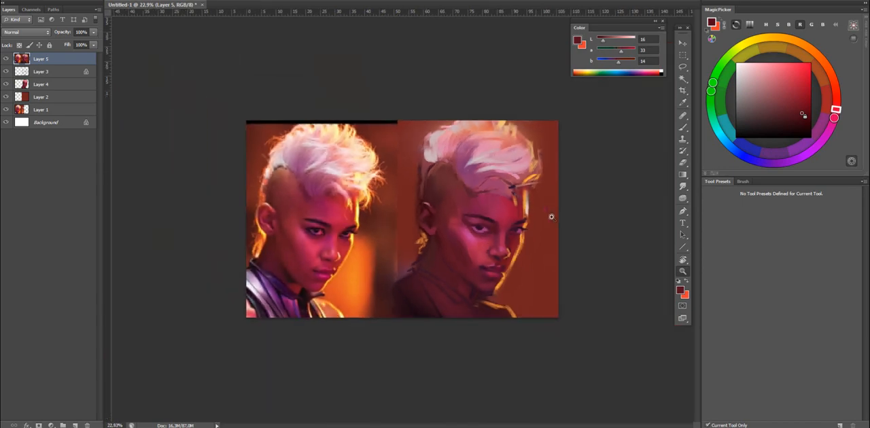
{"action": "left_click_drag", "start_coordinate": [508, 227], "coordinate": [519, 237]}
{"action": "left_click", "coordinate": [499, 216], "text": "alt"}
{"action": "key", "text": "ctrl+space"}
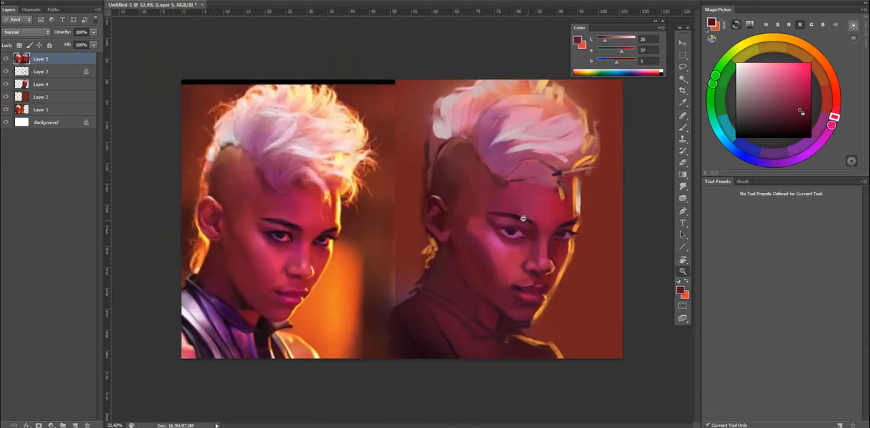
{"action": "left_click_drag", "start_coordinate": [567, 225], "coordinate": [549, 226]}
{"action": "left_click", "coordinate": [461, 228], "text": "alt"}
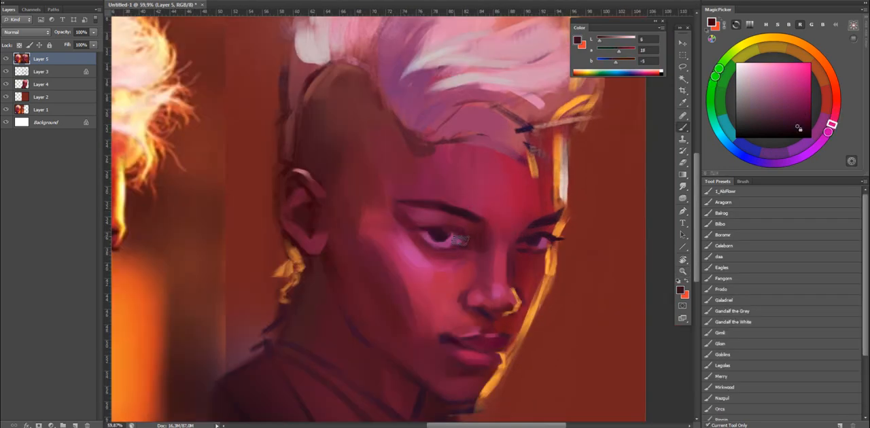
Deepen the upper lid and iris of the same eye with sampled near-black, shifting the colour to dark purple at L 3.
{"action": "key", "text": "ctrl+space"}
{"action": "left_click_drag", "start_coordinate": [473, 227], "coordinate": [505, 229]}
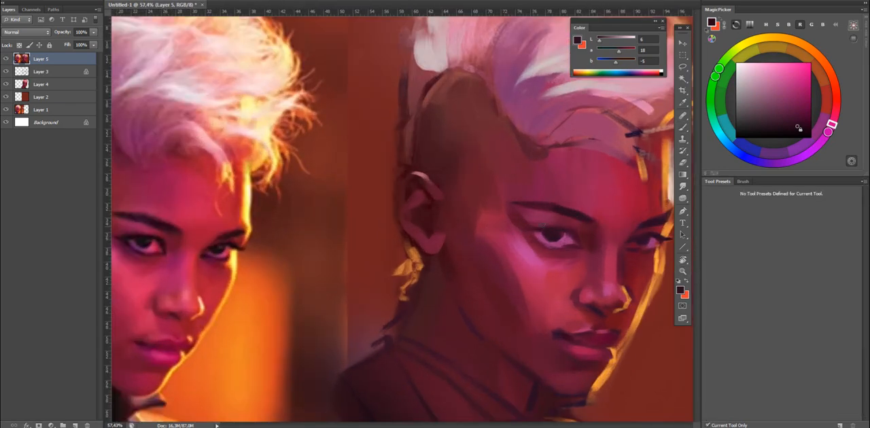
{"action": "left_click", "coordinate": [555, 229], "text": "alt"}
{"action": "left_click_drag", "start_coordinate": [600, 40], "coordinate": [596, 40]}
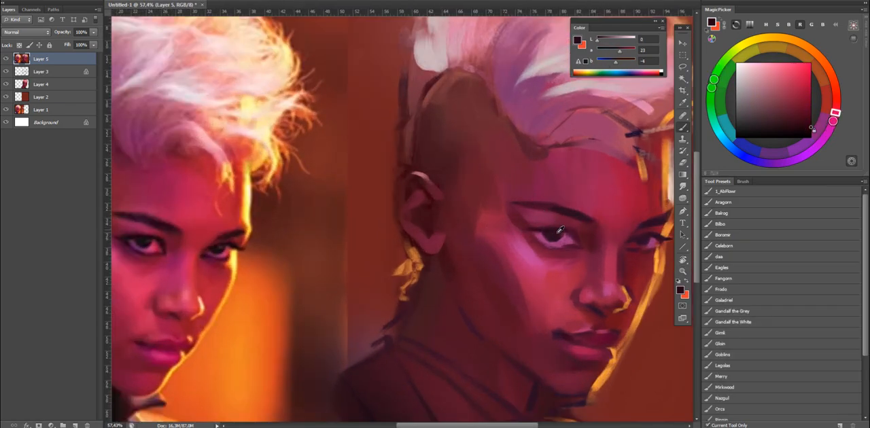
{"action": "left_click", "coordinate": [556, 233], "text": "alt"}
{"action": "left_click", "coordinate": [811, 130]}
{"action": "left_click_drag", "start_coordinate": [831, 127], "coordinate": [826, 136]}
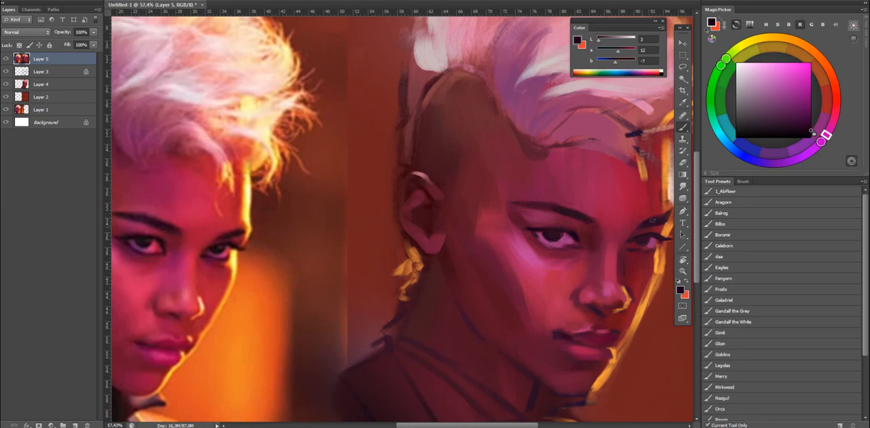
Paint the golden rim light along the edge of the forehead with sampled orange.
{"action": "key", "text": "x"}
{"action": "left_click", "coordinate": [654, 205], "text": "alt"}
{"action": "left_click", "coordinate": [661, 197], "text": "alt"}
{"action": "left_click_drag", "start_coordinate": [659, 192], "coordinate": [637, 191]}
{"action": "left_click", "coordinate": [636, 191], "text": "alt"}
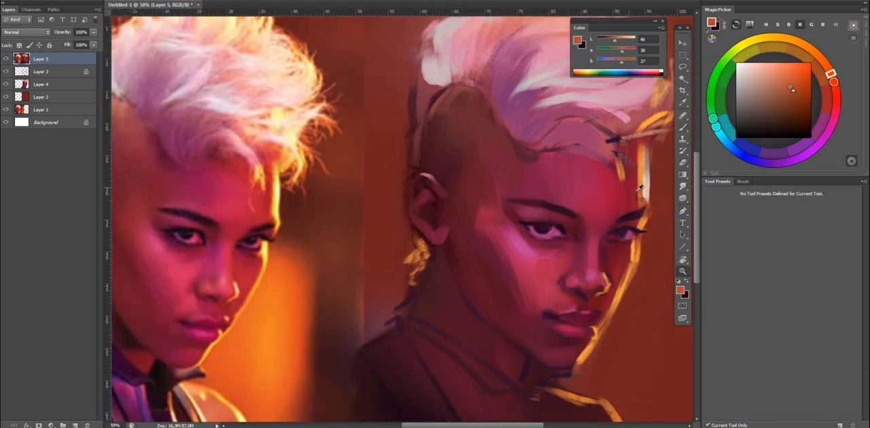
{"action": "left_click", "coordinate": [639, 191], "text": "alt"}
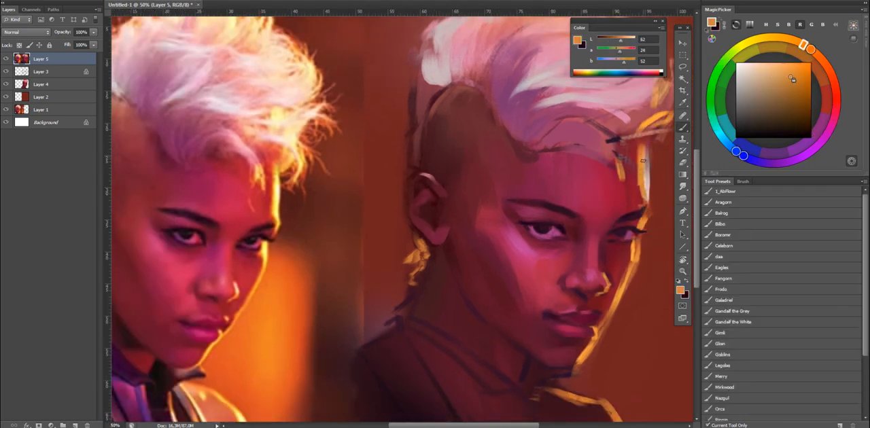
{"action": "left_click_drag", "start_coordinate": [644, 163], "coordinate": [645, 197]}
{"action": "left_click", "coordinate": [640, 181], "text": "alt"}
{"action": "left_click_drag", "start_coordinate": [645, 155], "coordinate": [644, 201]}
Brighten the forehead rim light with orange at L 76 and sample crimson beside the brow to clean its edge.
{"action": "left_click", "coordinate": [795, 64]}
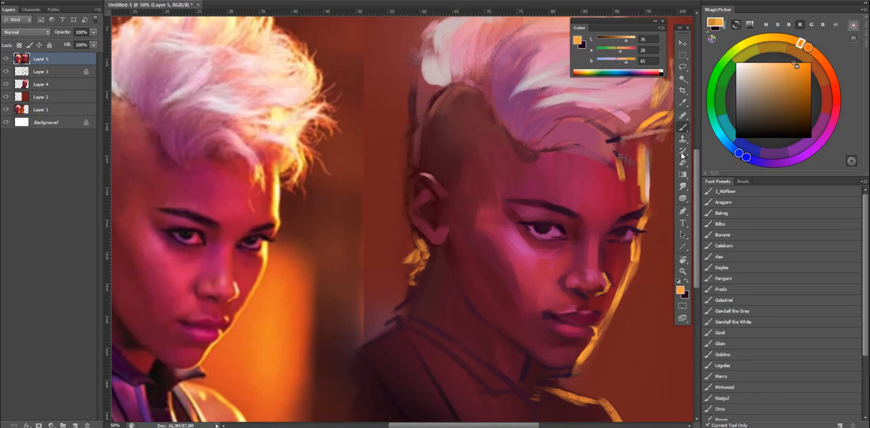
{"action": "mouse_move", "coordinate": [646, 151]}
{"action": "left_mouse_down"}
{"action": "mouse_move", "coordinate": [648, 200]}
{"action": "mouse_move", "coordinate": [649, 171]}
{"action": "left_mouse_up"}
{"action": "key", "text": "ctrl+z"}
{"action": "key", "text": "ctrl+z"}
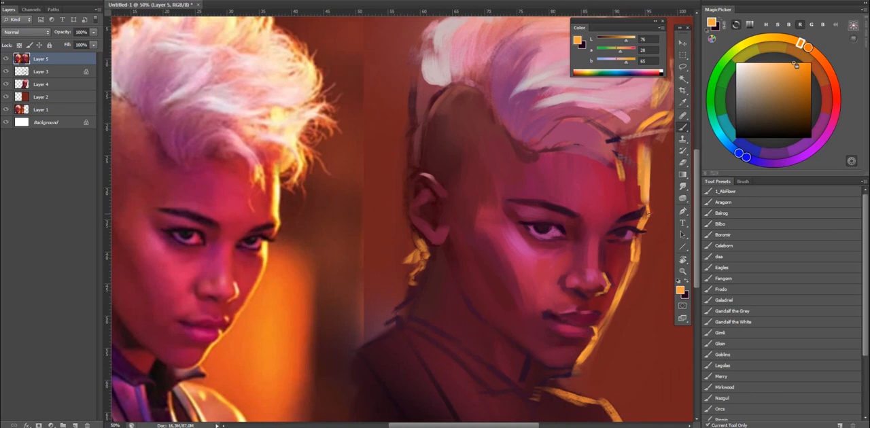
{"action": "key", "text": "x"}
{"action": "left_click", "coordinate": [642, 217], "text": "alt"}
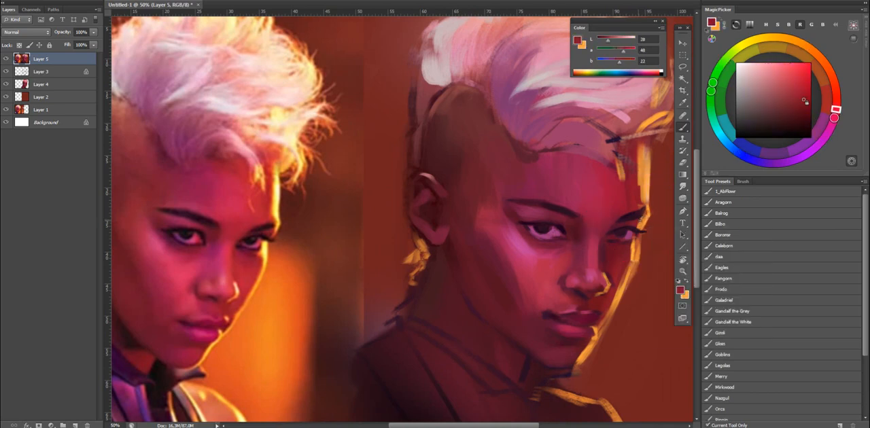
{"action": "key", "text": "x"}
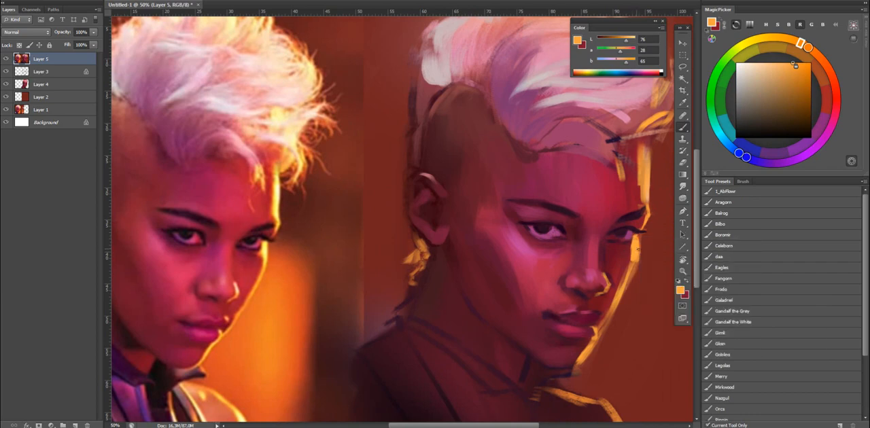
Flip the canvas horizontally and sample near-black plum at L 3 beside the eye nearer the ear.
{"action": "key", "text": "z"}
{"action": "left_click_drag", "start_coordinate": [640, 249], "coordinate": [630, 257]}
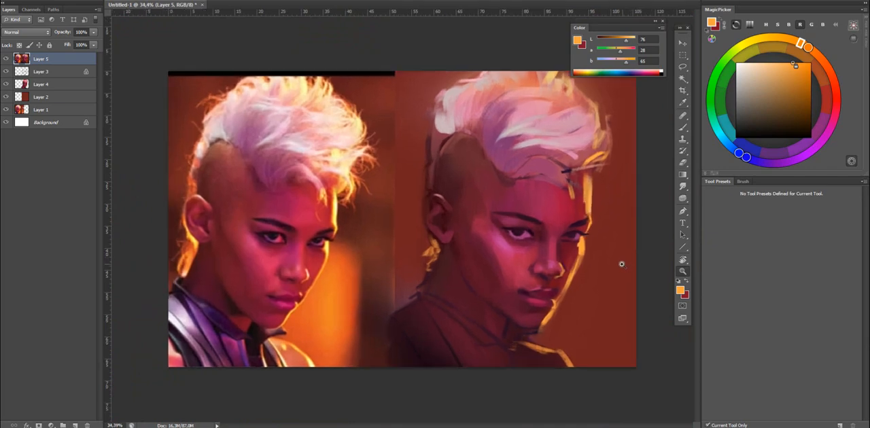
{"action": "key", "text": "ctrl+shift+h"}
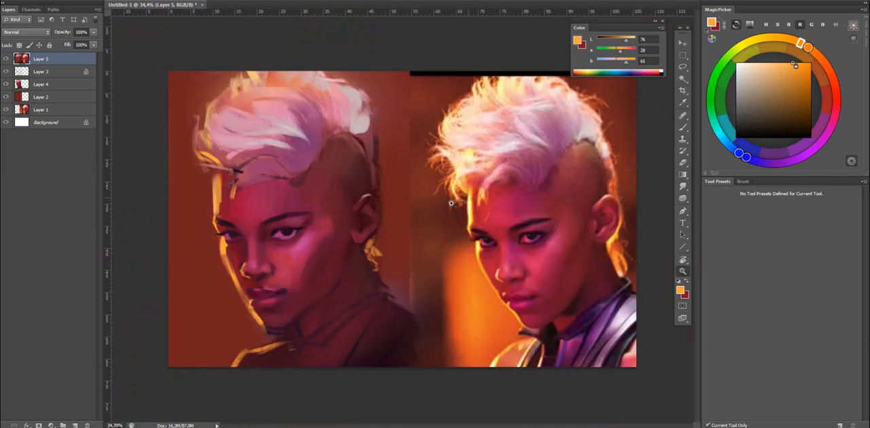
{"action": "key", "text": "b"}
{"action": "left_click_drag", "start_coordinate": [337, 228], "coordinate": [393, 219]}
{"action": "key", "text": "z"}
{"action": "key", "text": "b"}
{"action": "key", "text": "x"}
{"action": "left_click", "coordinate": [257, 233], "text": "alt"}
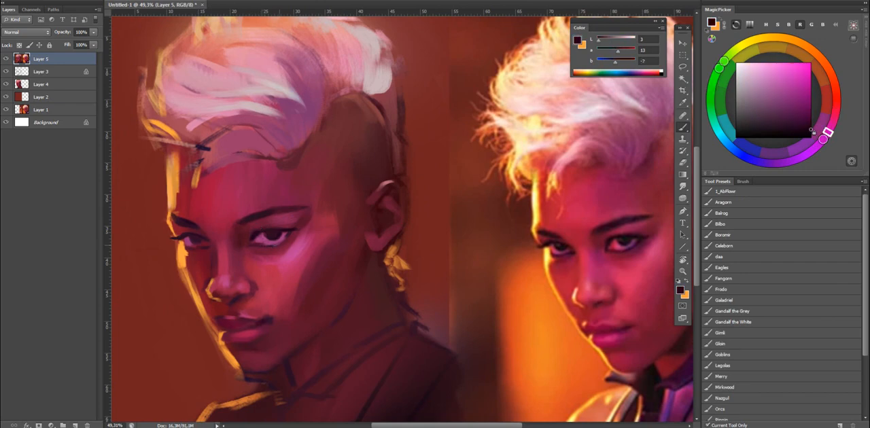
Try magenta, teal and saturated red as the brush colour.
{"action": "left_click", "coordinate": [792, 80]}
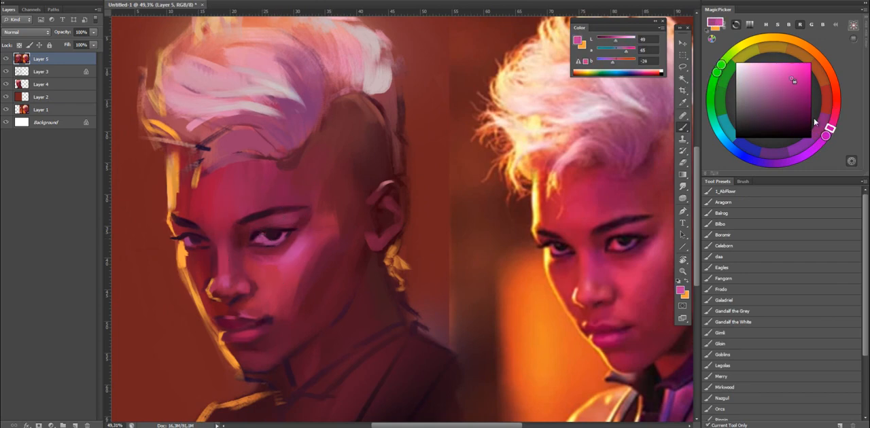
{"action": "left_click_drag", "start_coordinate": [725, 138], "coordinate": [713, 123]}
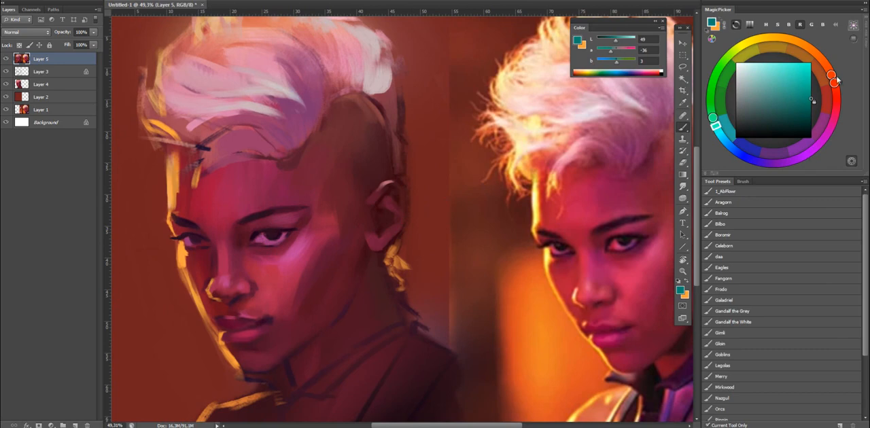
{"action": "left_click_drag", "start_coordinate": [837, 80], "coordinate": [835, 112]}
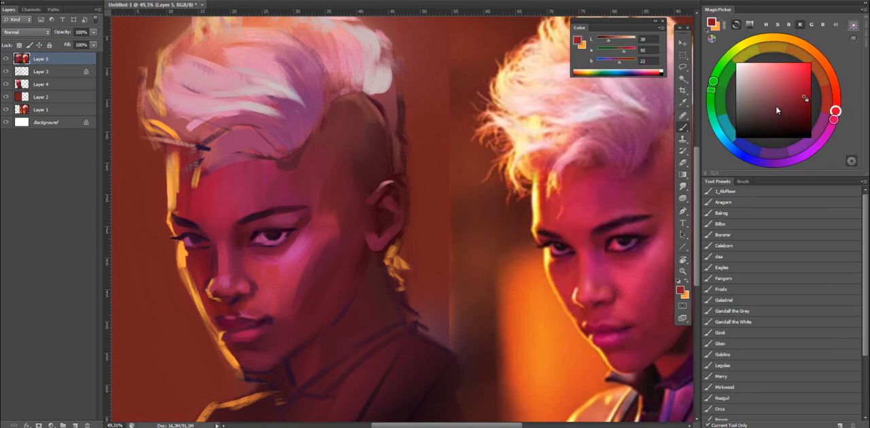
{"action": "left_click", "coordinate": [805, 82]}
{"action": "mouse_move", "coordinate": [266, 242]}
{"action": "left_mouse_down"}
{"action": "mouse_move", "coordinate": [261, 236]}
{"action": "mouse_move", "coordinate": [297, 224]}
{"action": "mouse_move", "coordinate": [288, 225]}
{"action": "left_mouse_up"}
Blend the cheek shadow into the lit skin with the Gloin brush and sampled crimson at about L 36.
{"action": "key", "text": "z"}
{"action": "key", "text": "b"}
{"action": "left_click", "coordinate": [332, 229], "text": "alt"}
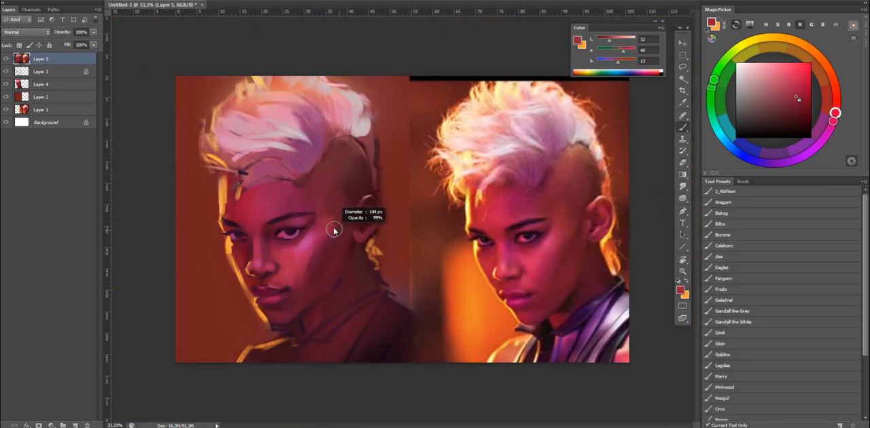
{"action": "left_click", "coordinate": [742, 343]}
{"action": "left_click", "coordinate": [302, 273], "text": "alt"}
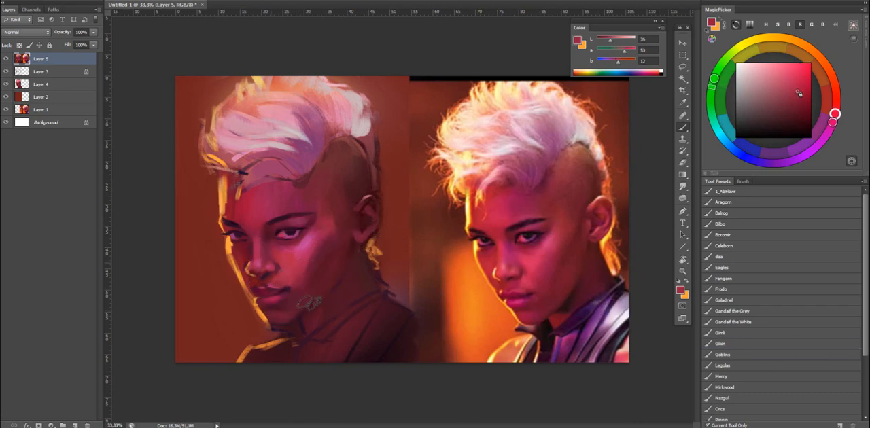
{"action": "left_click", "coordinate": [312, 249], "text": "alt"}
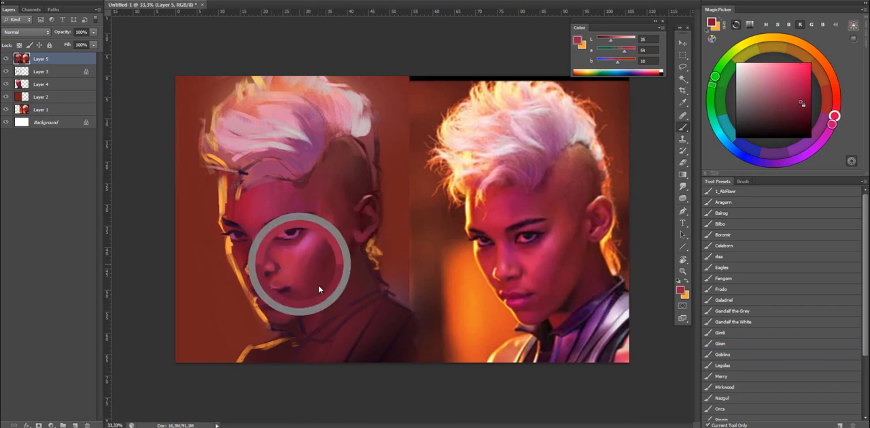
{"action": "left_click", "coordinate": [299, 265], "text": "alt"}
{"action": "left_click", "coordinate": [344, 223], "text": "alt"}
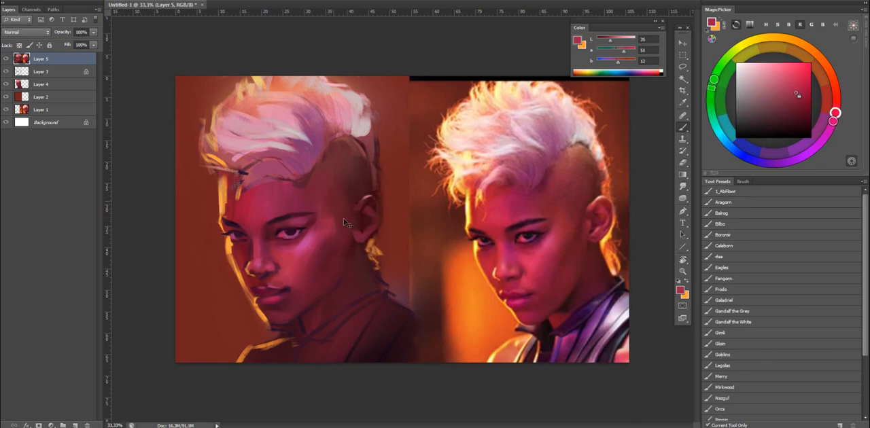
Soften the skin around the ear and shaved temple with sampled crimson and maroon, and sample mauve at L 36 from the hairline.
{"action": "left_click", "coordinate": [361, 205], "text": "alt"}
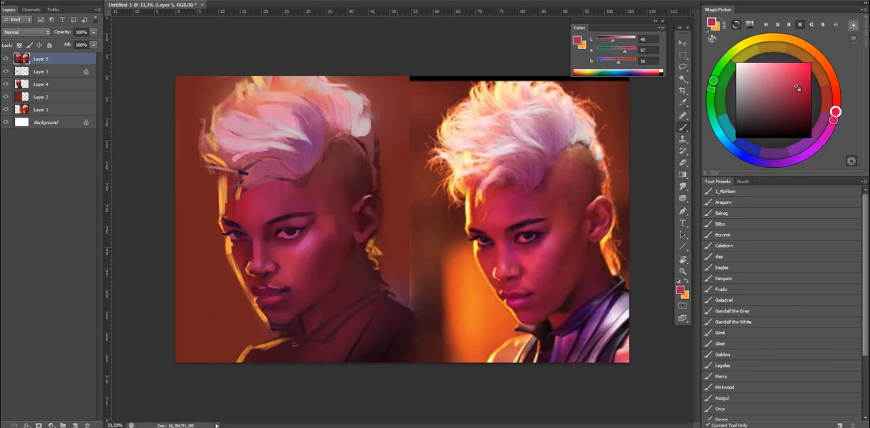
{"action": "left_click", "coordinate": [354, 187], "text": "alt"}
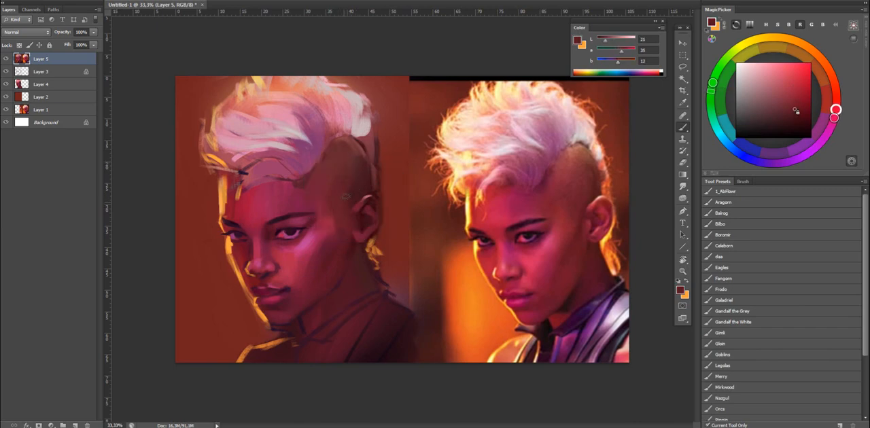
{"action": "left_click", "coordinate": [296, 161], "text": "alt"}
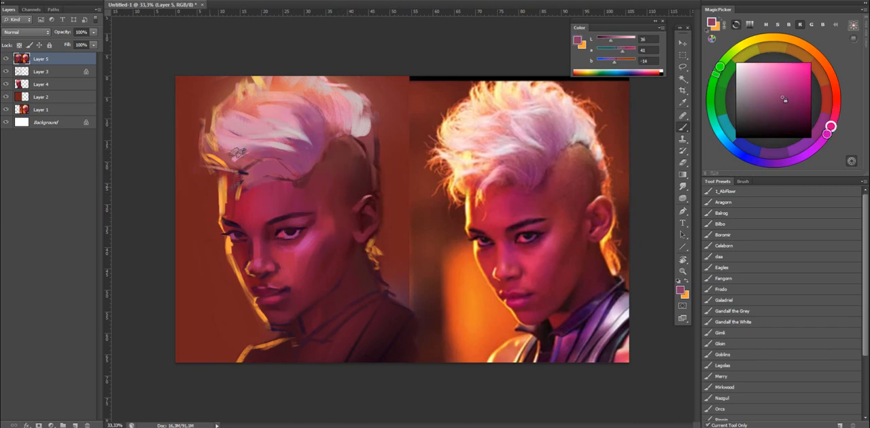
Add warm peach light at about L 70 to the front edge of the mohawk, switching to the Merry brush.
{"action": "left_click", "coordinate": [213, 127], "text": "alt"}
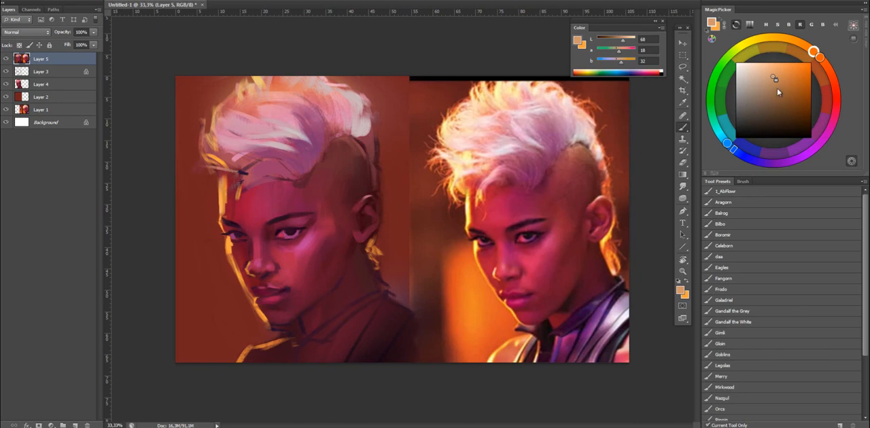
{"action": "mouse_move", "coordinate": [209, 129]}
{"action": "left_mouse_down"}
{"action": "mouse_move", "coordinate": [220, 150]}
{"action": "mouse_move", "coordinate": [214, 88]}
{"action": "left_mouse_up"}
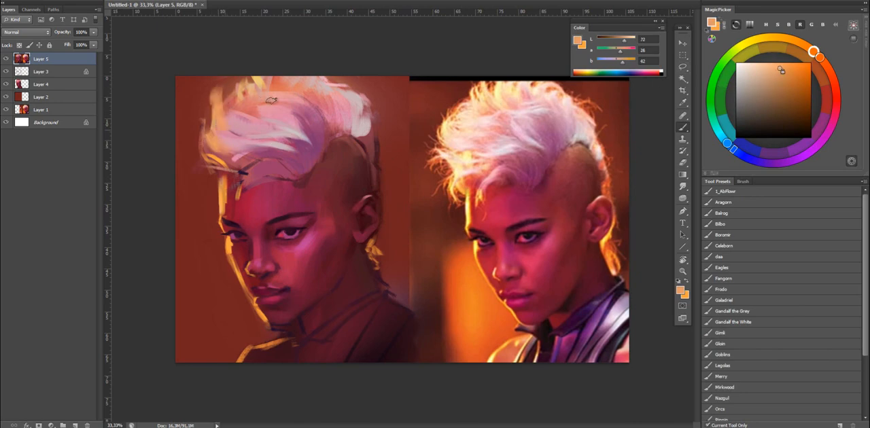
{"action": "left_click", "coordinate": [762, 367]}
{"action": "left_click", "coordinate": [758, 378]}
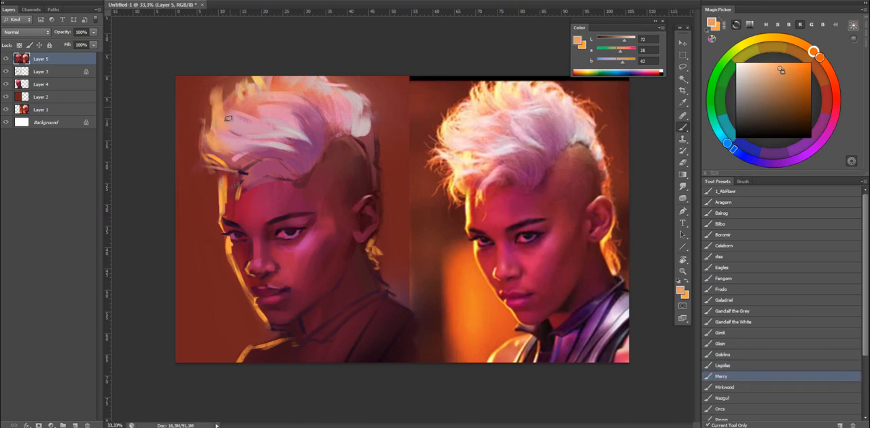
{"action": "left_click", "coordinate": [235, 83], "text": "alt"}
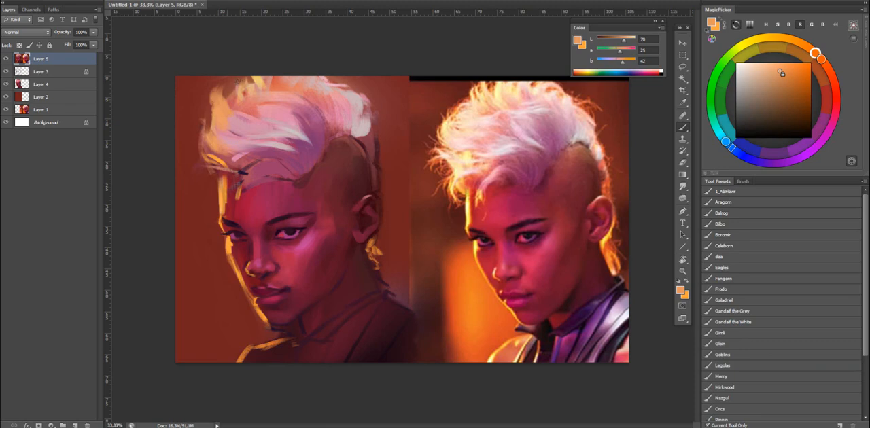
Paint finer hair strands across the mohawk with the Boromir brush, using sampled peach and pale pink at L 73.
{"action": "left_click", "coordinate": [793, 236]}
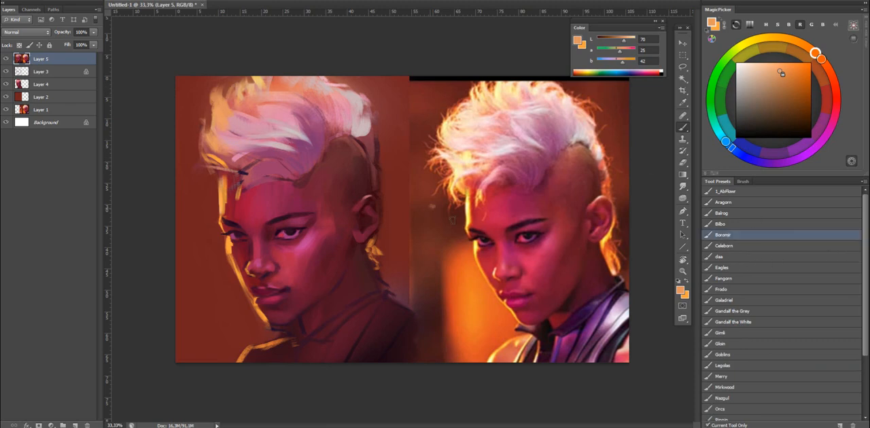
{"action": "left_click", "coordinate": [221, 109], "text": "alt"}
{"action": "mouse_move", "coordinate": [234, 102]}
{"action": "left_mouse_down"}
{"action": "mouse_move", "coordinate": [296, 86]}
{"action": "mouse_move", "coordinate": [273, 102]}
{"action": "mouse_move", "coordinate": [321, 92]}
{"action": "mouse_move", "coordinate": [252, 97]}
{"action": "mouse_move", "coordinate": [228, 88]}
{"action": "mouse_move", "coordinate": [278, 126]}
{"action": "mouse_move", "coordinate": [286, 95]}
{"action": "mouse_move", "coordinate": [302, 111]}
{"action": "left_mouse_up"}
{"action": "left_click", "coordinate": [634, 41]}
{"action": "left_click", "coordinate": [284, 125], "text": "alt"}
{"action": "left_click", "coordinate": [282, 129], "text": "alt"}
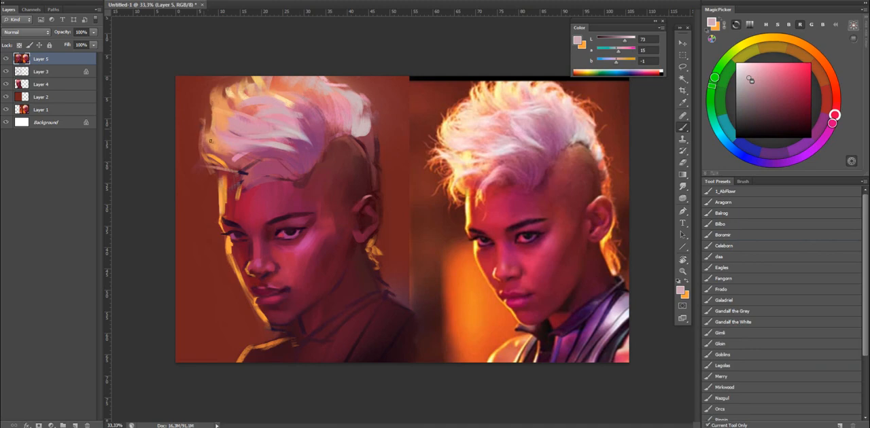
Highlight the mohawk's front edge with pale yellow at L 90 and blend the strokes with the Mixer Brush.
{"action": "key", "text": "x"}
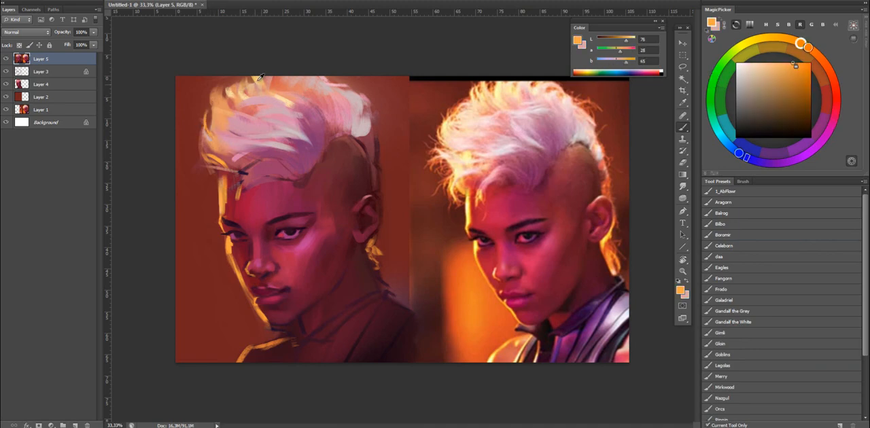
{"action": "left_click", "coordinate": [258, 80], "text": "alt"}
{"action": "left_click_drag", "start_coordinate": [215, 111], "coordinate": [205, 134]}
{"action": "left_click", "coordinate": [283, 99], "text": "alt"}
{"action": "key", "text": "shift+b"}
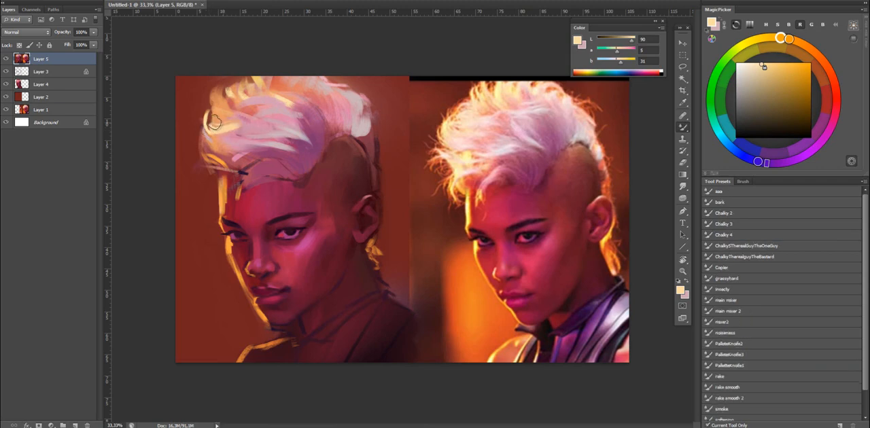
{"action": "mouse_move", "coordinate": [231, 129]}
{"action": "left_mouse_down"}
{"action": "mouse_move", "coordinate": [249, 123]}
{"action": "mouse_move", "coordinate": [241, 127]}
{"action": "left_mouse_up"}
{"action": "key", "text": "shift+b"}
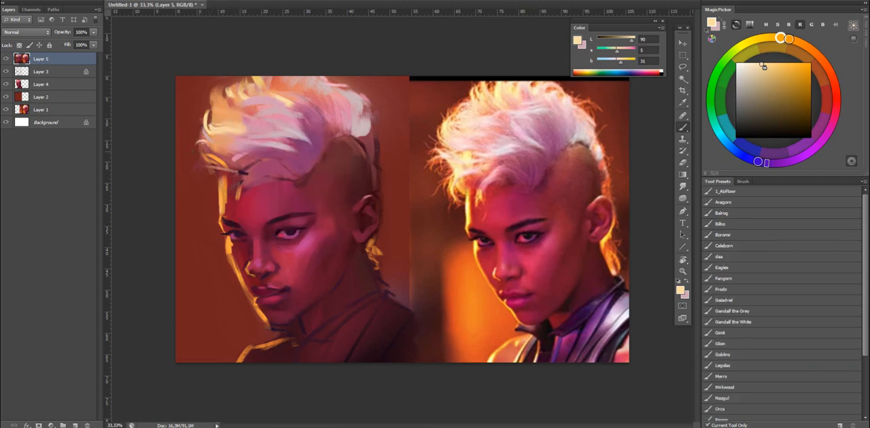
Flip the canvas back horizontally and blend the stray marks at the front hairline with the Mixer Brush.
{"action": "key", "text": "ctrl+shift+h"}
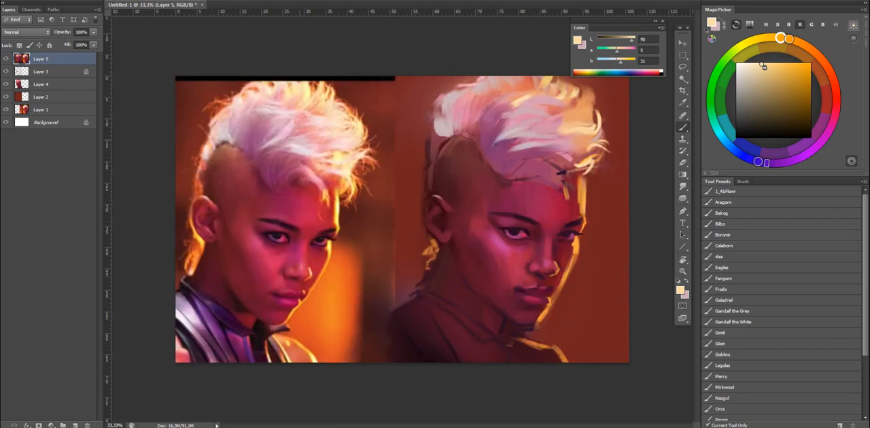
{"action": "key", "text": "shift+b"}
{"action": "mouse_move", "coordinate": [576, 165]}
{"action": "left_mouse_down"}
{"action": "mouse_move", "coordinate": [563, 173]}
{"action": "mouse_move", "coordinate": [573, 188]}
{"action": "left_mouse_up"}
{"action": "key", "text": "shift+b"}
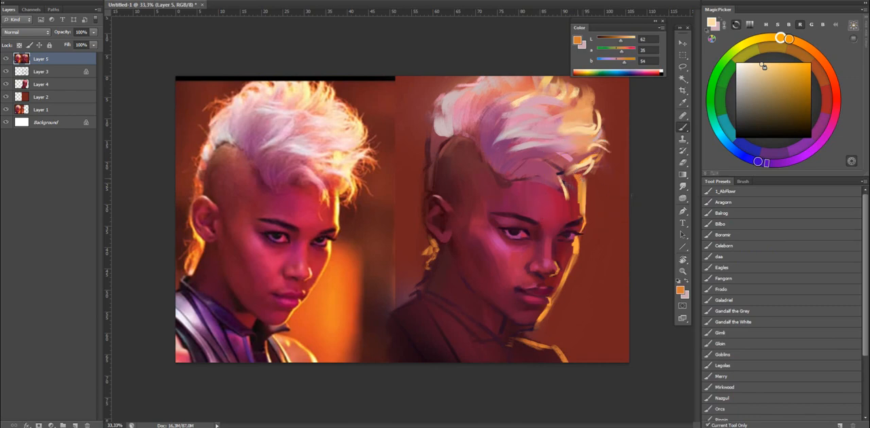
Choose the Gandalf the Grey brush and mix a saturated red at L 49 from the forehead colour.
{"action": "left_click", "coordinate": [744, 312]}
{"action": "left_click", "coordinate": [571, 197], "text": "alt"}
{"action": "left_click", "coordinate": [804, 73]}
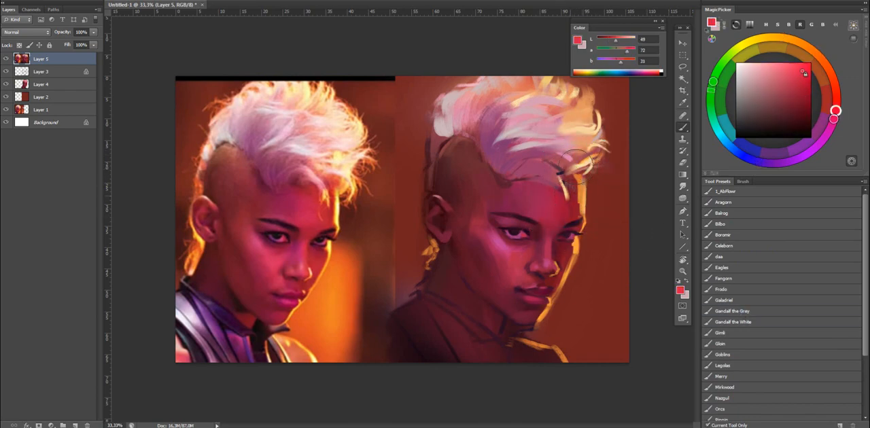
Glaze the front of the mohawk with a soft white glow using the Gandalf the White brush.
{"action": "left_click", "coordinate": [595, 123], "text": "alt"}
{"action": "left_click", "coordinate": [722, 325]}
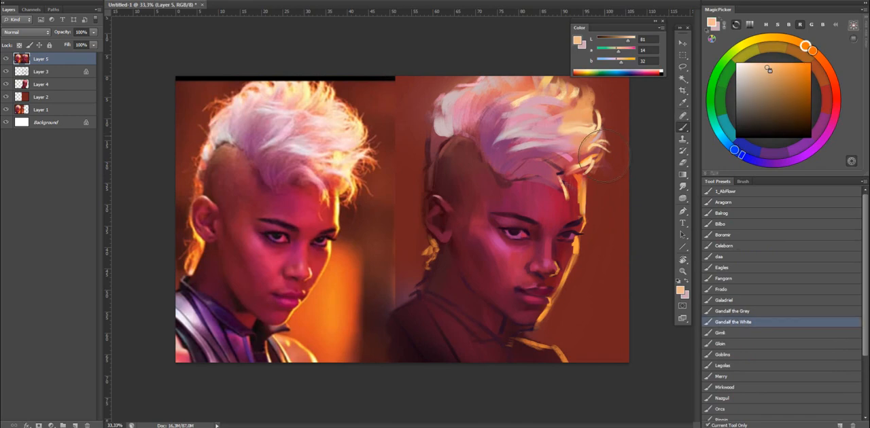
{"action": "key", "text": "d"}
{"action": "key", "text": "x"}
{"action": "left_click_drag", "start_coordinate": [590, 144], "coordinate": [588, 107]}
{"action": "key", "text": "ctrl+z"}
{"action": "left_click", "coordinate": [584, 225], "text": "alt"}
{"action": "key", "text": "bracketright"}
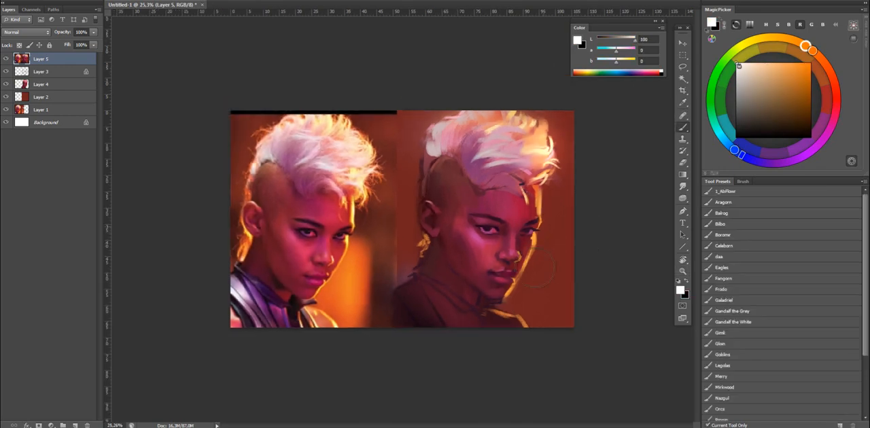
Try soft white glow strokes along the outer edge of the face and undo them.
{"action": "key", "text": "ctrl+z"}
{"action": "mouse_move", "coordinate": [517, 302]}
{"action": "left_mouse_down"}
{"action": "mouse_move", "coordinate": [534, 262]}
{"action": "mouse_move", "coordinate": [549, 262]}
{"action": "left_mouse_up"}
{"action": "mouse_move", "coordinate": [537, 314]}
{"action": "left_mouse_down"}
{"action": "mouse_move", "coordinate": [568, 210]}
{"action": "mouse_move", "coordinate": [492, 340]}
{"action": "mouse_move", "coordinate": [544, 231]}
{"action": "left_mouse_up"}
{"action": "mouse_move", "coordinate": [547, 309]}
{"action": "left_mouse_down"}
{"action": "mouse_move", "coordinate": [549, 289]}
{"action": "mouse_move", "coordinate": [533, 288]}
{"action": "mouse_move", "coordinate": [580, 256]}
{"action": "mouse_move", "coordinate": [568, 264]}
{"action": "left_mouse_up"}
{"action": "key", "text": "ctrl+alt+z"}
{"action": "key", "text": "ctrl+alt+z"}
{"action": "key", "text": "ctrl+alt+z"}
{"action": "key", "text": "ctrl+alt+z"}
Darken the cheek beneath the far eye beside the golden rim with deep red using the Aragorn brush.
{"action": "key", "text": "ctrl+comma"}
{"action": "key", "text": "ctrl+comma"}
{"action": "key", "text": "z"}
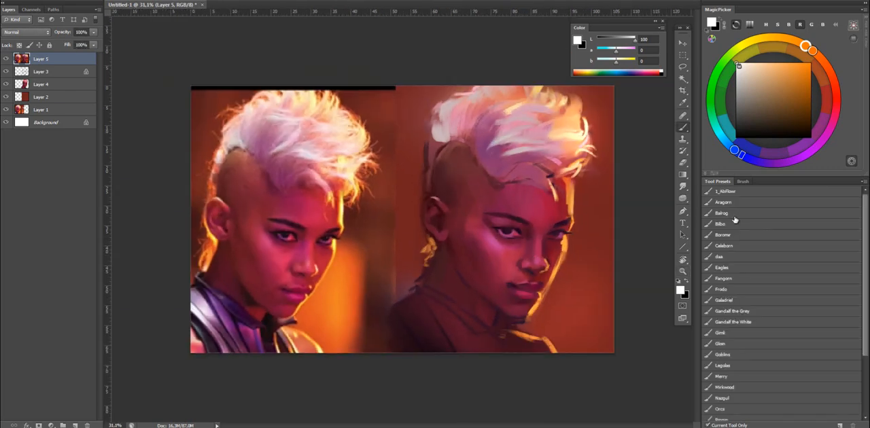
{"action": "left_click", "coordinate": [724, 205]}
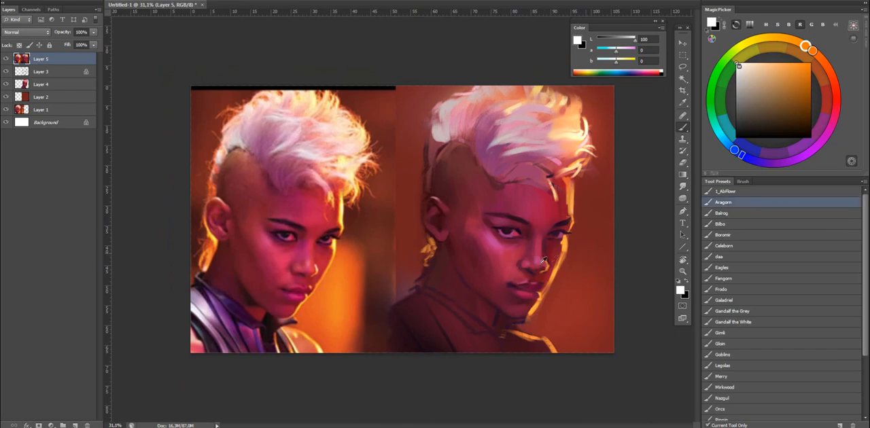
{"action": "left_click", "coordinate": [556, 252], "text": "alt"}
{"action": "key", "text": "z"}
{"action": "left_click_drag", "start_coordinate": [541, 262], "coordinate": [578, 250]}
{"action": "mouse_move", "coordinate": [556, 277]}
{"action": "left_mouse_down"}
{"action": "mouse_move", "coordinate": [463, 207]}
{"action": "mouse_move", "coordinate": [548, 230]}
{"action": "mouse_move", "coordinate": [448, 242]}
{"action": "mouse_move", "coordinate": [436, 263]}
{"action": "left_mouse_up"}
{"action": "key", "text": "r"}
{"action": "left_click", "coordinate": [446, 251], "text": "alt"}
{"action": "left_click_drag", "start_coordinate": [509, 222], "coordinate": [471, 243]}
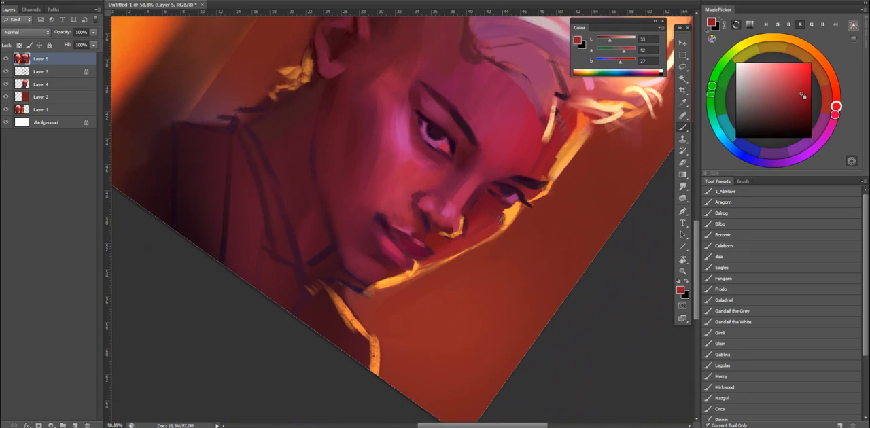
{"action": "left_click", "coordinate": [504, 217], "text": "alt"}
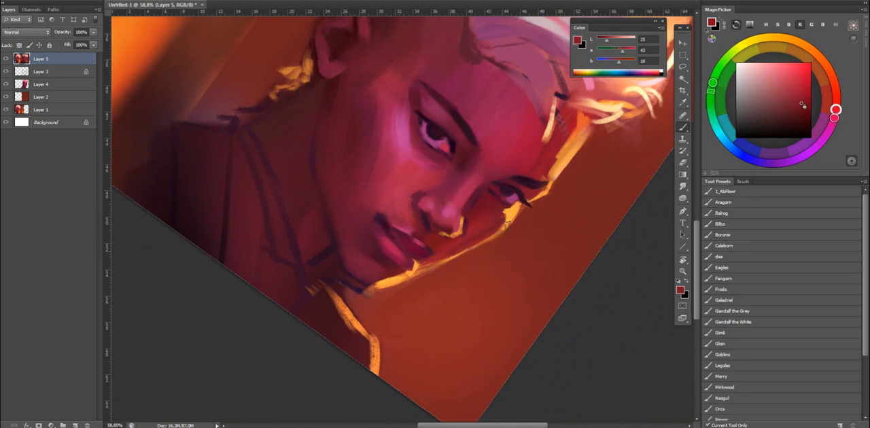
Blend the golden rim along the far cheek and mouth with the Mixer Brush, and flip the canvas horizontally.
{"action": "key", "text": "shift+b"}
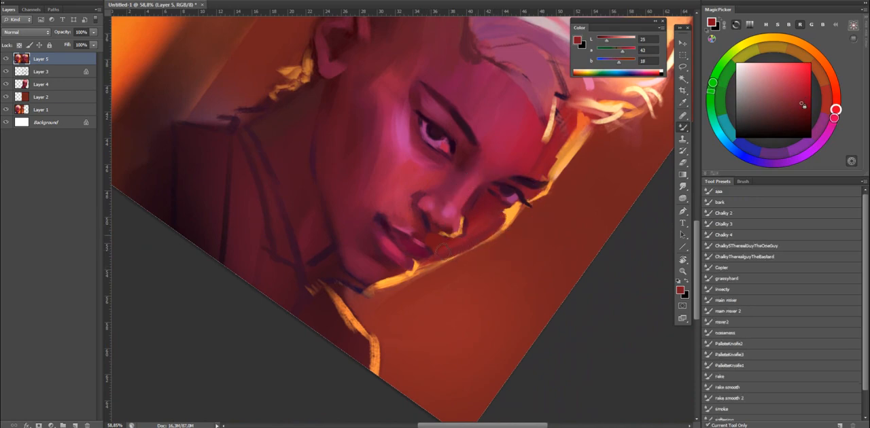
{"action": "key", "text": "r"}
{"action": "left_click_drag", "start_coordinate": [524, 159], "coordinate": [466, 99]}
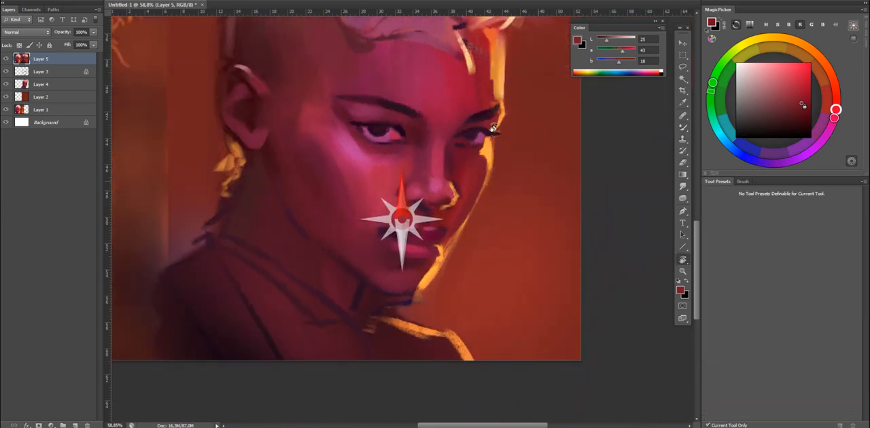
{"action": "key", "text": "z"}
{"action": "left_click_drag", "start_coordinate": [550, 168], "coordinate": [507, 167]}
{"action": "key", "text": "ctrl+shift+h"}
Lasso the collar opening beneath the chin and fill it with near-black purple at L 3.
{"action": "left_click_drag", "start_coordinate": [349, 248], "coordinate": [361, 252]}
{"action": "key", "text": "b"}
{"action": "left_click", "coordinate": [274, 296], "text": "alt"}
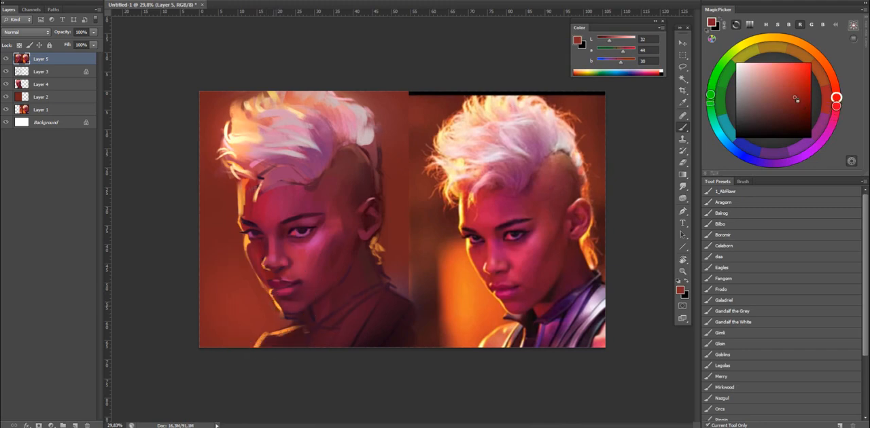
{"action": "left_click", "coordinate": [307, 314], "text": "alt"}
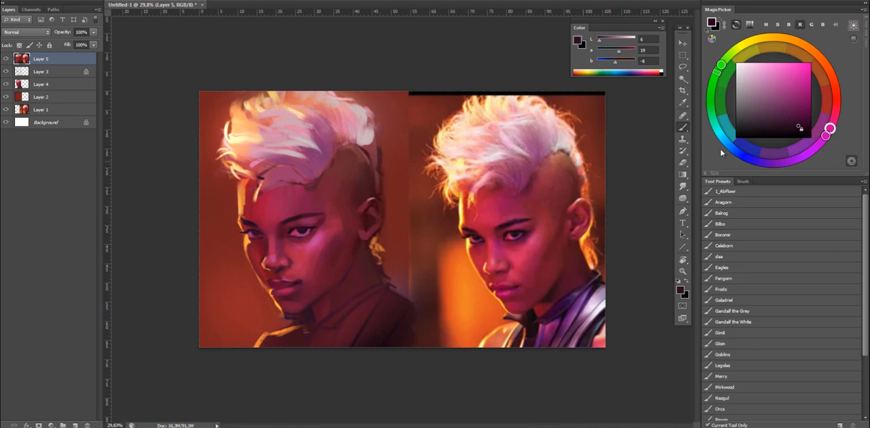
{"action": "left_click", "coordinate": [800, 133]}
{"action": "key", "text": "l"}
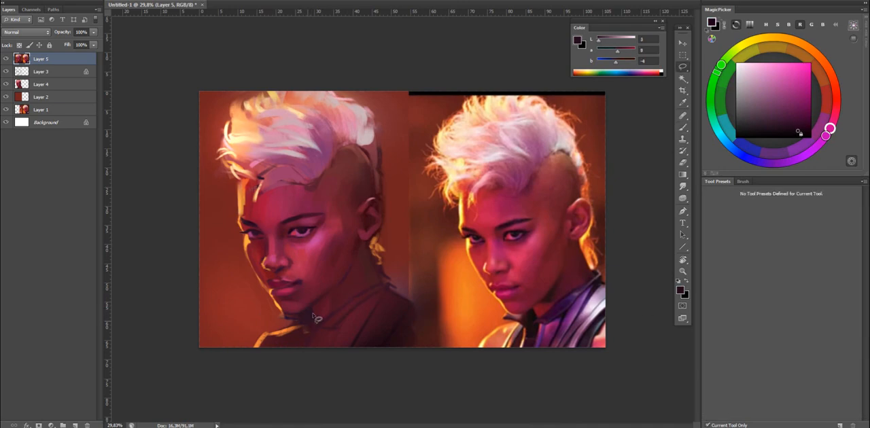
{"action": "mouse_move", "coordinate": [311, 303]}
{"action": "left_mouse_down"}
{"action": "mouse_move", "coordinate": [318, 333]}
{"action": "mouse_move", "coordinate": [306, 337]}
{"action": "mouse_move", "coordinate": [300, 326]}
{"action": "mouse_move", "coordinate": [269, 319]}
{"action": "mouse_move", "coordinate": [319, 316]}
{"action": "mouse_move", "coordinate": [298, 323]}
{"action": "left_mouse_up"}
{"action": "key", "text": "b"}
{"action": "key", "text": "ctrl+d"}
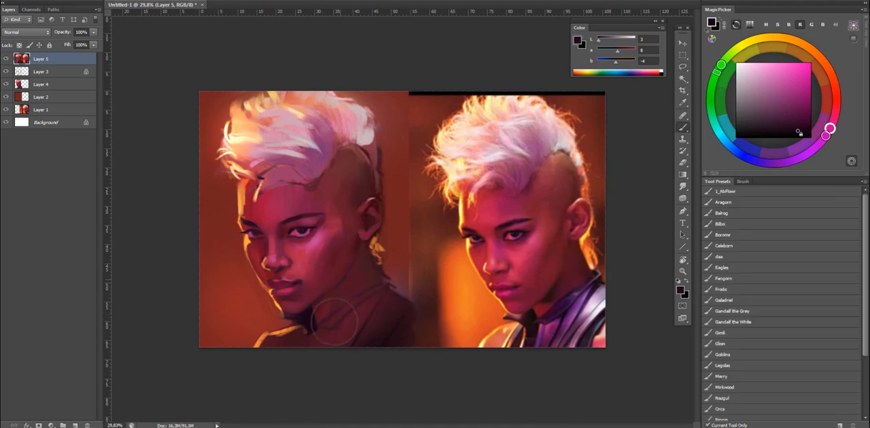
Lasso the jacket's lapel strip and shoulder panel, and shade them with dark purple-red tones.
{"action": "key", "text": "l"}
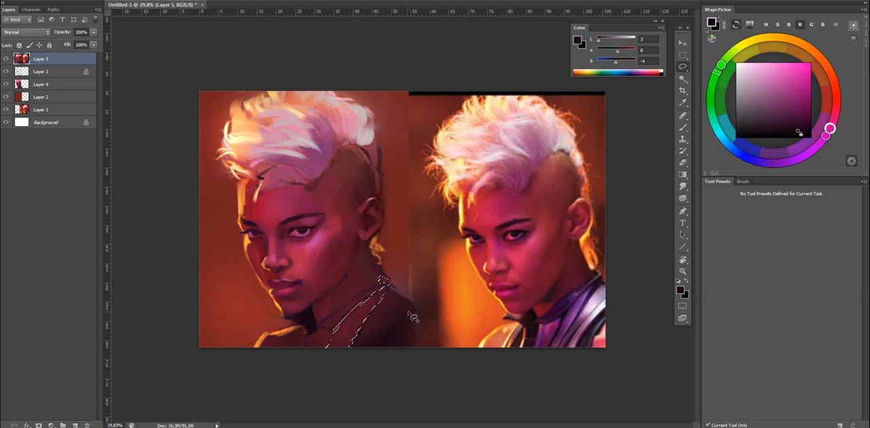
{"action": "left_click_drag", "start_coordinate": [412, 316], "coordinate": [368, 378]}
{"action": "key", "text": "b"}
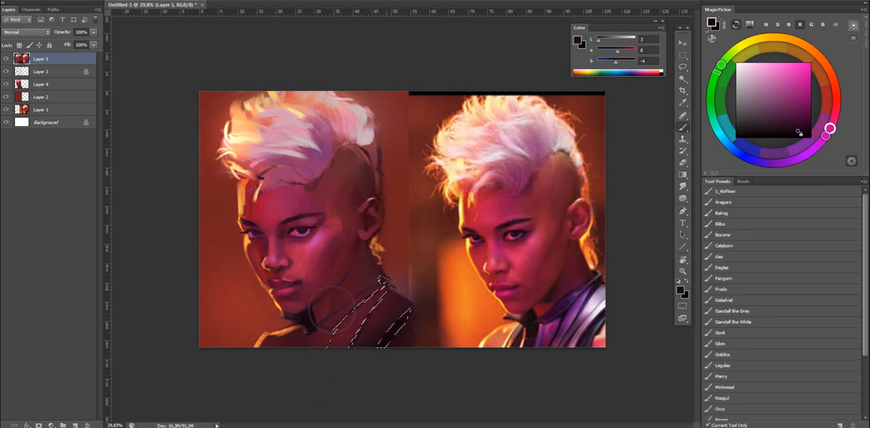
{"action": "left_click", "coordinate": [801, 131]}
{"action": "left_click", "coordinate": [378, 310], "text": "alt"}
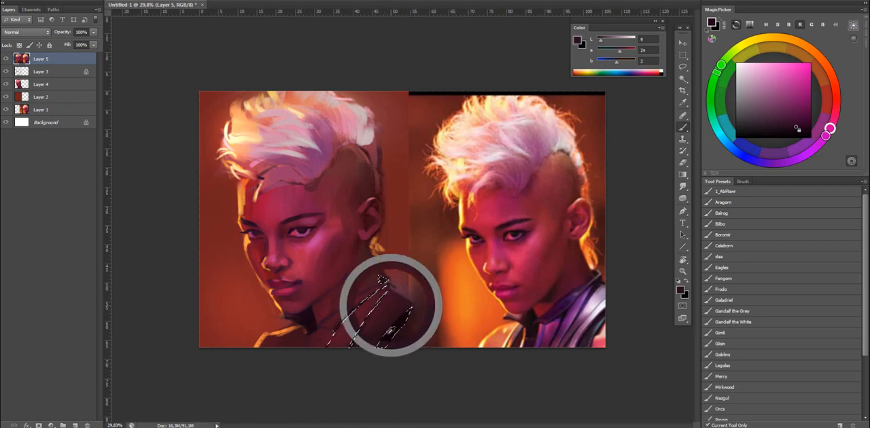
{"action": "left_click", "coordinate": [402, 291], "text": "alt"}
{"action": "left_click_drag", "start_coordinate": [416, 328], "coordinate": [385, 379]}
{"action": "key", "text": "ctrl+h"}
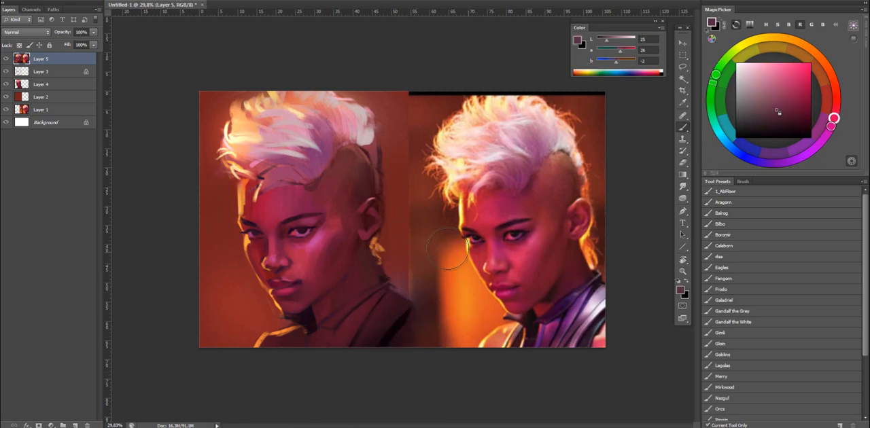
Undo the last shoulder stroke with the brush in Normal mode, and flip the canvas back horizontally.
{"action": "key", "text": "ctrl+h"}
{"action": "left_click", "coordinate": [401, 289], "text": "alt"}
{"action": "right_click", "coordinate": [454, 280], "text": "shift"}
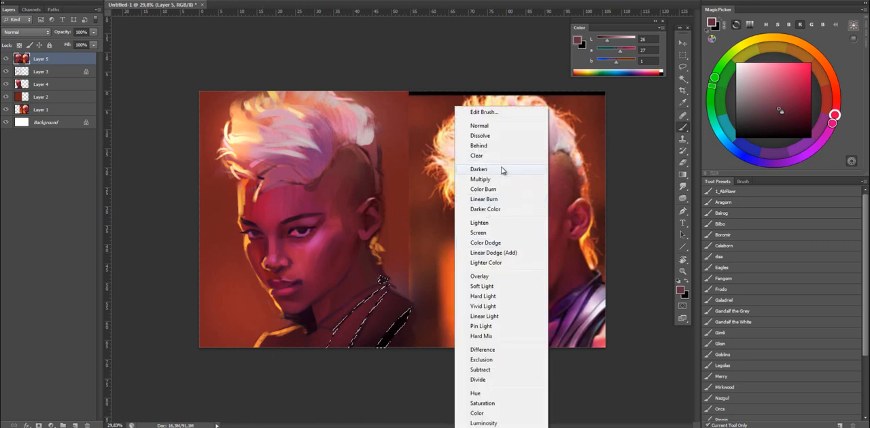
{"action": "left_click", "coordinate": [490, 127]}
{"action": "key", "text": "ctrl+z"}
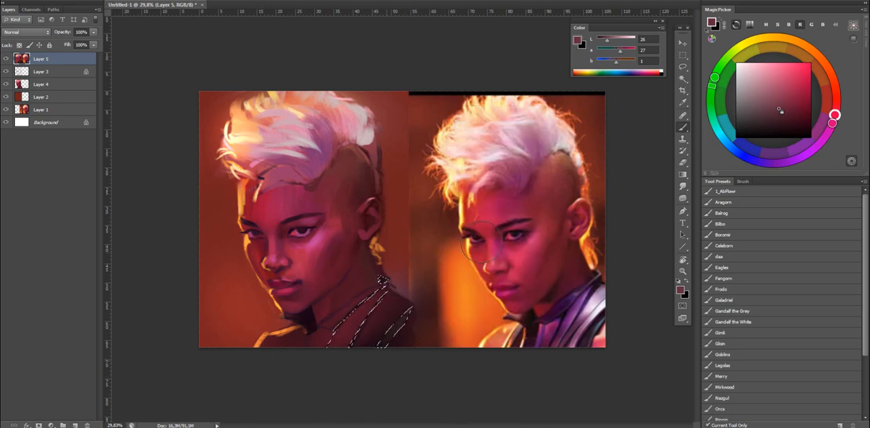
{"action": "key", "text": "ctrl+d"}
{"action": "key", "text": "ctrl+shift+h"}
Choose the Gandalf the Grey brush and glaze violet at L 53 over the jacket's shoulder and collar.
{"action": "left_click", "coordinate": [714, 226]}
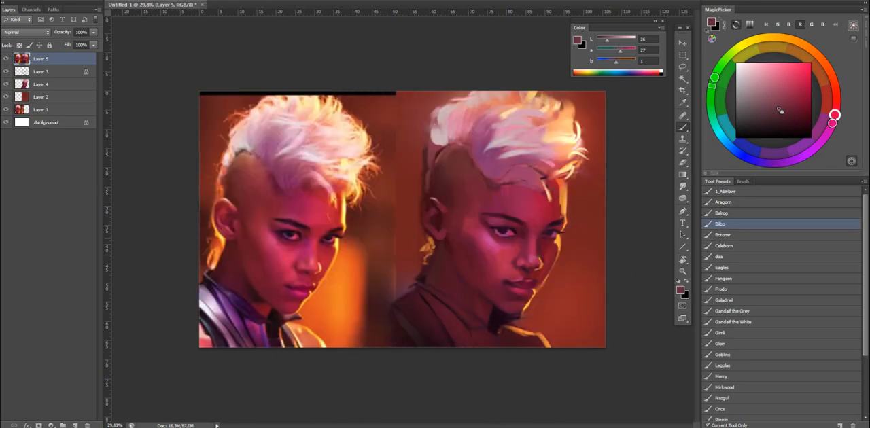
{"action": "left_click", "coordinate": [733, 311]}
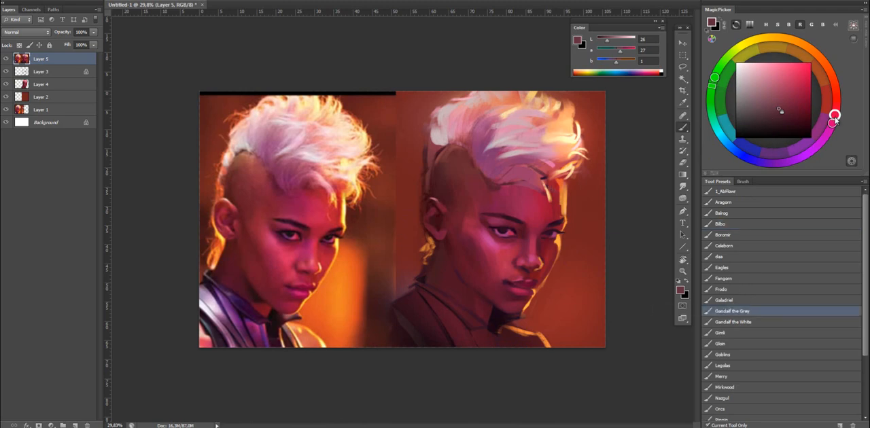
{"action": "mouse_move", "coordinate": [834, 117]}
{"action": "left_mouse_down"}
{"action": "mouse_move", "coordinate": [786, 161]}
{"action": "mouse_move", "coordinate": [758, 161]}
{"action": "left_mouse_up"}
{"action": "left_click", "coordinate": [778, 69]}
{"action": "mouse_move", "coordinate": [415, 318]}
{"action": "left_mouse_down"}
{"action": "mouse_move", "coordinate": [406, 299]}
{"action": "mouse_move", "coordinate": [415, 289]}
{"action": "left_mouse_up"}
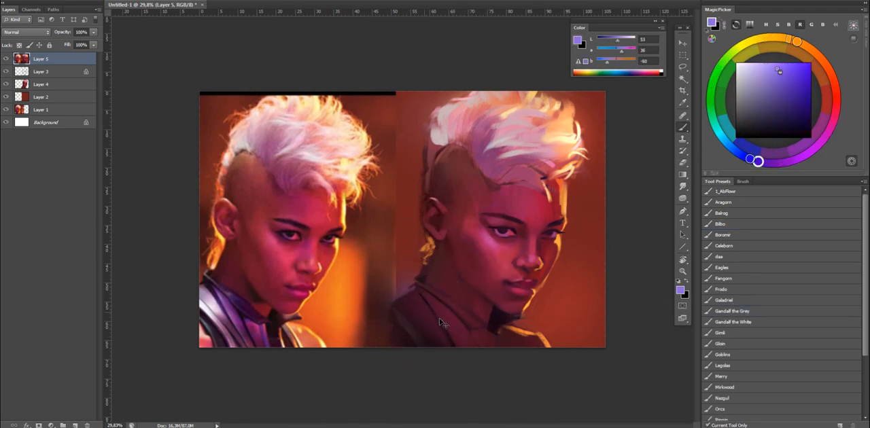
{"action": "mouse_move", "coordinate": [440, 322]}
{"action": "left_mouse_down"}
{"action": "mouse_move", "coordinate": [407, 299]}
{"action": "mouse_move", "coordinate": [421, 268]}
{"action": "left_mouse_up"}
Set the brush to Color mode and tint the jacket and collar with pale lilac and violet.
{"action": "left_click", "coordinate": [746, 67]}
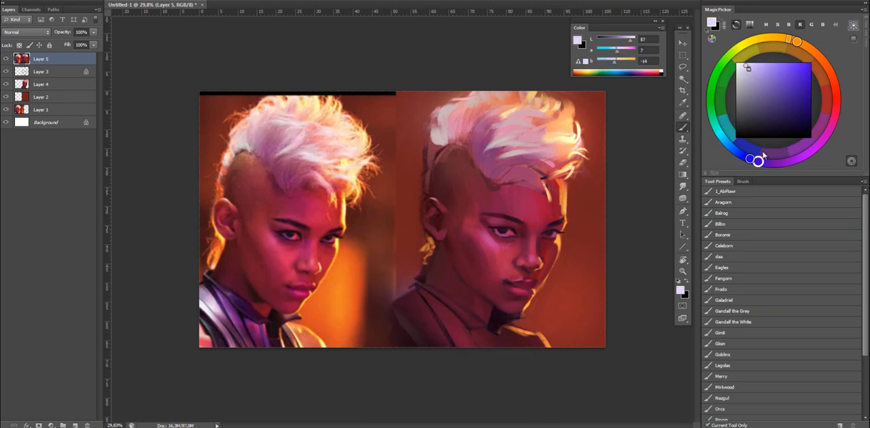
{"action": "right_click", "coordinate": [557, 292], "text": "shift"}
{"action": "left_click", "coordinate": [541, 412]}
{"action": "mouse_move", "coordinate": [419, 319]}
{"action": "left_mouse_down"}
{"action": "mouse_move", "coordinate": [460, 334]}
{"action": "mouse_move", "coordinate": [400, 281]}
{"action": "mouse_move", "coordinate": [462, 318]}
{"action": "left_mouse_up"}
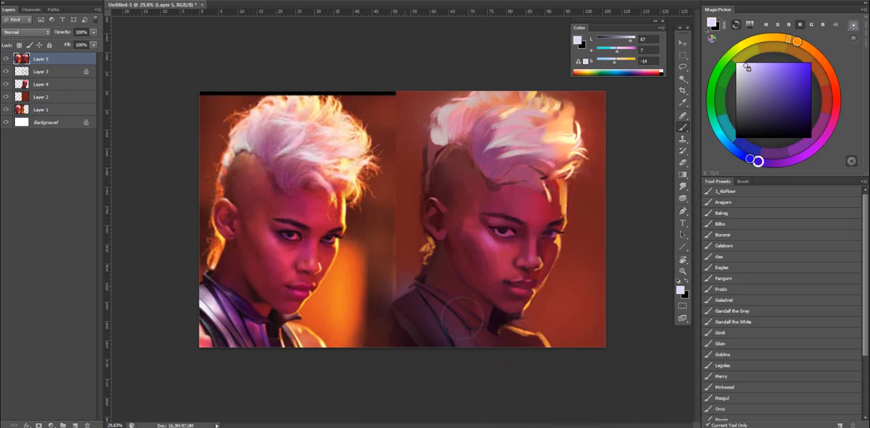
{"action": "left_click", "coordinate": [778, 65]}
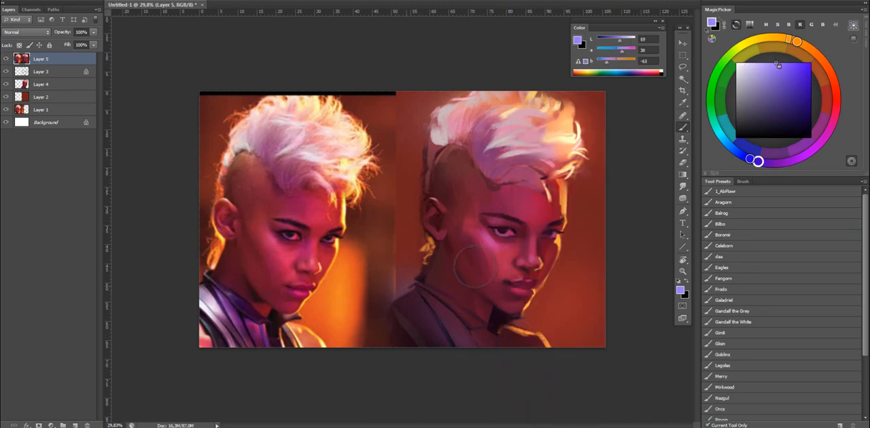
{"action": "mouse_move", "coordinate": [441, 300]}
{"action": "left_mouse_down"}
{"action": "mouse_move", "coordinate": [463, 325]}
{"action": "mouse_move", "coordinate": [441, 318]}
{"action": "left_mouse_up"}
{"action": "left_click_drag", "start_coordinate": [498, 330], "coordinate": [477, 309]}
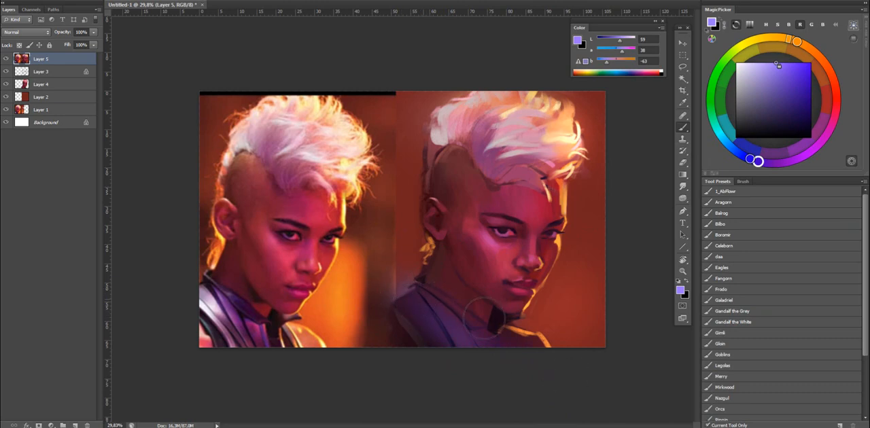
Lasso the background beside the painted face and copy it onto a new layer with locked transparency.
{"action": "key", "text": "d"}
{"action": "key", "text": "x"}
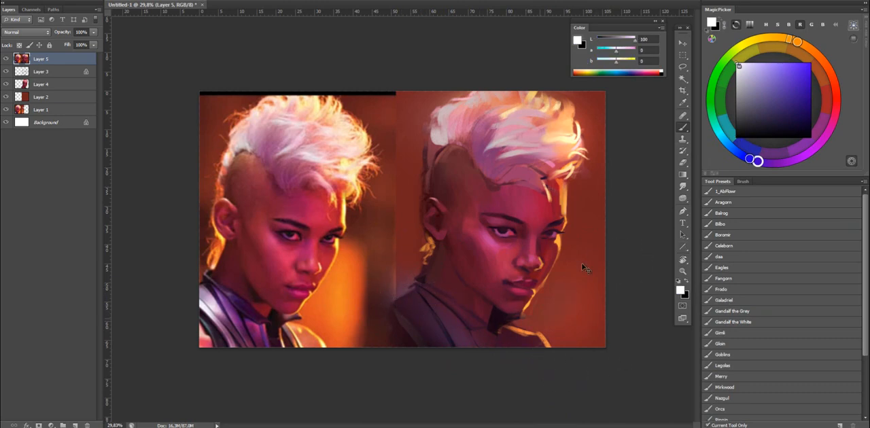
{"action": "key", "text": "r"}
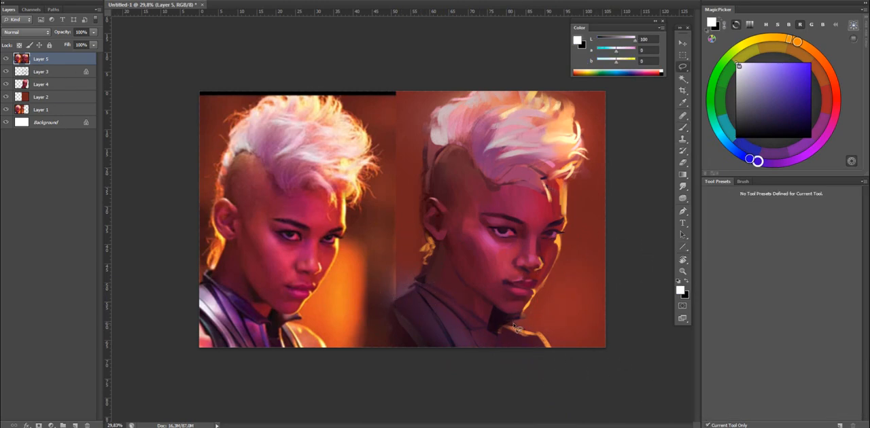
{"action": "left_click_drag", "start_coordinate": [518, 322], "coordinate": [525, 316]}
{"action": "mouse_move", "coordinate": [581, 202]}
{"action": "left_mouse_down"}
{"action": "mouse_move", "coordinate": [579, 378]}
{"action": "mouse_move", "coordinate": [568, 358]}
{"action": "left_mouse_up"}
{"action": "key", "text": "ctrl+d"}
{"action": "key", "text": "ctrl+shift+alt+n"}
{"action": "key", "text": "b"}
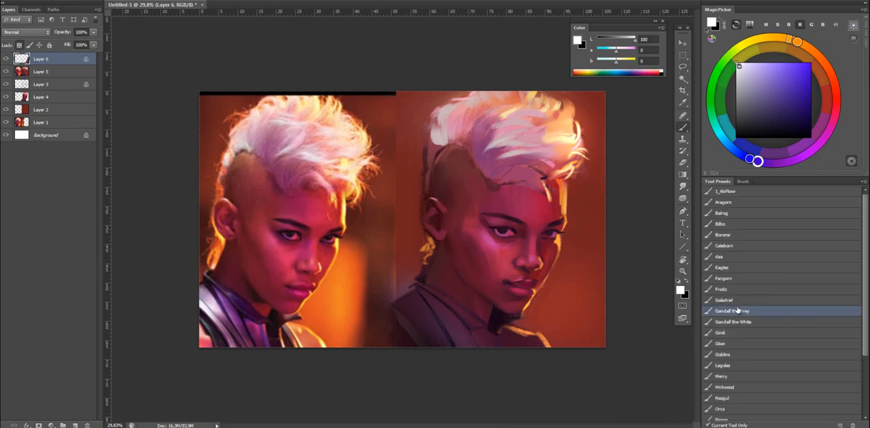
Try a soft white glow over the background beside the face with the Gandalf the Grey brush.
{"action": "mouse_move", "coordinate": [527, 271]}
{"action": "left_mouse_down"}
{"action": "mouse_move", "coordinate": [592, 244]}
{"action": "mouse_move", "coordinate": [576, 240]}
{"action": "left_mouse_up"}
{"action": "left_click", "coordinate": [550, 287]}
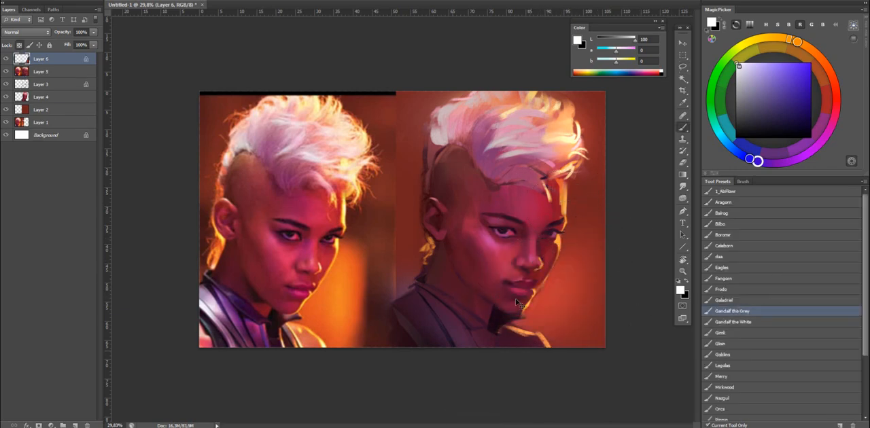
{"action": "key", "text": "ctrl+z"}
{"action": "left_click_drag", "start_coordinate": [556, 267], "coordinate": [580, 274]}
Paint a warm glow in orange at L 75 onto the background beside the face with the Gandalf the White brush.
{"action": "left_click", "coordinate": [746, 322]}
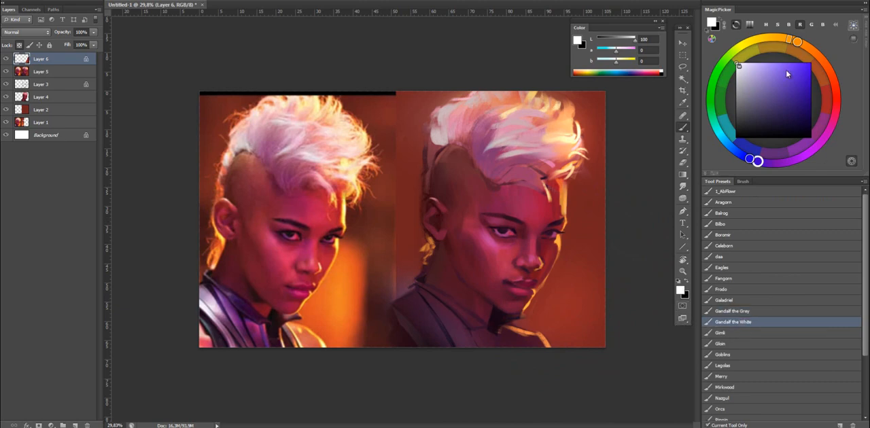
{"action": "left_click_drag", "start_coordinate": [792, 40], "coordinate": [806, 47]}
{"action": "left_click_drag", "start_coordinate": [792, 76], "coordinate": [811, 64]}
{"action": "mouse_move", "coordinate": [587, 247]}
{"action": "left_mouse_down"}
{"action": "mouse_move", "coordinate": [607, 273]}
{"action": "mouse_move", "coordinate": [603, 219]}
{"action": "left_mouse_up"}
{"action": "left_click", "coordinate": [547, 311]}
{"action": "key", "text": "ctrl+z"}
{"action": "left_click", "coordinate": [790, 64]}
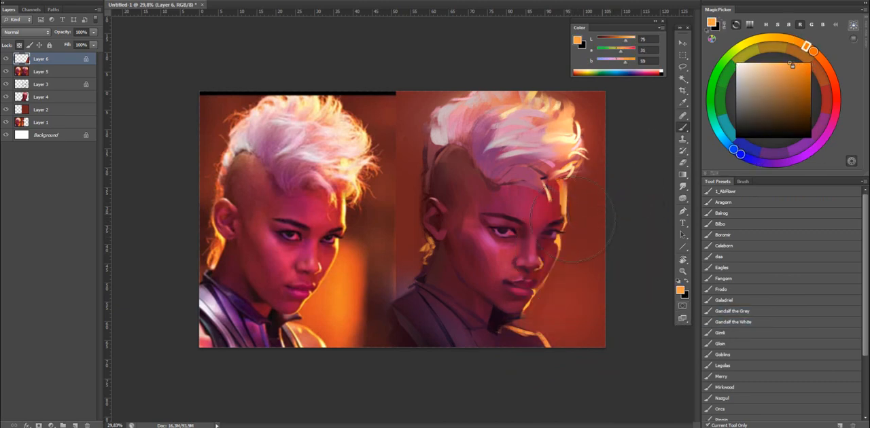
{"action": "left_click", "coordinate": [548, 297]}
{"action": "key", "text": "ctrl+z"}
{"action": "mouse_move", "coordinate": [568, 263]}
{"action": "left_mouse_down"}
{"action": "mouse_move", "coordinate": [542, 330]}
{"action": "mouse_move", "coordinate": [561, 270]}
{"action": "left_mouse_up"}
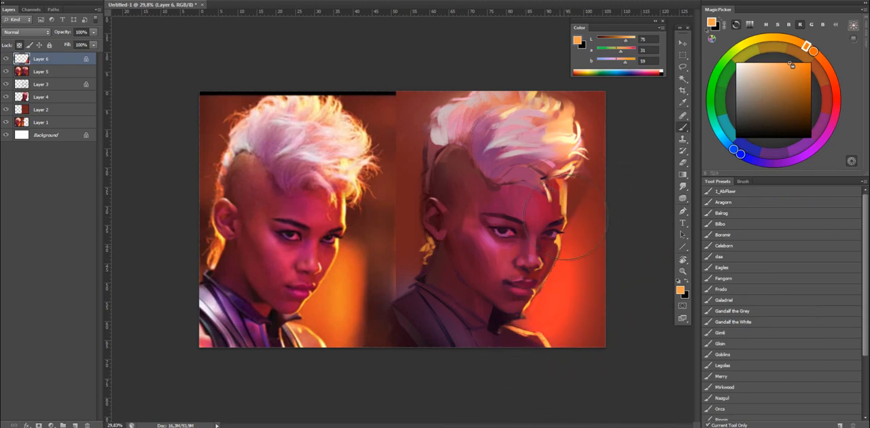
{"action": "key", "text": "ctrl+z"}
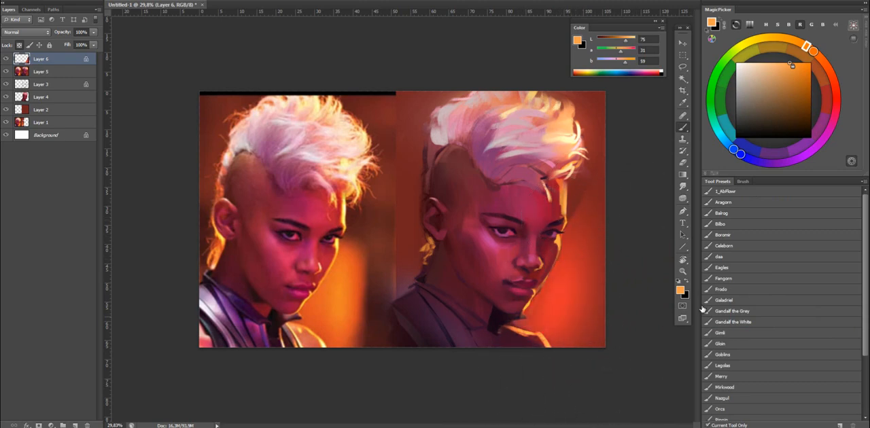
Shift the background glow from red towards golden orange with the Gandalf the Grey brush in Color mode.
{"action": "left_click", "coordinate": [762, 311]}
{"action": "right_click", "coordinate": [534, 215], "text": "shift"}
{"action": "left_click", "coordinate": [563, 412]}
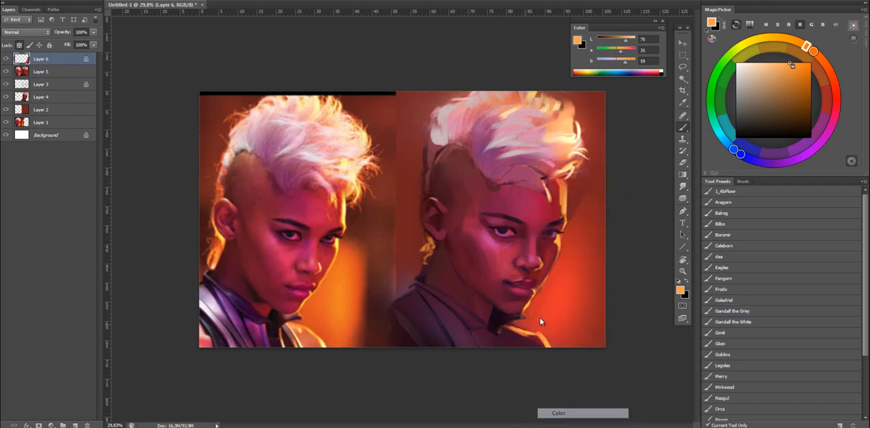
{"action": "left_click_drag", "start_coordinate": [532, 319], "coordinate": [549, 326]}
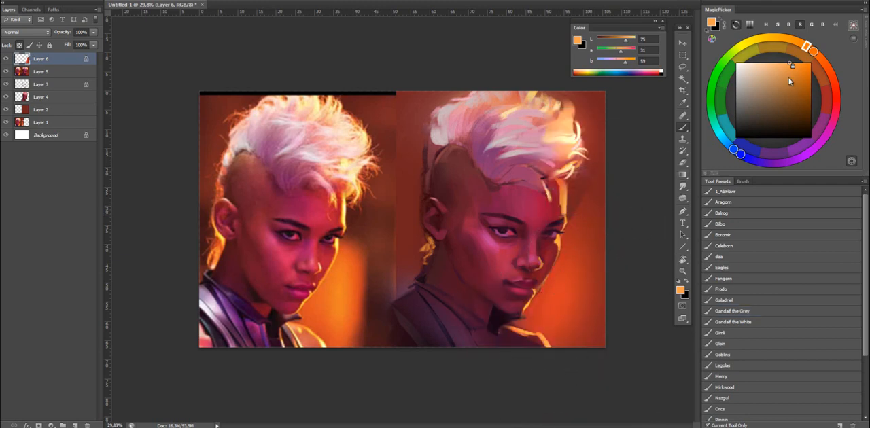
{"action": "left_click_drag", "start_coordinate": [792, 67], "coordinate": [782, 38]}
{"action": "left_click_drag", "start_coordinate": [578, 235], "coordinate": [553, 316]}
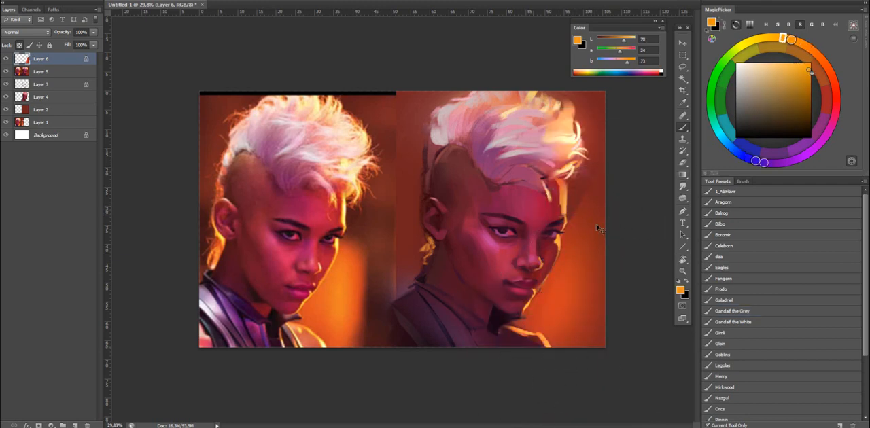
{"action": "left_click_drag", "start_coordinate": [783, 46], "coordinate": [812, 51]}
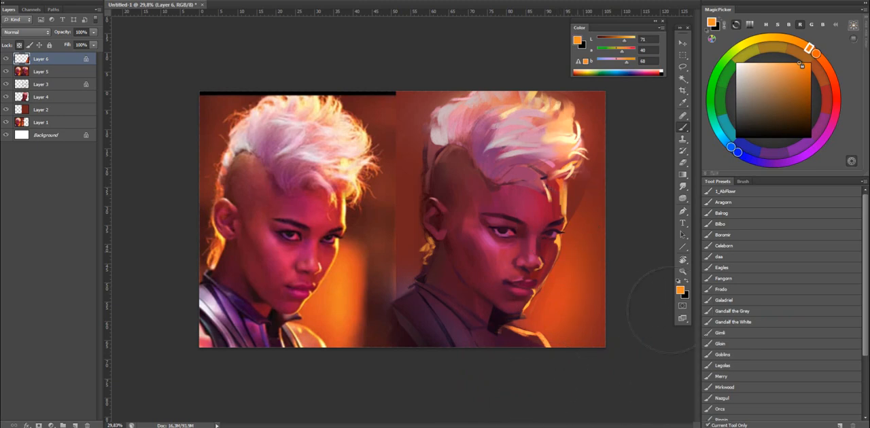
Lighten the orange background glow beside the chin and shoulder with soft white, and switch to the Eraser tool.
{"action": "key", "text": "d"}
{"action": "key", "text": "x"}
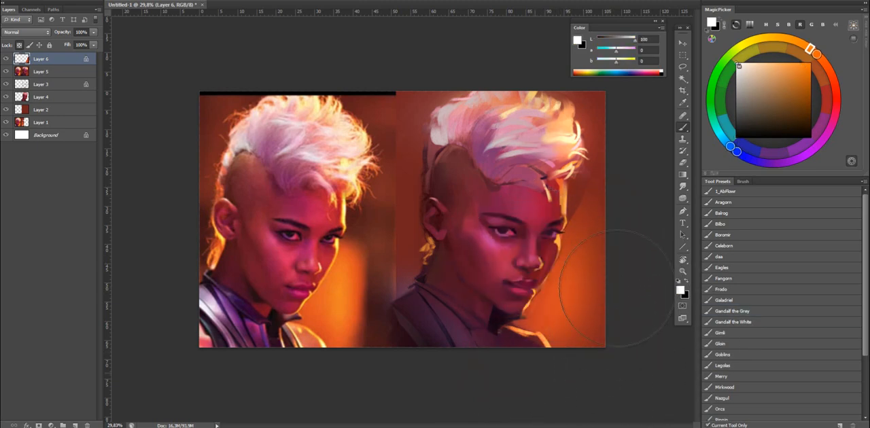
{"action": "left_click_drag", "start_coordinate": [591, 316], "coordinate": [537, 373]}
{"action": "key", "text": "e"}
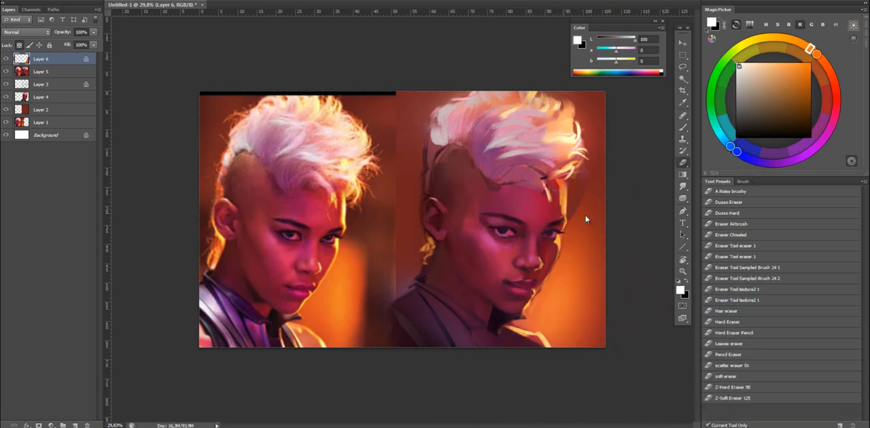
Unlock Layer 6's transparency and erase the orange glow spilling over the forehead, hair fringe and face edge with a large soft eraser.
{"action": "key", "text": "slash"}
{"action": "key", "text": "b"}
{"action": "key", "text": "e"}
{"action": "left_click", "coordinate": [736, 223]}
{"action": "left_click_drag", "start_coordinate": [545, 214], "coordinate": [547, 216]}
{"action": "left_click_drag", "start_coordinate": [570, 165], "coordinate": [568, 185]}
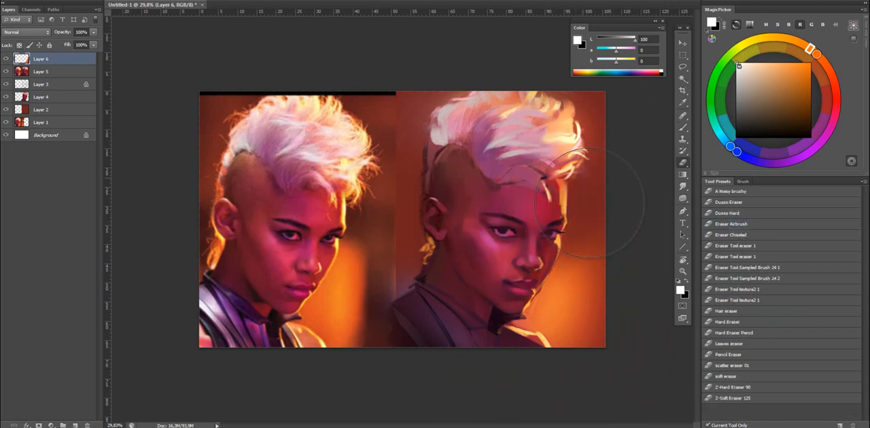
Flip the canvas horizontally and toggle Layer 6's visibility to compare the portrait with and without the glow.
{"action": "key", "text": "ctrl+shift+h"}
{"action": "key", "text": "ctrl+comma"}
{"action": "key", "text": "ctrl+comma"}
{"action": "key", "text": "ctrl+comma"}
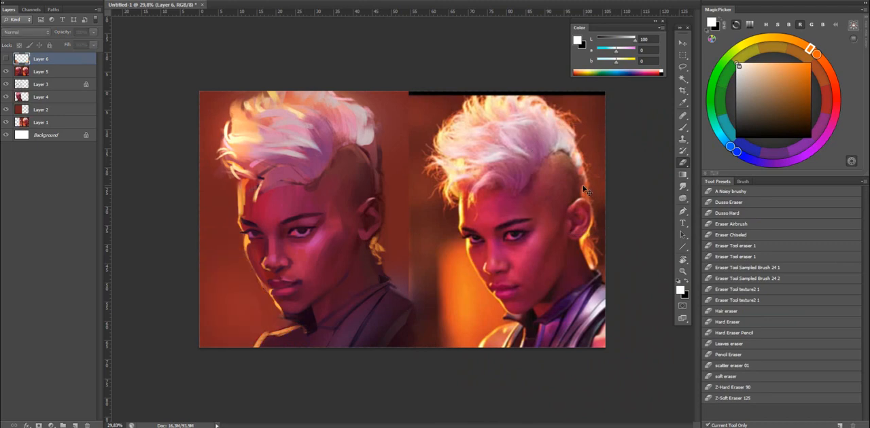
{"action": "key", "text": "ctrl+comma"}
Choose the Frodo brush, sample orange from the background beside the chin, and merge Layer 6 into Layer 5.
{"action": "key", "text": "z"}
{"action": "key", "text": "b"}
{"action": "mouse_move", "coordinate": [322, 301]}
{"action": "left_mouse_down"}
{"action": "mouse_move", "coordinate": [359, 237]}
{"action": "mouse_move", "coordinate": [383, 169]}
{"action": "left_mouse_up"}
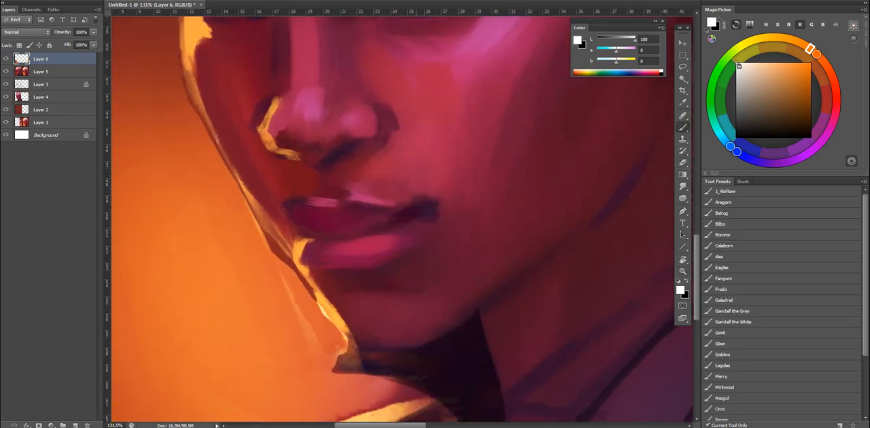
{"action": "key", "text": "z"}
{"action": "left_click", "coordinate": [455, 238]}
{"action": "key", "text": "b"}
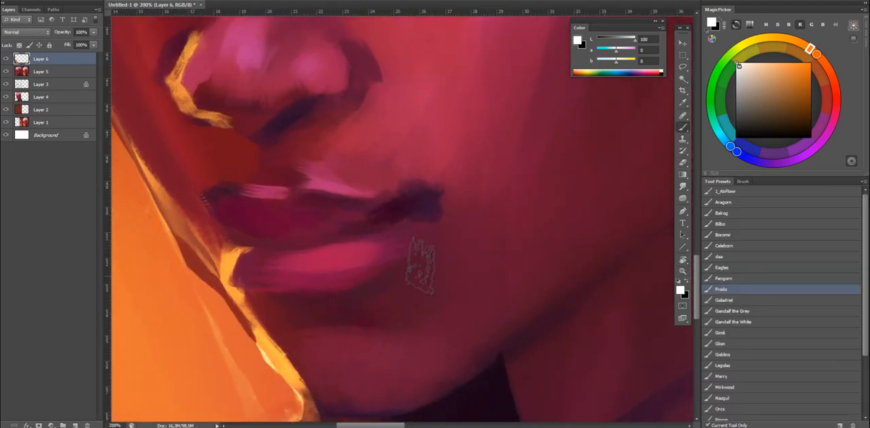
{"action": "left_click", "coordinate": [179, 319], "text": "alt"}
{"action": "key", "text": "z"}
{"action": "left_click_drag", "start_coordinate": [233, 313], "coordinate": [163, 309]}
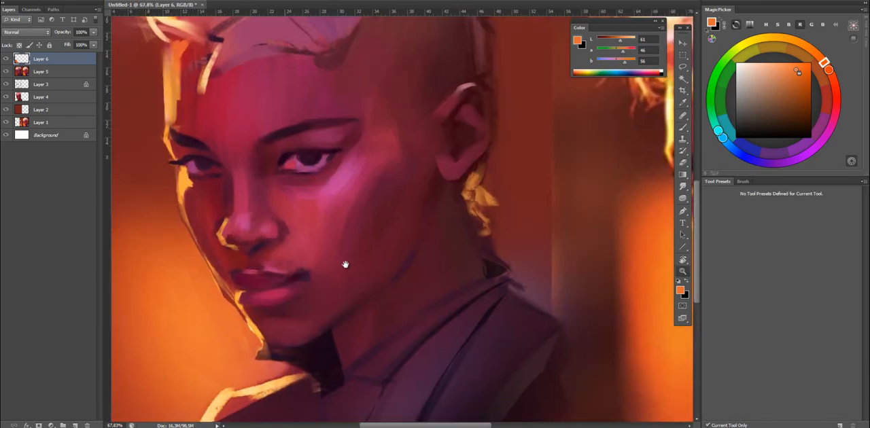
{"action": "left_click_drag", "start_coordinate": [346, 265], "coordinate": [530, 195]}
{"action": "key", "text": "ctrl+e"}
Paint sampled background orange along the outer contour of the far cheek to clean up the dark edge.
{"action": "left_click_drag", "start_coordinate": [413, 193], "coordinate": [424, 193]}
{"action": "key", "text": "b"}
{"action": "left_click", "coordinate": [398, 220], "text": "alt"}
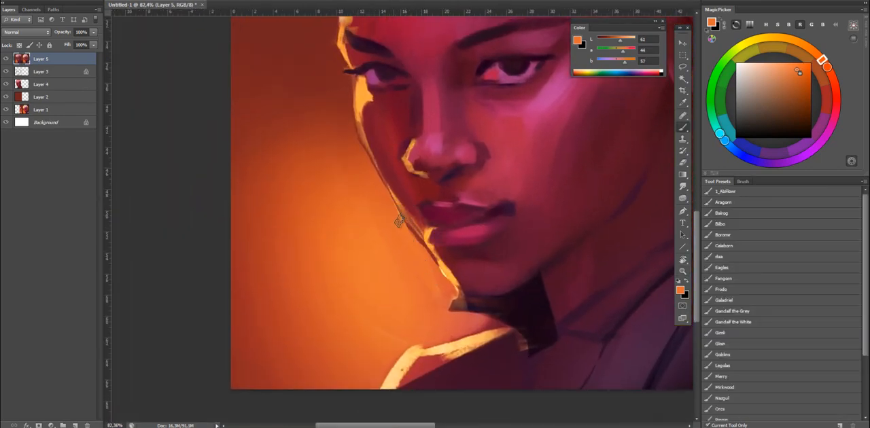
{"action": "left_click_drag", "start_coordinate": [400, 219], "coordinate": [428, 254]}
{"action": "left_click_drag", "start_coordinate": [378, 180], "coordinate": [392, 204]}
{"action": "left_click", "coordinate": [383, 201], "text": "alt"}
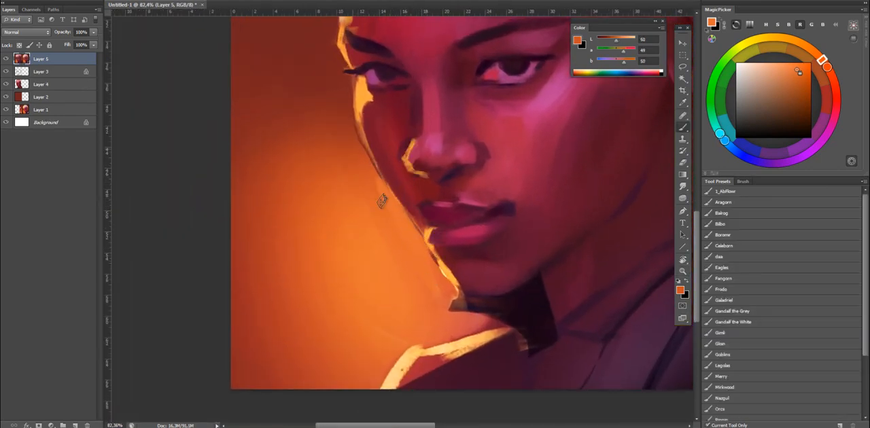
{"action": "mouse_move", "coordinate": [357, 102]}
{"action": "left_mouse_down"}
{"action": "mouse_move", "coordinate": [353, 231]}
{"action": "mouse_move", "coordinate": [402, 312]}
{"action": "left_mouse_up"}
Soften the far cheek's contour with the Mixer Brush and sample crimson from the nose bridge for the regular brush.
{"action": "key", "text": "ctrl+r"}
{"action": "left_click_drag", "start_coordinate": [363, 246], "coordinate": [405, 316]}
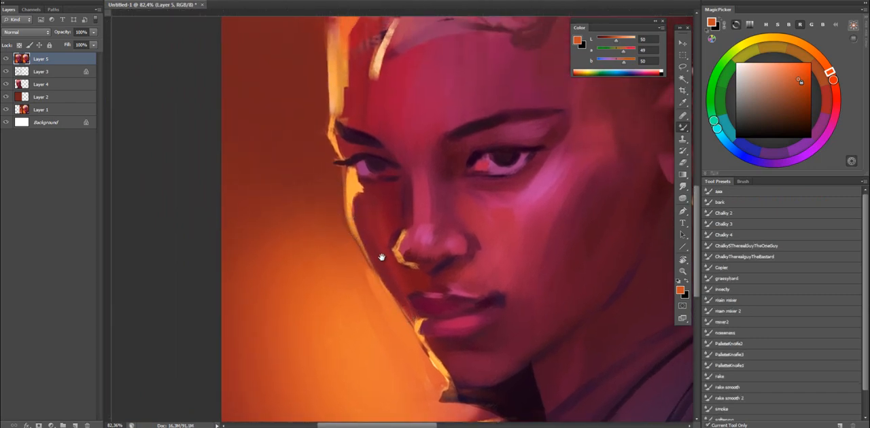
{"action": "left_click_drag", "start_coordinate": [382, 256], "coordinate": [336, 317]}
{"action": "key", "text": "shift+b"}
{"action": "left_click_drag", "start_coordinate": [401, 220], "coordinate": [306, 193]}
{"action": "left_click", "coordinate": [288, 229], "text": "alt"}
{"action": "key", "text": "shift+b"}
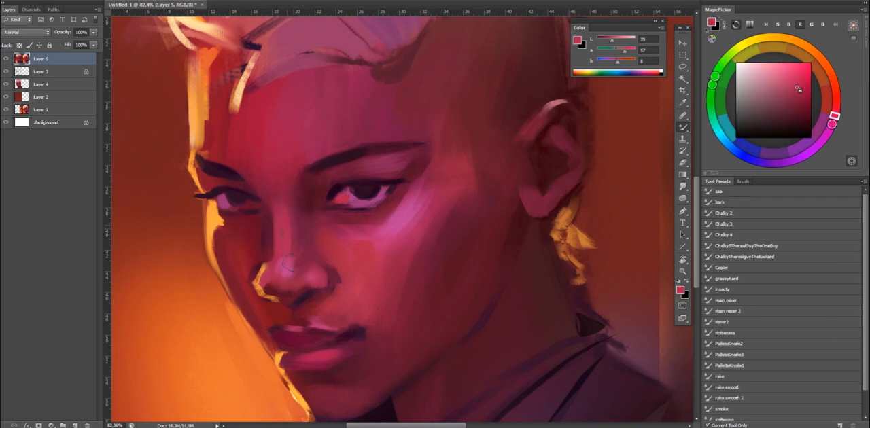
{"action": "left_click_drag", "start_coordinate": [360, 215], "coordinate": [335, 215]}
{"action": "key", "text": "shift+b"}
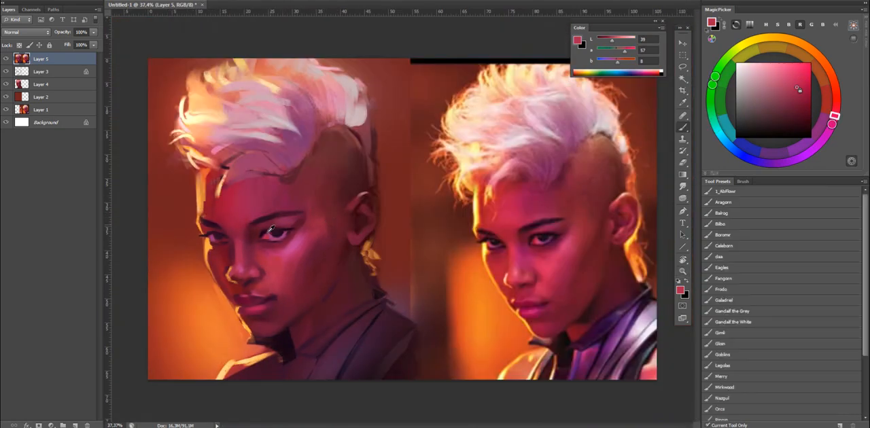
Refine the eye and nose bridge area with sampled dark reds and a magenta of L 29, a 50, b -12.
{"action": "left_click", "coordinate": [231, 244], "text": "alt"}
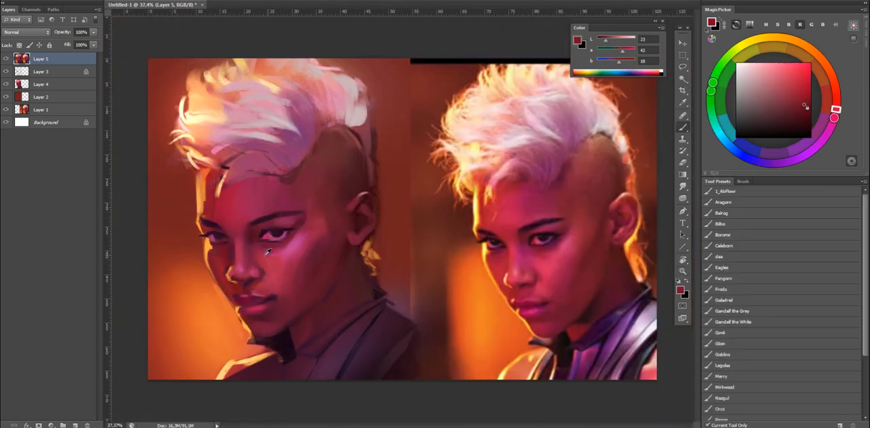
{"action": "left_click", "coordinate": [250, 250], "text": "alt"}
{"action": "left_click", "coordinate": [248, 249], "text": "alt"}
{"action": "right_click", "coordinate": [245, 250], "text": "alt"}
{"action": "left_click", "coordinate": [248, 249], "text": "alt"}
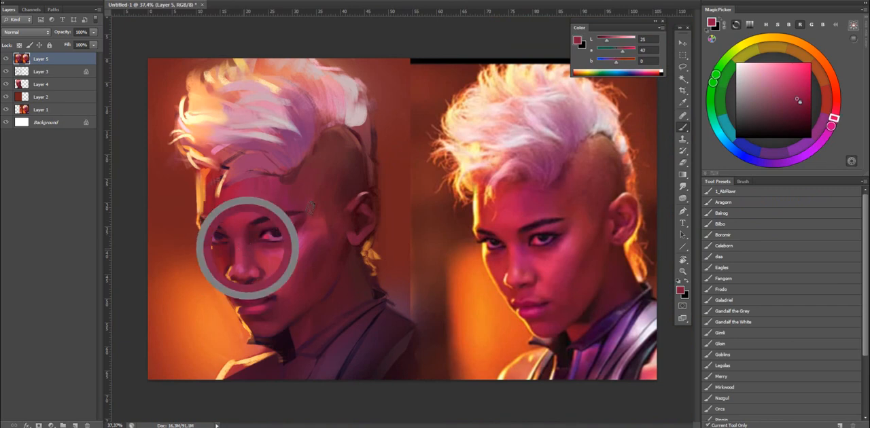
{"action": "left_click", "coordinate": [804, 101]}
{"action": "left_click_drag", "start_coordinate": [833, 118], "coordinate": [831, 127]}
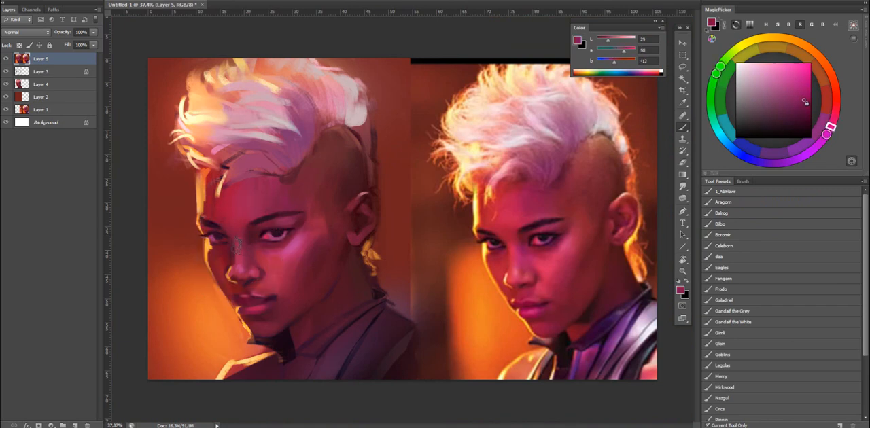
{"action": "left_click", "coordinate": [279, 229], "text": "alt"}
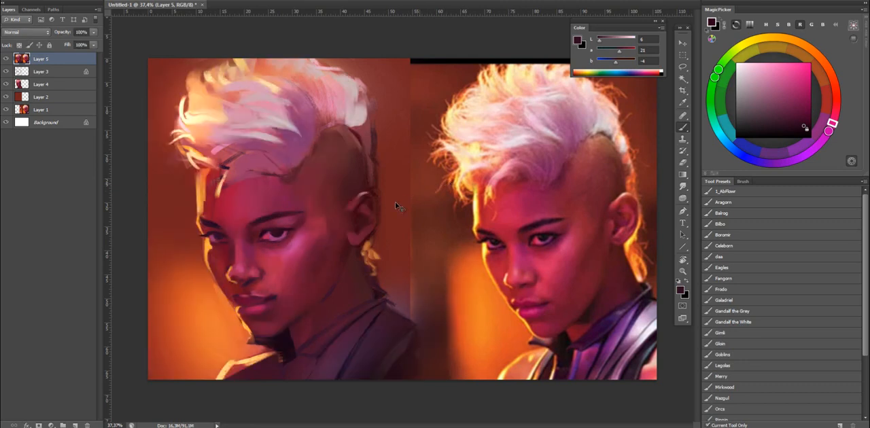
Rework the corner of the mouth with sampled dark reds and blend it with the Mixer Brush.
{"action": "left_click", "coordinate": [270, 296], "text": "alt"}
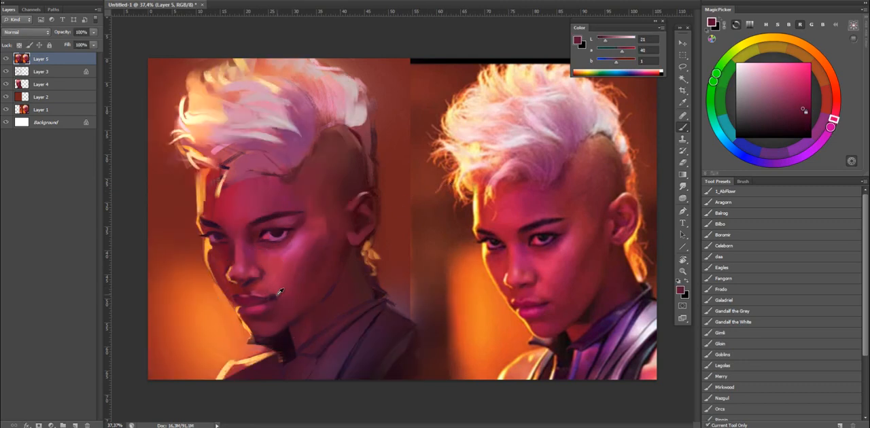
{"action": "left_click", "coordinate": [271, 295], "text": "alt"}
{"action": "left_click", "coordinate": [284, 296], "text": "alt"}
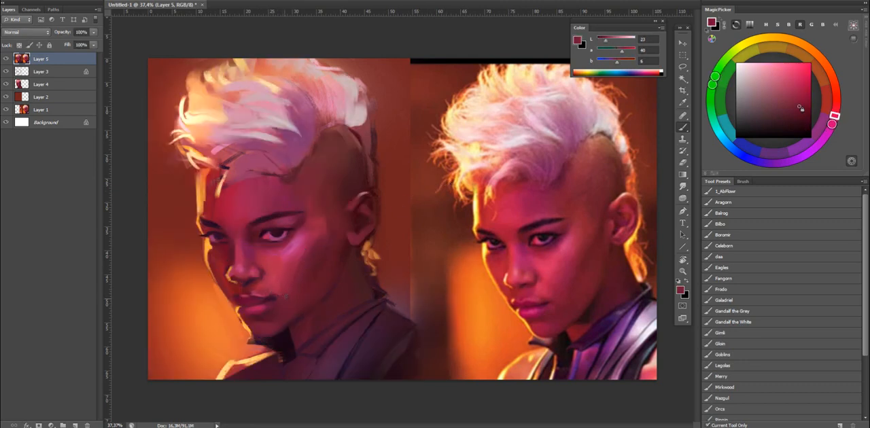
{"action": "key", "text": "shift+b"}
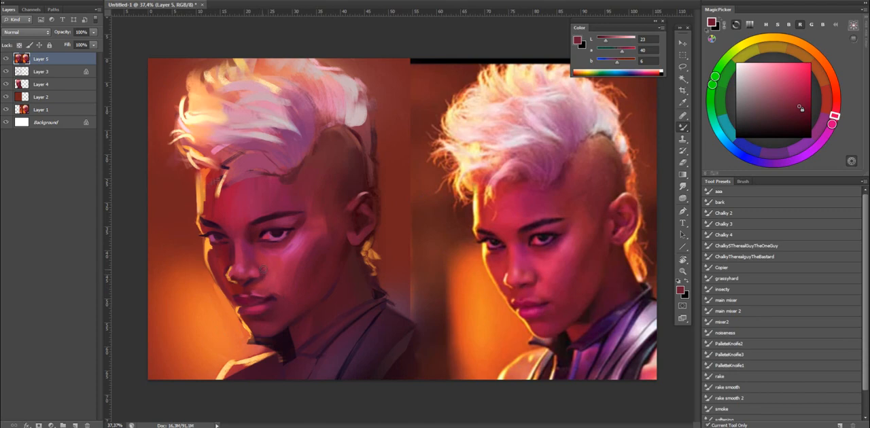
Model the nose bridge and tip with sampled crimson tones, and toggle the layer's visibility to check the painting.
{"action": "key", "text": "shift+b"}
{"action": "left_click", "coordinate": [246, 269], "text": "alt"}
{"action": "left_click", "coordinate": [239, 262], "text": "alt"}
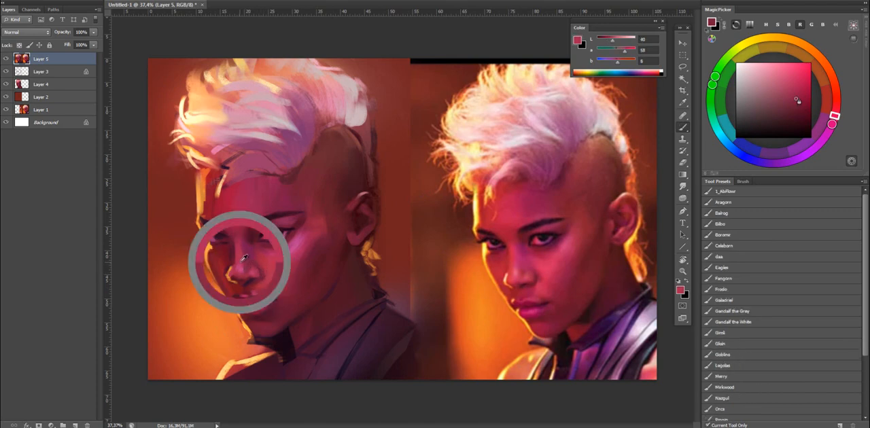
{"action": "left_click", "coordinate": [241, 267], "text": "alt"}
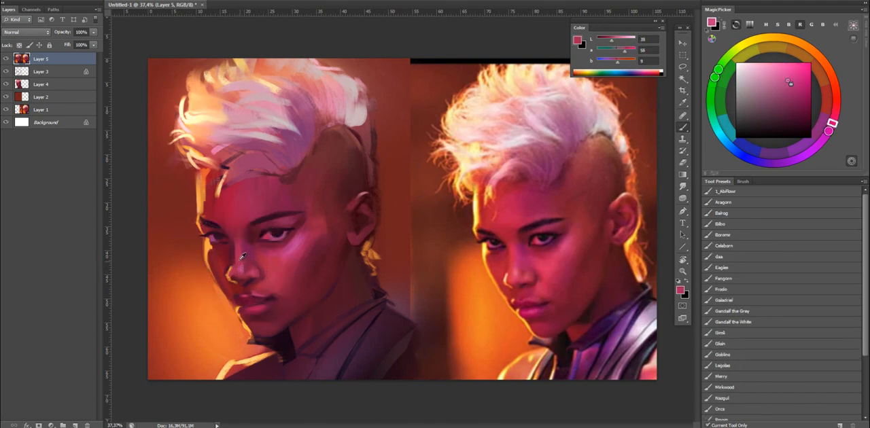
{"action": "key", "text": "ctrl+comma"}
{"action": "key", "text": "ctrl+comma"}
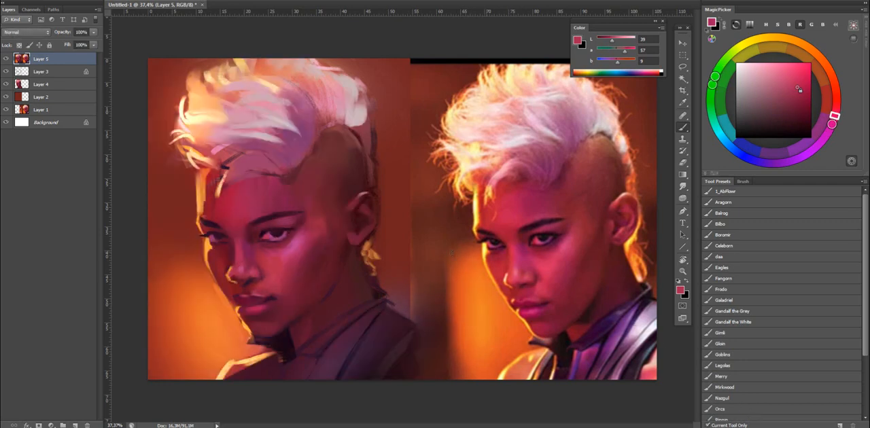
Deepen the jaw and neck shadow with dark reds sampled from the chin and neck.
{"action": "left_click_drag", "start_coordinate": [455, 260], "coordinate": [468, 260]}
{"action": "left_click_drag", "start_coordinate": [421, 265], "coordinate": [424, 233]}
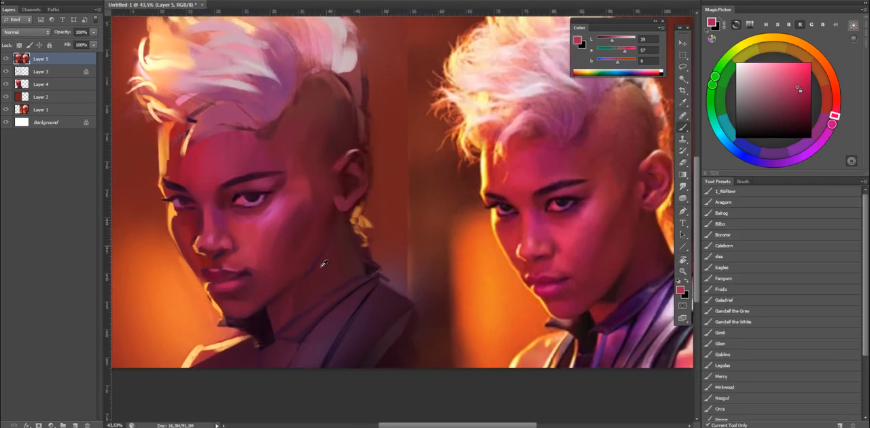
{"action": "left_click", "coordinate": [262, 311], "text": "alt"}
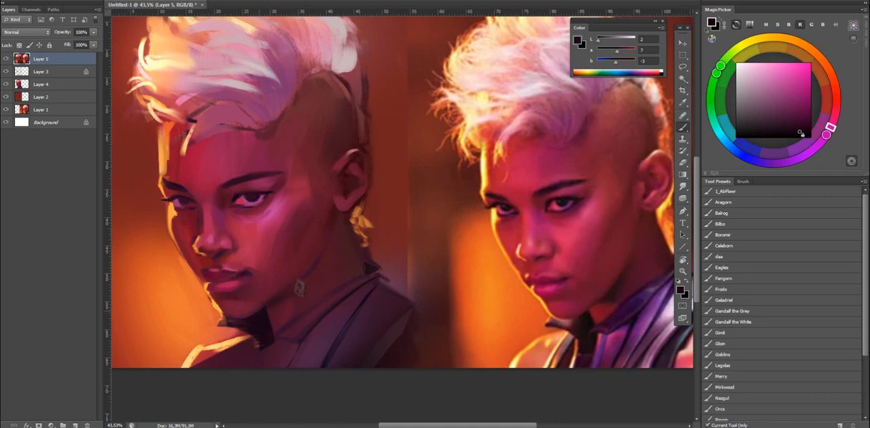
{"action": "left_click", "coordinate": [310, 290], "text": "alt"}
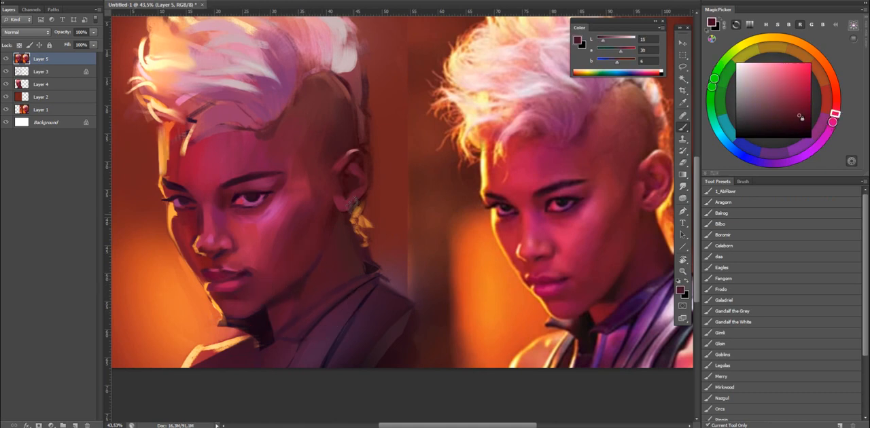
{"action": "left_click", "coordinate": [350, 250], "text": "alt"}
Paint golden hair strands behind the neck below the ear, using orange sampled from the reference photo.
{"action": "mouse_move", "coordinate": [362, 233]}
{"action": "left_mouse_down"}
{"action": "mouse_move", "coordinate": [322, 241]}
{"action": "mouse_move", "coordinate": [326, 267]}
{"action": "left_mouse_up"}
{"action": "left_click", "coordinate": [322, 222], "text": "alt"}
{"action": "left_click_drag", "start_coordinate": [312, 225], "coordinate": [323, 262]}
{"action": "left_click", "coordinate": [442, 224], "text": "alt"}
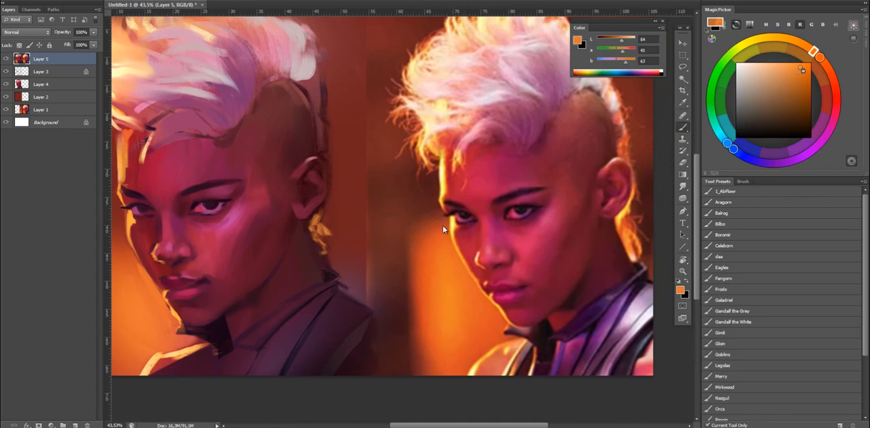
{"action": "left_click_drag", "start_coordinate": [320, 230], "coordinate": [328, 266]}
{"action": "key", "text": "ctrl+z"}
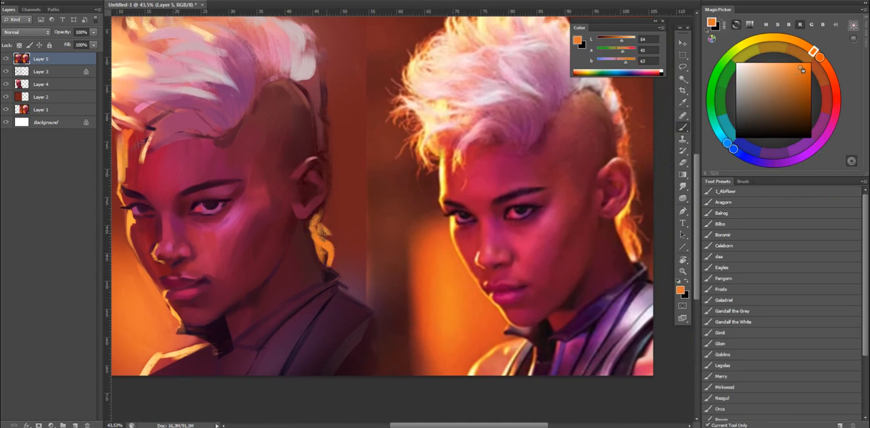
Brighten the golden hair behind the ear with light yellow at L 95, and mix an orange of L 64, a 46, b 62.
{"action": "key", "text": "shift+b"}
{"action": "key", "text": "shift+b"}
{"action": "left_click_drag", "start_coordinate": [623, 41], "coordinate": [635, 42]}
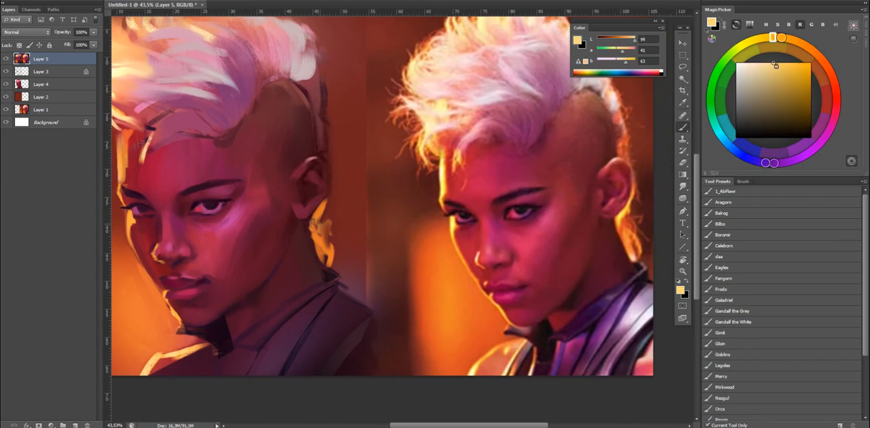
{"action": "left_click", "coordinate": [319, 241], "text": "alt"}
{"action": "left_click", "coordinate": [626, 42]}
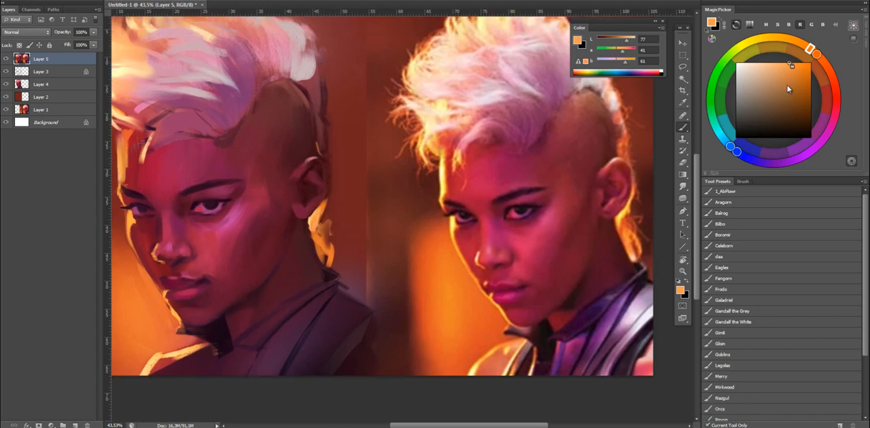
{"action": "mouse_move", "coordinate": [790, 65]}
{"action": "left_mouse_down"}
{"action": "mouse_move", "coordinate": [800, 70]}
{"action": "mouse_move", "coordinate": [818, 57]}
{"action": "left_mouse_up"}
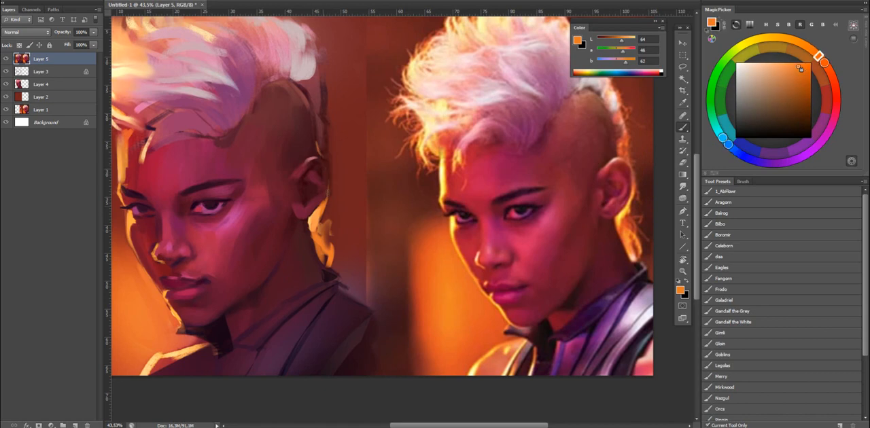
Paint an orange rim light along the back of the shaved head down to the ear.
{"action": "key", "text": "shift+b"}
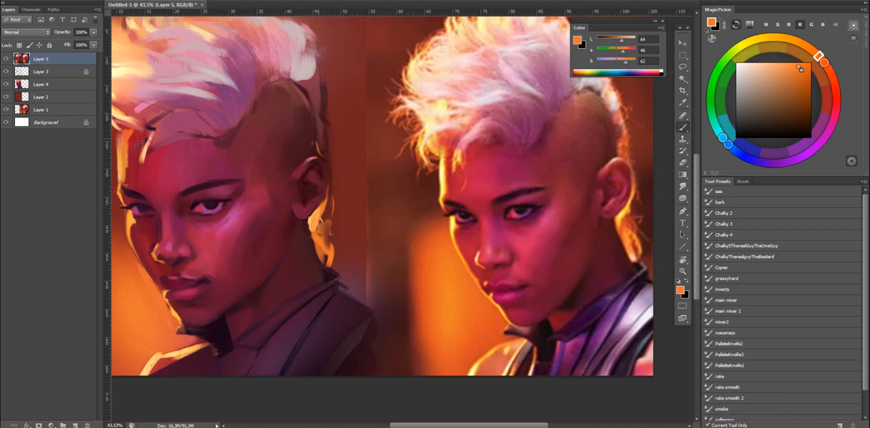
{"action": "key", "text": "shift+b"}
{"action": "mouse_move", "coordinate": [320, 103]}
{"action": "left_mouse_down"}
{"action": "mouse_move", "coordinate": [326, 147]}
{"action": "mouse_move", "coordinate": [314, 144]}
{"action": "mouse_move", "coordinate": [330, 174]}
{"action": "left_mouse_up"}
{"action": "key", "text": "shift+b"}
Refine the hairline above the forehead with dark reds sampled from the skin and the underside of the hair.
{"action": "mouse_move", "coordinate": [271, 186]}
{"action": "left_mouse_down"}
{"action": "mouse_move", "coordinate": [294, 167]}
{"action": "mouse_move", "coordinate": [235, 177]}
{"action": "mouse_move", "coordinate": [243, 163]}
{"action": "left_mouse_up"}
{"action": "key", "text": "shift+b"}
{"action": "left_click", "coordinate": [255, 194], "text": "alt"}
{"action": "left_click", "coordinate": [284, 177], "text": "alt"}
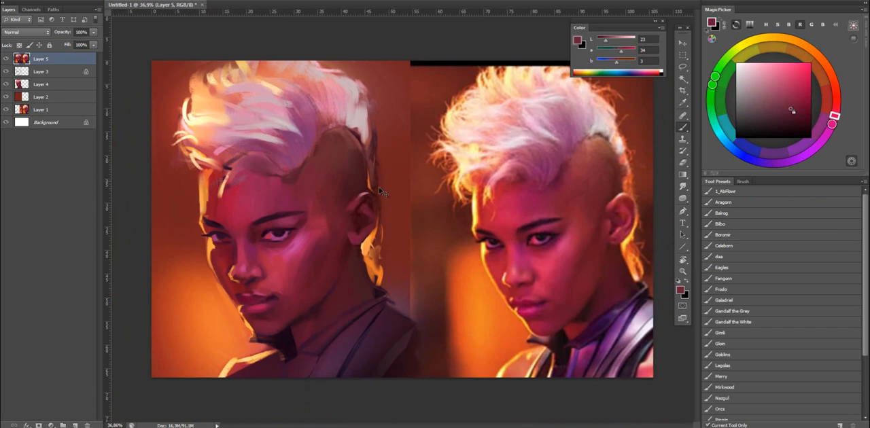
Flip the canvas horizontally and shade the ear and the skin in front of it with sampled dark reds.
{"action": "key", "text": "ctrl+shift+f"}
{"action": "key", "text": "z"}
{"action": "left_click_drag", "start_coordinate": [463, 245], "coordinate": [470, 209]}
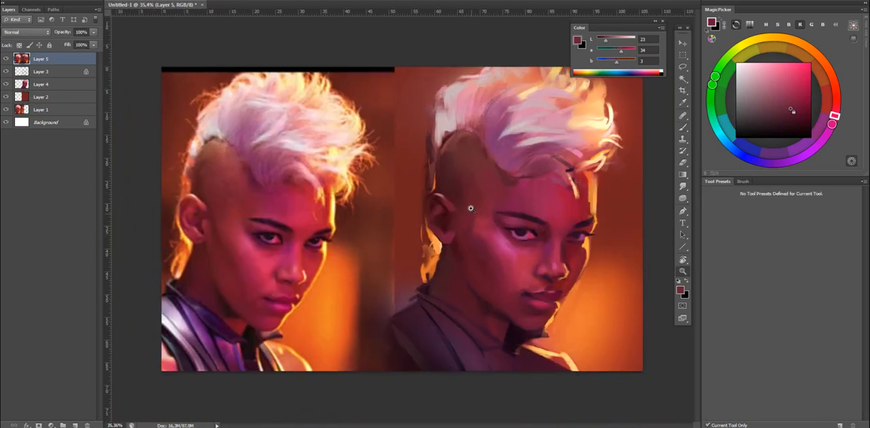
{"action": "key", "text": "b"}
{"action": "left_click", "coordinate": [468, 224], "text": "alt"}
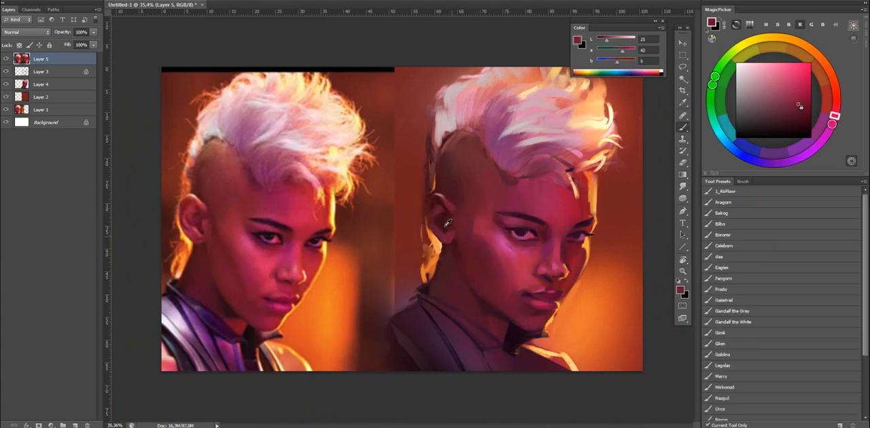
{"action": "left_click", "coordinate": [442, 222], "text": "alt"}
{"action": "left_click", "coordinate": [451, 228], "text": "alt"}
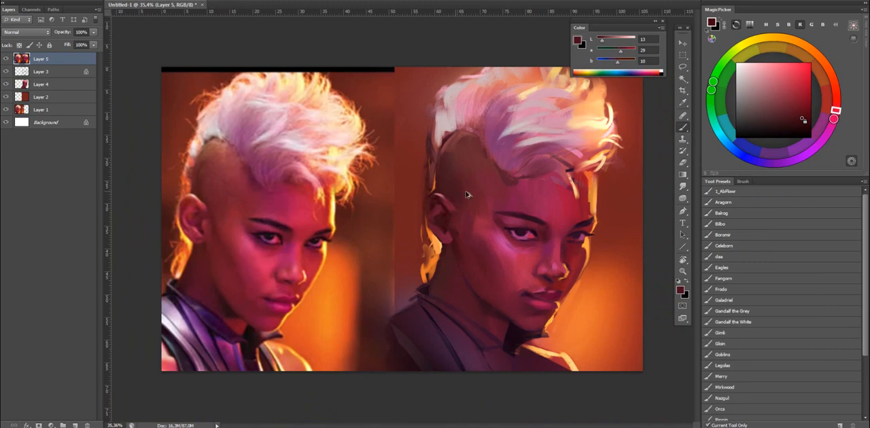
Define the ear's front edge and upper fold with sampled reds, and sample a lighter red from the cheek.
{"action": "left_click", "coordinate": [454, 222], "text": "alt"}
{"action": "left_click", "coordinate": [451, 222], "text": "alt"}
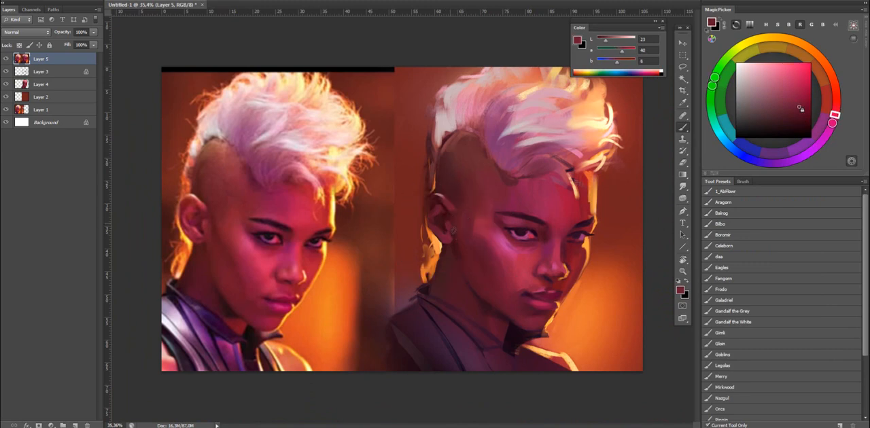
{"action": "left_click", "coordinate": [451, 222], "text": "alt"}
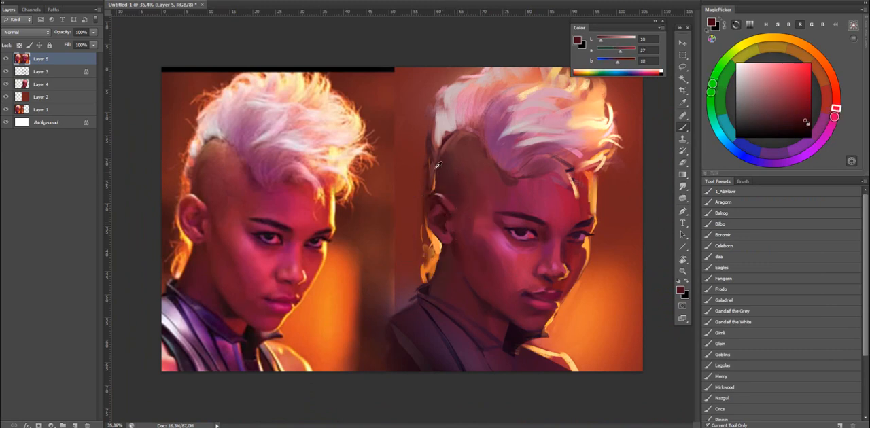
{"action": "left_click", "coordinate": [441, 208], "text": "alt"}
{"action": "left_click", "coordinate": [490, 225], "text": "alt"}
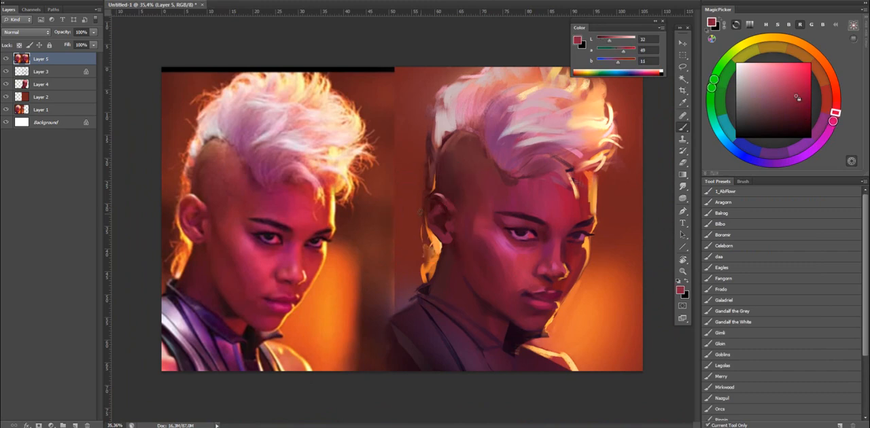
Shade the inner ear with a sampled dark red using a 50 px brush, and check the portrait's values in grayscale.
{"action": "left_click", "coordinate": [443, 212], "text": "alt"}
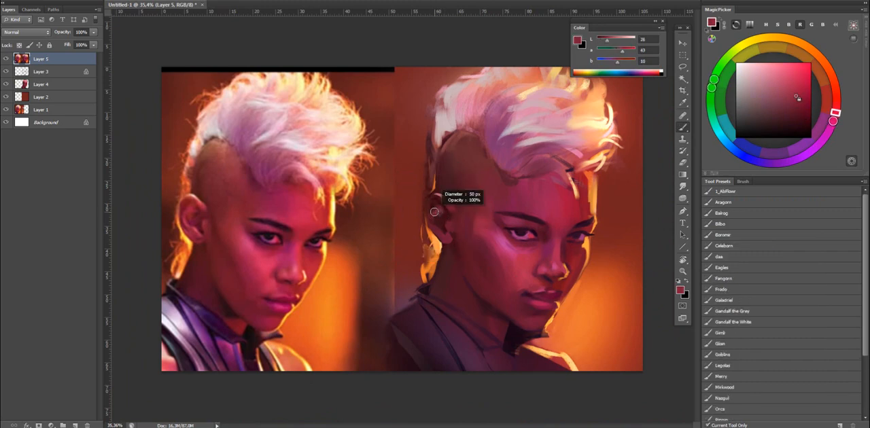
{"action": "right_click", "coordinate": [446, 215]}
{"action": "key", "text": "e"}
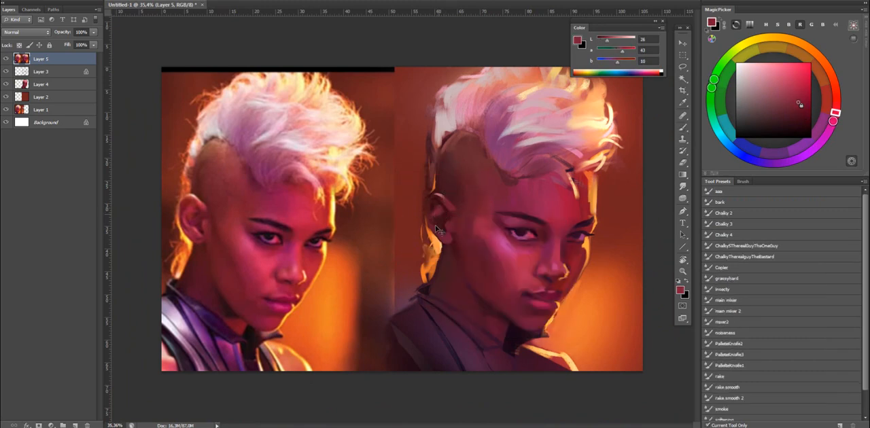
{"action": "key", "text": "b"}
{"action": "right_click", "coordinate": [447, 219]}
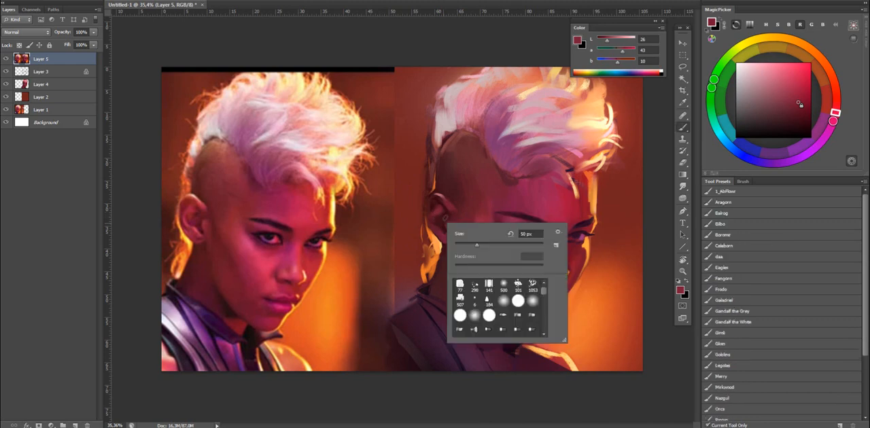
{"action": "left_click", "coordinate": [443, 218]}
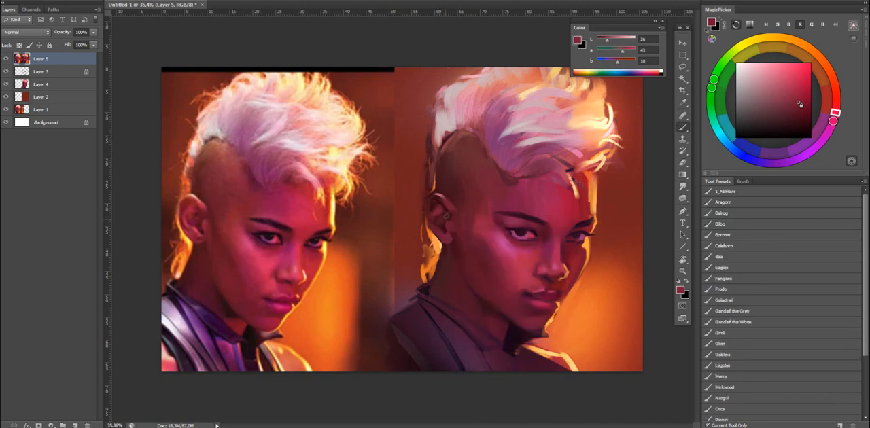
{"action": "left_click_drag", "start_coordinate": [444, 204], "coordinate": [448, 210]}
{"action": "key", "text": "ctrl+y"}
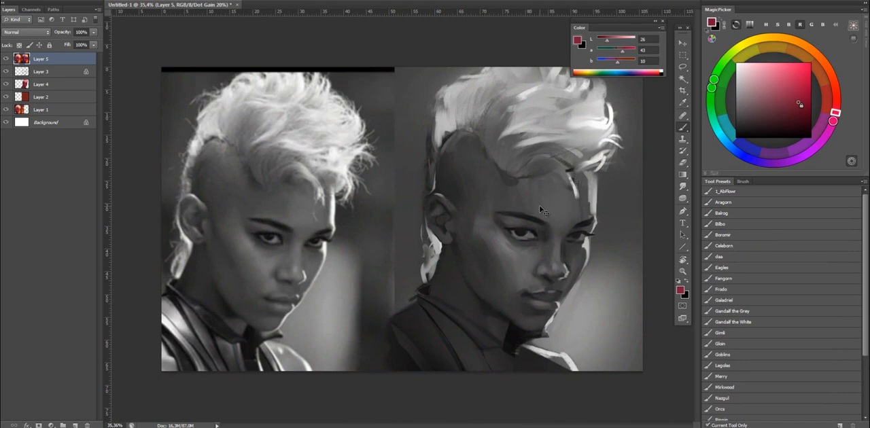
{"action": "key", "text": "ctrl+y"}
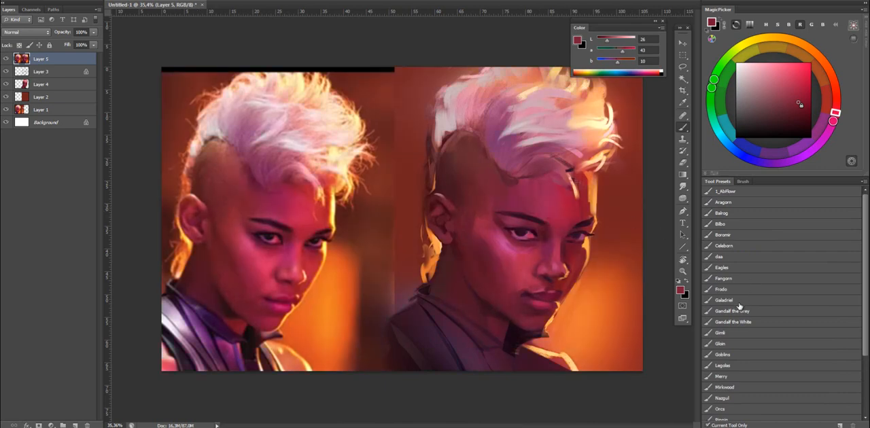
Reset the colours to white and black, and paste a copy of the whole canvas onto a new layer.
{"action": "key", "text": "d"}
{"action": "key", "text": "x"}
{"action": "key", "text": "z"}
{"action": "left_click_drag", "start_coordinate": [599, 258], "coordinate": [559, 214]}
{"action": "key", "text": "ctrl+a"}
{"action": "key", "text": "ctrl+c"}
{"action": "key", "text": "ctrl+v"}
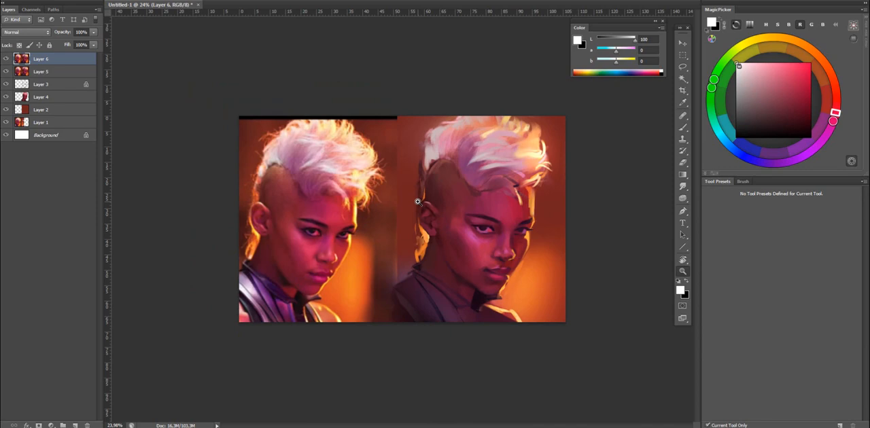
{"action": "left_click_drag", "start_coordinate": [506, 239], "coordinate": [534, 255]}
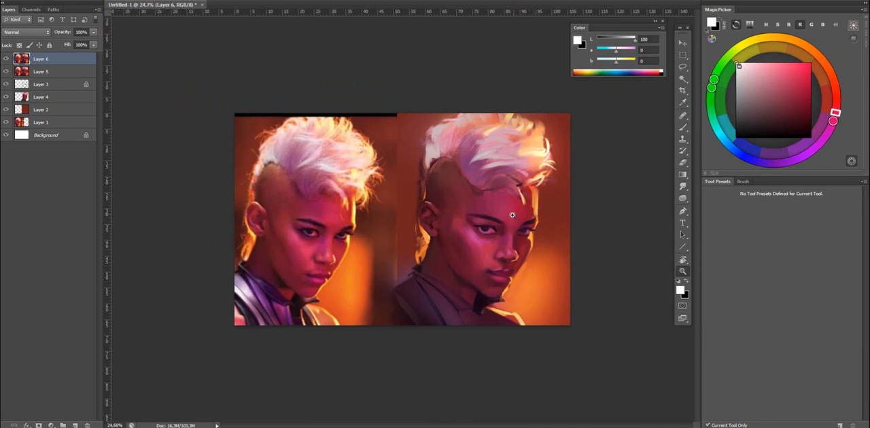
{"action": "left_click_drag", "start_coordinate": [513, 225], "coordinate": [521, 215]}
{"action": "left_click_drag", "start_coordinate": [515, 164], "coordinate": [501, 170]}
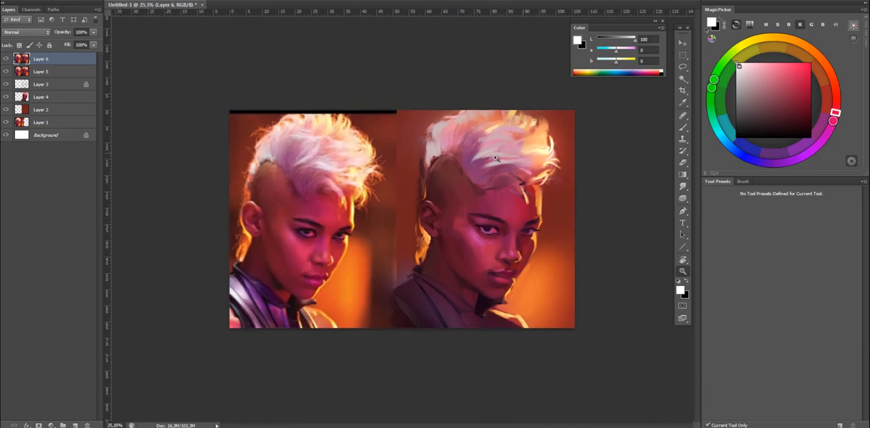
Flip the canvas horizontally and shade the temple in front of the ear with a sampled dark red.
{"action": "key", "text": "ctrl+shift+h"}
{"action": "left_click_drag", "start_coordinate": [425, 217], "coordinate": [463, 206]}
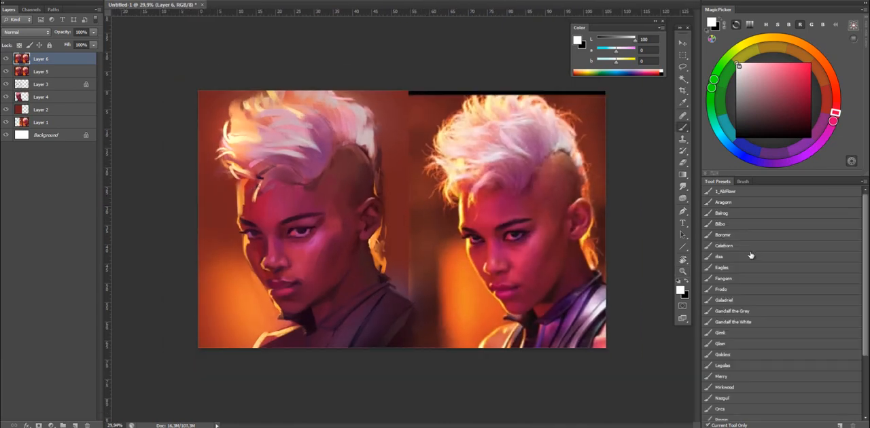
{"action": "key", "text": "b"}
{"action": "left_click", "coordinate": [350, 237], "text": "alt"}
{"action": "left_click_drag", "start_coordinate": [343, 198], "coordinate": [343, 188]}
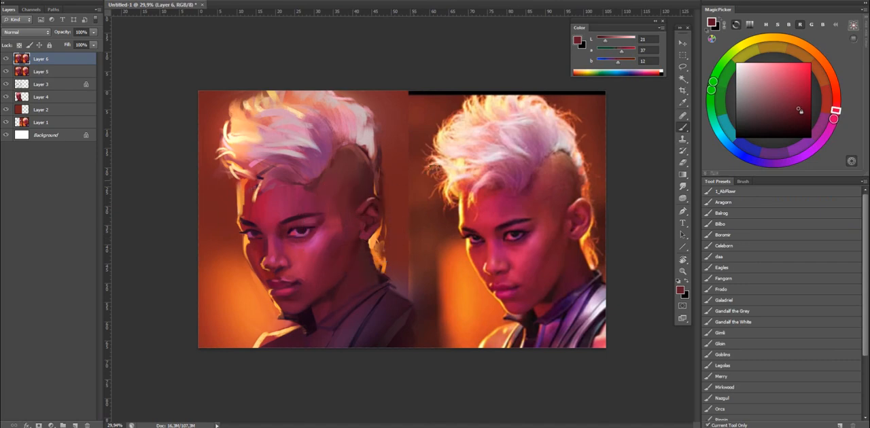
Lasso the ear area, duplicate it onto a new layer, transform the copy, and undo the trial erasing around it.
{"action": "key", "text": "l"}
{"action": "mouse_move", "coordinate": [348, 221]}
{"action": "left_mouse_down"}
{"action": "mouse_move", "coordinate": [346, 238]}
{"action": "mouse_move", "coordinate": [385, 206]}
{"action": "left_mouse_up"}
{"action": "key", "text": "ctrl+j"}
{"action": "key", "text": "ctrl+t"}
{"action": "key", "text": "Return"}
{"action": "key", "text": "e"}
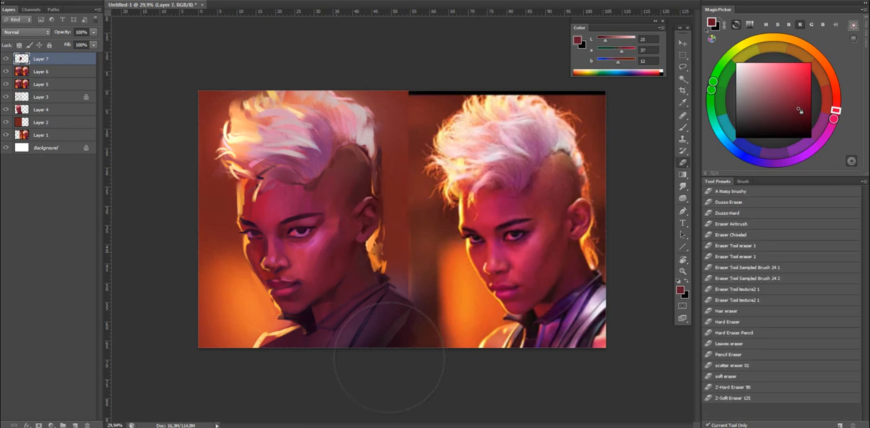
{"action": "left_click", "coordinate": [350, 264]}
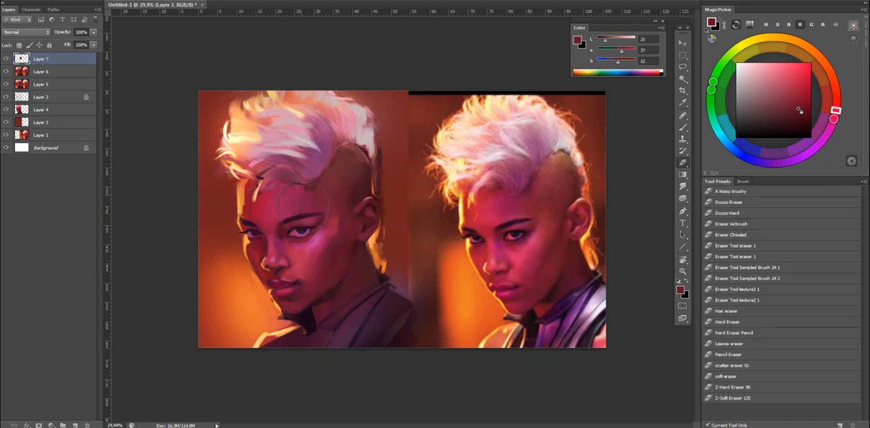
{"action": "key", "text": "ctrl+z"}
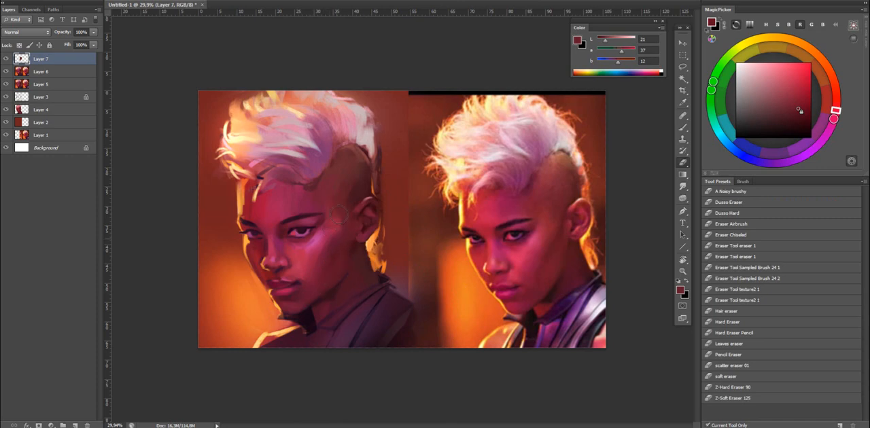
Refine the lit side of the brow and forehead with reds sampled from the skin.
{"action": "key", "text": "z"}
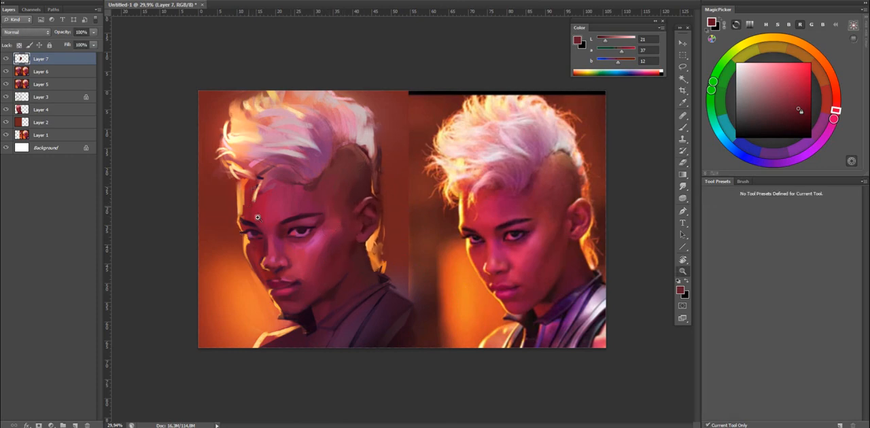
{"action": "key", "text": "b"}
{"action": "left_click", "coordinate": [258, 247], "text": "alt"}
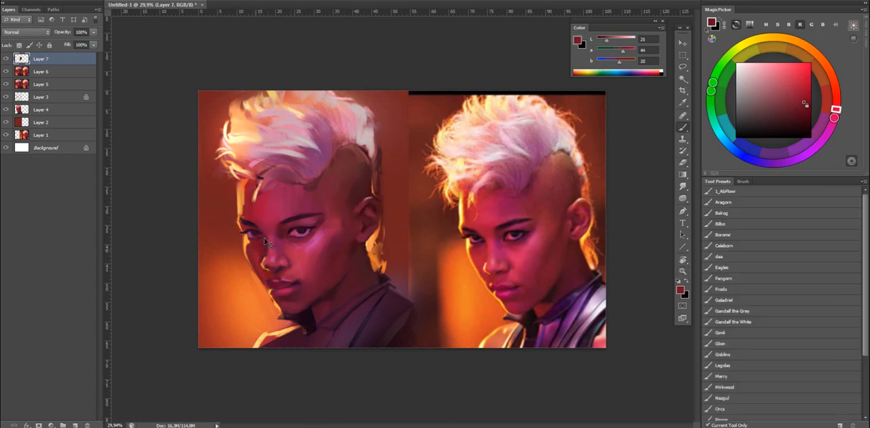
{"action": "left_click", "coordinate": [259, 218], "text": "alt"}
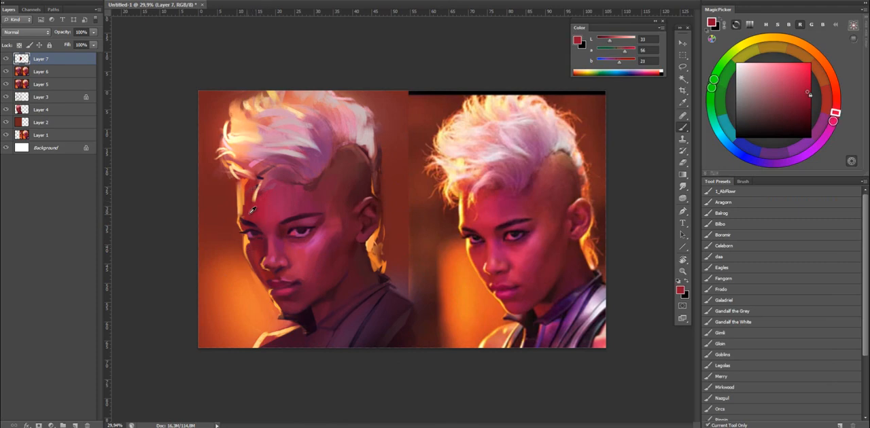
Paint loose strands at the front tip of the mohawk with peach, cream and orange tones sampled from the hair.
{"action": "left_click", "coordinate": [257, 194], "text": "alt"}
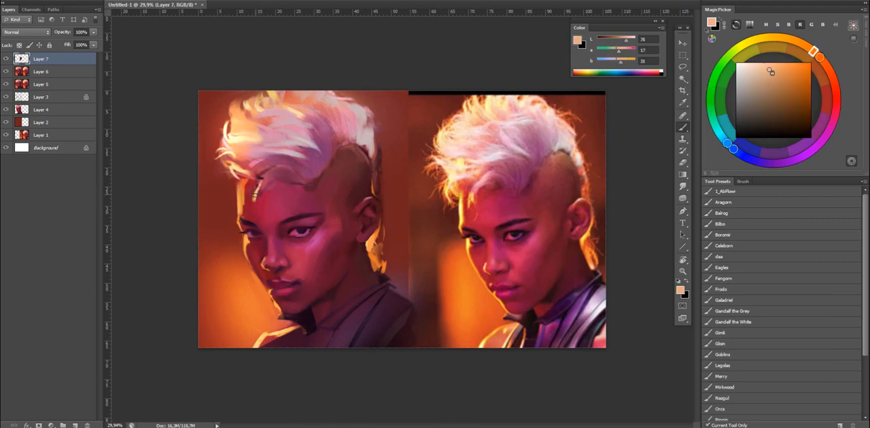
{"action": "left_click", "coordinate": [236, 171], "text": "alt"}
{"action": "left_click", "coordinate": [233, 170], "text": "alt"}
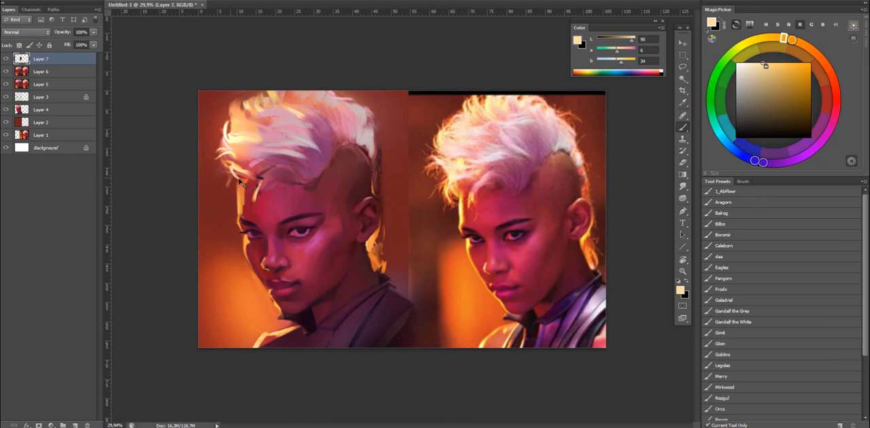
{"action": "left_click", "coordinate": [235, 170], "text": "alt"}
{"action": "left_click", "coordinate": [237, 165], "text": "alt"}
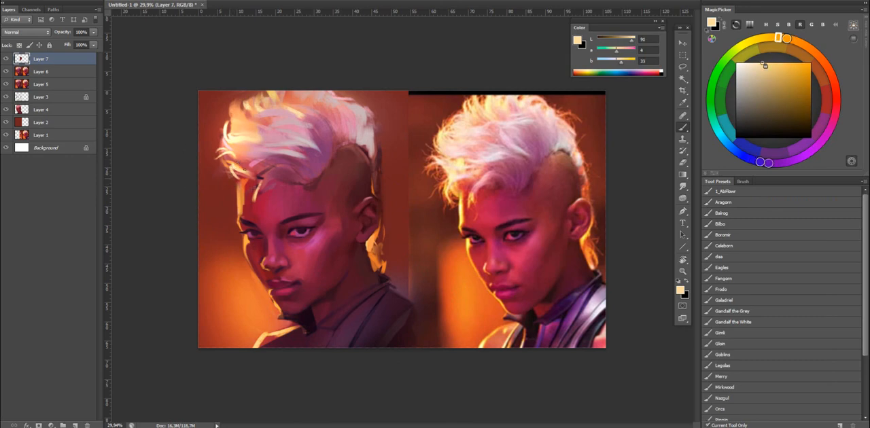
{"action": "left_click", "coordinate": [231, 176], "text": "alt"}
{"action": "left_click", "coordinate": [238, 166], "text": "alt"}
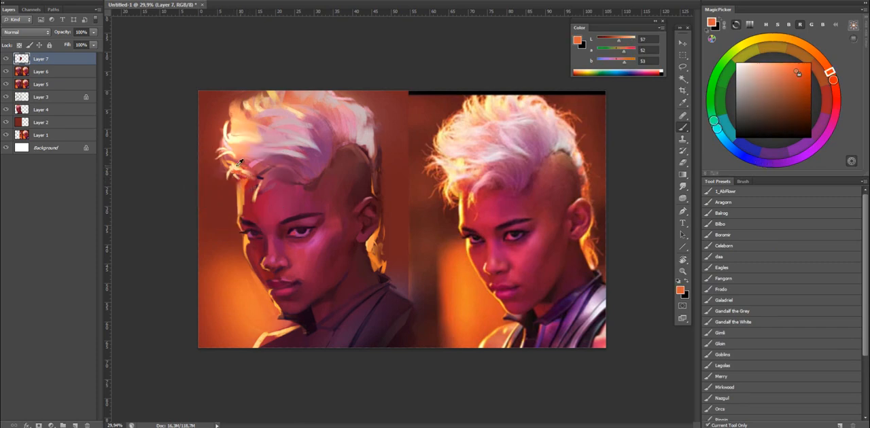
{"action": "left_click", "coordinate": [239, 161], "text": "alt"}
Flip the canvas back and blend the bright front of the mohawk with the PaletteKnife3 mixer brush, undoing the last stroke.
{"action": "key", "text": "shift+b"}
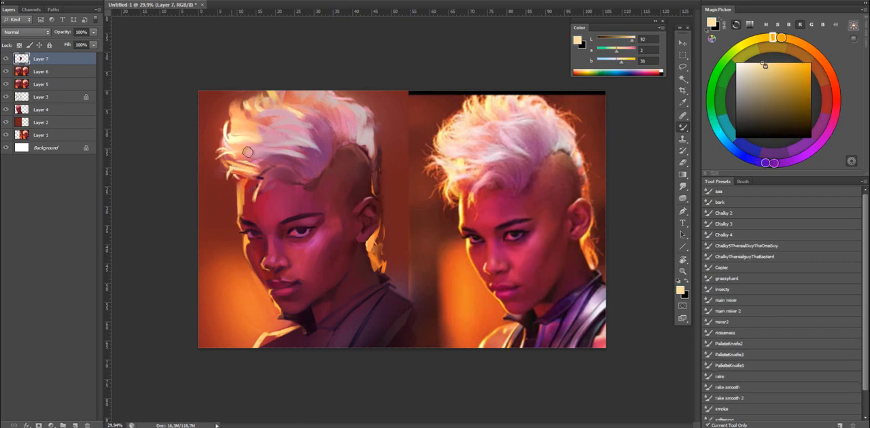
{"action": "key", "text": "ctrl+shift+h"}
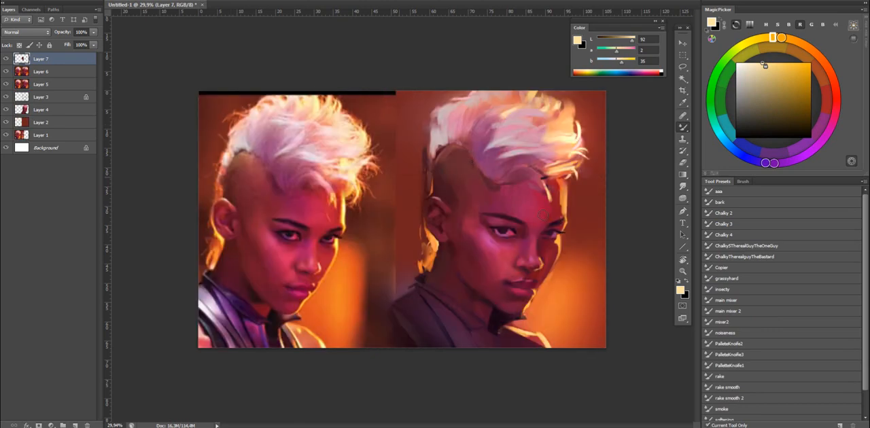
{"action": "left_click", "coordinate": [741, 355]}
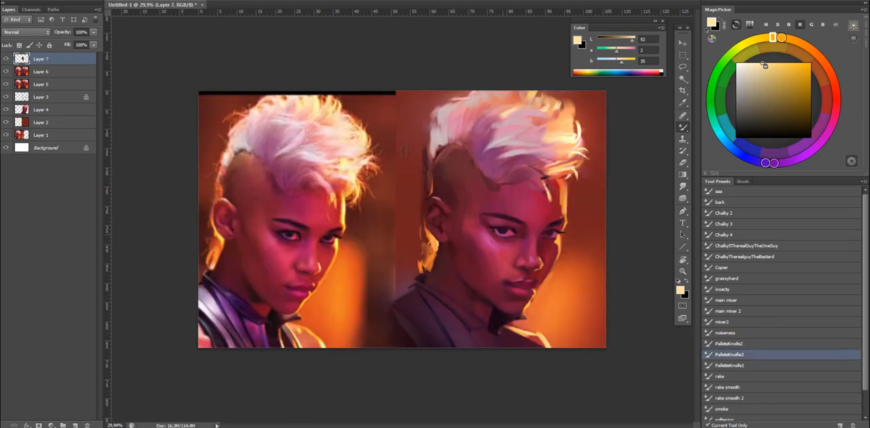
{"action": "left_click_drag", "start_coordinate": [559, 148], "coordinate": [551, 123]}
{"action": "key", "text": "bracketleft"}
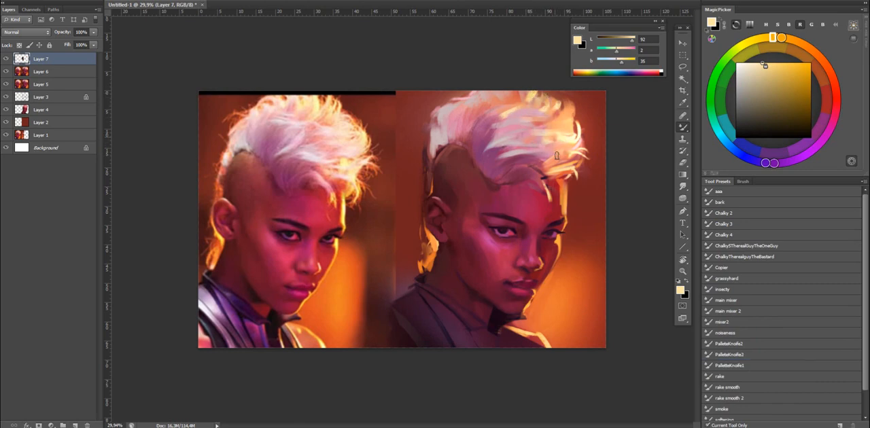
{"action": "mouse_move", "coordinate": [548, 170]}
{"action": "left_mouse_down"}
{"action": "mouse_move", "coordinate": [521, 155]}
{"action": "mouse_move", "coordinate": [544, 187]}
{"action": "mouse_move", "coordinate": [516, 168]}
{"action": "mouse_move", "coordinate": [553, 170]}
{"action": "left_mouse_up"}
{"action": "key", "text": "ctrl+z"}
Merge Layer 7 down into Layer 6 and swap the brush colour to black.
{"action": "key", "text": "z"}
{"action": "mouse_move", "coordinate": [558, 262]}
{"action": "left_mouse_down"}
{"action": "mouse_move", "coordinate": [538, 263]}
{"action": "mouse_move", "coordinate": [564, 266]}
{"action": "left_mouse_up"}
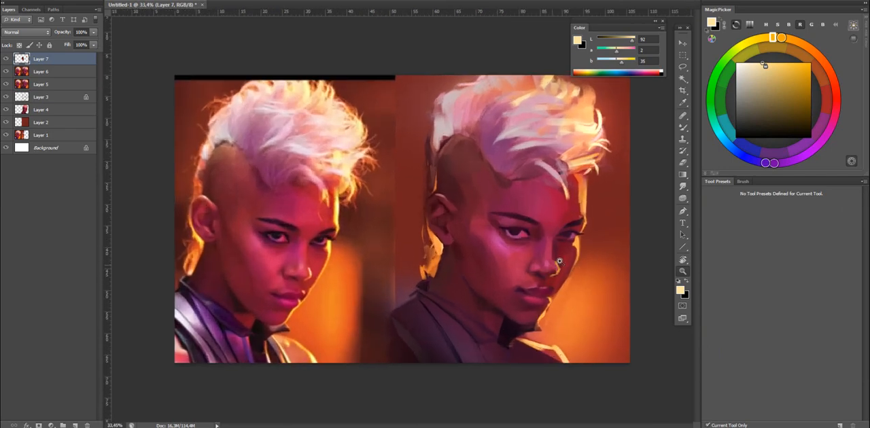
{"action": "key", "text": "b"}
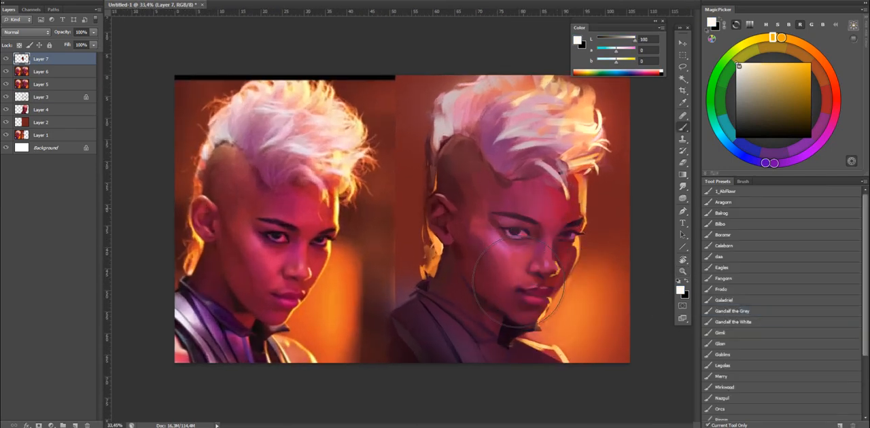
{"action": "key", "text": "ctrl+e"}
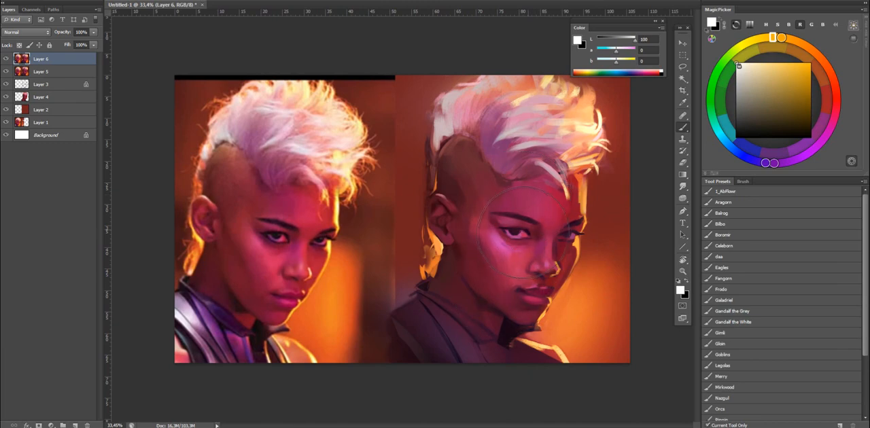
{"action": "key", "text": "x"}
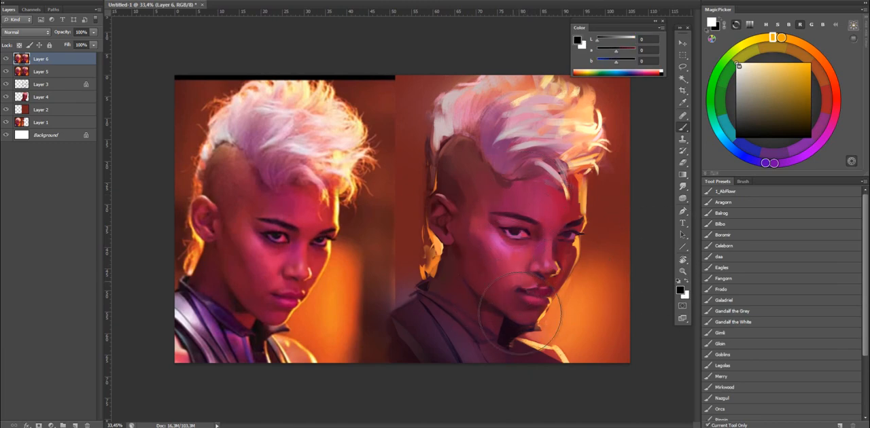
Lasso the neck under the jaw and brush it with a warmer version of the red sampled from the cheek.
{"action": "left_click", "coordinate": [511, 266], "text": "alt"}
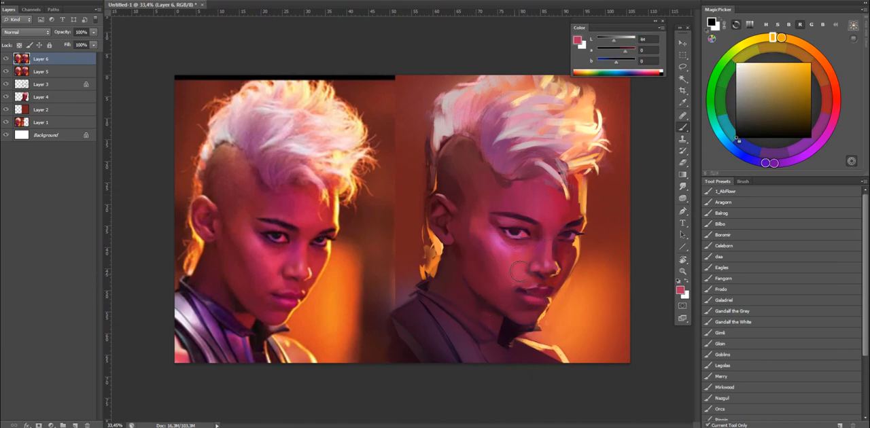
{"action": "left_click", "coordinate": [730, 227]}
{"action": "key", "text": "l"}
{"action": "mouse_move", "coordinate": [488, 304]}
{"action": "left_mouse_down"}
{"action": "mouse_move", "coordinate": [474, 299]}
{"action": "mouse_move", "coordinate": [485, 303]}
{"action": "left_mouse_up"}
{"action": "key", "text": "b"}
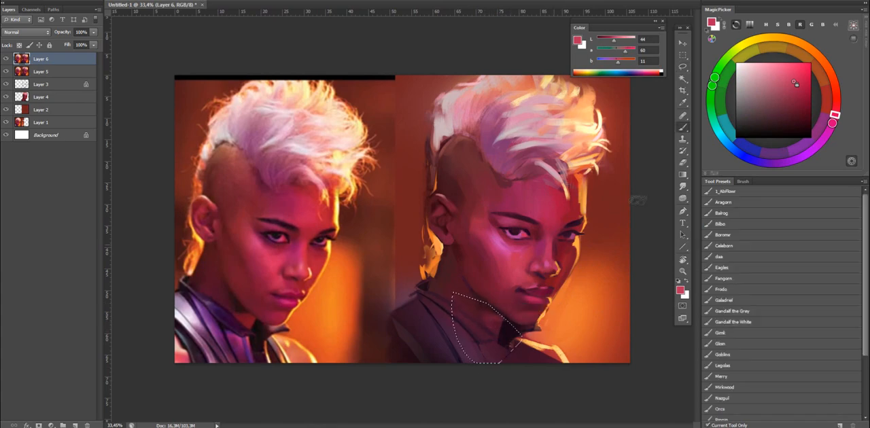
{"action": "left_click_drag", "start_coordinate": [839, 115], "coordinate": [841, 102]}
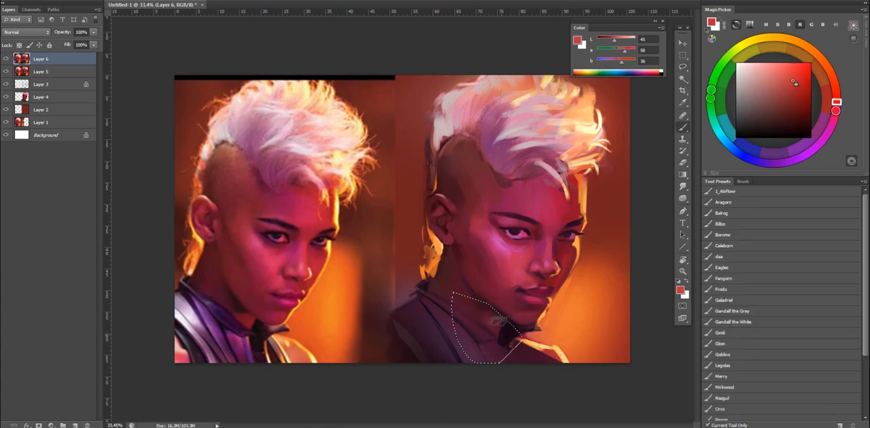
{"action": "key", "text": "ctrl+d"}
Shade the neck just below the ear with dark reds sampled from the nearby shadow.
{"action": "left_click", "coordinate": [442, 254], "text": "alt"}
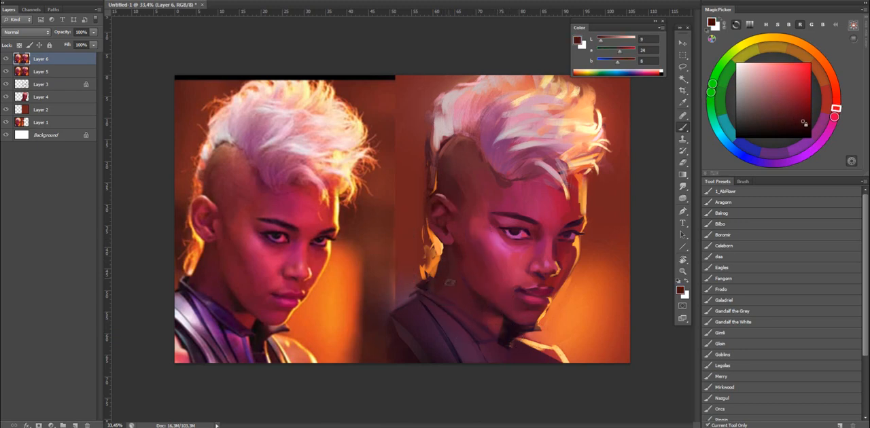
{"action": "left_click", "coordinate": [452, 267], "text": "alt"}
{"action": "left_click", "coordinate": [455, 272], "text": "alt"}
Touch up the ear's upper edge with a warmer red based on the nearby skin, and sample a pale pink from the mohawk.
{"action": "left_click", "coordinate": [460, 182], "text": "alt"}
{"action": "left_click", "coordinate": [464, 226], "text": "alt"}
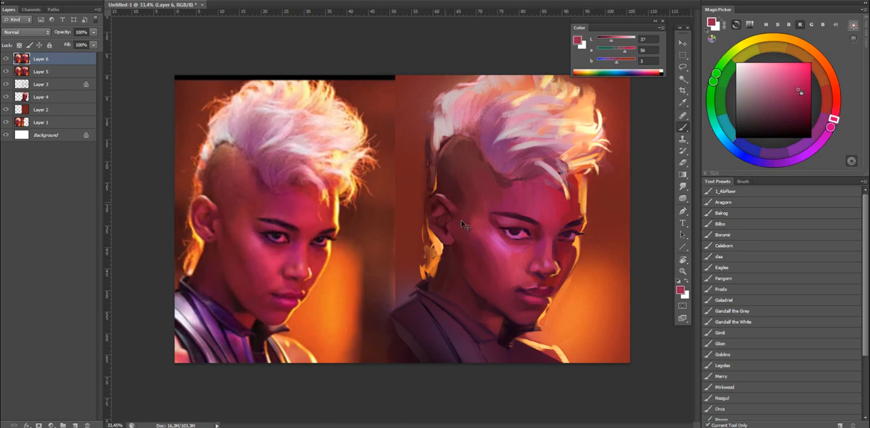
{"action": "left_click", "coordinate": [835, 104]}
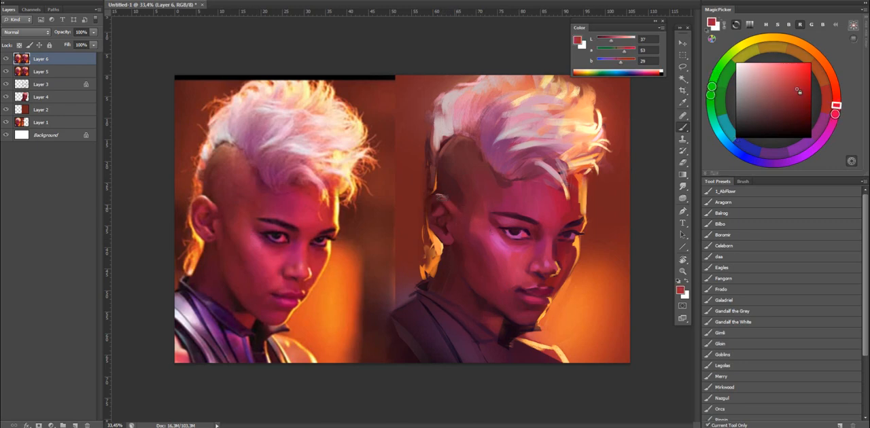
{"action": "left_click", "coordinate": [514, 135], "text": "alt"}
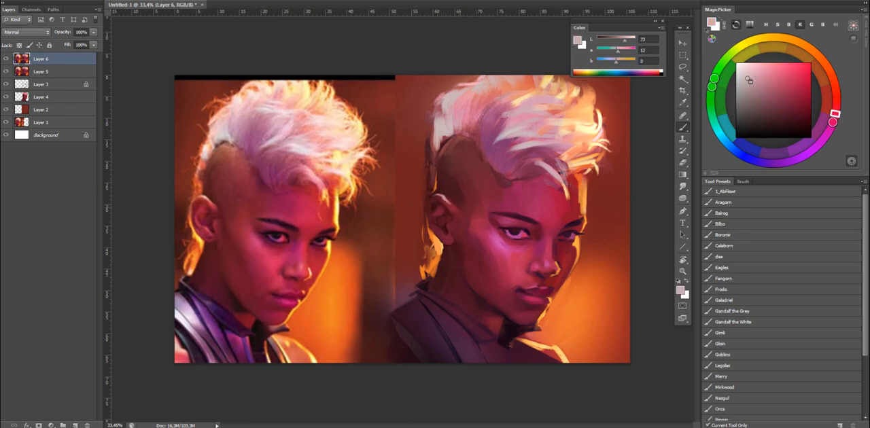
Flip the image horizontally and touch up the ear with a more vivid red based on its sampled skin tone.
{"action": "left_click", "coordinate": [772, 72]}
{"action": "left_click", "coordinate": [836, 99]}
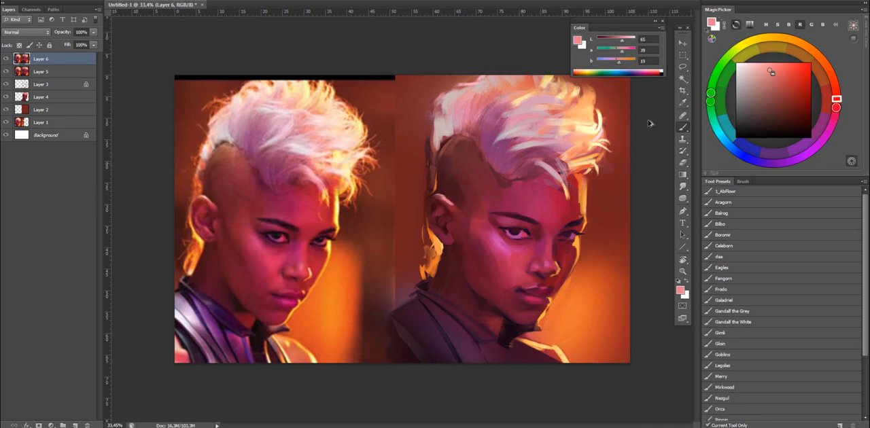
{"action": "left_click", "coordinate": [788, 69]}
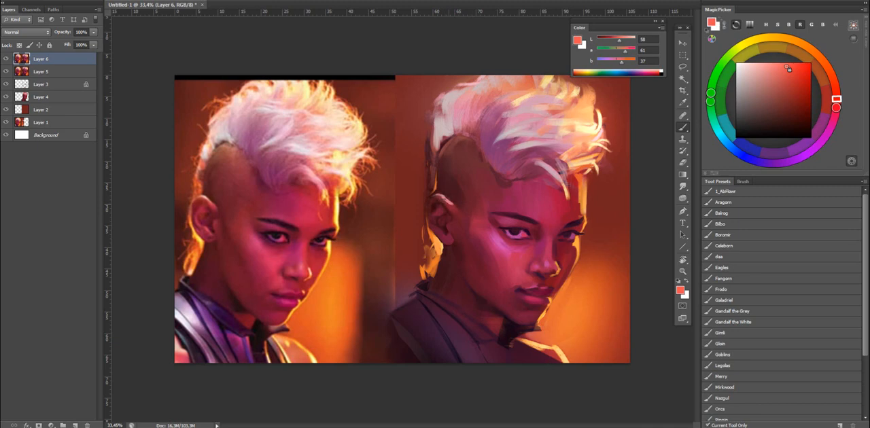
{"action": "key", "text": "ctrl+shift+h"}
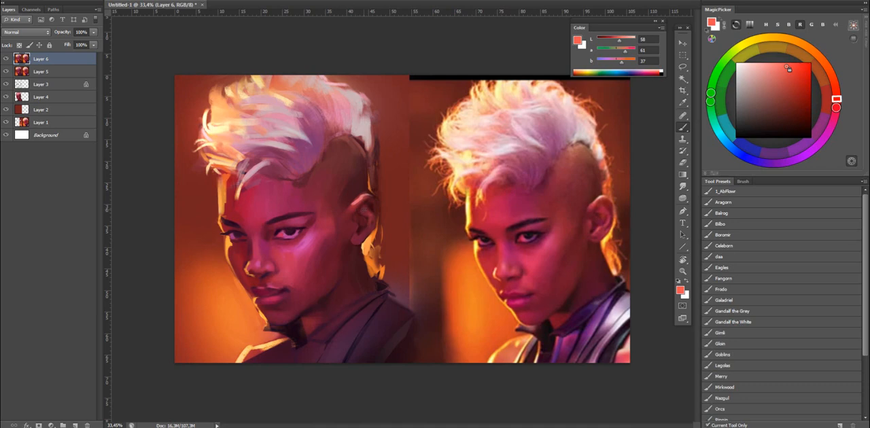
{"action": "left_click", "coordinate": [358, 204], "text": "alt"}
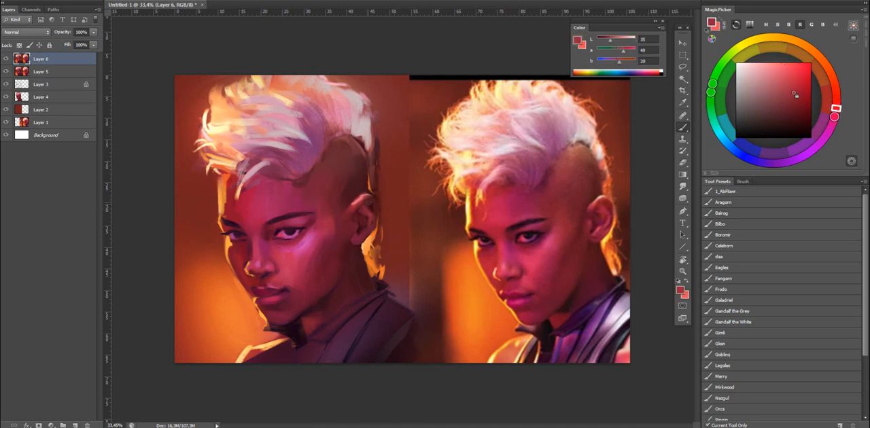
{"action": "left_click_drag", "start_coordinate": [802, 74], "coordinate": [803, 71]}
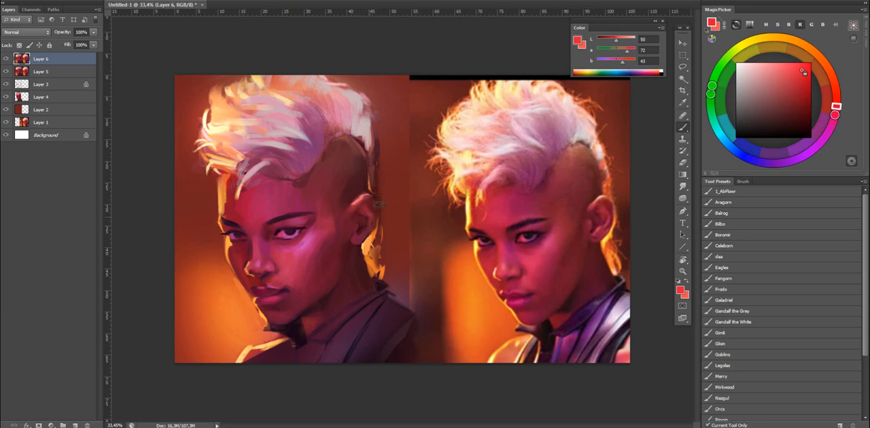
Darken the shaved side of the head with a sampled dark red and blend it using the Mixer Brush.
{"action": "left_click", "coordinate": [358, 170], "text": "alt"}
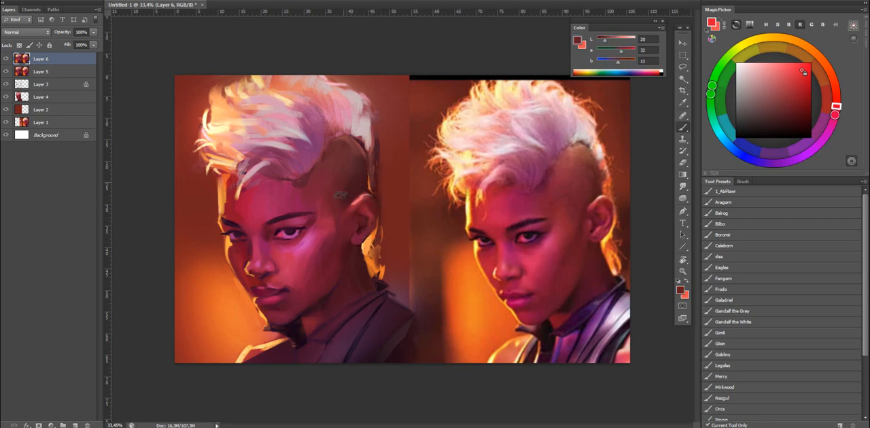
{"action": "key", "text": "shift+b"}
{"action": "left_click_drag", "start_coordinate": [317, 197], "coordinate": [330, 215]}
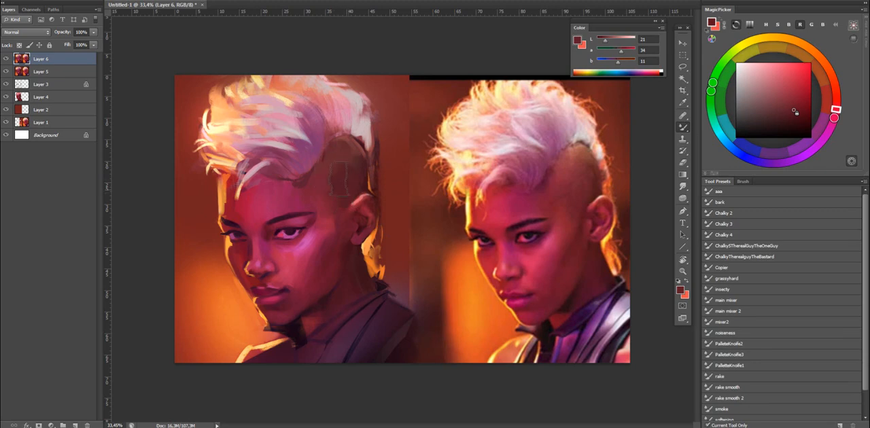
{"action": "left_click_drag", "start_coordinate": [343, 180], "coordinate": [331, 178]}
{"action": "key", "text": "shift+b"}
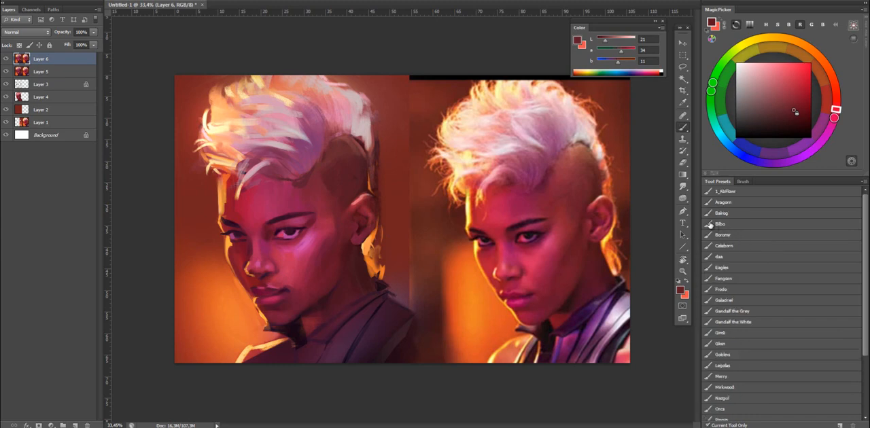
Touch up the painted nose bridge and the skin beside it with crimson tones sampled from that area.
{"action": "left_click", "coordinate": [242, 243], "text": "alt"}
{"action": "left_click", "coordinate": [254, 252], "text": "alt"}
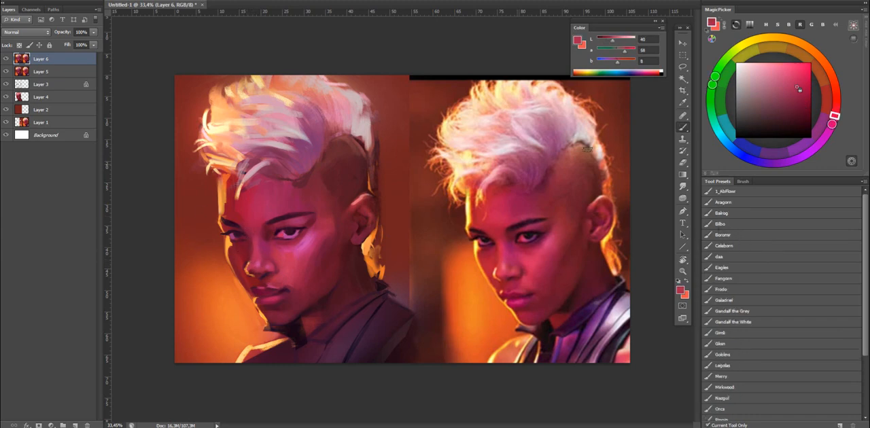
{"action": "left_click", "coordinate": [242, 247], "text": "alt"}
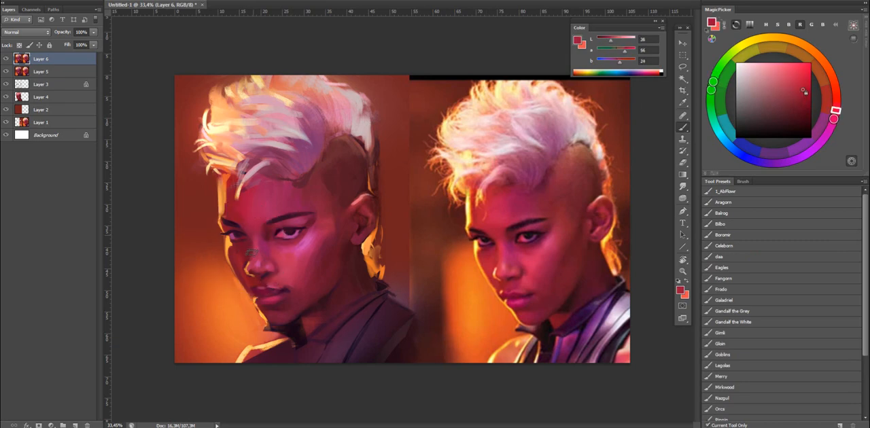
Flip the image horizontally and brighten the skin beside the near eye with a lighter pink based on the cheek highlight.
{"action": "key", "text": "ctrl+shift+h"}
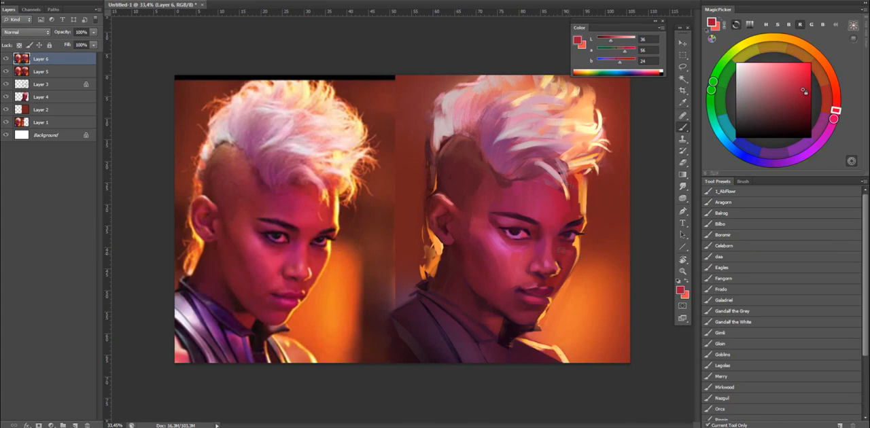
{"action": "left_click", "coordinate": [498, 238], "text": "alt"}
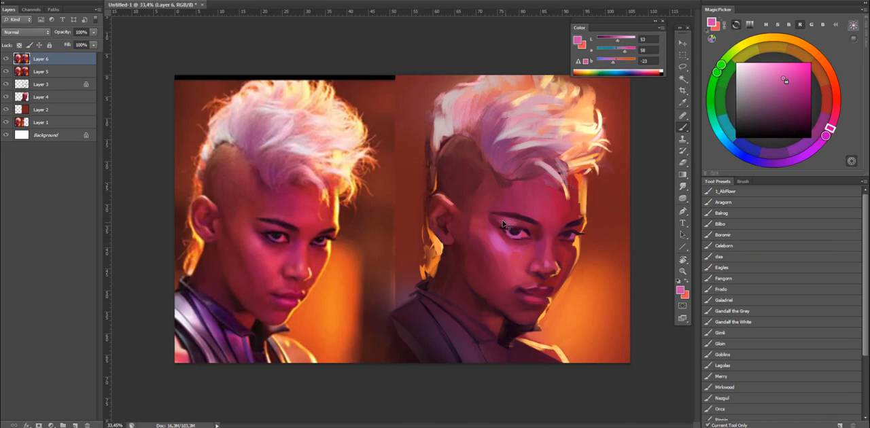
{"action": "left_click_drag", "start_coordinate": [784, 80], "coordinate": [764, 69]}
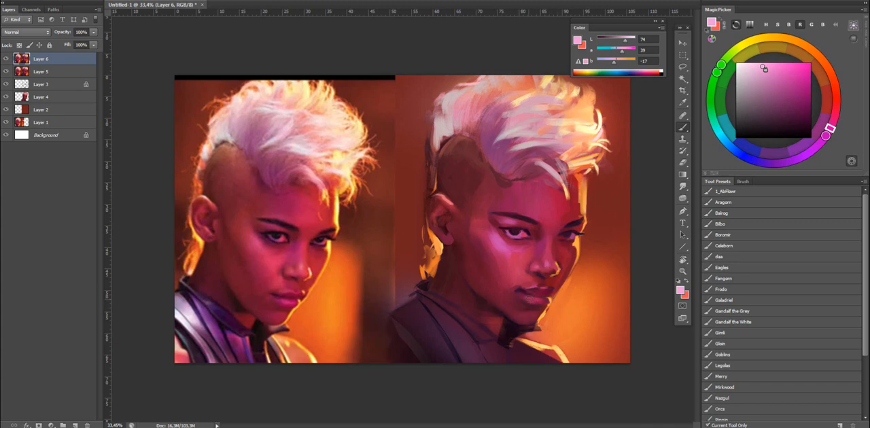
Rework the painted lips with a vivid pink-red, and shade around the mouth with a sampled dark magenta.
{"action": "left_click", "coordinate": [533, 299], "text": "alt"}
{"action": "mouse_move", "coordinate": [804, 84]}
{"action": "left_mouse_down"}
{"action": "mouse_move", "coordinate": [784, 74]}
{"action": "mouse_move", "coordinate": [805, 69]}
{"action": "left_mouse_up"}
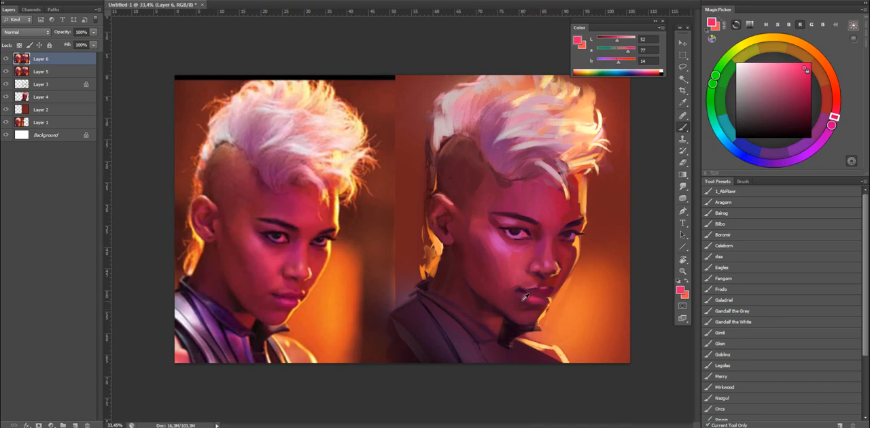
{"action": "left_click", "coordinate": [523, 297], "text": "alt"}
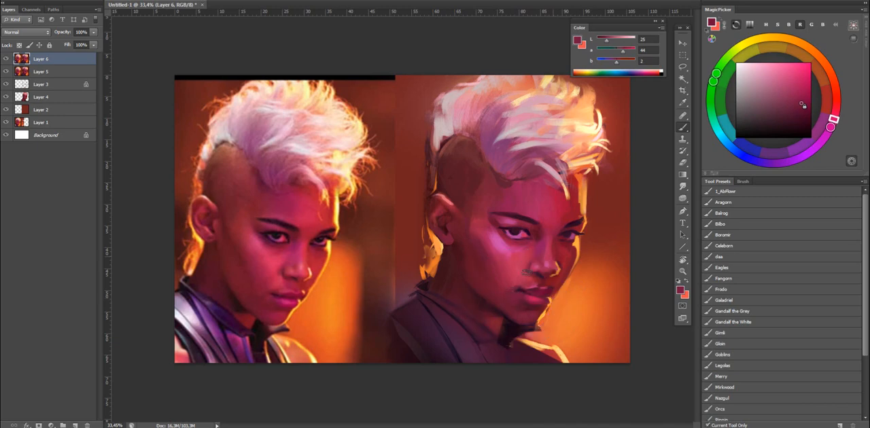
Flip the image horizontally and refine the mouth corner and lower lip with sampled reds, undoing the last strokes.
{"action": "key", "text": "ctrl+shift+h"}
{"action": "left_click", "coordinate": [288, 305], "text": "alt"}
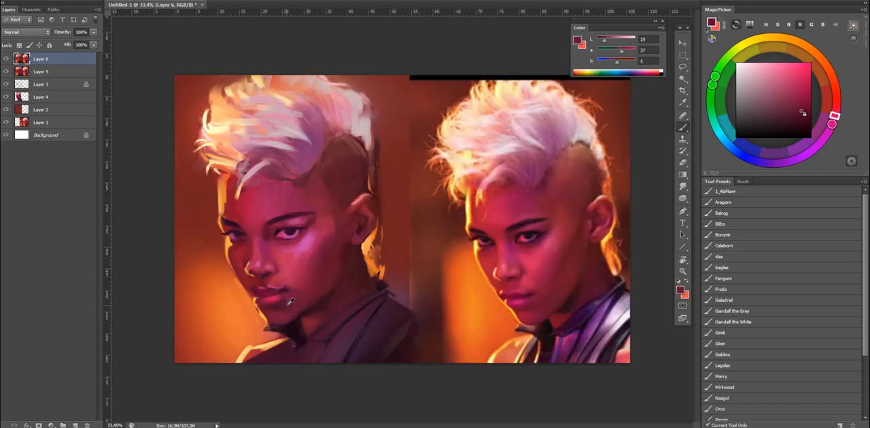
{"action": "left_click", "coordinate": [290, 299], "text": "alt"}
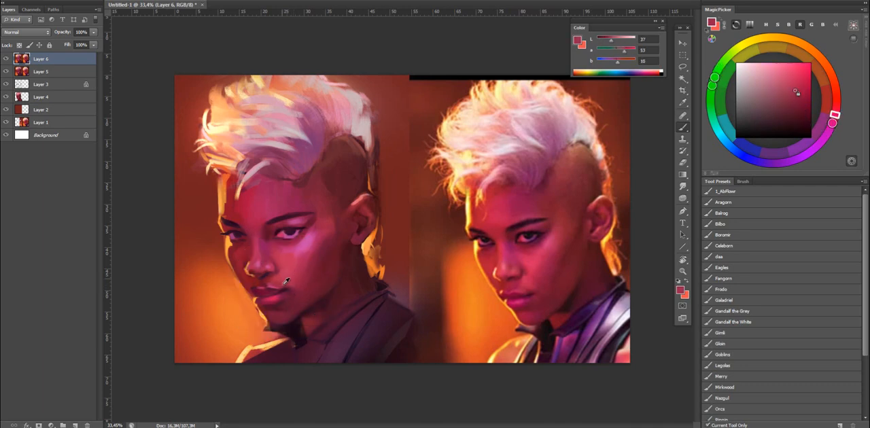
{"action": "left_click", "coordinate": [285, 290], "text": "alt"}
{"action": "left_click", "coordinate": [270, 297], "text": "alt"}
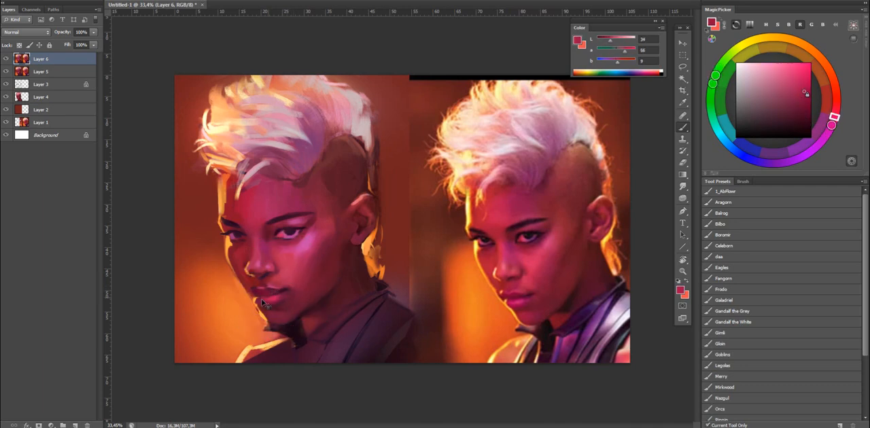
{"action": "left_click", "coordinate": [265, 299], "text": "alt"}
{"action": "left_click", "coordinate": [285, 289], "text": "alt"}
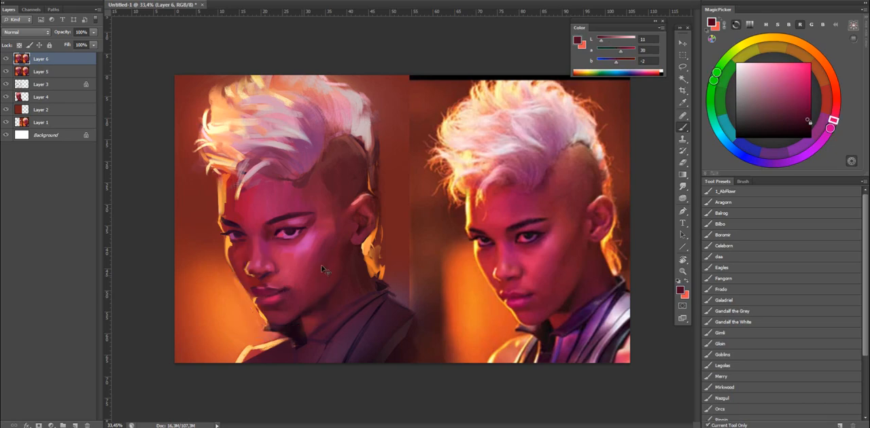
{"action": "key", "text": "ctrl+z"}
{"action": "key", "text": "ctrl+z"}
Darken and reshape the far eyebrow with a near-black purple sampled from the near eye.
{"action": "left_click_drag", "start_coordinate": [423, 224], "coordinate": [380, 227]}
{"action": "mouse_move", "coordinate": [334, 241]}
{"action": "left_mouse_down"}
{"action": "mouse_move", "coordinate": [362, 194]}
{"action": "mouse_move", "coordinate": [373, 197]}
{"action": "mouse_move", "coordinate": [297, 170]}
{"action": "left_mouse_up"}
{"action": "key", "text": "x"}
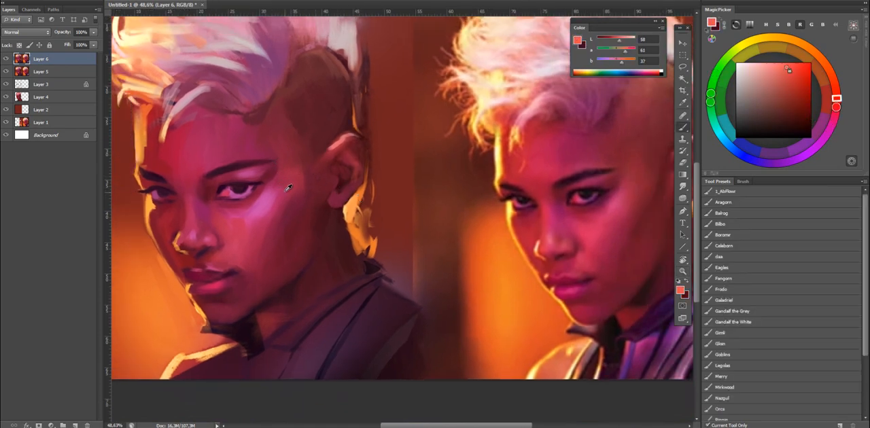
{"action": "left_click", "coordinate": [235, 193], "text": "alt"}
{"action": "left_click", "coordinate": [241, 189], "text": "alt"}
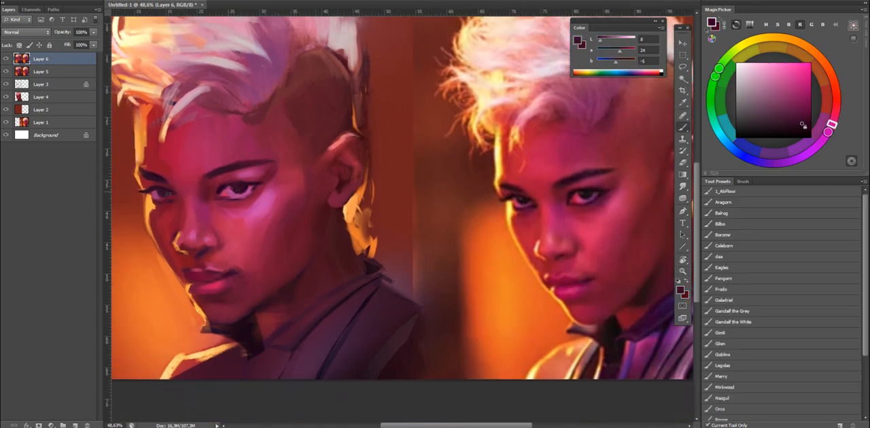
{"action": "left_click", "coordinate": [151, 177], "text": "alt"}
{"action": "left_click", "coordinate": [149, 176], "text": "alt"}
{"action": "left_click", "coordinate": [150, 176], "text": "alt"}
{"action": "left_click_drag", "start_coordinate": [144, 176], "coordinate": [200, 181]}
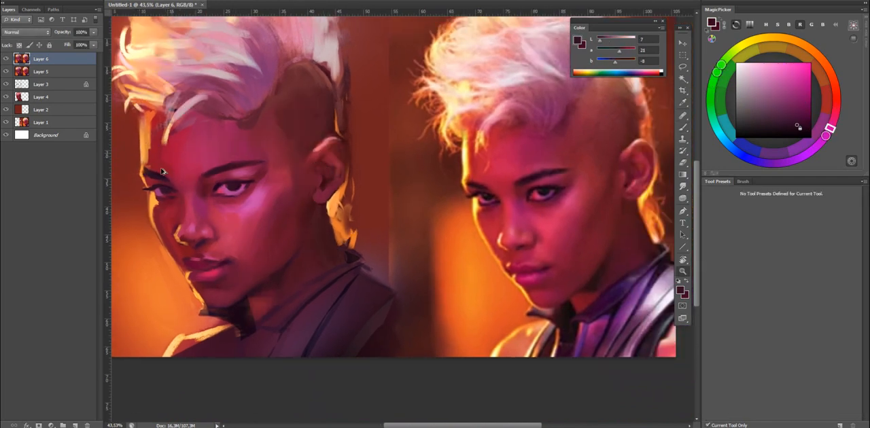
{"action": "left_click_drag", "start_coordinate": [155, 178], "coordinate": [172, 176]}
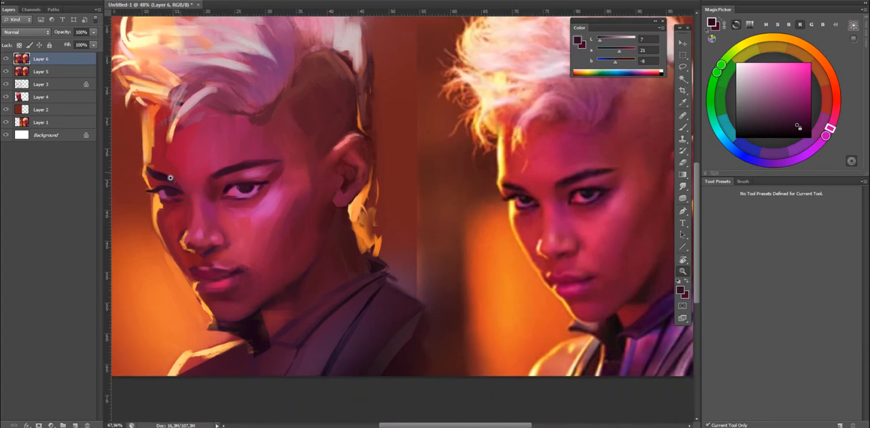
Choose the Gandalf the White brush and soften the hairline above the forehead with dark reds sampled from nearby.
{"action": "left_click", "coordinate": [732, 322]}
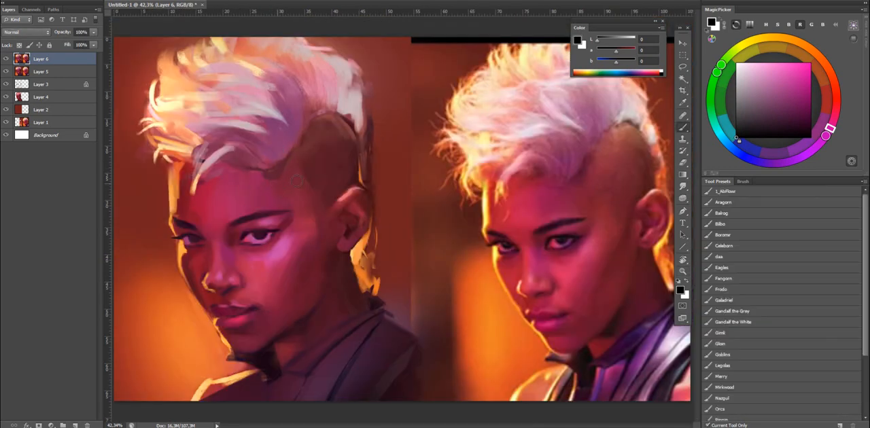
{"action": "left_click", "coordinate": [269, 180], "text": "alt"}
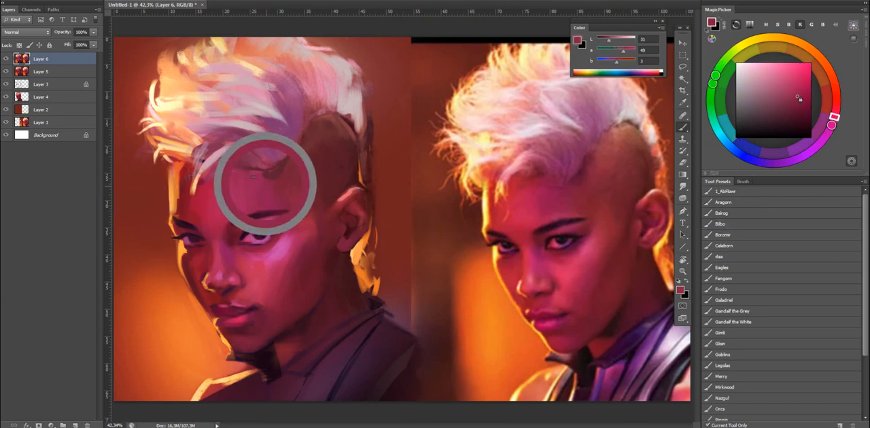
{"action": "left_click", "coordinate": [271, 182], "text": "alt"}
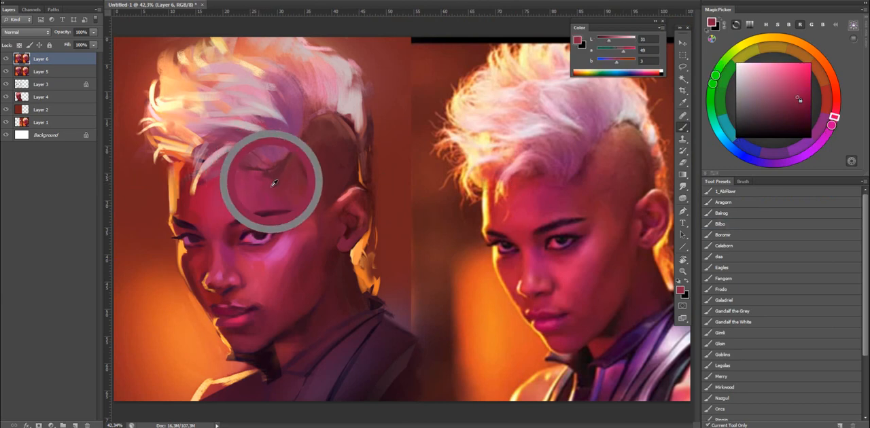
{"action": "left_click", "coordinate": [232, 148], "text": "alt"}
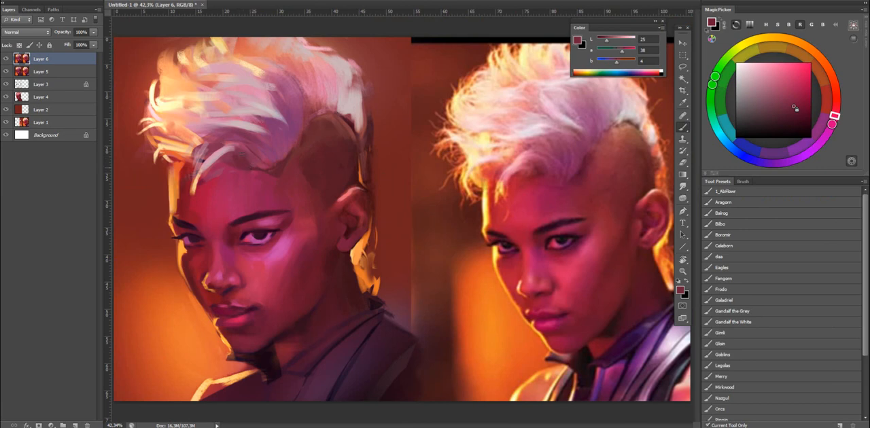
{"action": "left_click", "coordinate": [243, 156], "text": "alt"}
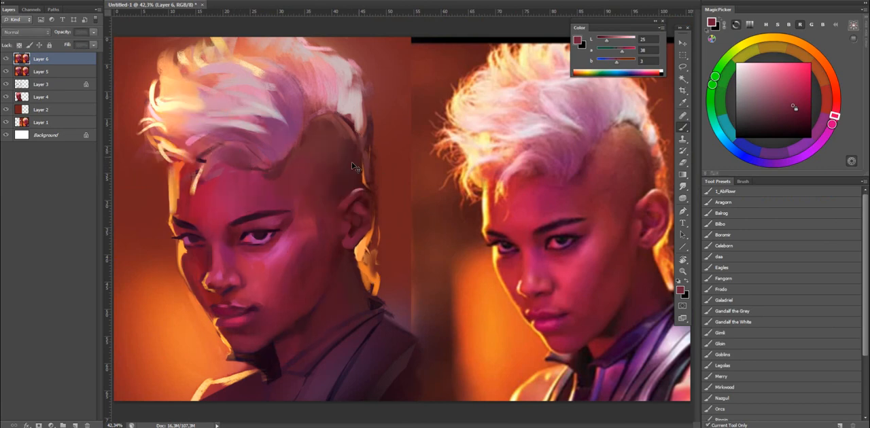
Blend the edge of the shaved temple with sampled dark reds, and touch up the upper forehead with crimson.
{"action": "left_click", "coordinate": [300, 167], "text": "alt"}
{"action": "left_click", "coordinate": [300, 158], "text": "alt"}
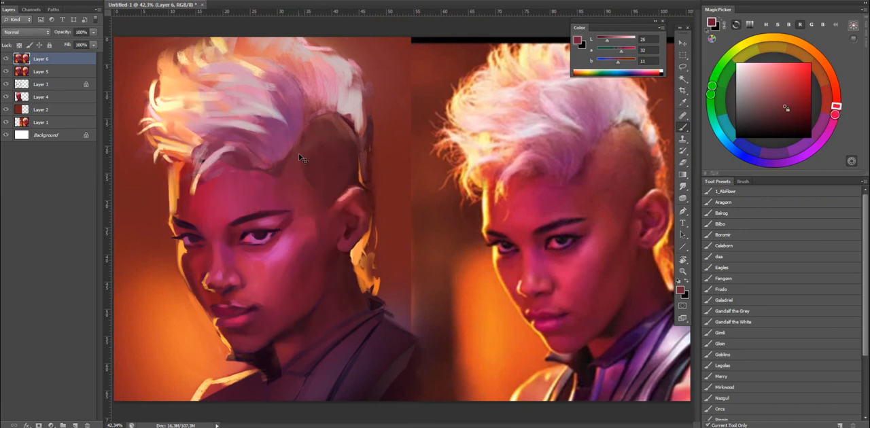
{"action": "left_click", "coordinate": [303, 158], "text": "alt"}
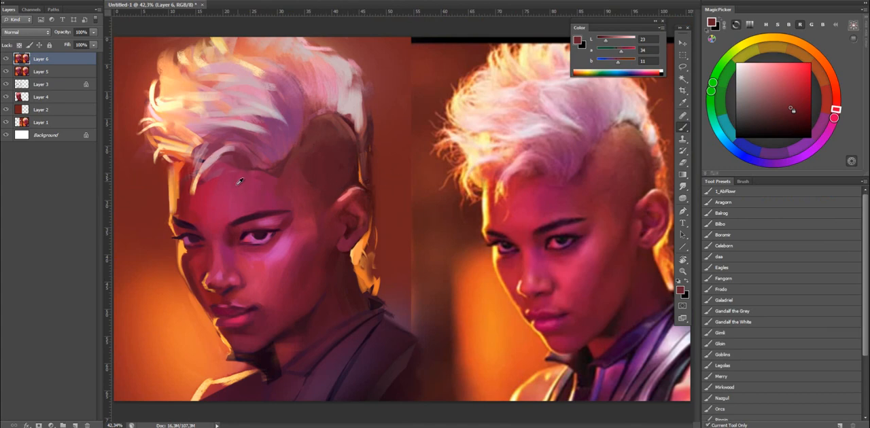
{"action": "left_click", "coordinate": [211, 180], "text": "alt"}
{"action": "left_click", "coordinate": [212, 179], "text": "alt"}
{"action": "left_click", "coordinate": [214, 177], "text": "alt"}
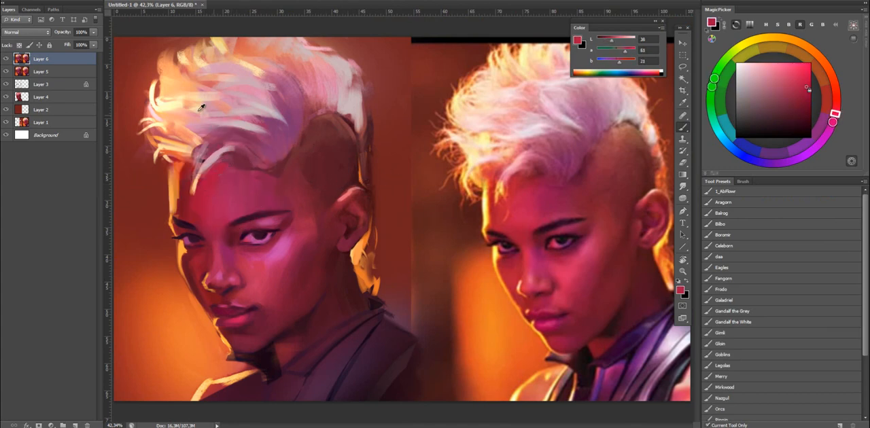
Add pale yellow highlights to the mohawk's sunlit front strands, and sample a mauve and a pale pink for its middle.
{"action": "left_click", "coordinate": [183, 78], "text": "alt"}
{"action": "left_click", "coordinate": [179, 82], "text": "alt"}
{"action": "mouse_move", "coordinate": [166, 101]}
{"action": "left_mouse_down"}
{"action": "mouse_move", "coordinate": [150, 100]}
{"action": "mouse_move", "coordinate": [150, 90]}
{"action": "left_mouse_up"}
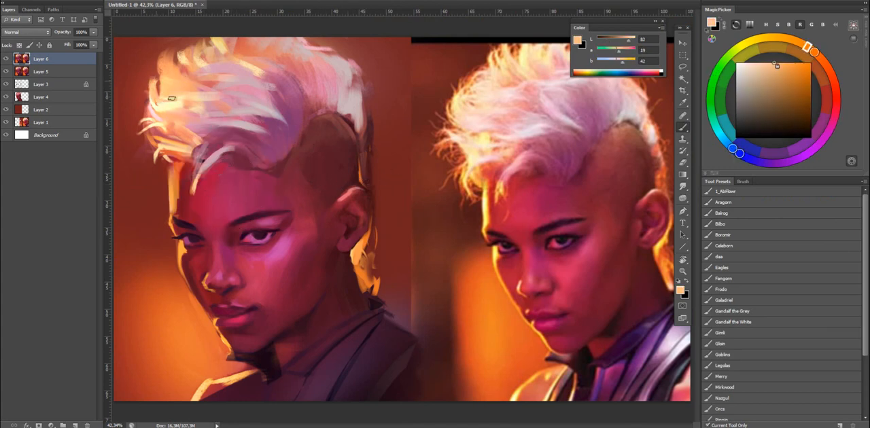
{"action": "left_click_drag", "start_coordinate": [628, 41], "coordinate": [636, 43]}
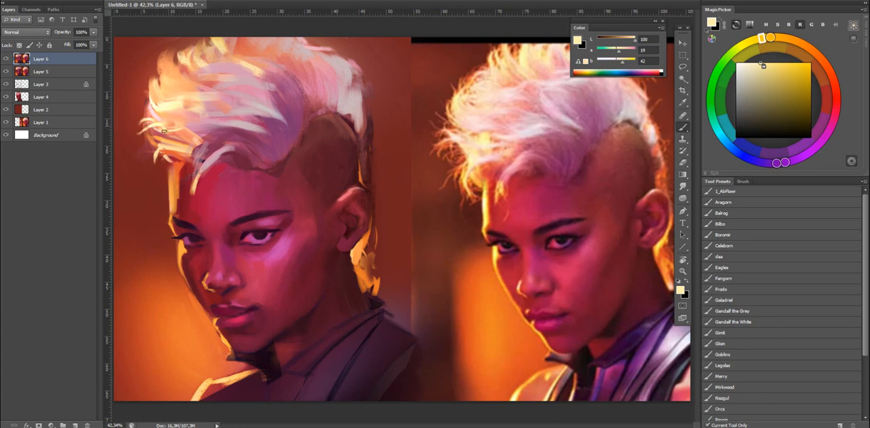
{"action": "left_click", "coordinate": [234, 94], "text": "alt"}
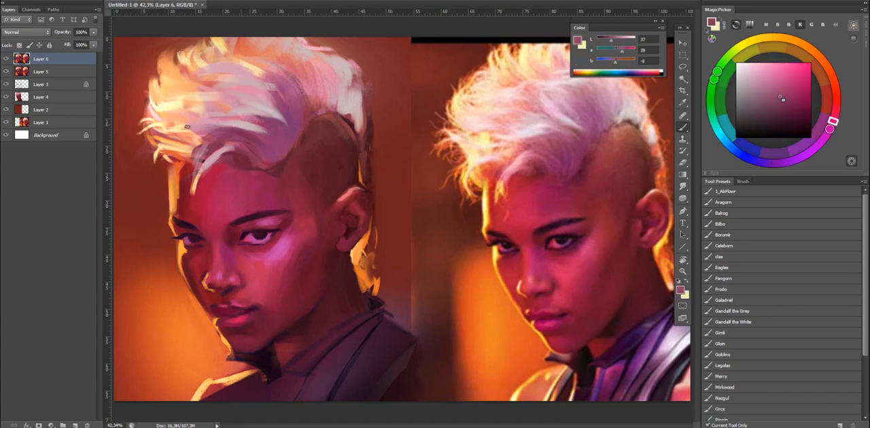
{"action": "left_click", "coordinate": [245, 121], "text": "alt"}
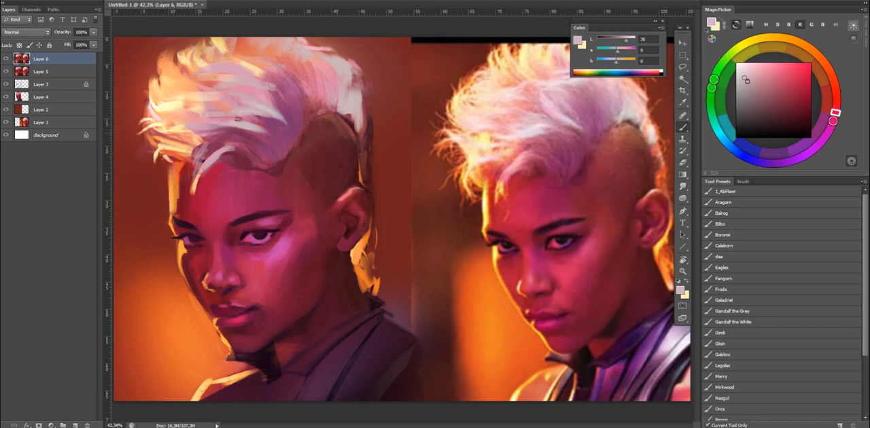
Blend the mohawk's middle strands with the Mixer Brush, and mirror the canvas horizontally to sample a pale grey-pink from the hair.
{"action": "key", "text": "shift+b"}
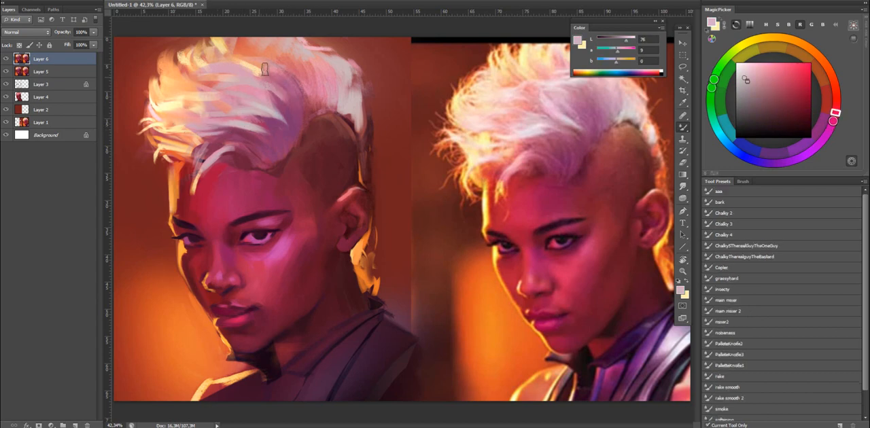
{"action": "left_click_drag", "start_coordinate": [311, 100], "coordinate": [300, 101]}
{"action": "key", "text": "b"}
{"action": "right_click", "coordinate": [302, 100], "text": "alt"}
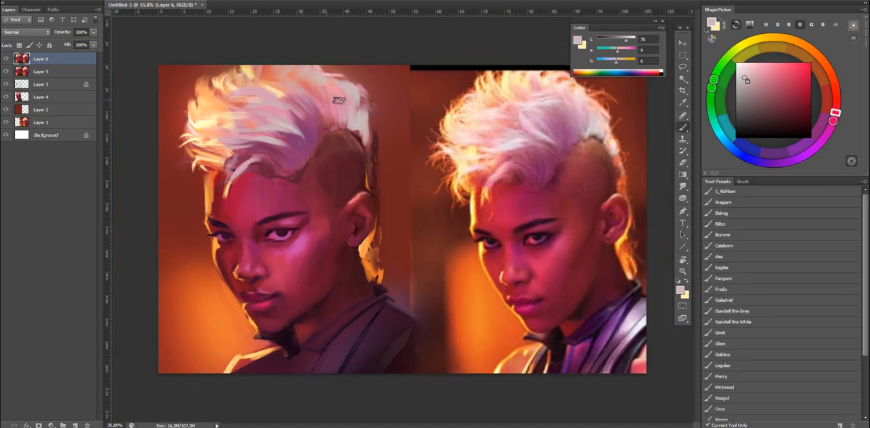
{"action": "key", "text": "ctrl+shift+h"}
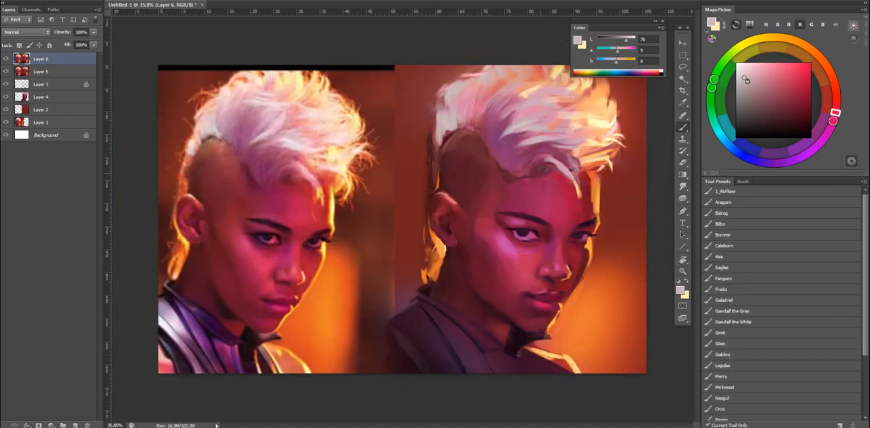
{"action": "left_click", "coordinate": [517, 128], "text": "alt"}
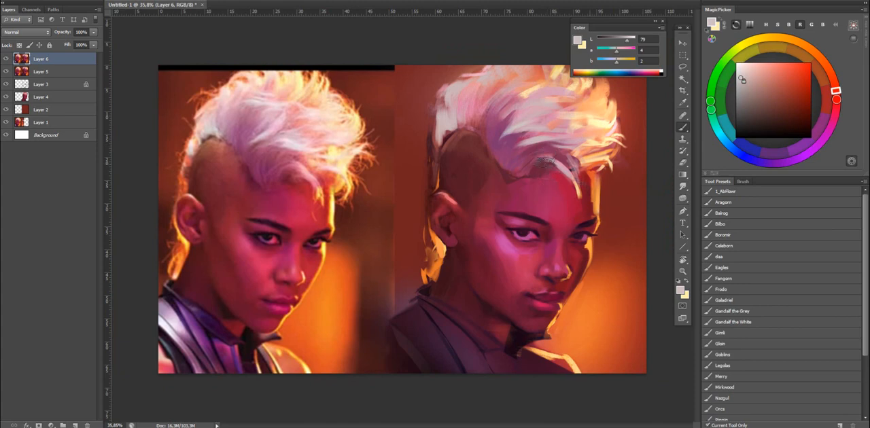
Soften the highlight on the cheek below the near eye with pinks and crimsons sampled from the surrounding skin.
{"action": "left_click", "coordinate": [521, 253], "text": "alt"}
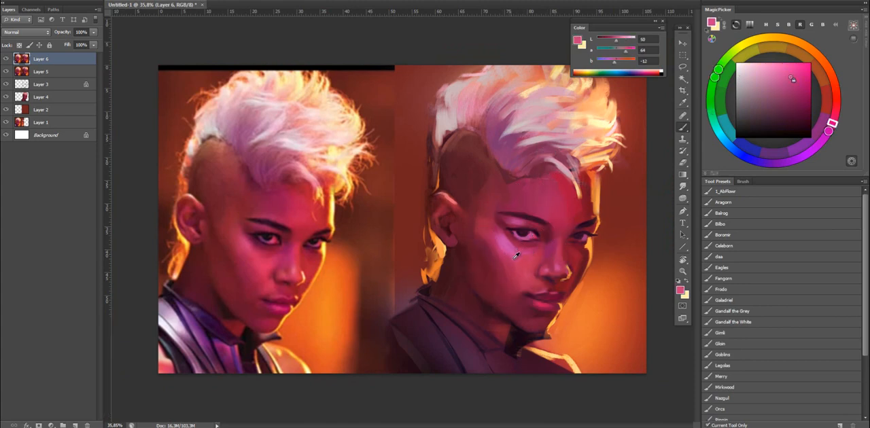
{"action": "left_click", "coordinate": [520, 254], "text": "alt"}
{"action": "left_click", "coordinate": [523, 258], "text": "alt"}
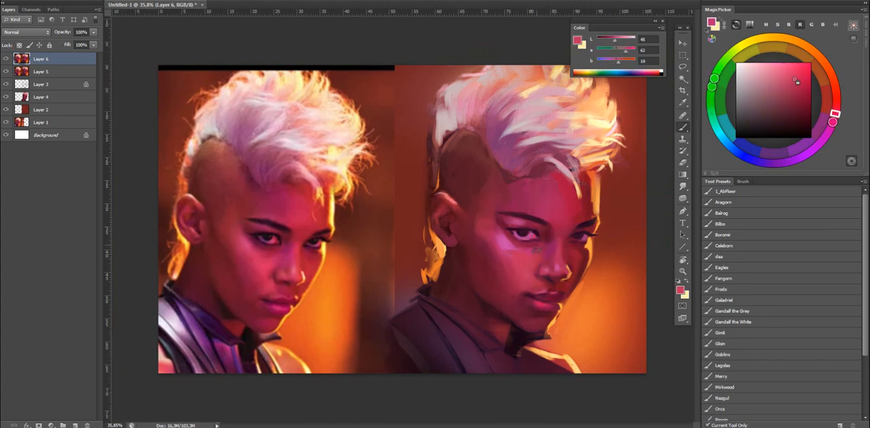
{"action": "left_click", "coordinate": [539, 250], "text": "alt"}
{"action": "left_click", "coordinate": [533, 248], "text": "alt"}
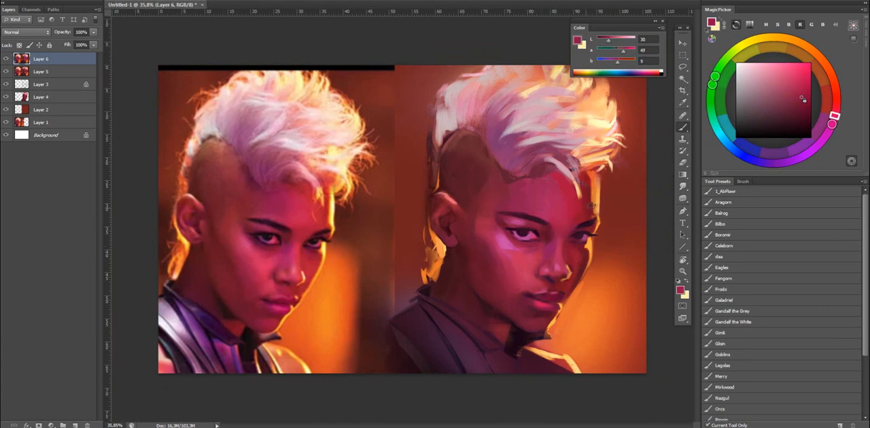
{"action": "left_click", "coordinate": [530, 252], "text": "alt"}
{"action": "left_click", "coordinate": [523, 254], "text": "alt"}
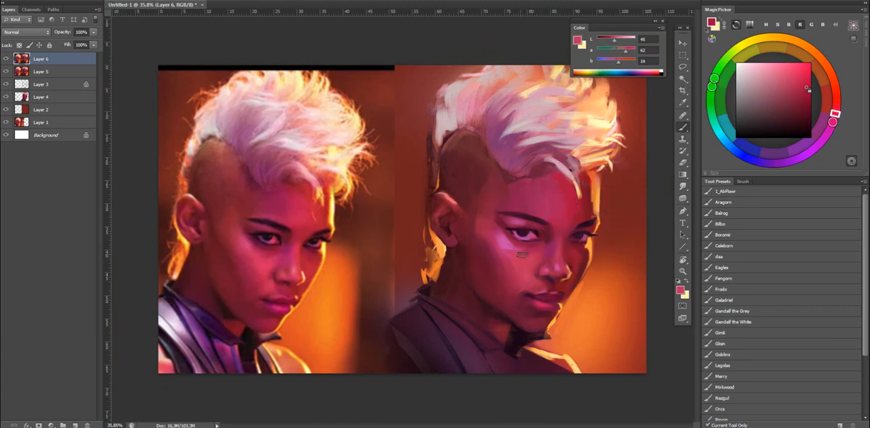
Smooth the cheek between the near eye and the nose with sampled rosy reds, and undo the last strokes there.
{"action": "left_click", "coordinate": [525, 274], "text": "alt"}
{"action": "left_click", "coordinate": [522, 267], "text": "alt"}
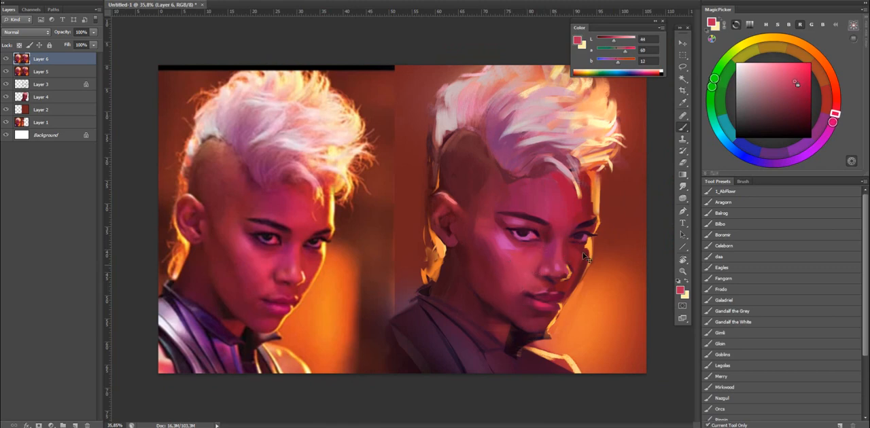
{"action": "left_click", "coordinate": [534, 256], "text": "alt"}
{"action": "left_click", "coordinate": [503, 269], "text": "alt"}
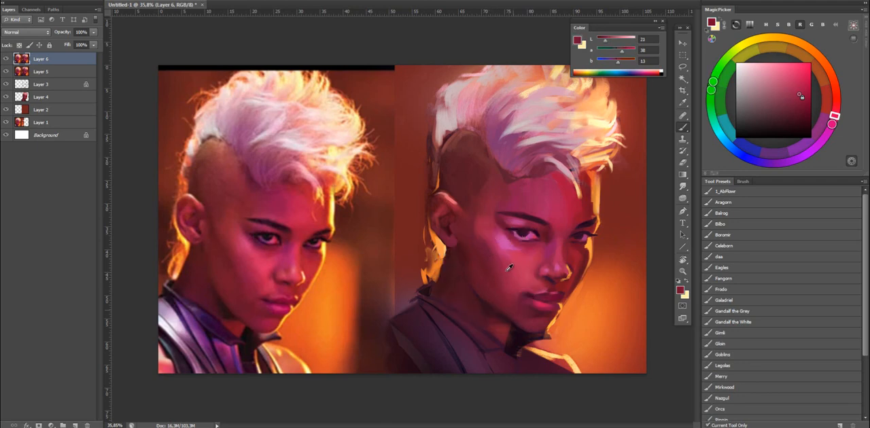
{"action": "key", "text": "ctrl+z"}
{"action": "key", "text": "ctrl+z"}
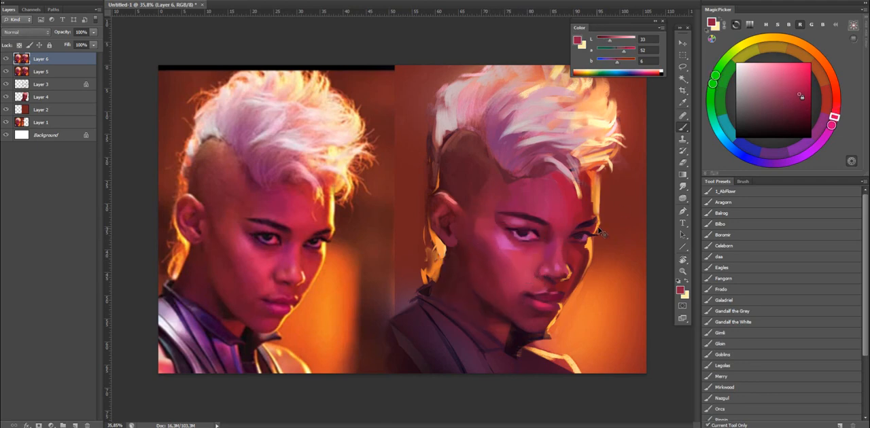
Flip the canvas back, lasso the area around the near eye, copy it to a new layer and adjust it with Free Transform.
{"action": "key", "text": "ctrl+f"}
{"action": "key", "text": "z"}
{"action": "mouse_move", "coordinate": [601, 221]}
{"action": "left_mouse_down"}
{"action": "mouse_move", "coordinate": [533, 251]}
{"action": "mouse_move", "coordinate": [505, 248]}
{"action": "mouse_move", "coordinate": [512, 246]}
{"action": "left_mouse_up"}
{"action": "left_click_drag", "start_coordinate": [233, 205], "coordinate": [214, 212]}
{"action": "key", "text": "l"}
{"action": "left_click_drag", "start_coordinate": [293, 243], "coordinate": [319, 245]}
{"action": "key", "text": "ctrl+j"}
{"action": "key", "text": "ctrl+t"}
{"action": "left_click_drag", "start_coordinate": [327, 210], "coordinate": [324, 229]}
{"action": "key", "text": "Return"}
{"action": "key", "text": "z"}
{"action": "left_click_drag", "start_coordinate": [445, 140], "coordinate": [408, 144]}
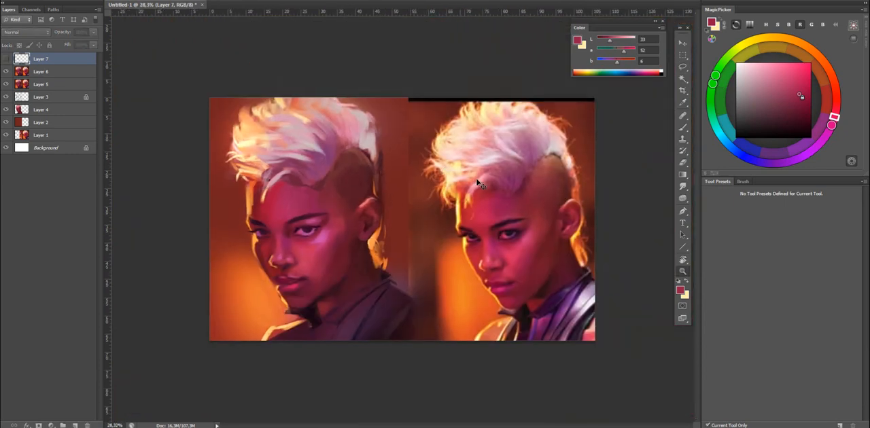
Mirror the canvas and blend the skin around the near eyebrow's tail and the eye's outer corner with sampled dark crimsons on Layer 7.
{"action": "key", "text": "ctrl+shift+h"}
{"action": "left_click_drag", "start_coordinate": [562, 255], "coordinate": [593, 255]}
{"action": "left_click_drag", "start_coordinate": [584, 252], "coordinate": [557, 211]}
{"action": "left_click_drag", "start_coordinate": [551, 212], "coordinate": [538, 213]}
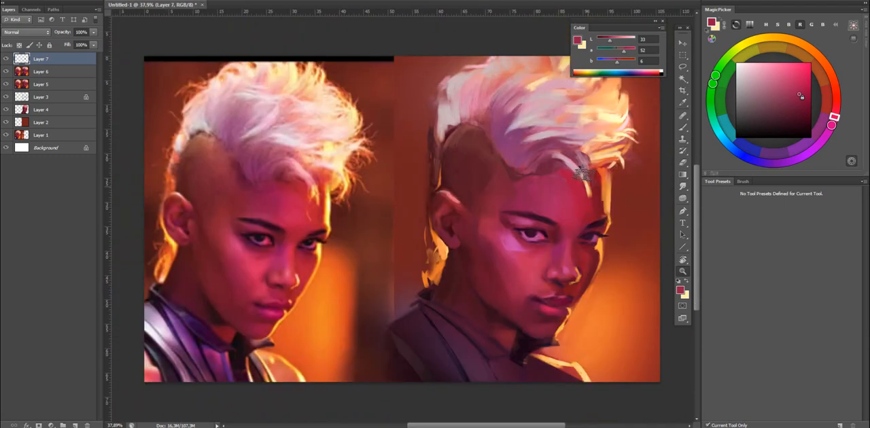
{"action": "mouse_move", "coordinate": [427, 225]}
{"action": "left_mouse_down"}
{"action": "mouse_move", "coordinate": [456, 219]}
{"action": "mouse_move", "coordinate": [490, 196]}
{"action": "left_mouse_up"}
{"action": "key", "text": "b"}
{"action": "left_click_drag", "start_coordinate": [572, 184], "coordinate": [563, 189]}
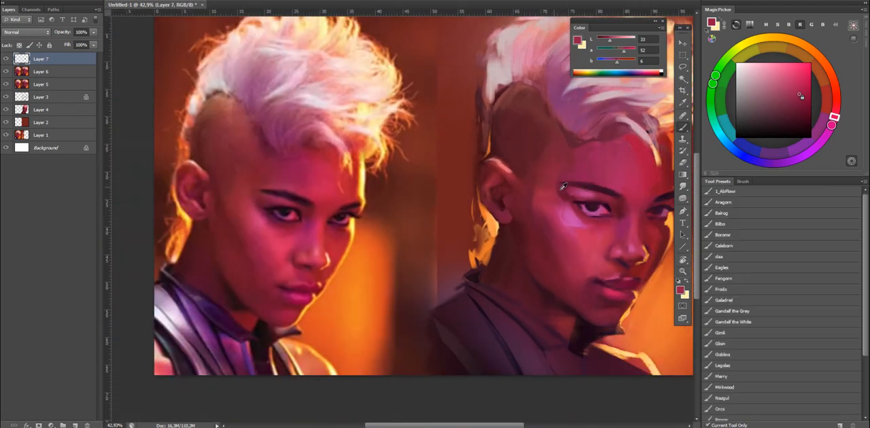
{"action": "left_click", "coordinate": [562, 191], "text": "alt"}
{"action": "left_click", "coordinate": [563, 194], "text": "alt"}
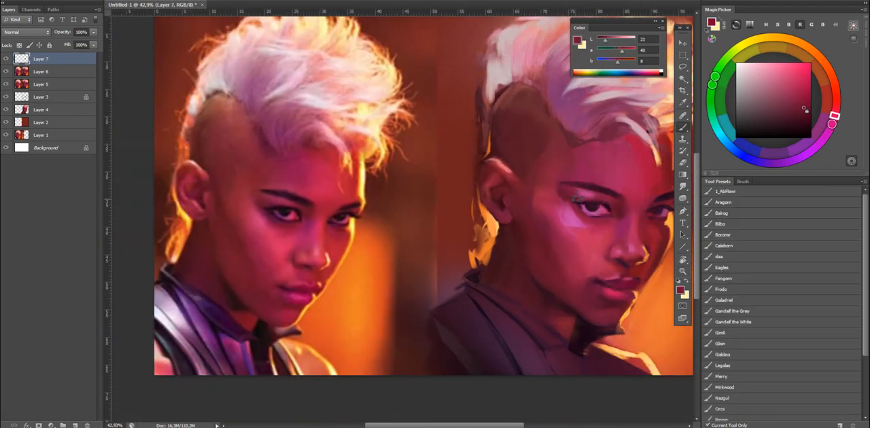
{"action": "left_click", "coordinate": [577, 195], "text": "alt"}
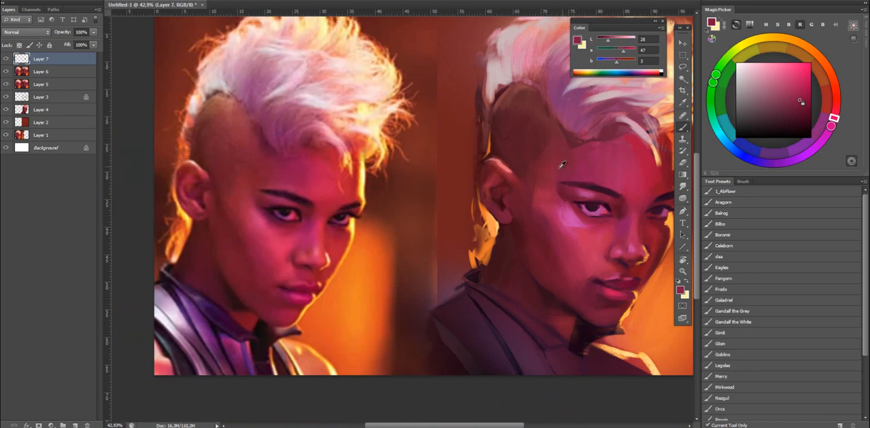
{"action": "left_click", "coordinate": [592, 205], "text": "alt"}
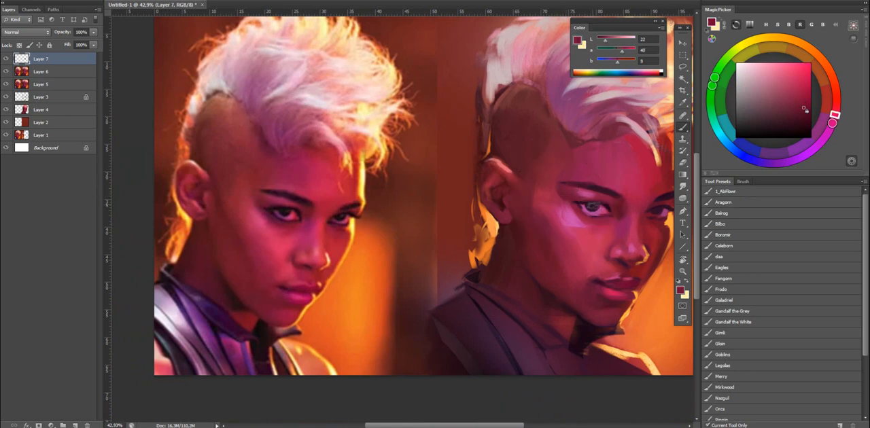
Blend the temple between the ear and the near eyebrow with dark crimsons sampled from the surrounding skin.
{"action": "left_click", "coordinate": [527, 201], "text": "alt"}
{"action": "left_click_drag", "start_coordinate": [543, 189], "coordinate": [514, 185]}
{"action": "key", "text": "ctrl+r"}
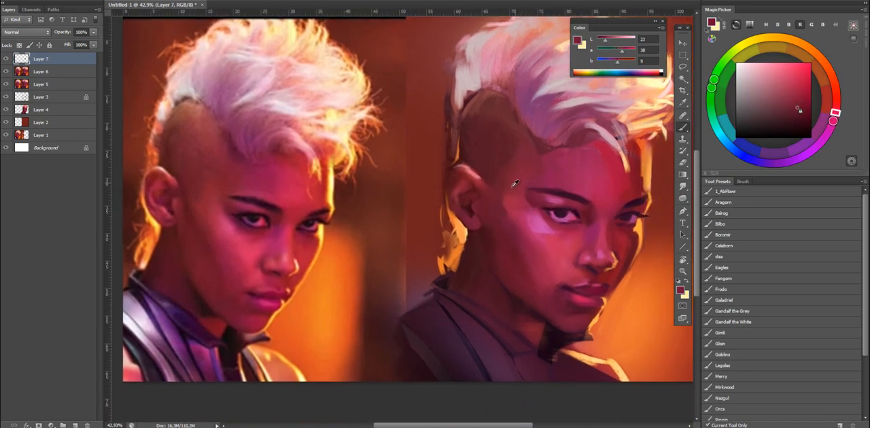
{"action": "left_click", "coordinate": [527, 164], "text": "alt"}
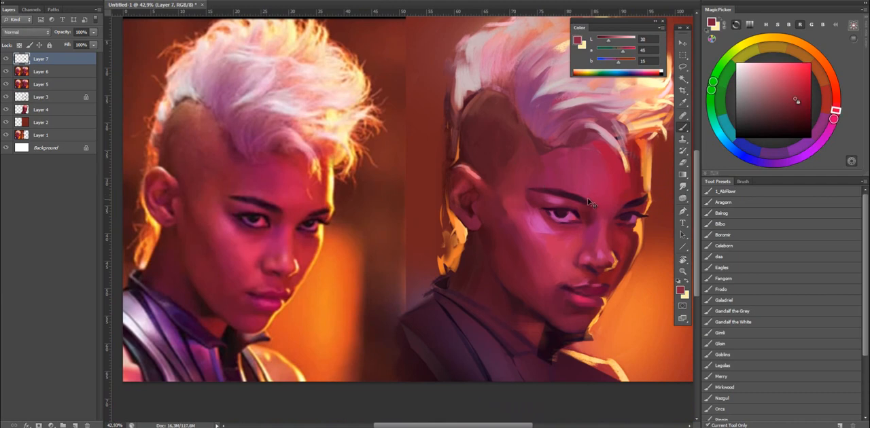
Remove Layer 7 from the layer stack, and toggle Layer 6's visibility to compare the portrait with and without it.
{"action": "key", "text": "Delete"}
{"action": "key", "text": "z"}
{"action": "left_click_drag", "start_coordinate": [571, 195], "coordinate": [553, 194]}
{"action": "key", "text": "ctrl+comma"}
{"action": "key", "text": "ctrl+comma"}
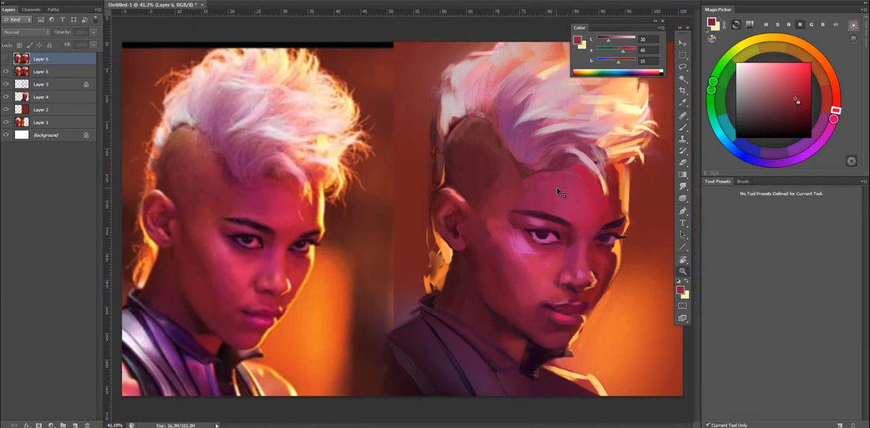
{"action": "key", "text": "ctrl+comma"}
{"action": "key", "text": "ctrl+comma"}
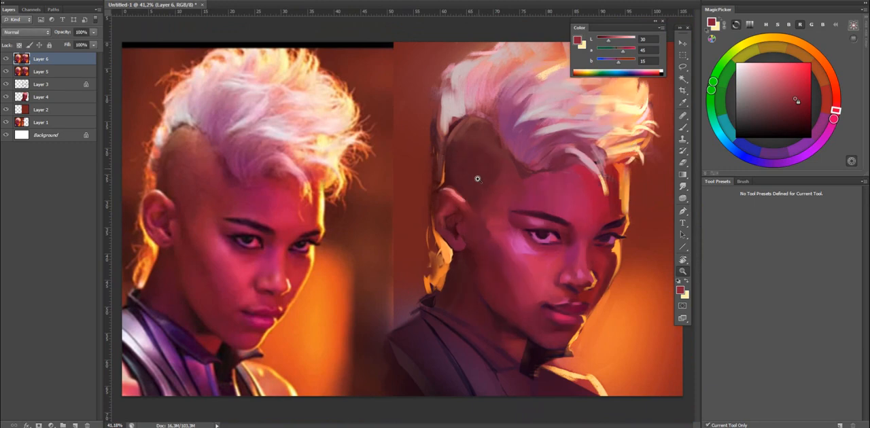
Refine the upper inner ear with a sampled crimson, and pick a deeper, more saturated red.
{"action": "key", "text": "b"}
{"action": "left_click", "coordinate": [464, 209], "text": "alt"}
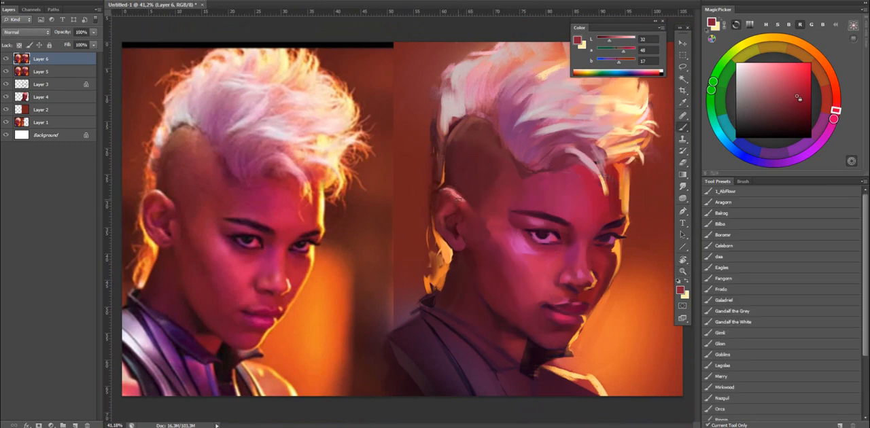
{"action": "left_click", "coordinate": [465, 207], "text": "alt"}
{"action": "mouse_move", "coordinate": [462, 201]}
{"action": "left_mouse_down"}
{"action": "mouse_move", "coordinate": [449, 193]}
{"action": "mouse_move", "coordinate": [461, 196]}
{"action": "left_mouse_up"}
{"action": "left_click", "coordinate": [810, 107]}
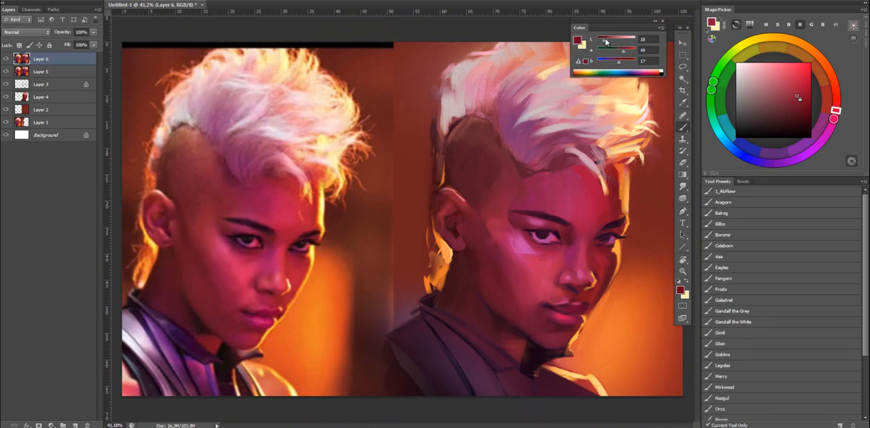
Paint an orange rim light along the back of the shaved side, touching up its edge and the nape with sampled dark red and orange.
{"action": "left_click", "coordinate": [454, 176], "text": "alt"}
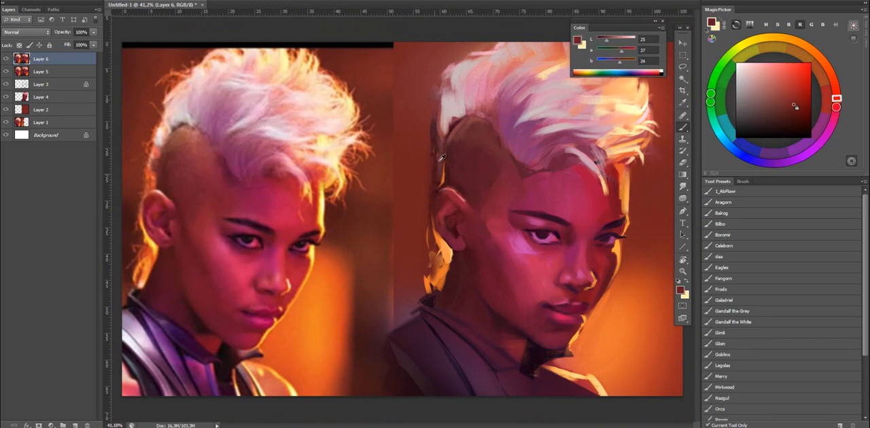
{"action": "left_click", "coordinate": [439, 236], "text": "alt"}
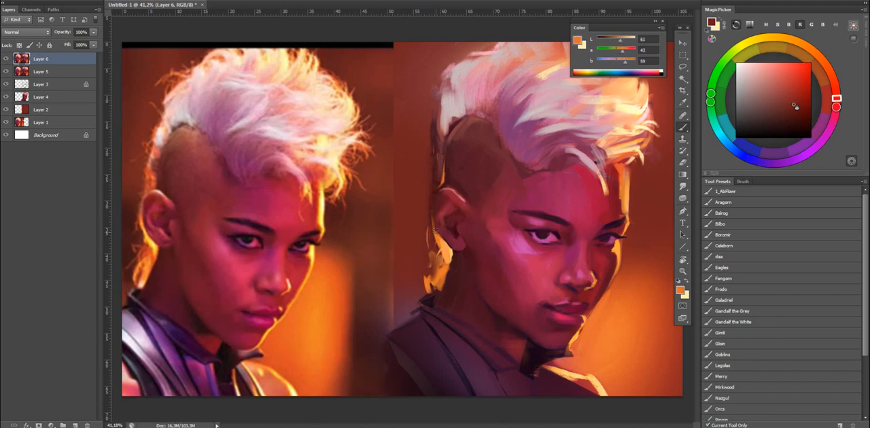
{"action": "left_click", "coordinate": [824, 64]}
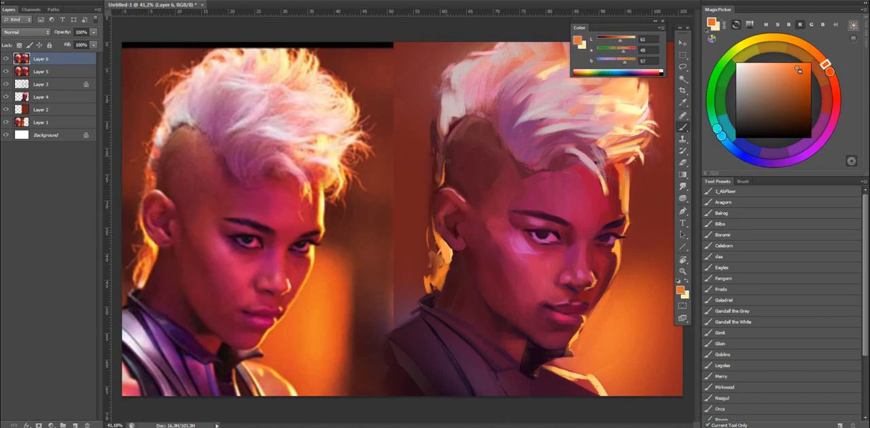
{"action": "left_click_drag", "start_coordinate": [443, 163], "coordinate": [437, 179]}
{"action": "left_click_drag", "start_coordinate": [445, 129], "coordinate": [440, 156]}
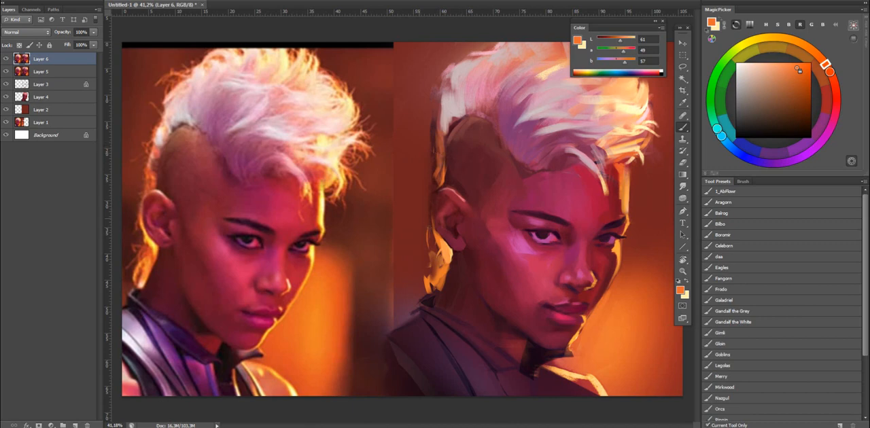
{"action": "left_click", "coordinate": [426, 225], "text": "alt"}
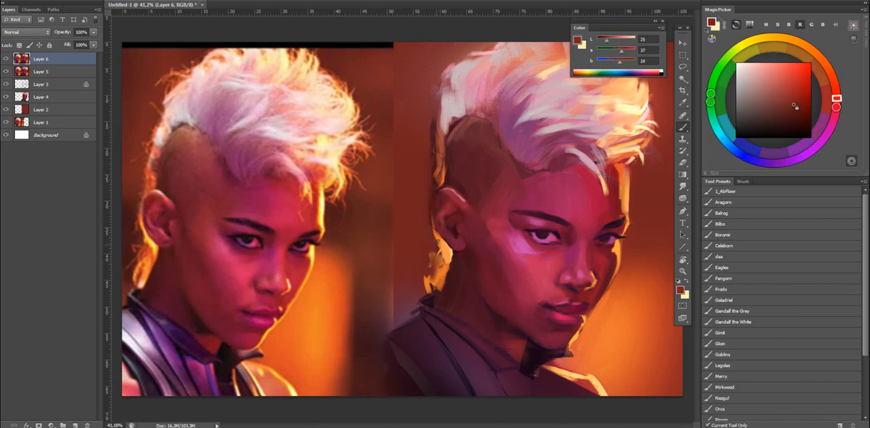
{"action": "left_click", "coordinate": [443, 246], "text": "alt"}
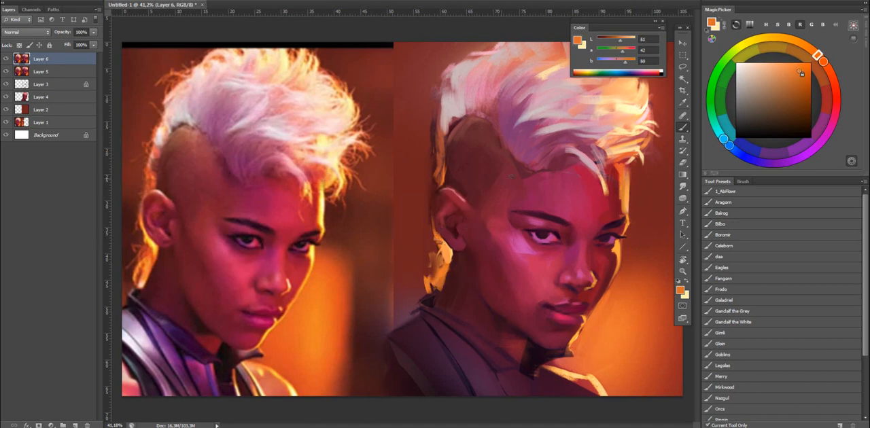
Blend the skin in front of and above the ear with dark crimsons sampled from the temple and ear.
{"action": "left_click", "coordinate": [529, 197], "text": "alt"}
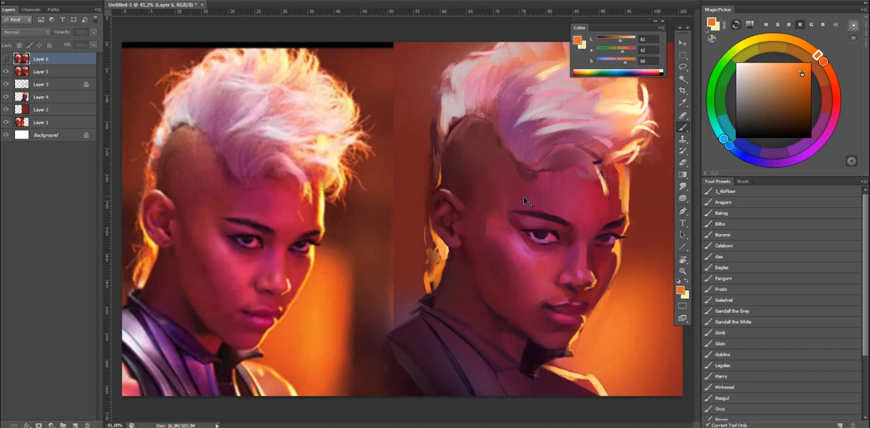
{"action": "left_click", "coordinate": [475, 222], "text": "alt"}
{"action": "left_click", "coordinate": [473, 199], "text": "alt"}
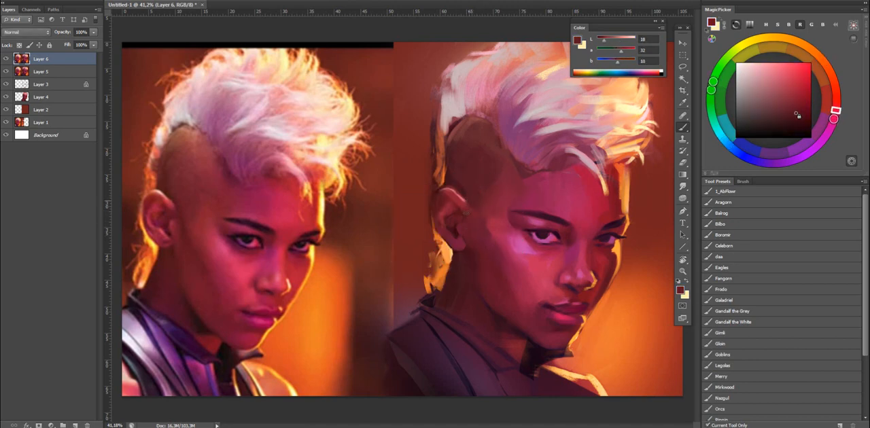
{"action": "left_click", "coordinate": [467, 204], "text": "alt"}
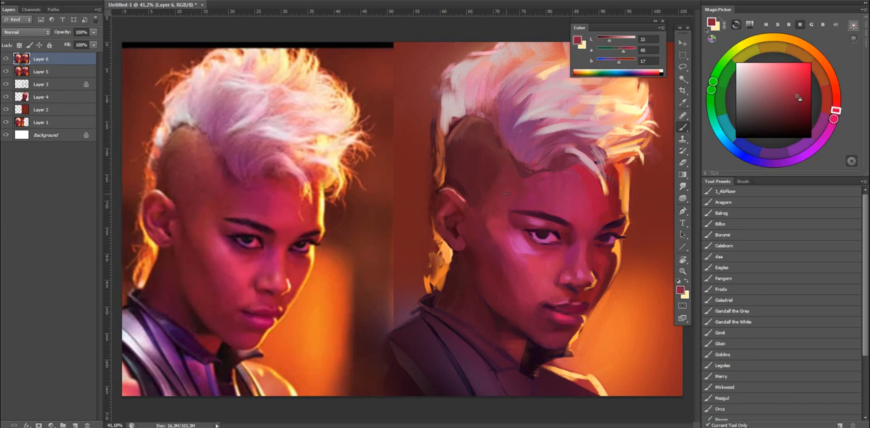
Touch up the inner corner of the near eye, and shade the earlobe and the skin below it with sampled dark crimsons.
{"action": "left_click", "coordinate": [575, 225], "text": "alt"}
{"action": "left_click", "coordinate": [570, 226], "text": "alt"}
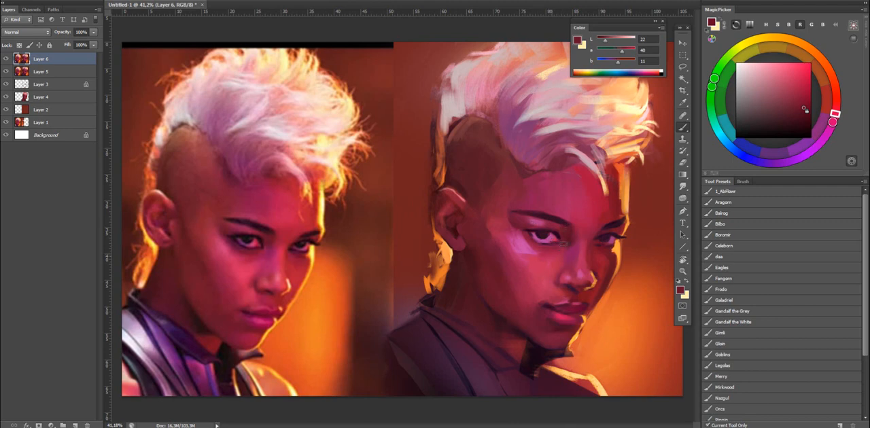
{"action": "left_click", "coordinate": [461, 244], "text": "alt"}
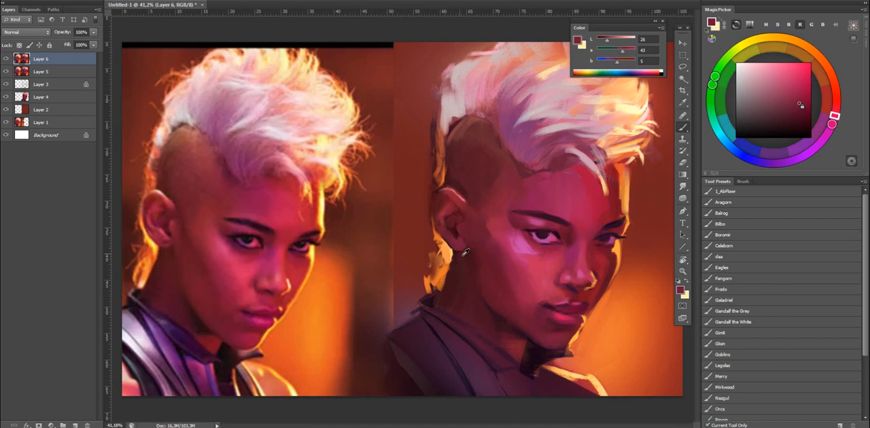
{"action": "left_click", "coordinate": [460, 254], "text": "alt"}
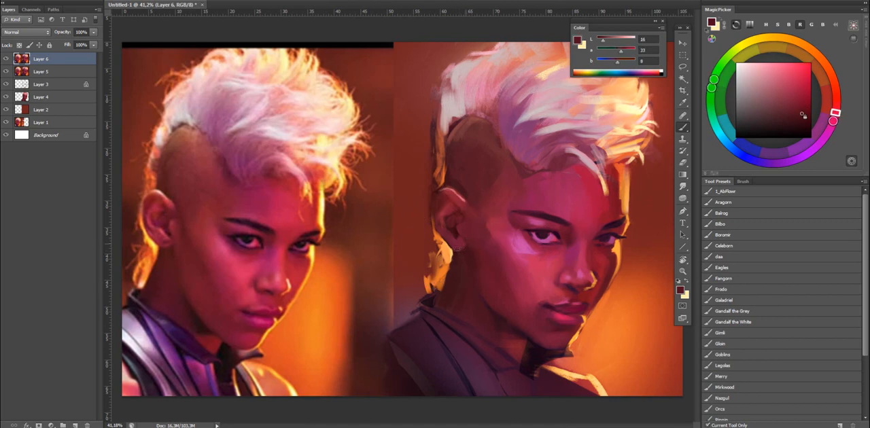
Touch up the ear with a sampled dark crimson shifted towards red, and flip the canvas horizontally.
{"action": "left_click", "coordinate": [442, 198], "text": "alt"}
{"action": "left_click_drag", "start_coordinate": [835, 110], "coordinate": [836, 104]}
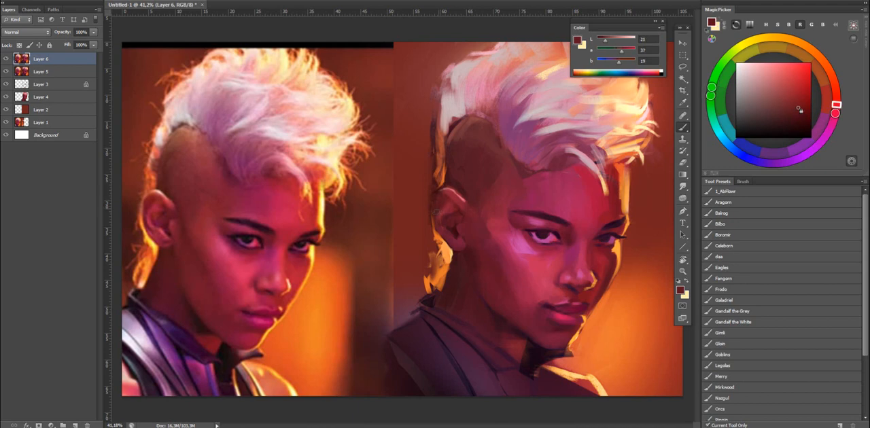
{"action": "key", "text": "ctrl+comma"}
{"action": "key", "text": "ctrl+comma"}
{"action": "key", "text": "ctrl+shift+h"}
{"action": "key", "text": "z"}
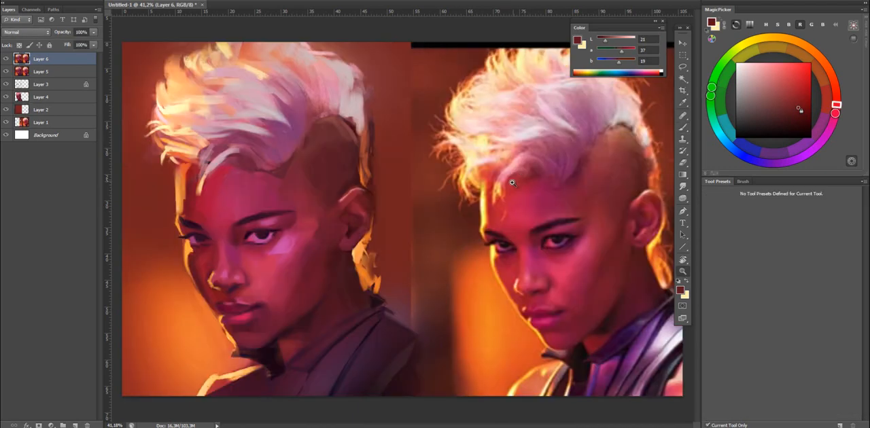
Check the mirrored painting against the reference, comparing it with and without the top layer.
{"action": "key", "text": "ctrl+minus"}
{"action": "key", "text": "ctrl+minus"}
{"action": "key", "text": "ctrl+comma"}
{"action": "key", "text": "ctrl+comma"}
{"action": "left_click_drag", "start_coordinate": [410, 243], "coordinate": [445, 240]}
{"action": "scroll", "coordinate": [419, 243], "scroll_direction": "up", "scroll_amount": 2}
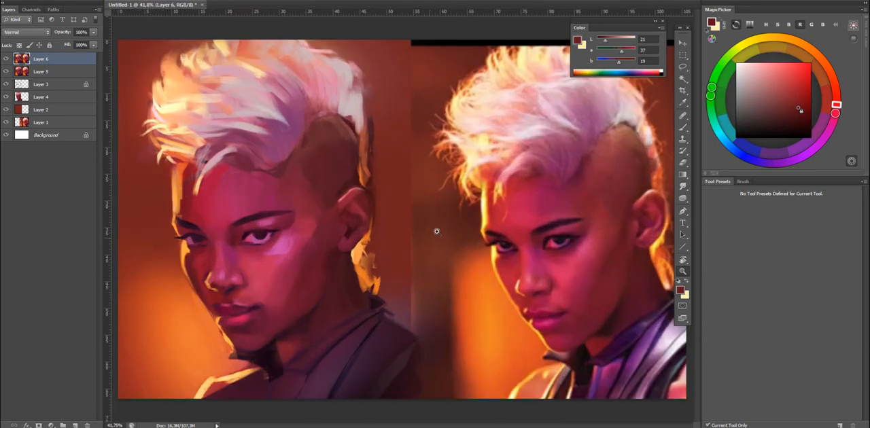
{"action": "scroll", "coordinate": [438, 231], "scroll_direction": "down", "scroll_amount": 1}
{"action": "left_click", "coordinate": [682, 127]}
{"action": "left_click", "coordinate": [681, 187]}
{"action": "left_click_drag", "start_coordinate": [682, 190], "coordinate": [710, 185]}
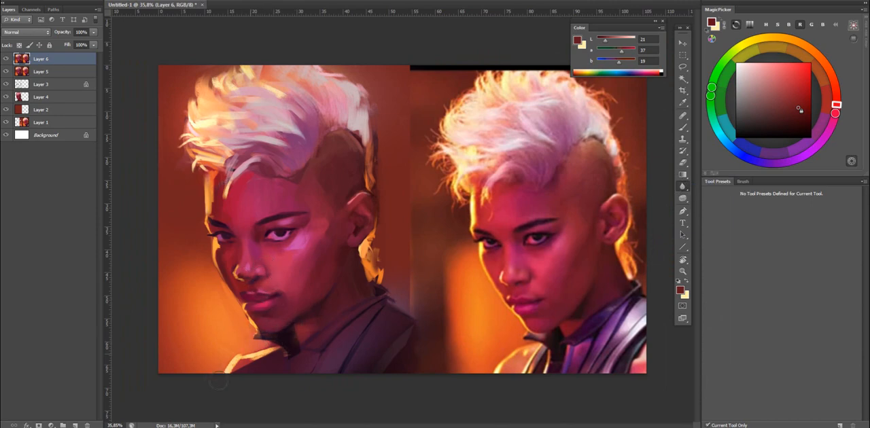
{"action": "key", "text": "b"}
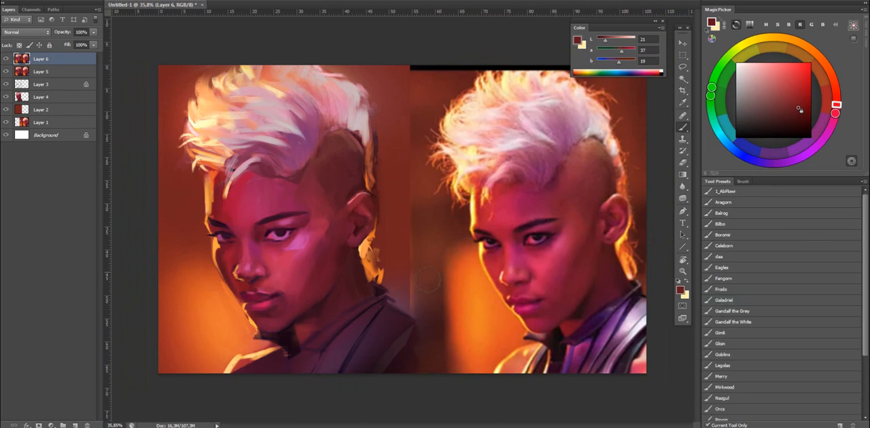
Paint the rim light on the far shoulder and collar with sampled oranges, and touch up the near shoulder of the jacket.
{"action": "left_click", "coordinate": [241, 348], "text": "alt"}
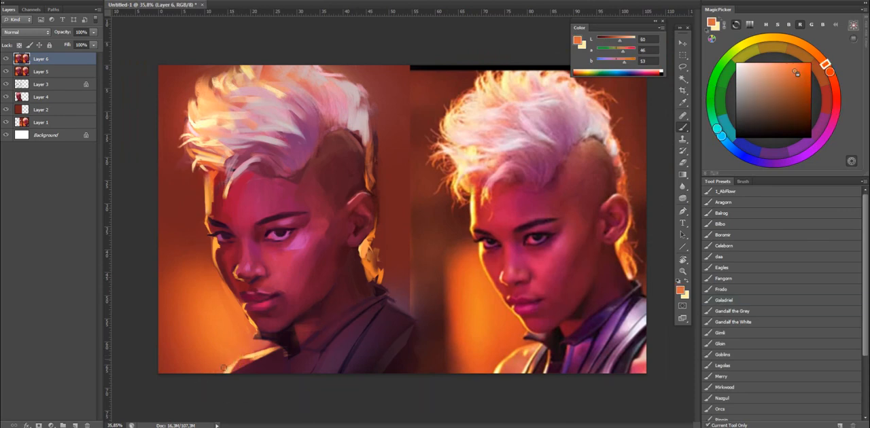
{"action": "right_click", "coordinate": [375, 107], "text": "shift"}
{"action": "left_click", "coordinate": [399, 125]}
{"action": "left_click", "coordinate": [236, 341], "text": "alt"}
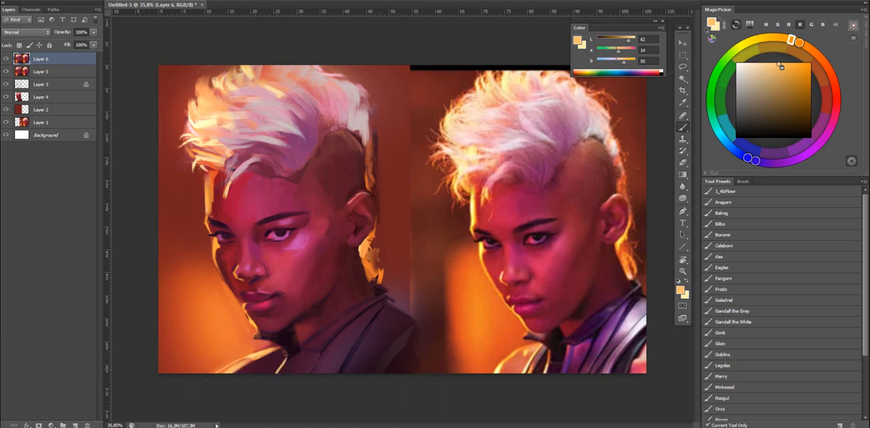
{"action": "left_click_drag", "start_coordinate": [285, 352], "coordinate": [279, 379]}
{"action": "left_click", "coordinate": [335, 356], "text": "alt"}
{"action": "left_click_drag", "start_coordinate": [384, 328], "coordinate": [338, 371]}
Lasso the near shoulder panel and paint a blue-violet glow inside it with the Gandalf the White brush preset.
{"action": "key", "text": "d"}
{"action": "key", "text": "x"}
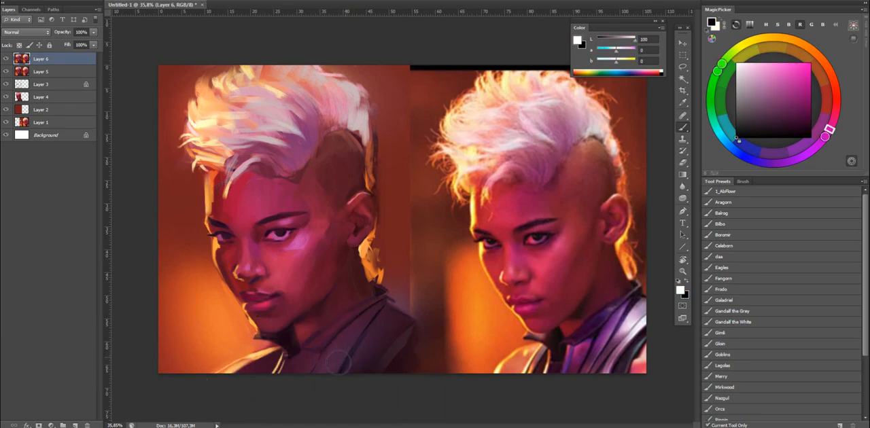
{"action": "left_click", "coordinate": [720, 321]}
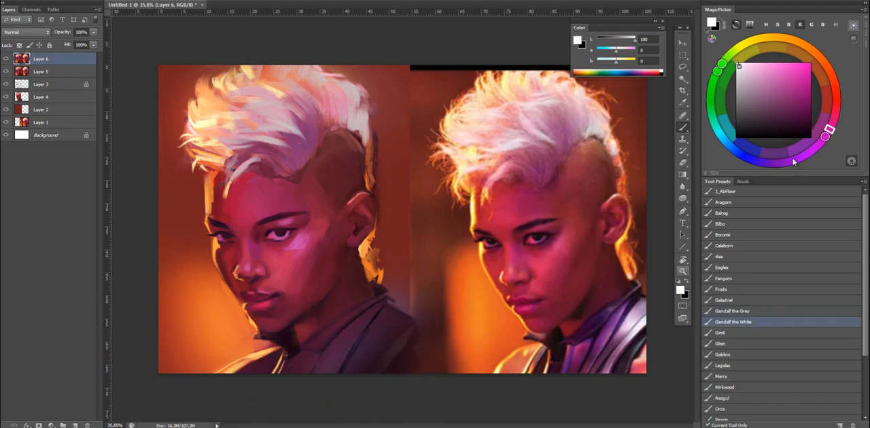
{"action": "left_click", "coordinate": [732, 150]}
{"action": "left_click", "coordinate": [751, 65]}
{"action": "mouse_move", "coordinate": [381, 321]}
{"action": "left_mouse_down"}
{"action": "mouse_move", "coordinate": [350, 354]}
{"action": "mouse_move", "coordinate": [408, 344]}
{"action": "mouse_move", "coordinate": [388, 345]}
{"action": "mouse_move", "coordinate": [354, 322]}
{"action": "mouse_move", "coordinate": [384, 343]}
{"action": "mouse_move", "coordinate": [367, 319]}
{"action": "mouse_move", "coordinate": [404, 297]}
{"action": "mouse_move", "coordinate": [418, 335]}
{"action": "mouse_move", "coordinate": [343, 394]}
{"action": "mouse_move", "coordinate": [317, 378]}
{"action": "left_mouse_up"}
{"action": "key", "text": "l"}
{"action": "key", "text": "b"}
{"action": "key", "text": "d"}
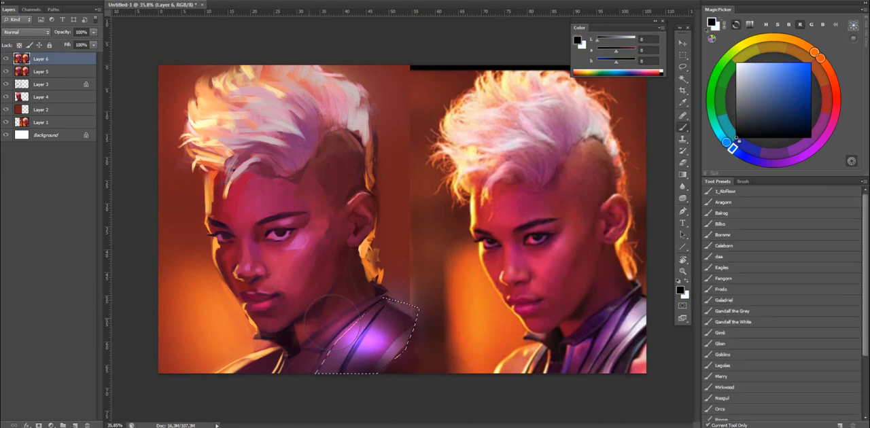
Brighten the shoulder glow with white inside the selection, deselect it, and flip the canvas back horizontally.
{"action": "key", "text": "x"}
{"action": "mouse_move", "coordinate": [378, 350]}
{"action": "left_mouse_down"}
{"action": "mouse_move", "coordinate": [463, 347]}
{"action": "mouse_move", "coordinate": [394, 323]}
{"action": "left_mouse_up"}
{"action": "key", "text": "ctrl+z"}
{"action": "mouse_move", "coordinate": [478, 353]}
{"action": "left_mouse_down"}
{"action": "mouse_move", "coordinate": [288, 360]}
{"action": "mouse_move", "coordinate": [381, 333]}
{"action": "left_mouse_up"}
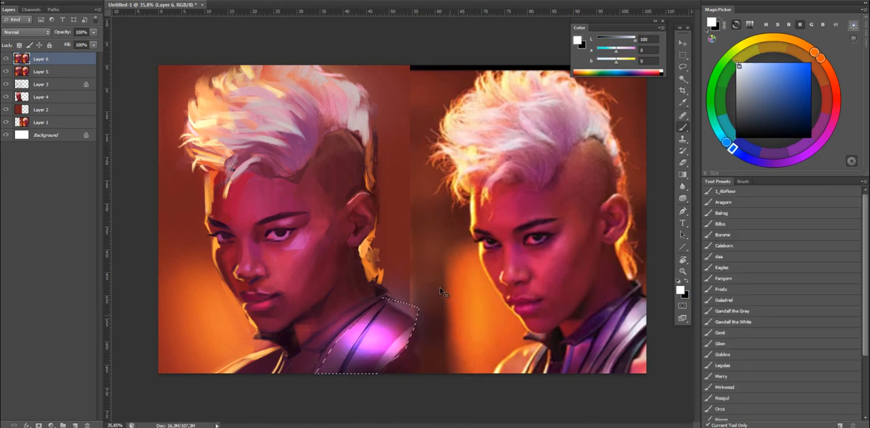
{"action": "key", "text": "ctrl+d"}
{"action": "key", "text": "ctrl+shift+h"}
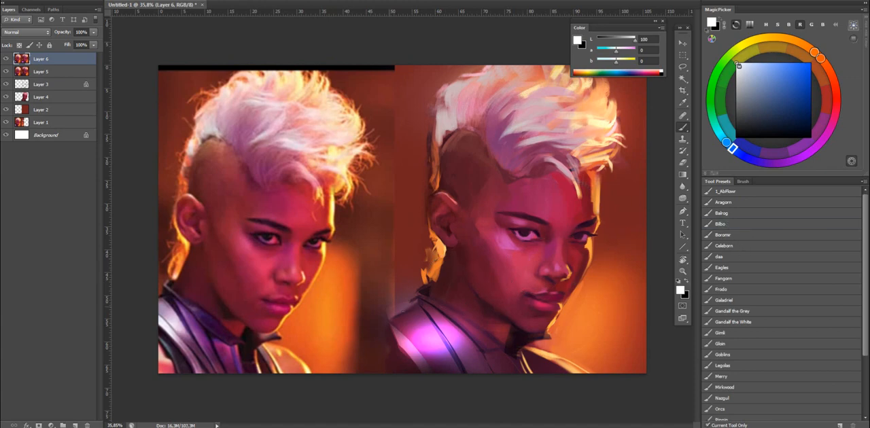
Draw a dark purple seam line down the glowing shoulder panel, and compare the painting with and without the top layer.
{"action": "left_click", "coordinate": [427, 313], "text": "alt"}
{"action": "left_click_drag", "start_coordinate": [430, 317], "coordinate": [458, 366]}
{"action": "key", "text": "ctrl+z"}
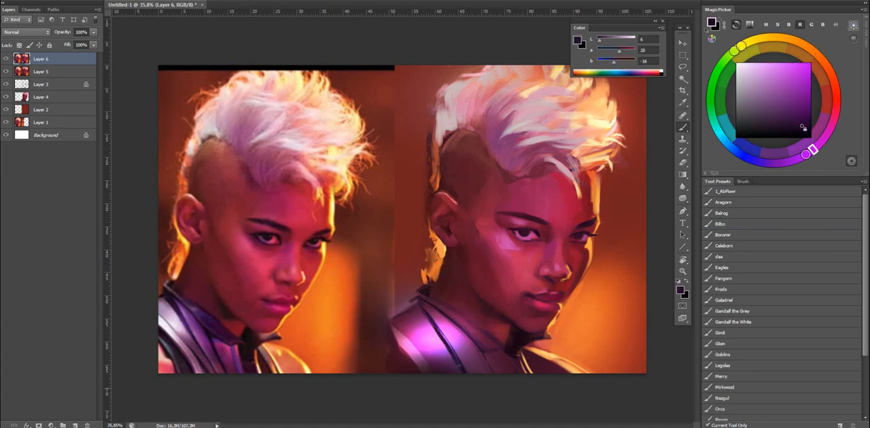
{"action": "key", "text": "ctrl+comma"}
{"action": "key", "text": "ctrl+comma"}
Blend the temple and the hairline of the shaved side with sampled crimsons, and touch up the background behind the head.
{"action": "mouse_move", "coordinate": [515, 223]}
{"action": "left_mouse_down"}
{"action": "mouse_move", "coordinate": [526, 220]}
{"action": "mouse_move", "coordinate": [513, 223]}
{"action": "left_mouse_up"}
{"action": "left_click", "coordinate": [499, 219], "text": "alt"}
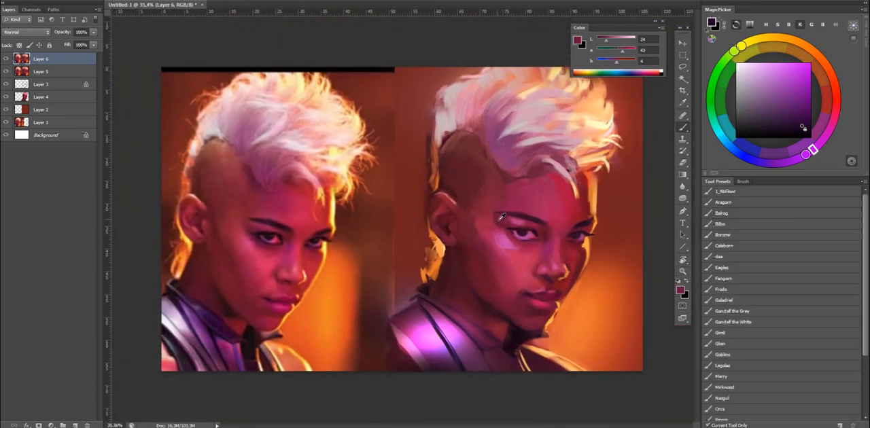
{"action": "left_click", "coordinate": [498, 195], "text": "alt"}
{"action": "left_click", "coordinate": [486, 174], "text": "alt"}
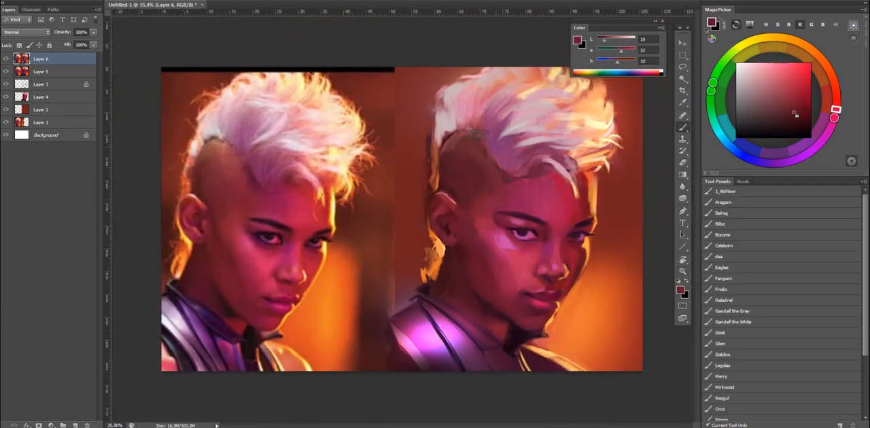
{"action": "left_click", "coordinate": [448, 132], "text": "alt"}
{"action": "left_click_drag", "start_coordinate": [448, 135], "coordinate": [464, 131]}
{"action": "left_click", "coordinate": [425, 153], "text": "alt"}
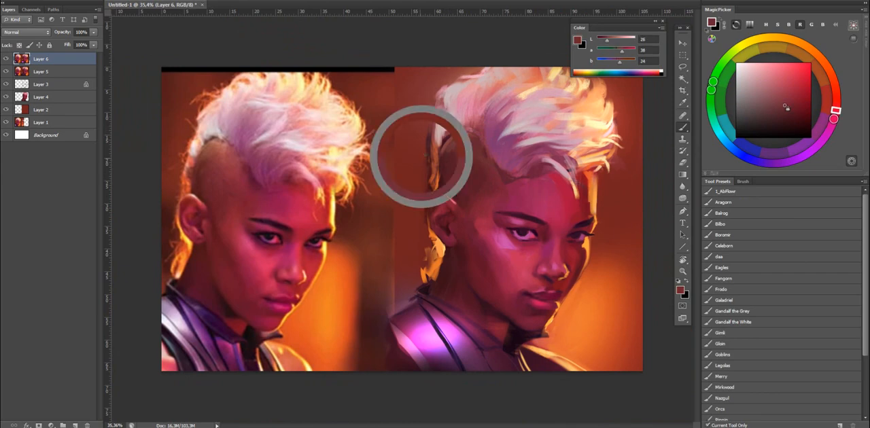
Repaint the rim light along the far edge of the forehead with a saturated orange.
{"action": "key", "text": "z"}
{"action": "mouse_move", "coordinate": [573, 169]}
{"action": "left_mouse_down"}
{"action": "mouse_move", "coordinate": [533, 205]}
{"action": "mouse_move", "coordinate": [546, 213]}
{"action": "mouse_move", "coordinate": [576, 191]}
{"action": "mouse_move", "coordinate": [561, 223]}
{"action": "left_mouse_up"}
{"action": "key", "text": "b"}
{"action": "left_click", "coordinate": [573, 208], "text": "alt"}
{"action": "left_click", "coordinate": [558, 209], "text": "alt"}
{"action": "left_click_drag", "start_coordinate": [796, 75], "coordinate": [793, 40]}
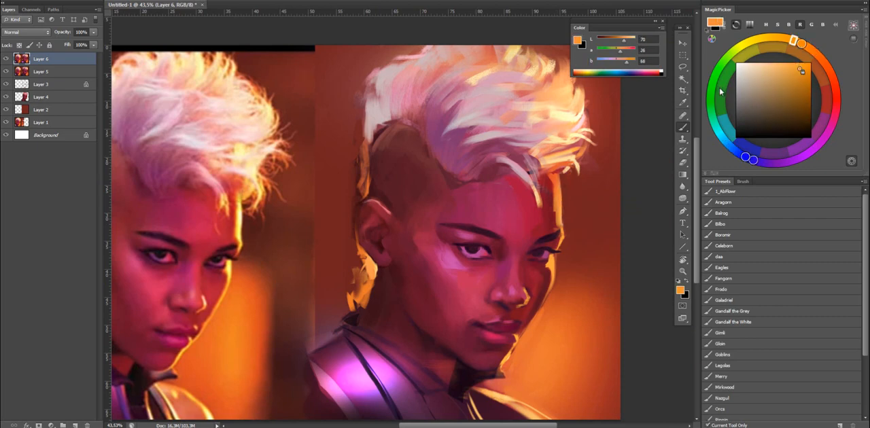
{"action": "left_click_drag", "start_coordinate": [559, 180], "coordinate": [557, 225]}
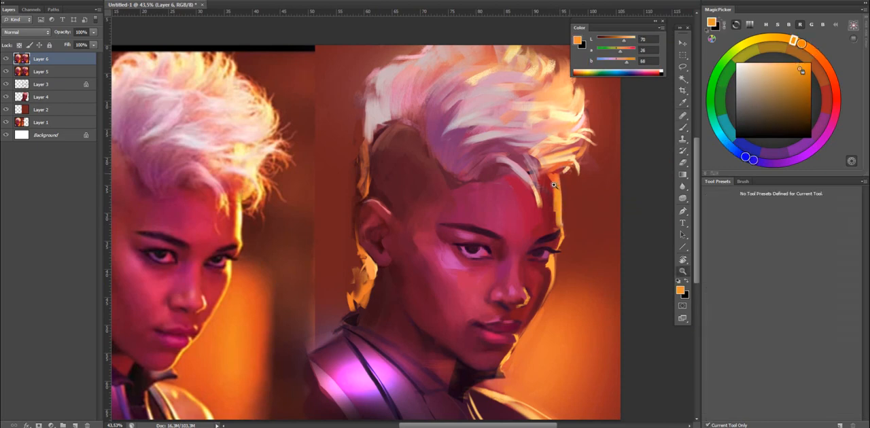
Trim the forehead rim light with dark reds sampled from the skin and background, and toggle Layer 6 to compare.
{"action": "scroll", "coordinate": [557, 199], "scroll_direction": "down", "scroll_amount": 3}
{"action": "left_click", "coordinate": [556, 200], "text": "alt"}
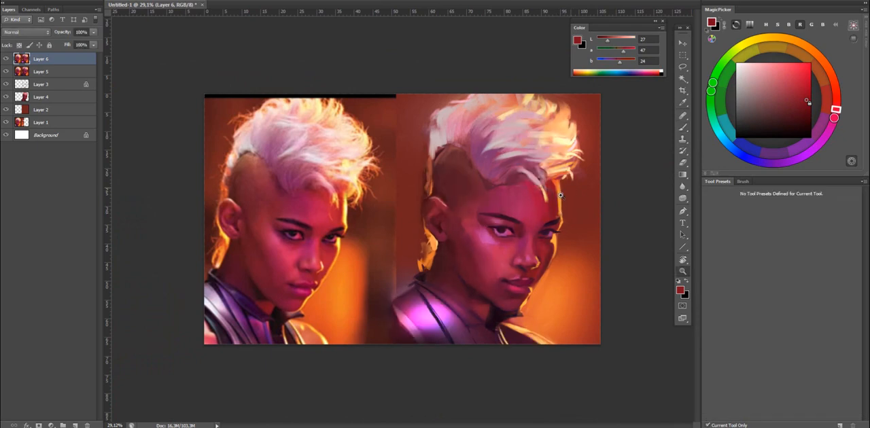
{"action": "scroll", "coordinate": [563, 193], "scroll_direction": "up", "scroll_amount": 4}
{"action": "scroll", "coordinate": [532, 184], "scroll_direction": "down", "scroll_amount": 2}
{"action": "left_click", "coordinate": [599, 188], "text": "alt"}
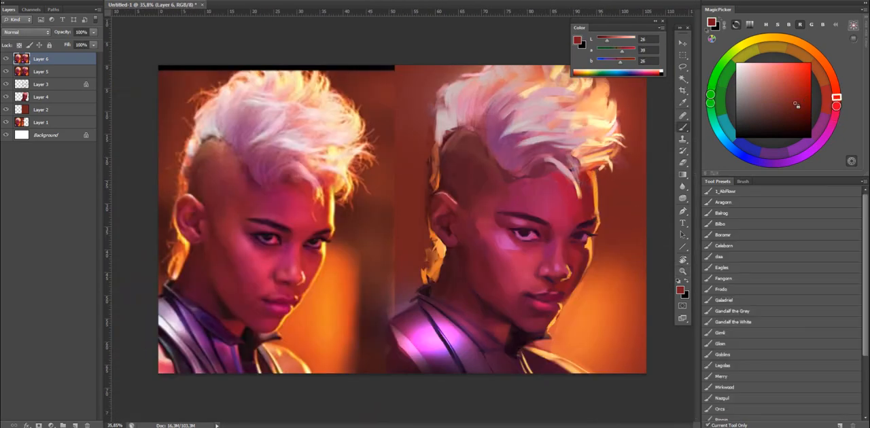
{"action": "left_click", "coordinate": [6, 60]}
{"action": "left_click", "coordinate": [6, 59]}
Touch up the nose with sampled pink and sample the orange of the rim light.
{"action": "left_click", "coordinate": [558, 264], "text": "alt"}
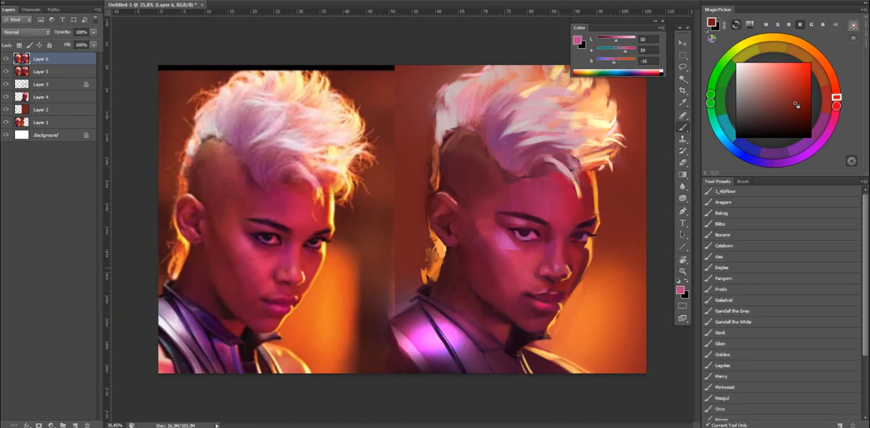
{"action": "left_click", "coordinate": [570, 274], "text": "alt"}
{"action": "left_click_drag", "start_coordinate": [571, 271], "coordinate": [602, 269]}
{"action": "left_click_drag", "start_coordinate": [568, 190], "coordinate": [541, 168]}
{"action": "left_click", "coordinate": [568, 207], "text": "alt"}
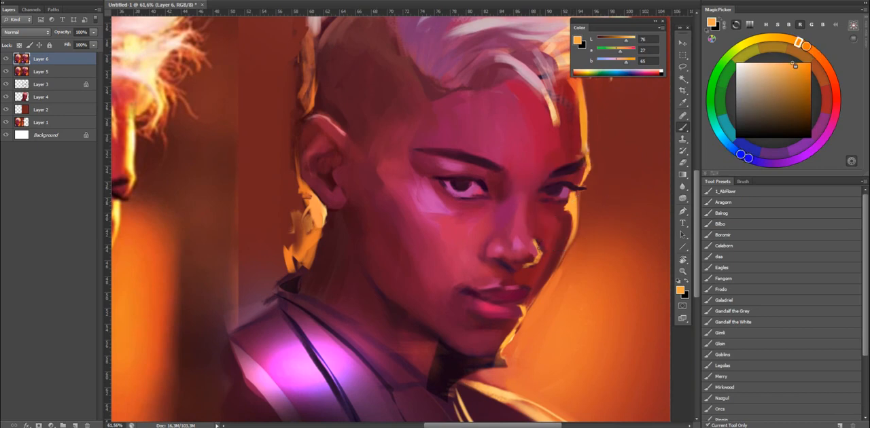
Brush a bright glow in white along the far contour of the face, from the forehead down past the cheek.
{"action": "key", "text": "d"}
{"action": "key", "text": "x"}
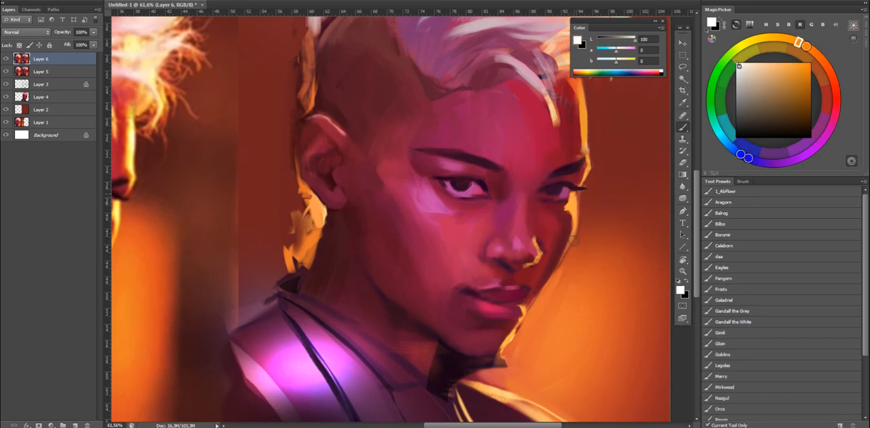
{"action": "left_click_drag", "start_coordinate": [568, 216], "coordinate": [536, 216]}
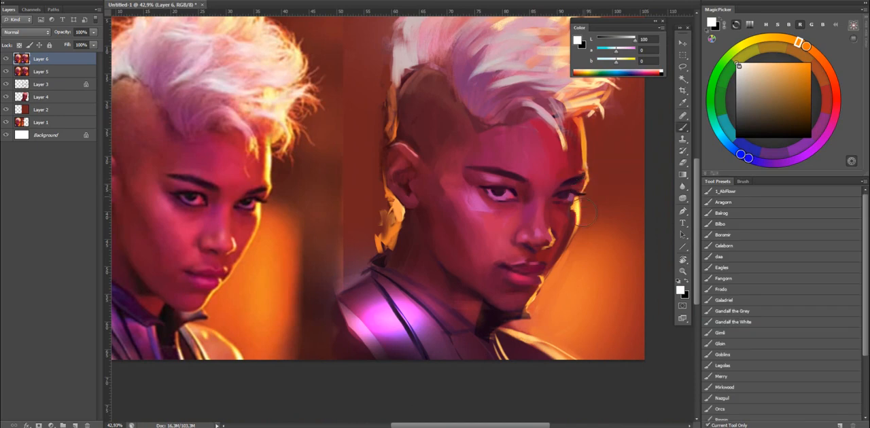
{"action": "left_click_drag", "start_coordinate": [583, 127], "coordinate": [587, 157]}
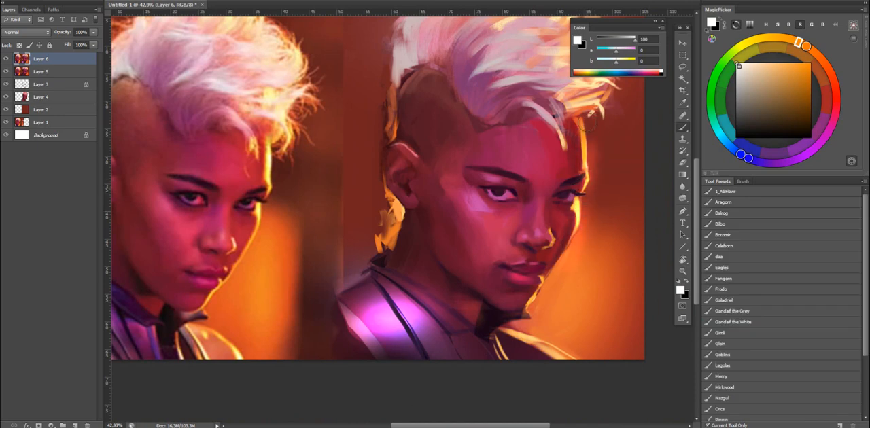
{"action": "mouse_move", "coordinate": [586, 193]}
{"action": "left_mouse_down"}
{"action": "mouse_move", "coordinate": [588, 142]}
{"action": "mouse_move", "coordinate": [583, 178]}
{"action": "mouse_move", "coordinate": [593, 190]}
{"action": "mouse_move", "coordinate": [581, 222]}
{"action": "left_mouse_up"}
{"action": "left_click_drag", "start_coordinate": [588, 169], "coordinate": [580, 224]}
{"action": "mouse_move", "coordinate": [585, 185]}
{"action": "left_mouse_down"}
{"action": "mouse_move", "coordinate": [569, 252]}
{"action": "mouse_move", "coordinate": [541, 300]}
{"action": "left_mouse_up"}
{"action": "key", "text": "ctrl+z"}
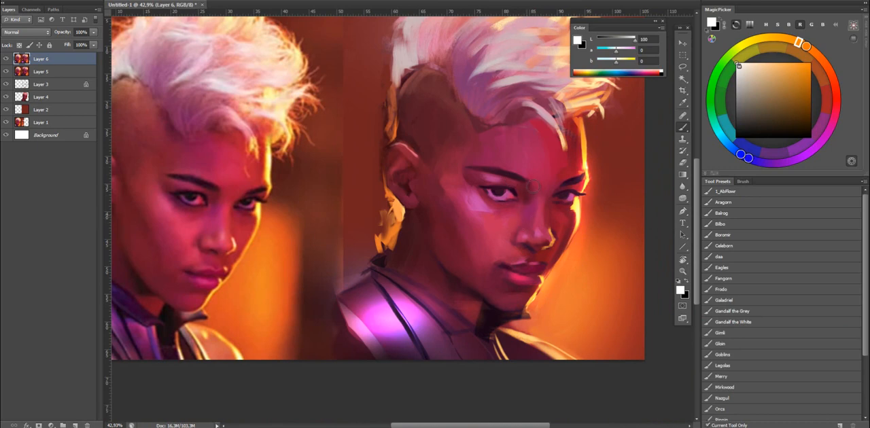
Flip the canvas horizontally and paste a merged copy of the whole image as a new top layer.
{"action": "key", "text": "z"}
{"action": "left_click_drag", "start_coordinate": [617, 211], "coordinate": [609, 210]}
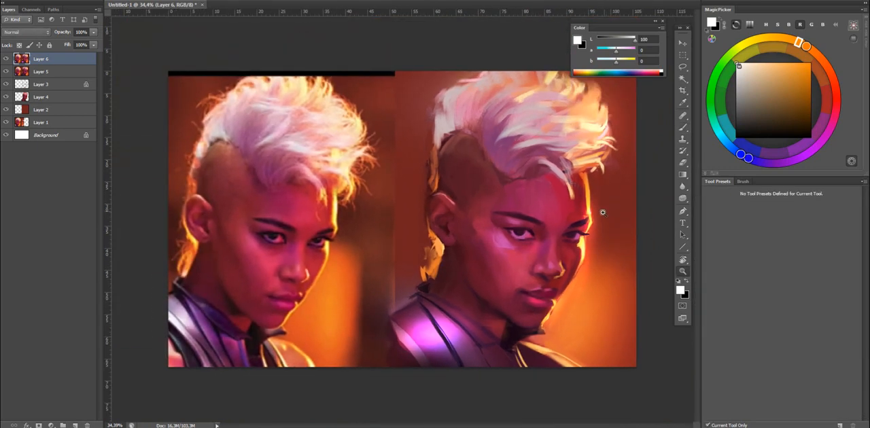
{"action": "key", "text": "ctrl+shift+h"}
{"action": "left_click_drag", "start_coordinate": [466, 231], "coordinate": [449, 232]}
{"action": "key", "text": "b"}
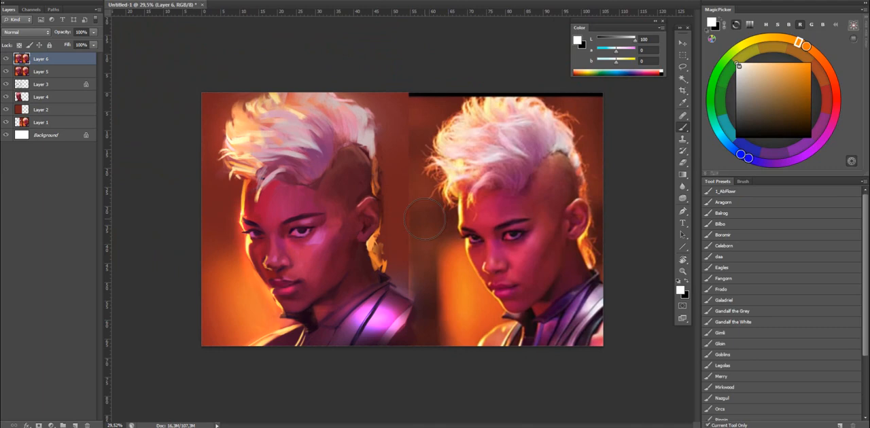
{"action": "key", "text": "ctrl+a"}
{"action": "key", "text": "ctrl+shift+c"}
{"action": "key", "text": "ctrl+v"}
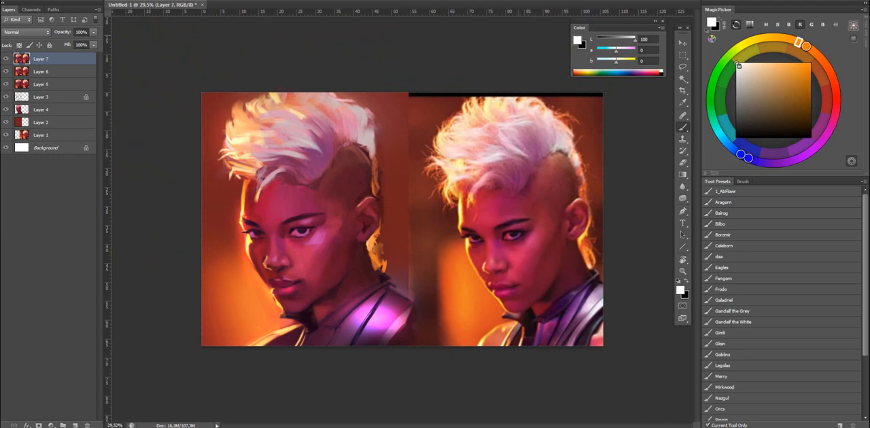
Adjust the shape of the hair and the far side of the face with Liquify, and compare before and after.
{"action": "left_click", "coordinate": [123, 0]}
{"action": "mouse_move", "coordinate": [145, 0]}
{"action": "left_click", "coordinate": [161, 39]}
{"action": "key", "text": "shift+ctrl+x"}
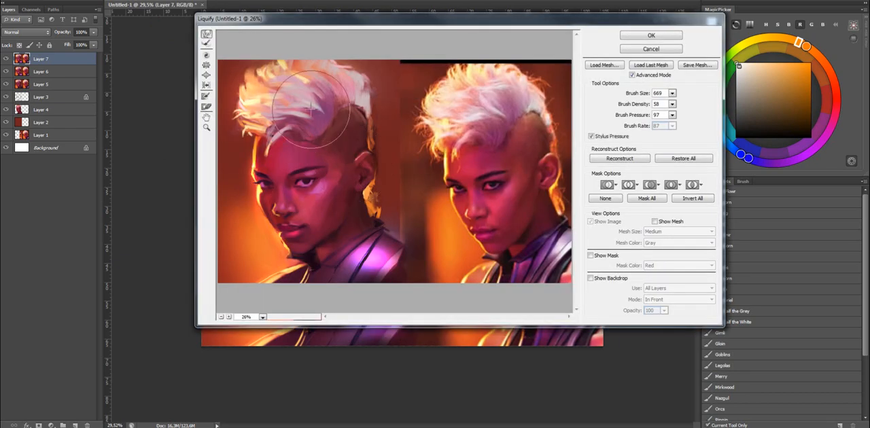
{"action": "left_click_drag", "start_coordinate": [254, 189], "coordinate": [258, 188]}
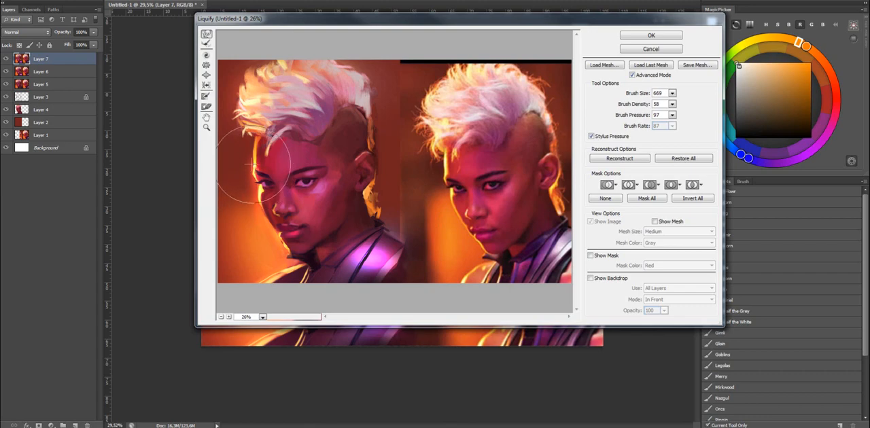
{"action": "left_click", "coordinate": [650, 36]}
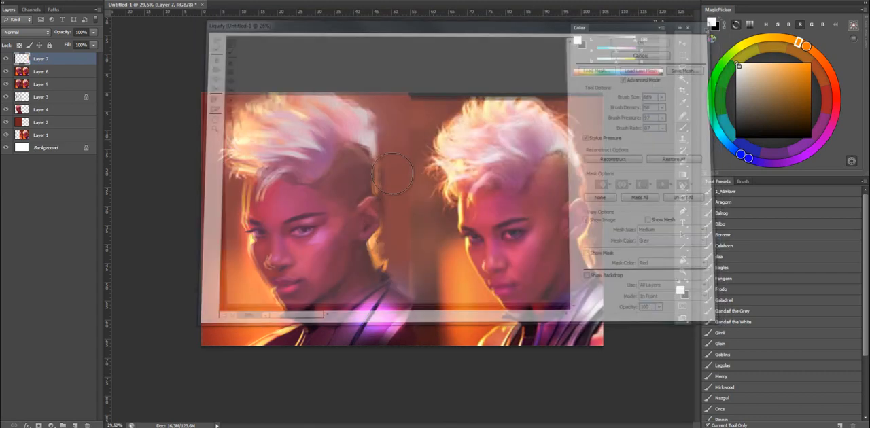
{"action": "key", "text": "ctrl+z"}
{"action": "key", "text": "ctrl+z"}
{"action": "key", "text": "ctrl+z"}
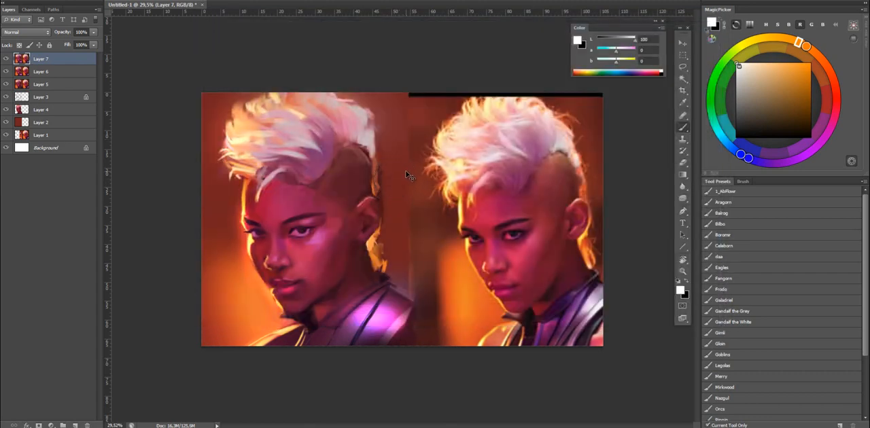
Flip the canvas back horizontally and compare the painting with and without the new top layer.
{"action": "key", "text": "ctrl+shift+h"}
{"action": "key", "text": "ctrl+comma"}
{"action": "key", "text": "ctrl+comma"}
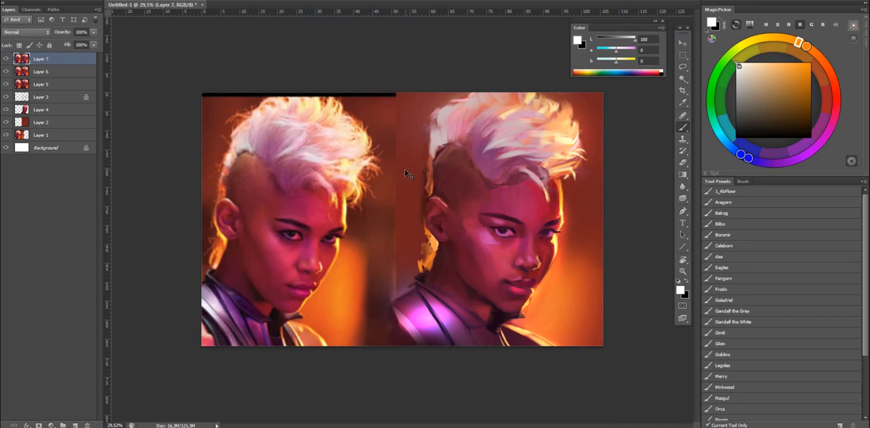
{"action": "key", "text": "ctrl+comma"}
{"action": "key", "text": "ctrl+comma"}
Save the painting as a Photoshop file named aerqzfqsdfsqdfe in the PSDoodles folder, and hide the rulers.
{"action": "key", "text": "ctrl+s"}
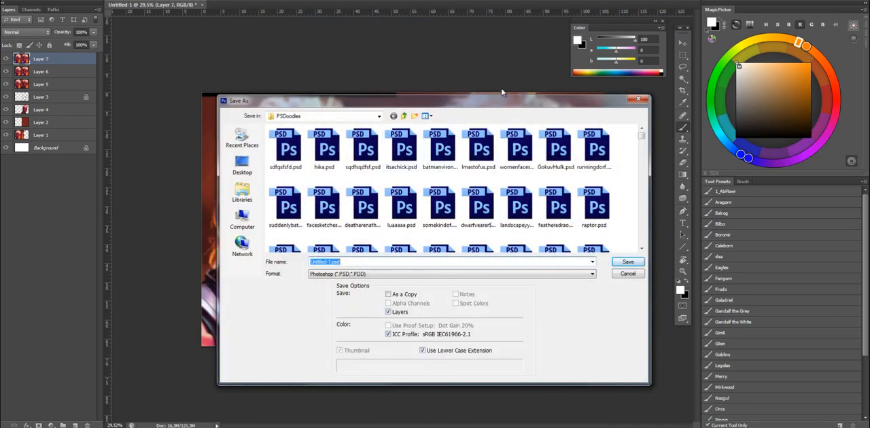
{"action": "type", "text": "aerqzfqsdfsqdfe"}
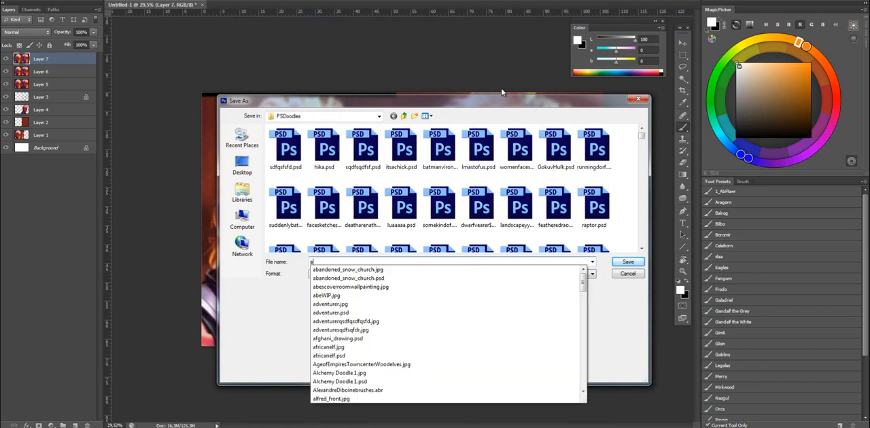
{"action": "left_click", "coordinate": [624, 262]}
{"action": "left_click_drag", "start_coordinate": [424, 143], "coordinate": [412, 144]}
{"action": "key", "text": "ctrl+r"}
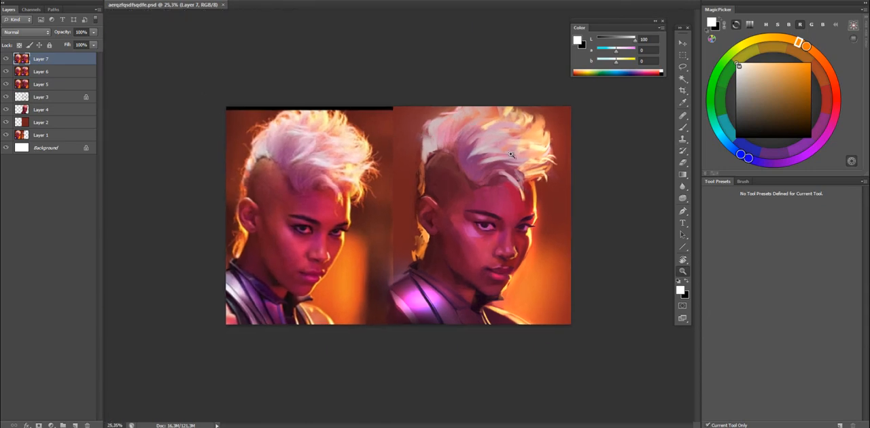
{"action": "left_click_drag", "start_coordinate": [520, 171], "coordinate": [540, 125]}
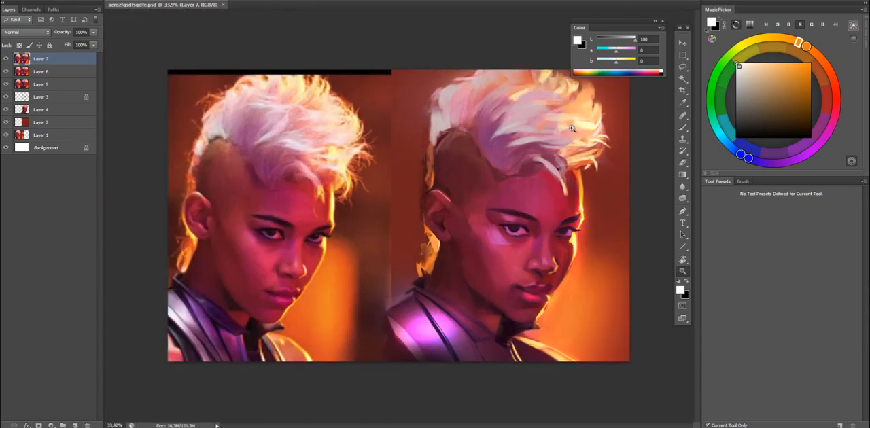